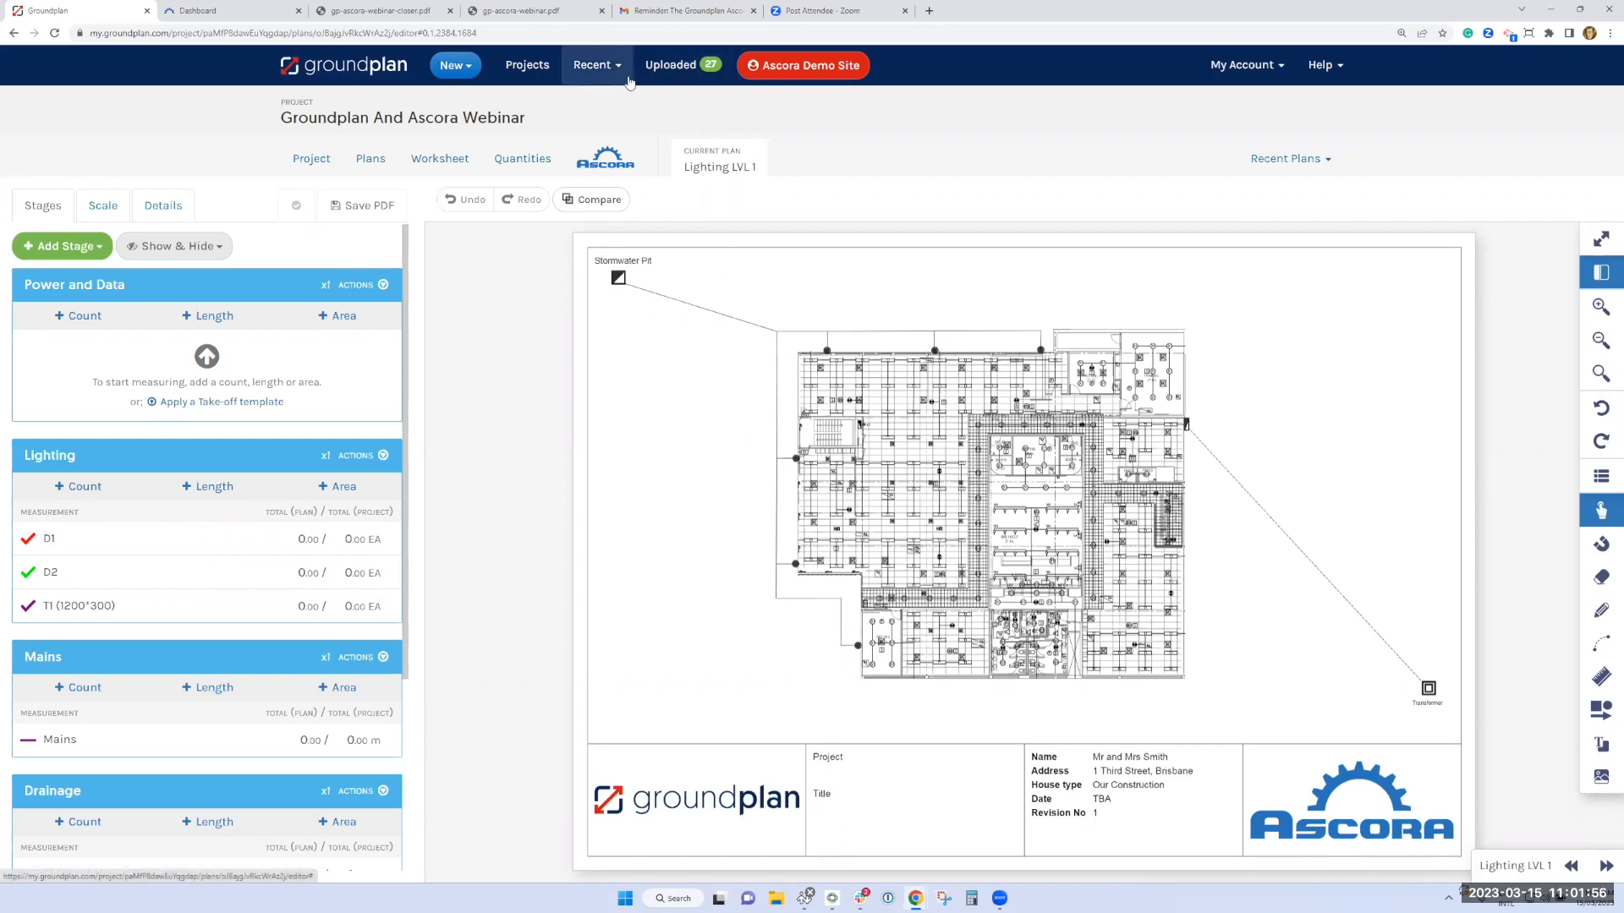
Create a count measurement in the Power and Data stage from the Ascora inventory kit "Double GPO [CP]", searching for "gpo"
click(207, 688)
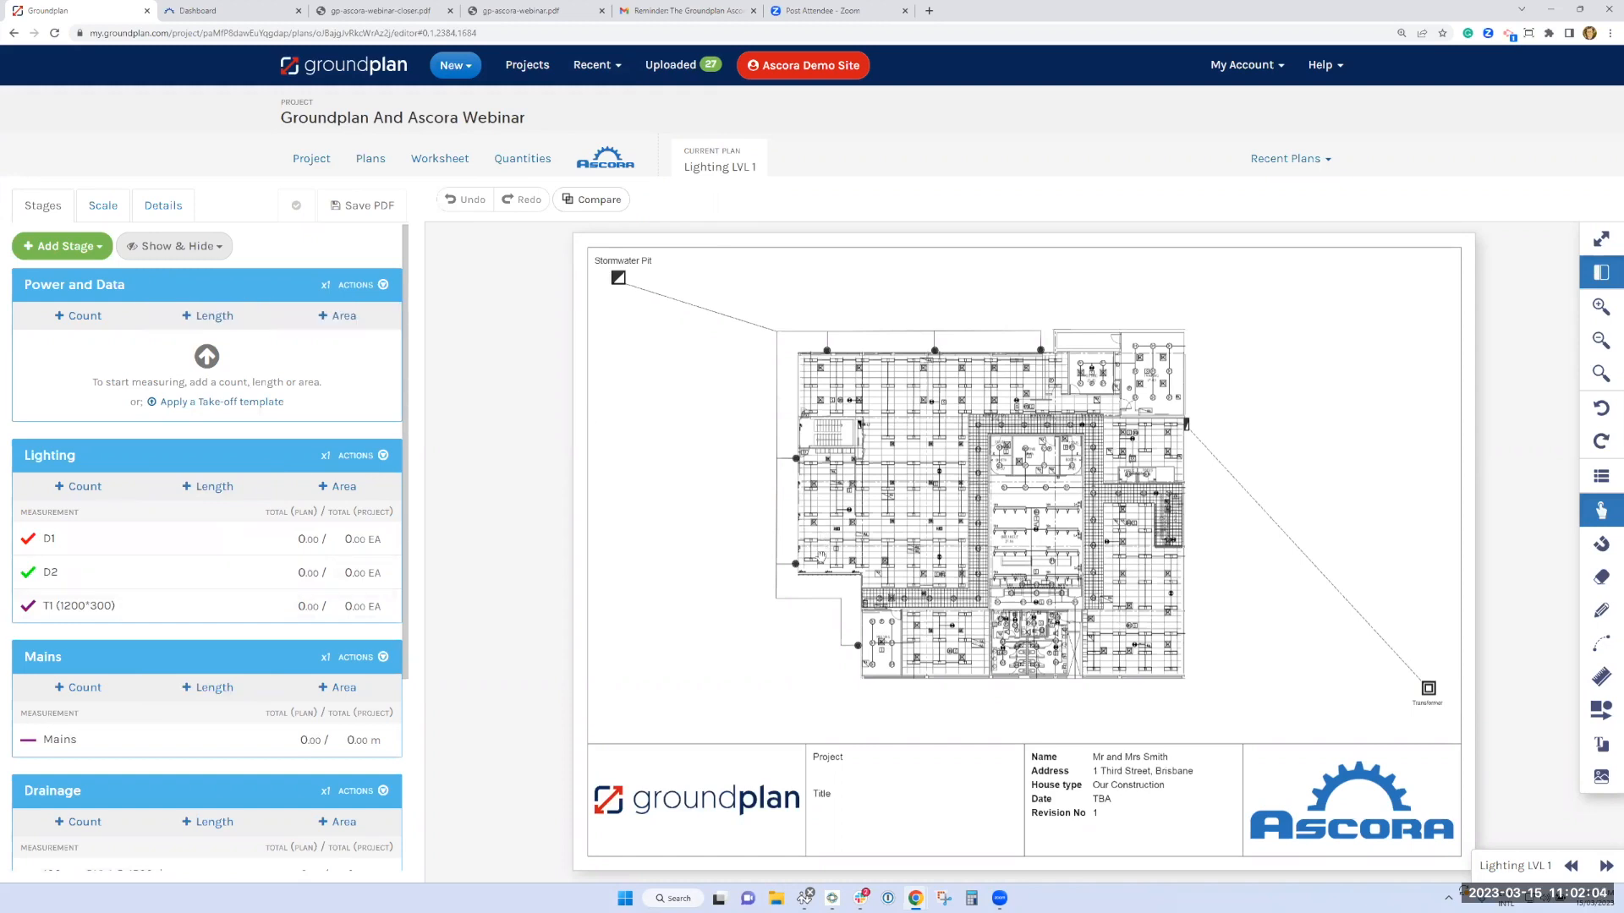
scroll(825, 554, up, 2)
scroll(875, 613, up, 2)
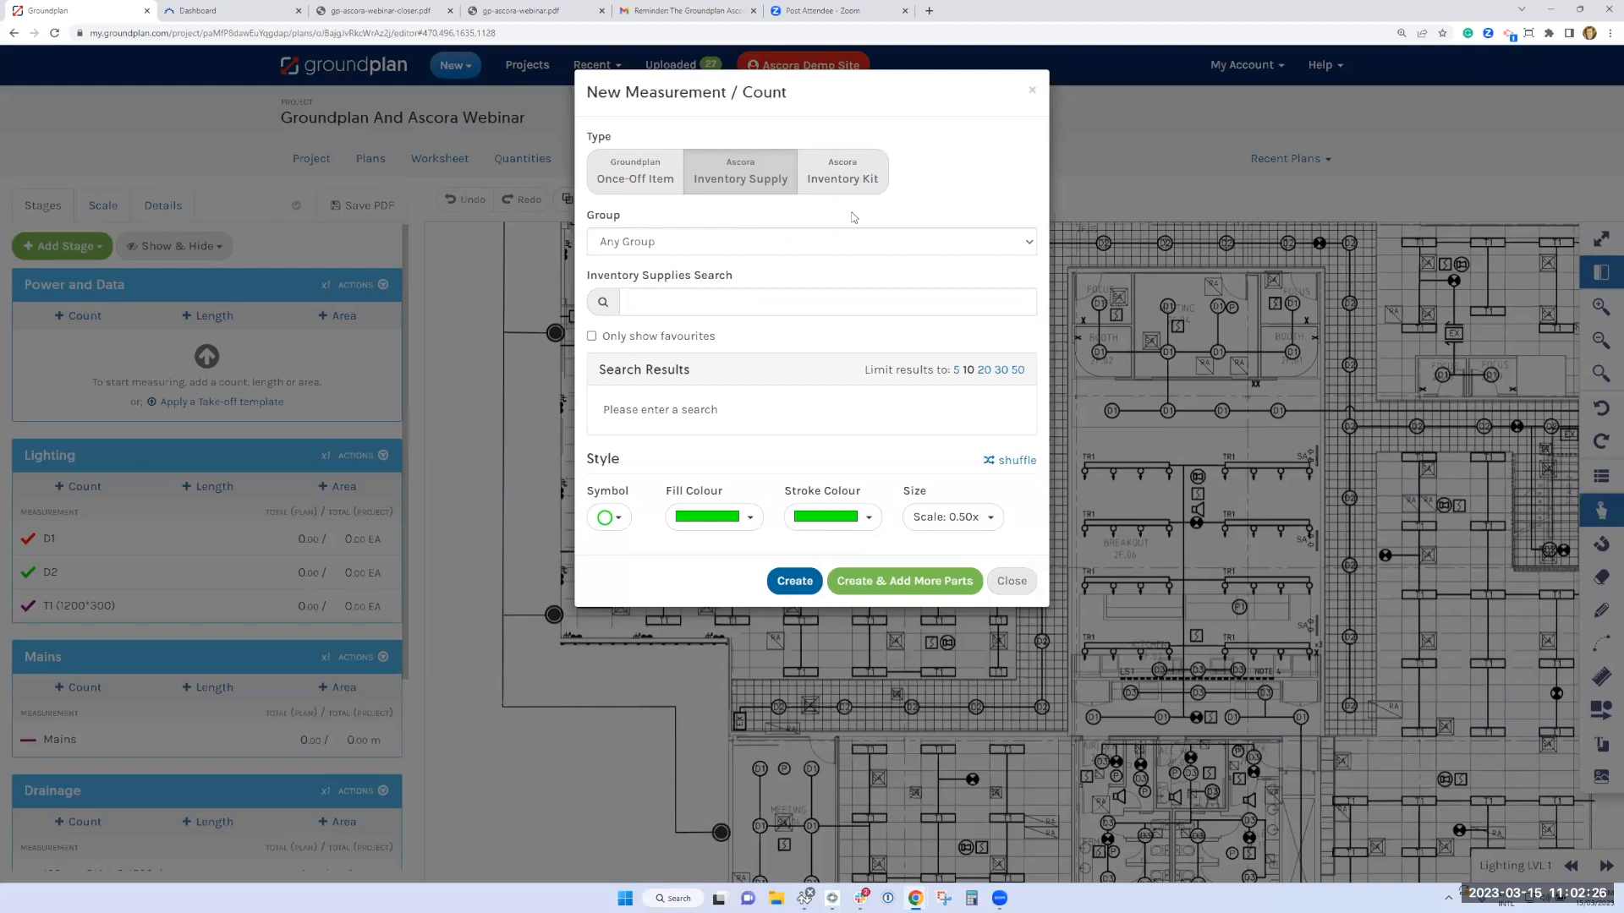
click(649, 177)
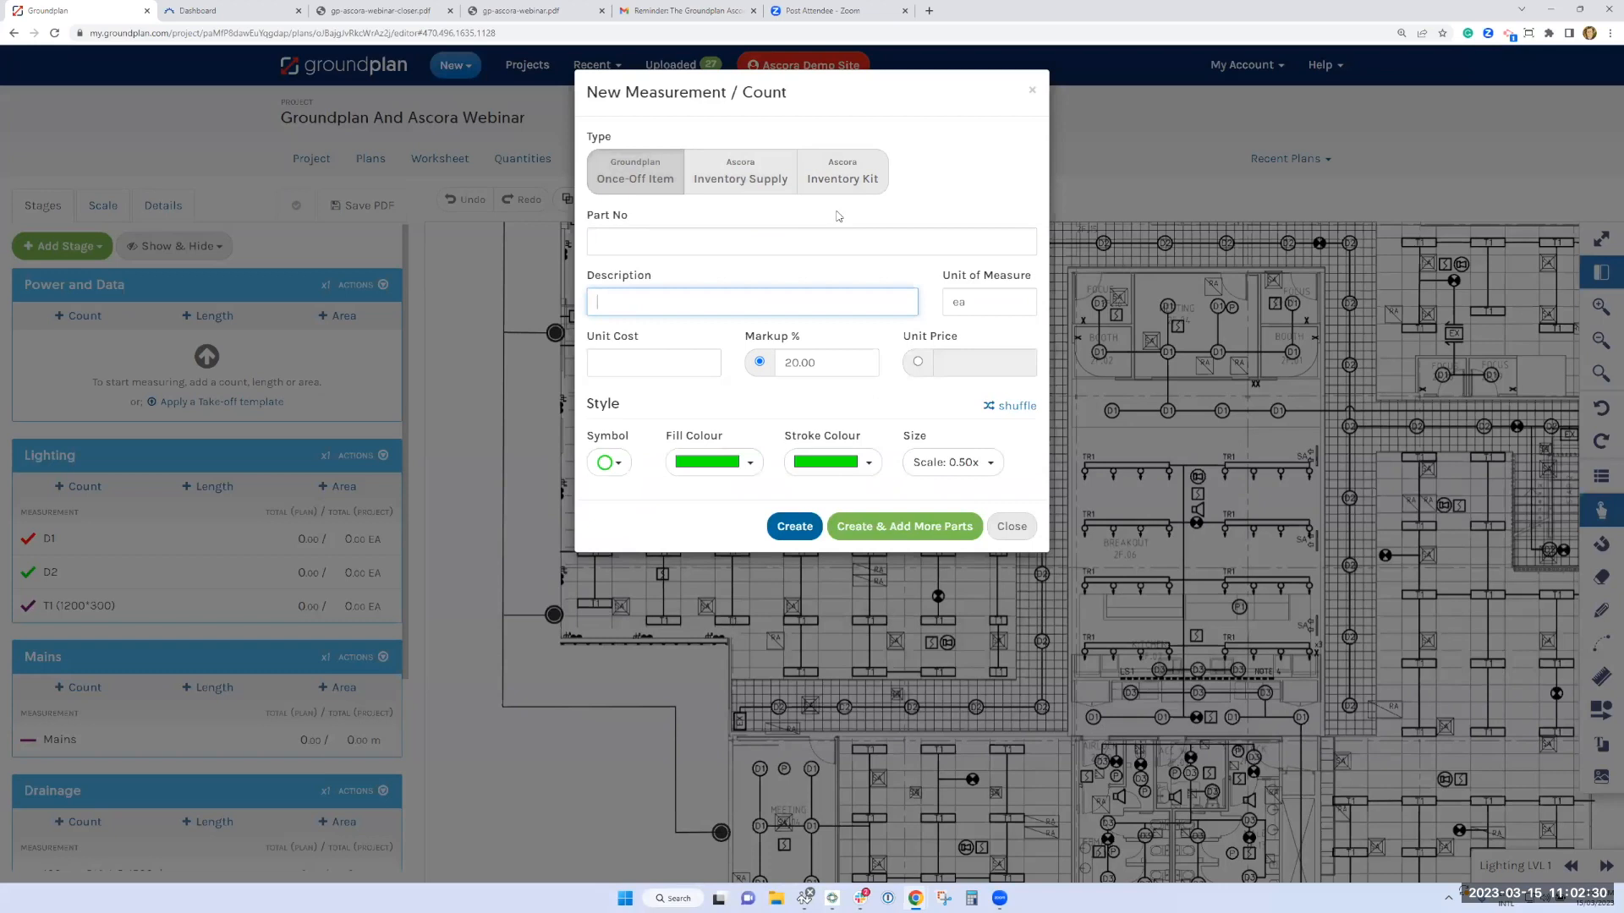
click(849, 188)
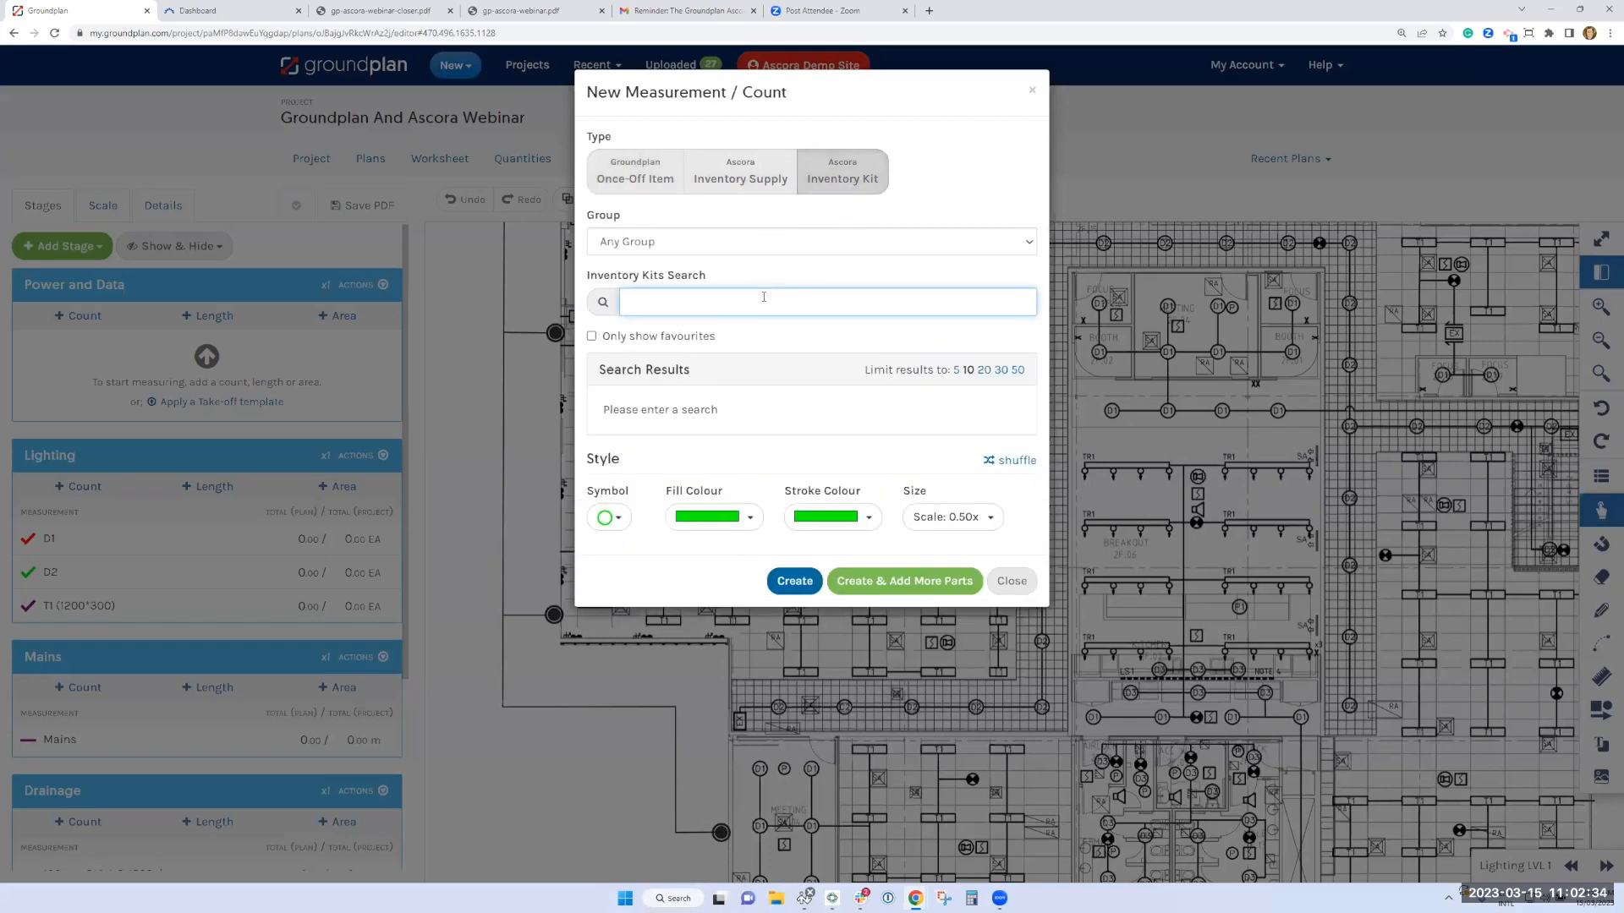
text(gpo)
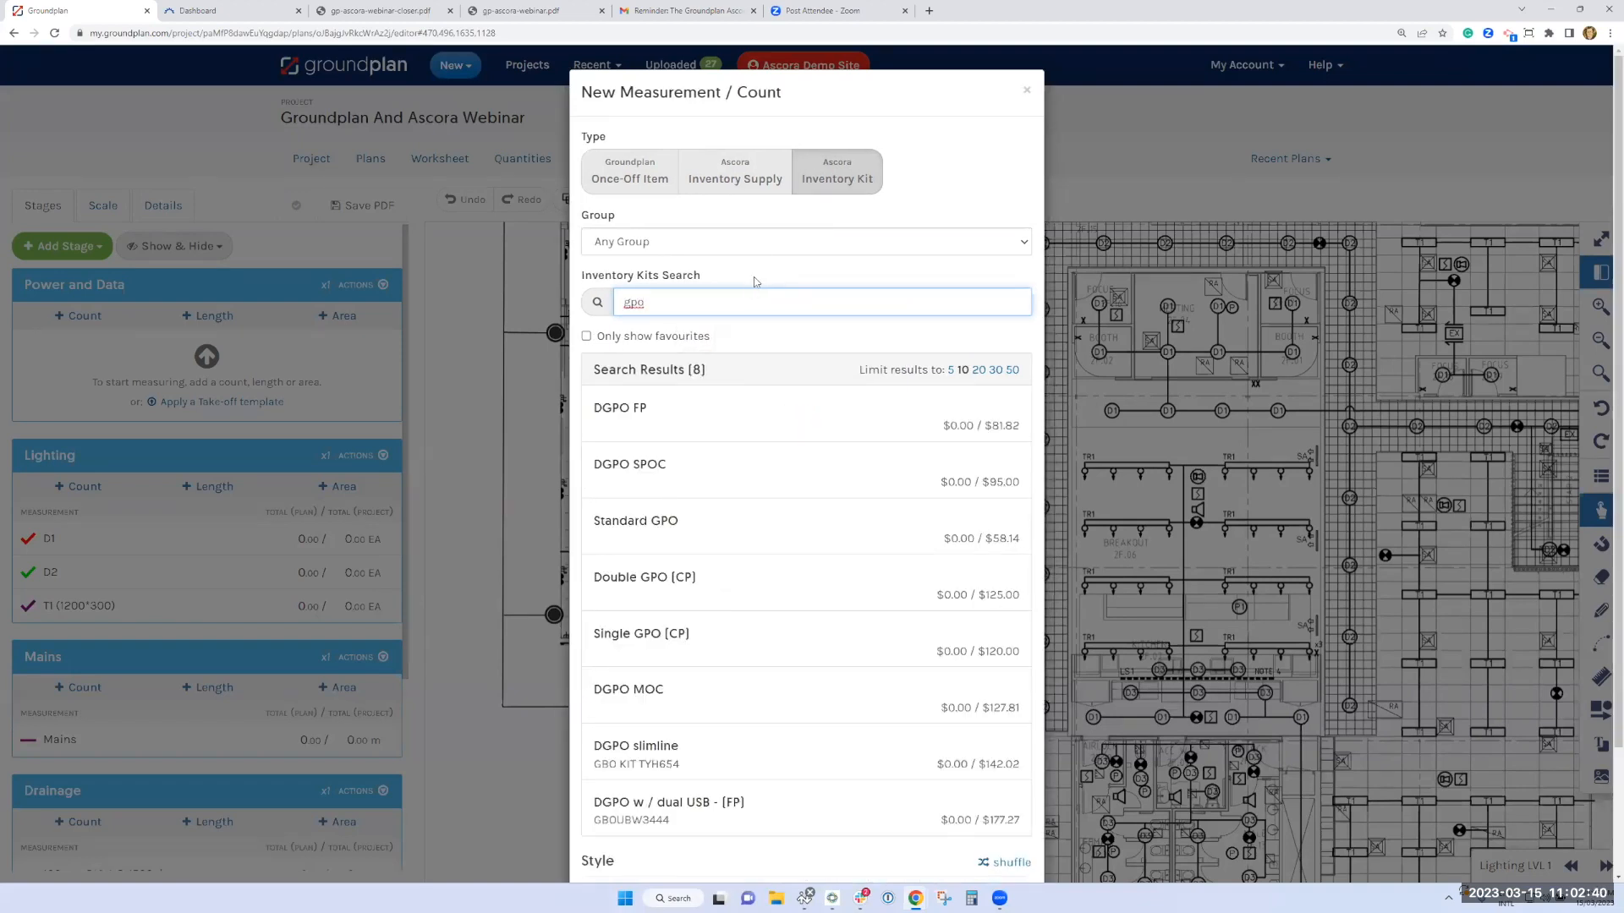
click(667, 589)
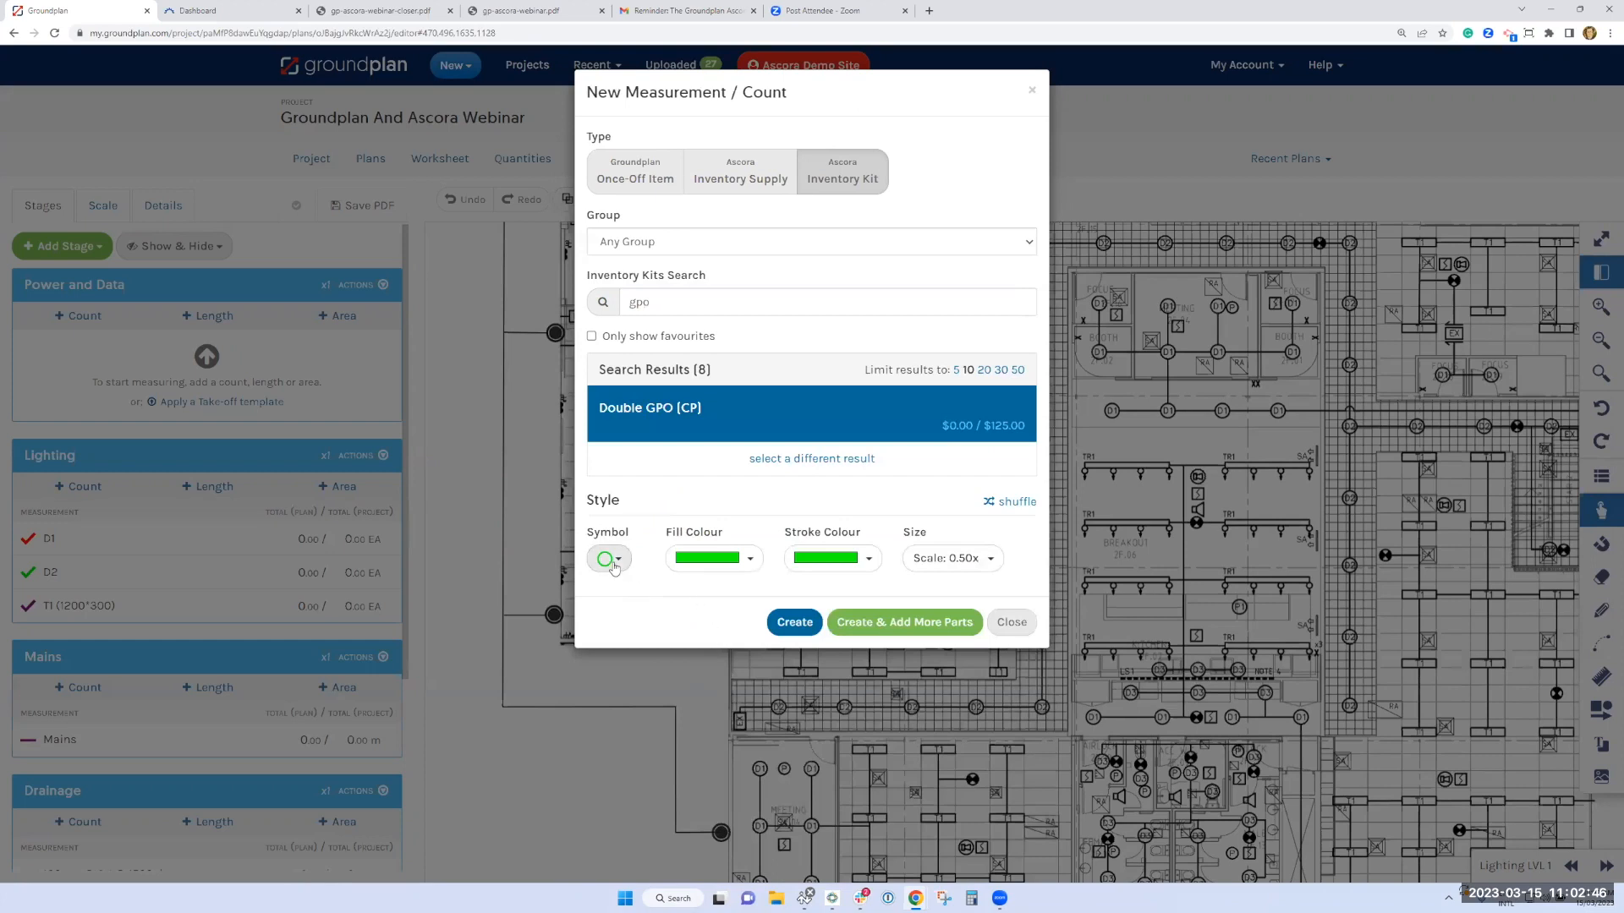
click(795, 624)
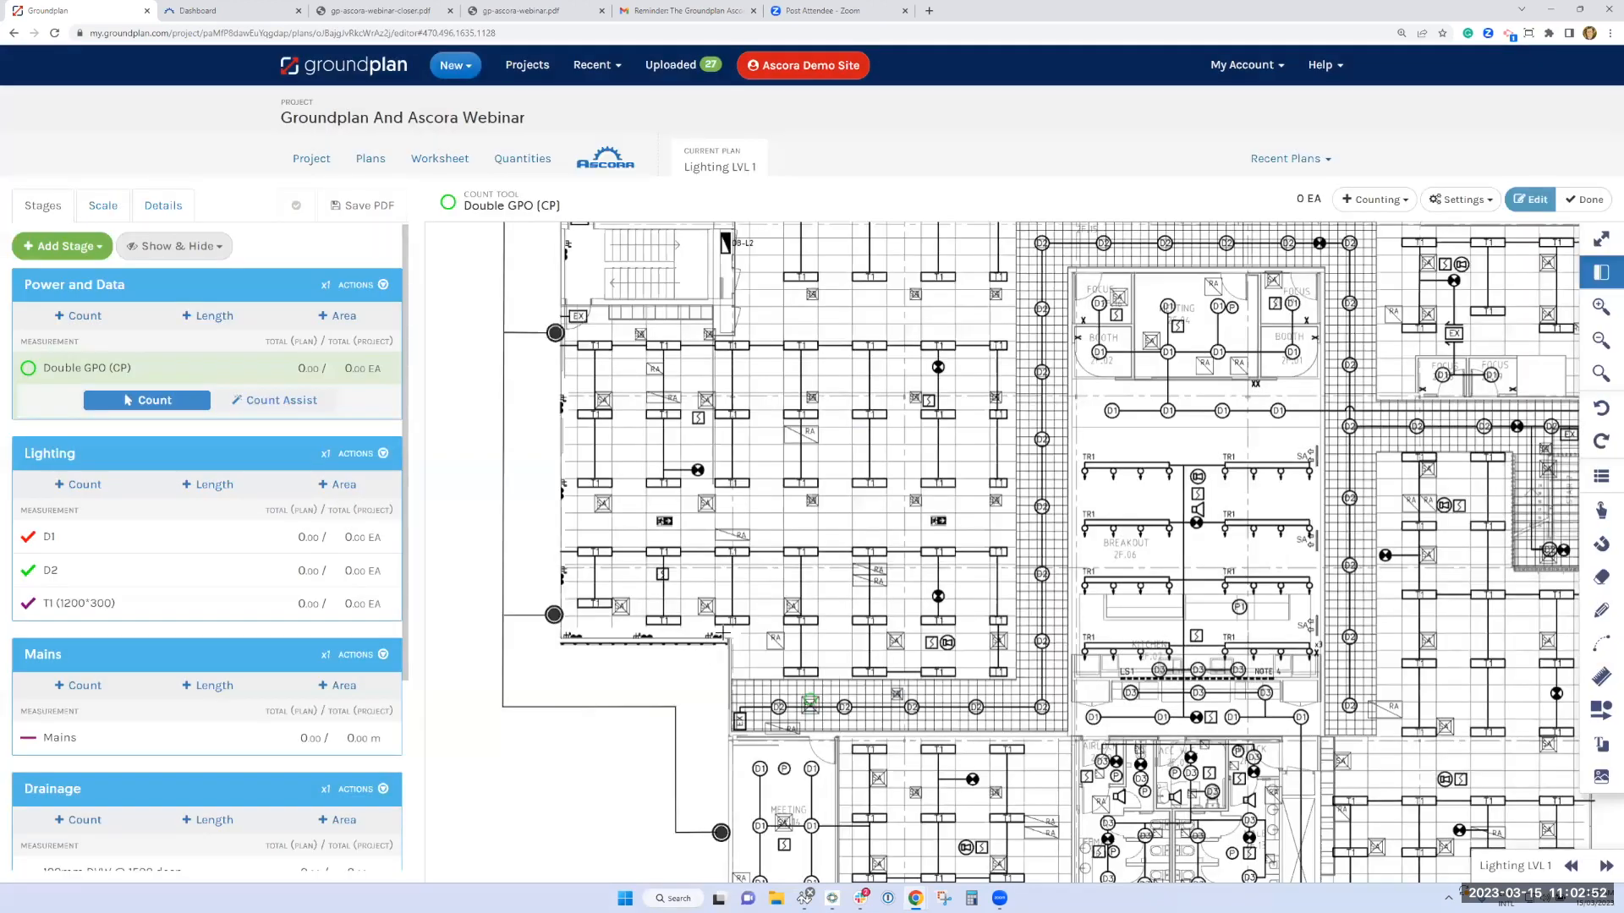
Mark the seven double GPO symbols on the plan along the lower-left outer walls and up to the stairwell
scroll(692, 655, up, 3)
click(742, 618)
click(612, 617)
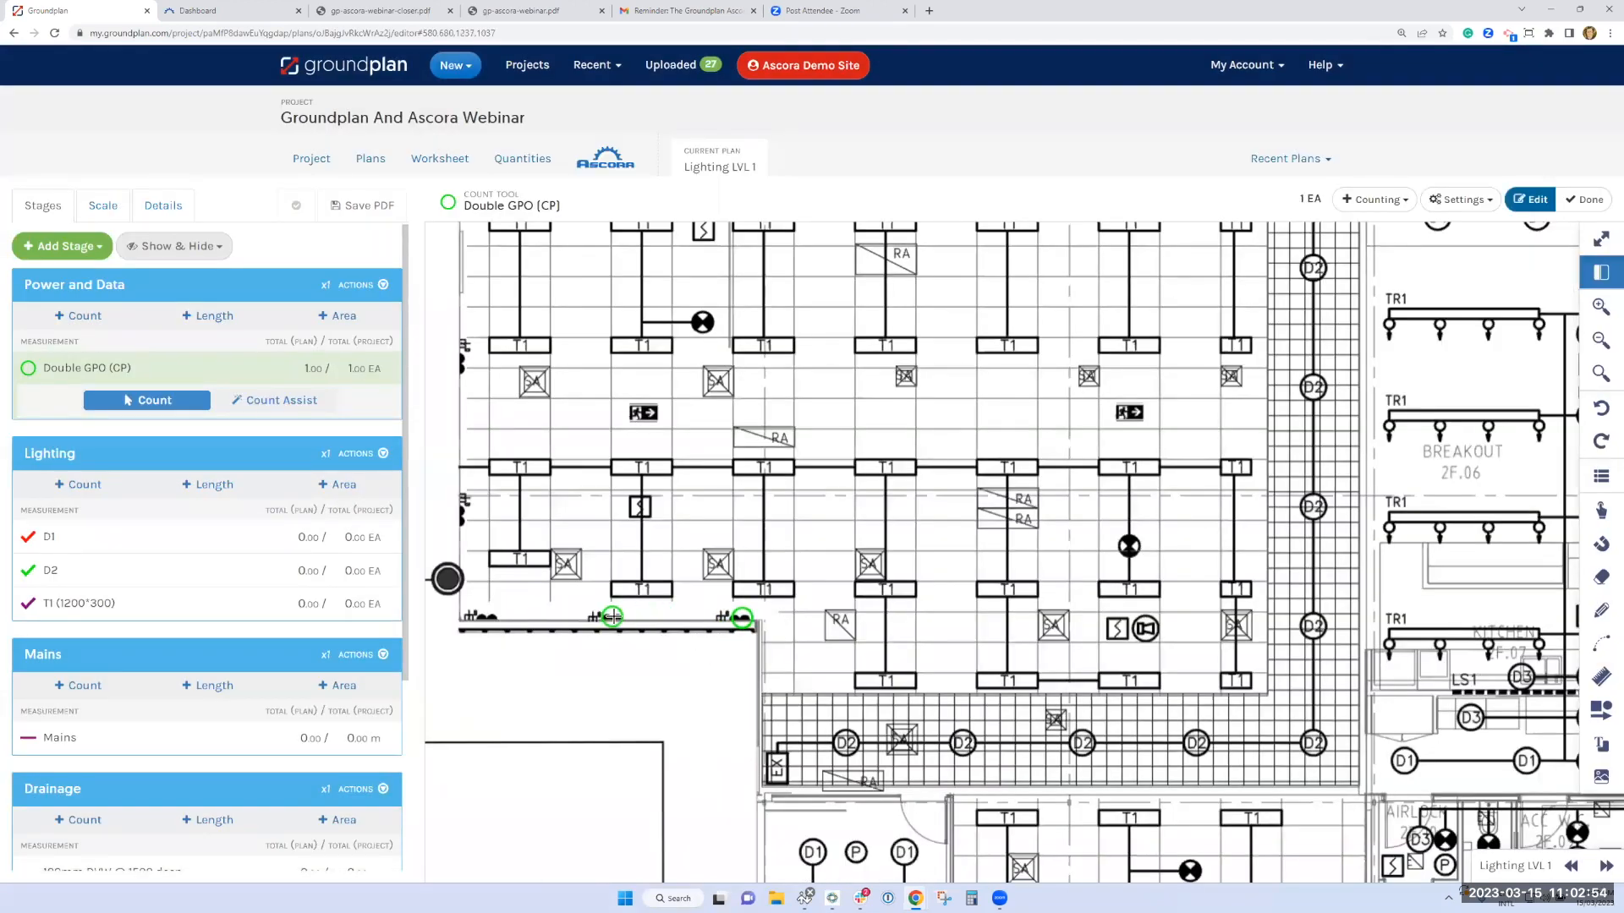
click(490, 616)
click(460, 516)
click(460, 362)
drag(506, 332, 537, 606)
click(491, 481)
drag(527, 404, 542, 673)
click(509, 476)
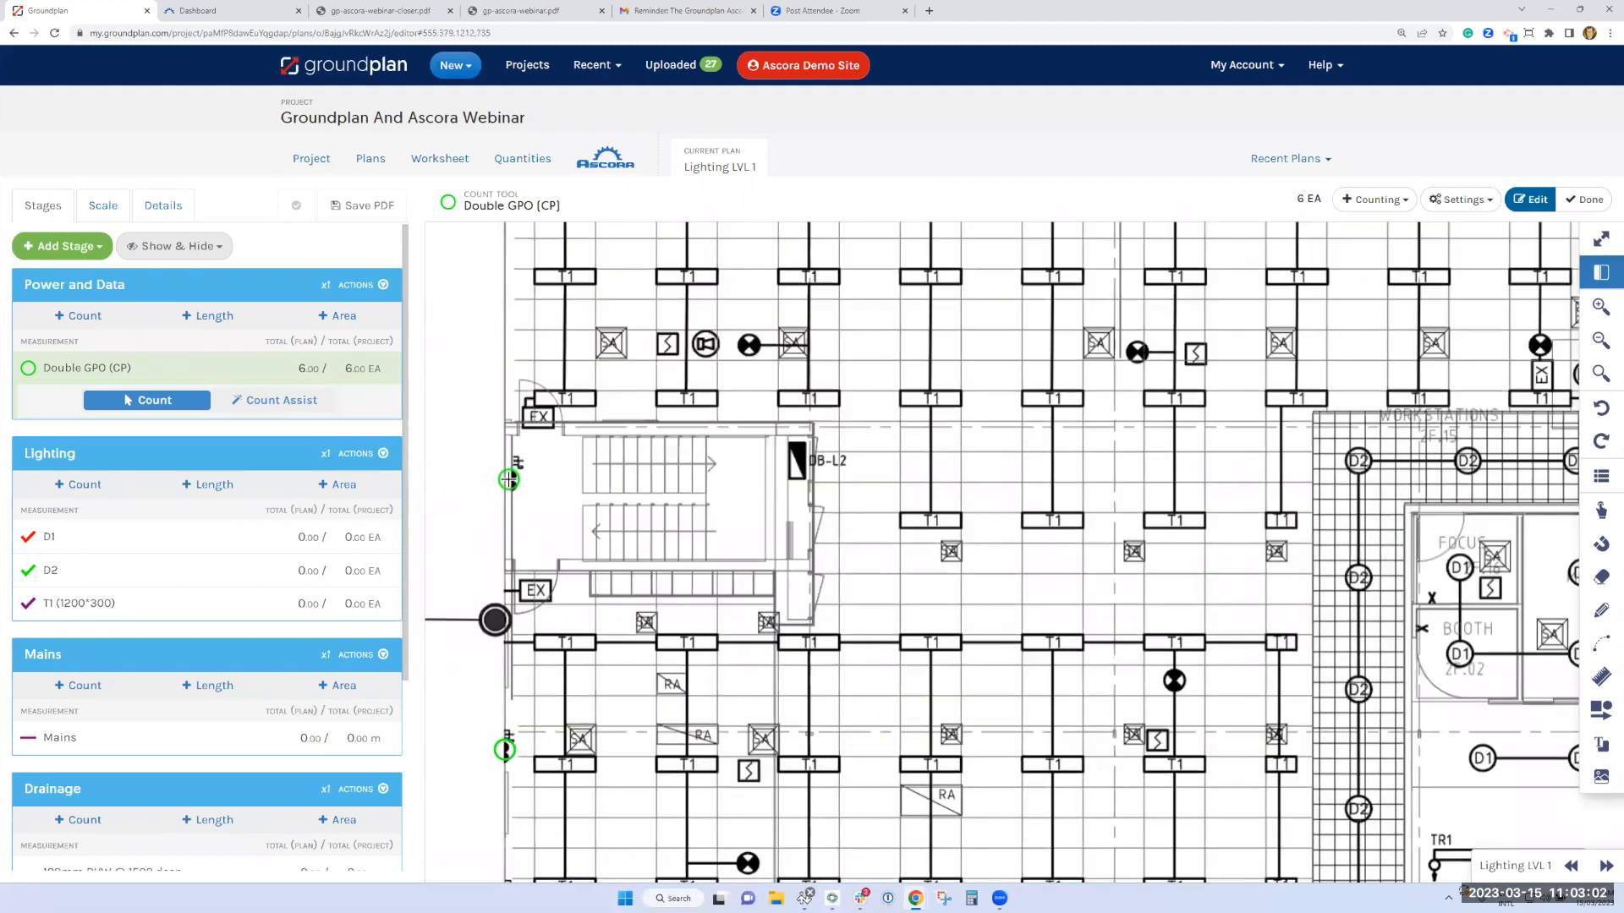
click(503, 542)
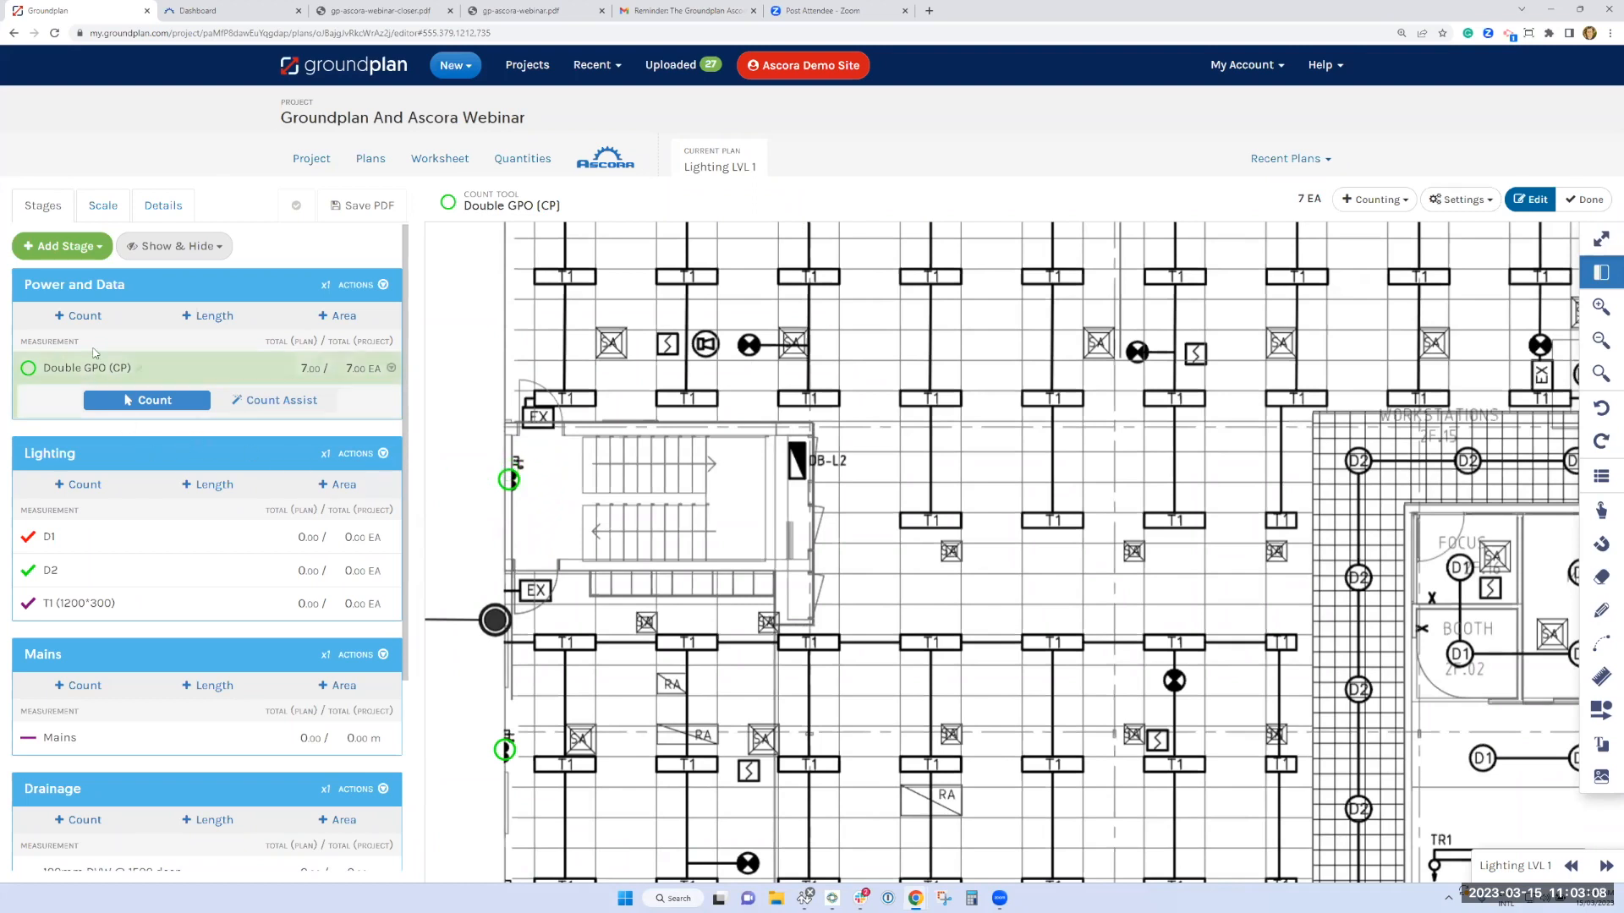
Add a Power and Data count from the "Double Data Oulet [CP]" inventory kit, searching for "Data", with red fill and stroke
click(88, 323)
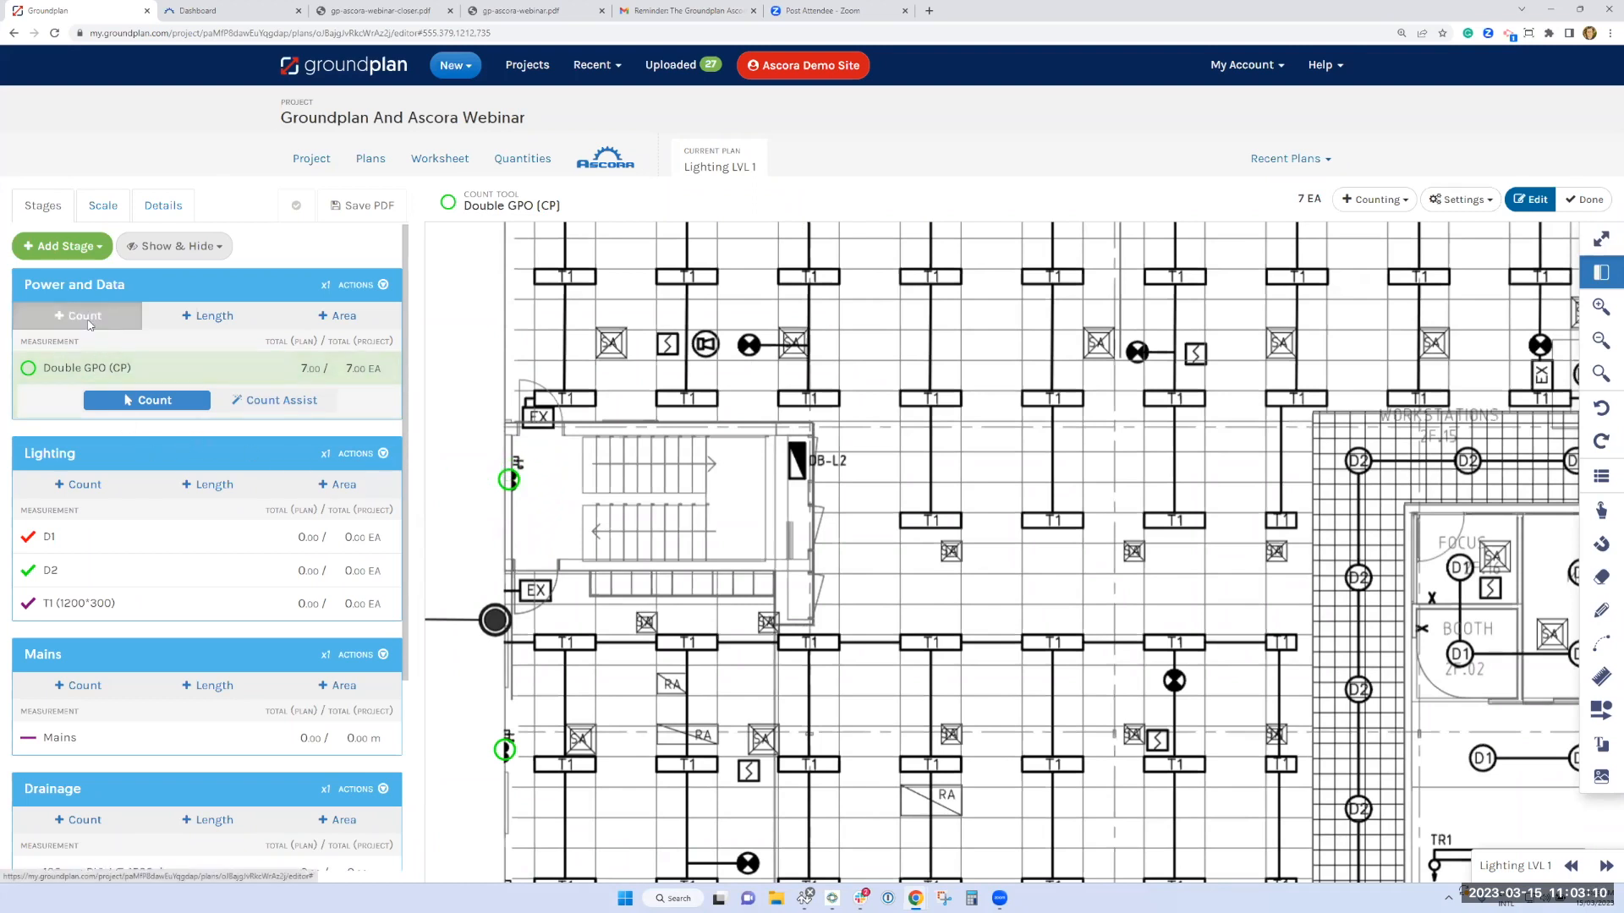
text(Data)
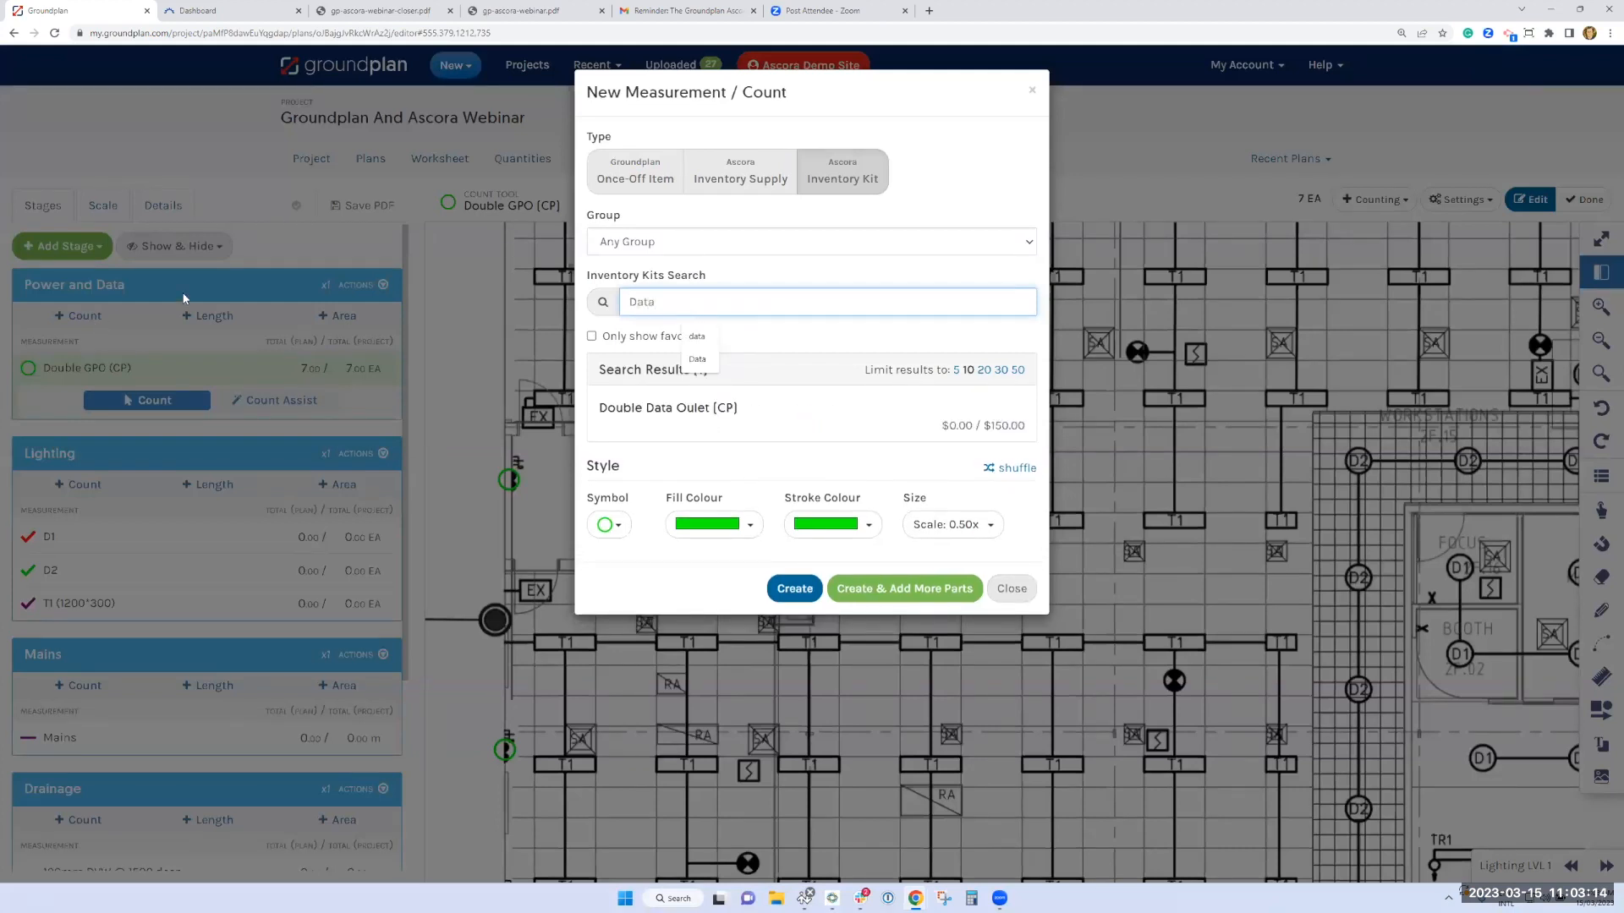
click(677, 416)
click(735, 563)
click(742, 617)
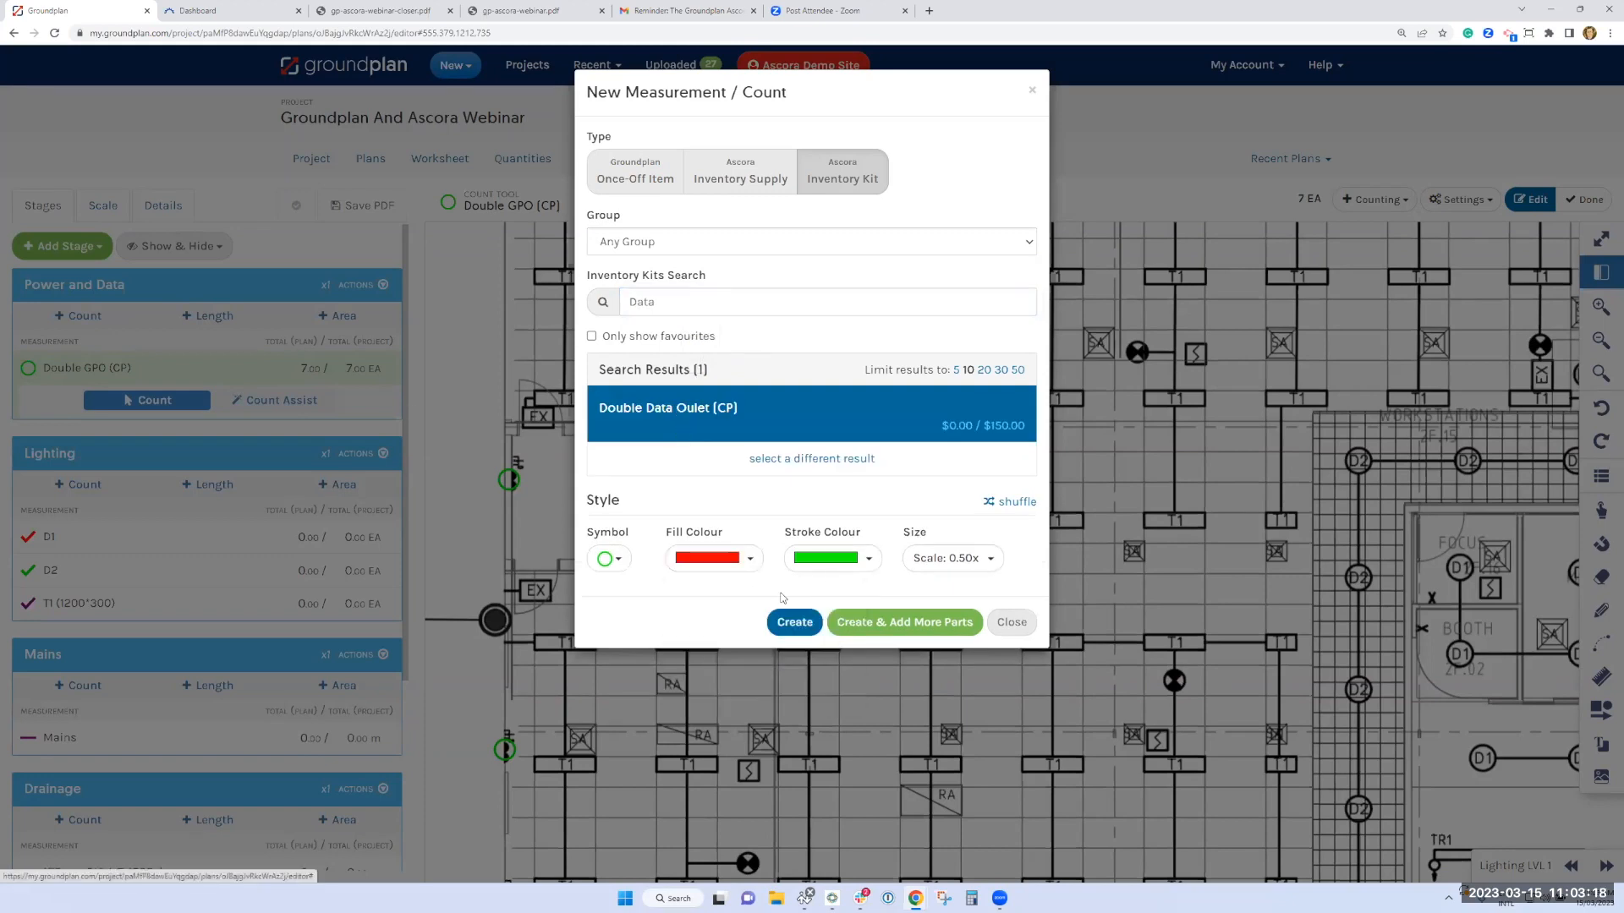
click(855, 560)
click(859, 620)
click(790, 624)
Mark the seven data outlet symbols beside the counted GPOs, from the stairwell down and along the lower-left outer wall
click(517, 462)
click(506, 731)
click(528, 801)
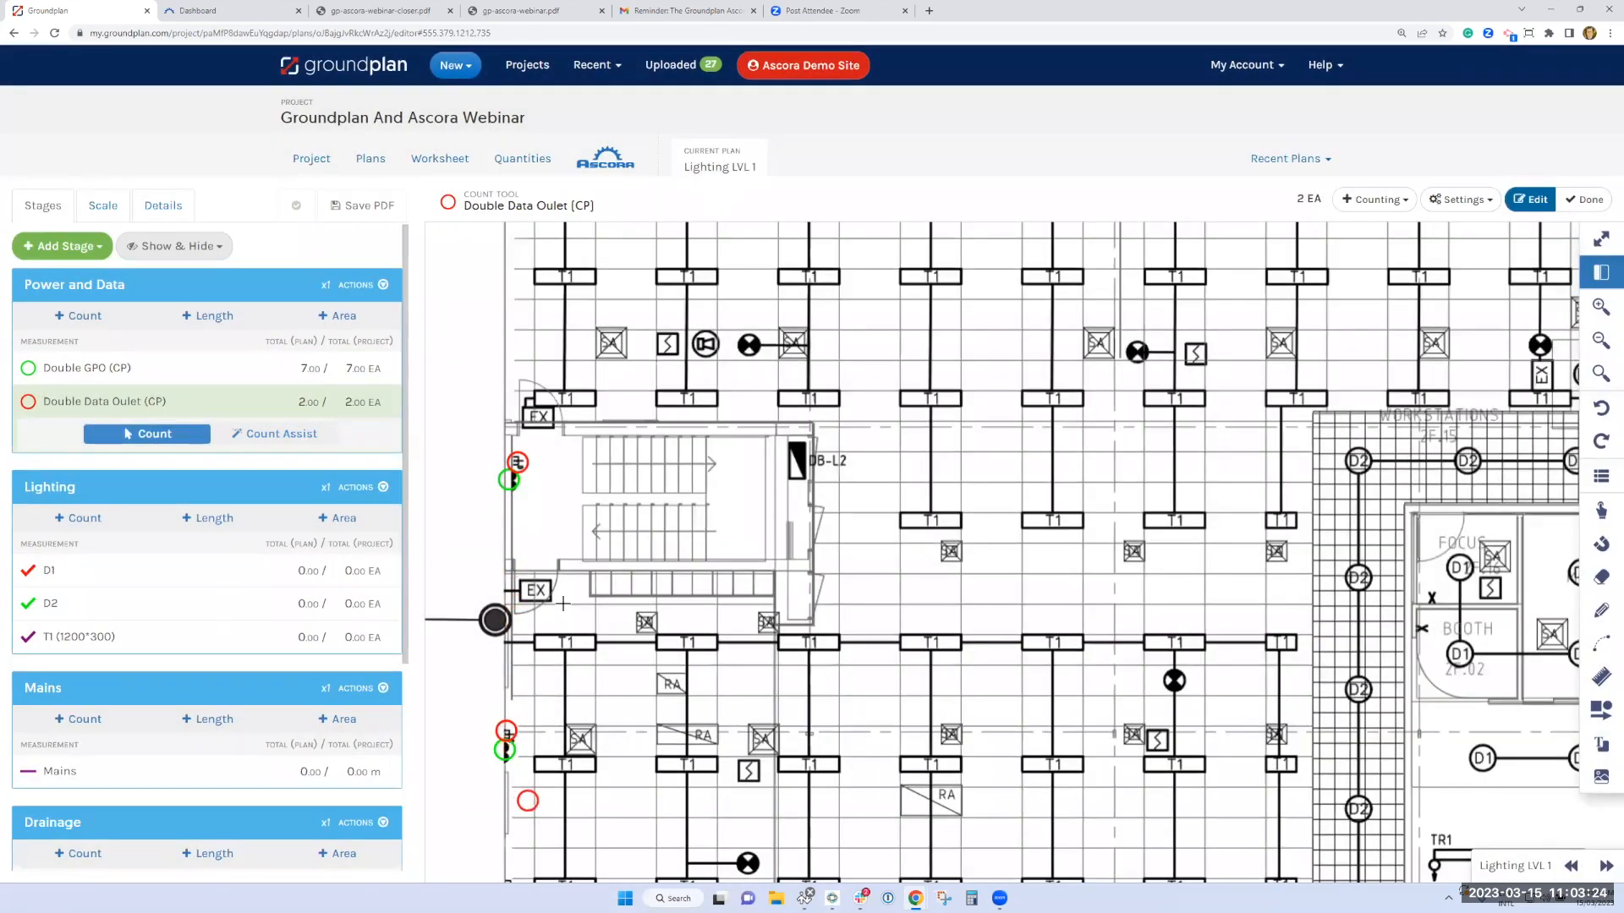
scroll(559, 508, down, 5)
click(542, 671)
click(538, 695)
click(546, 811)
click(678, 817)
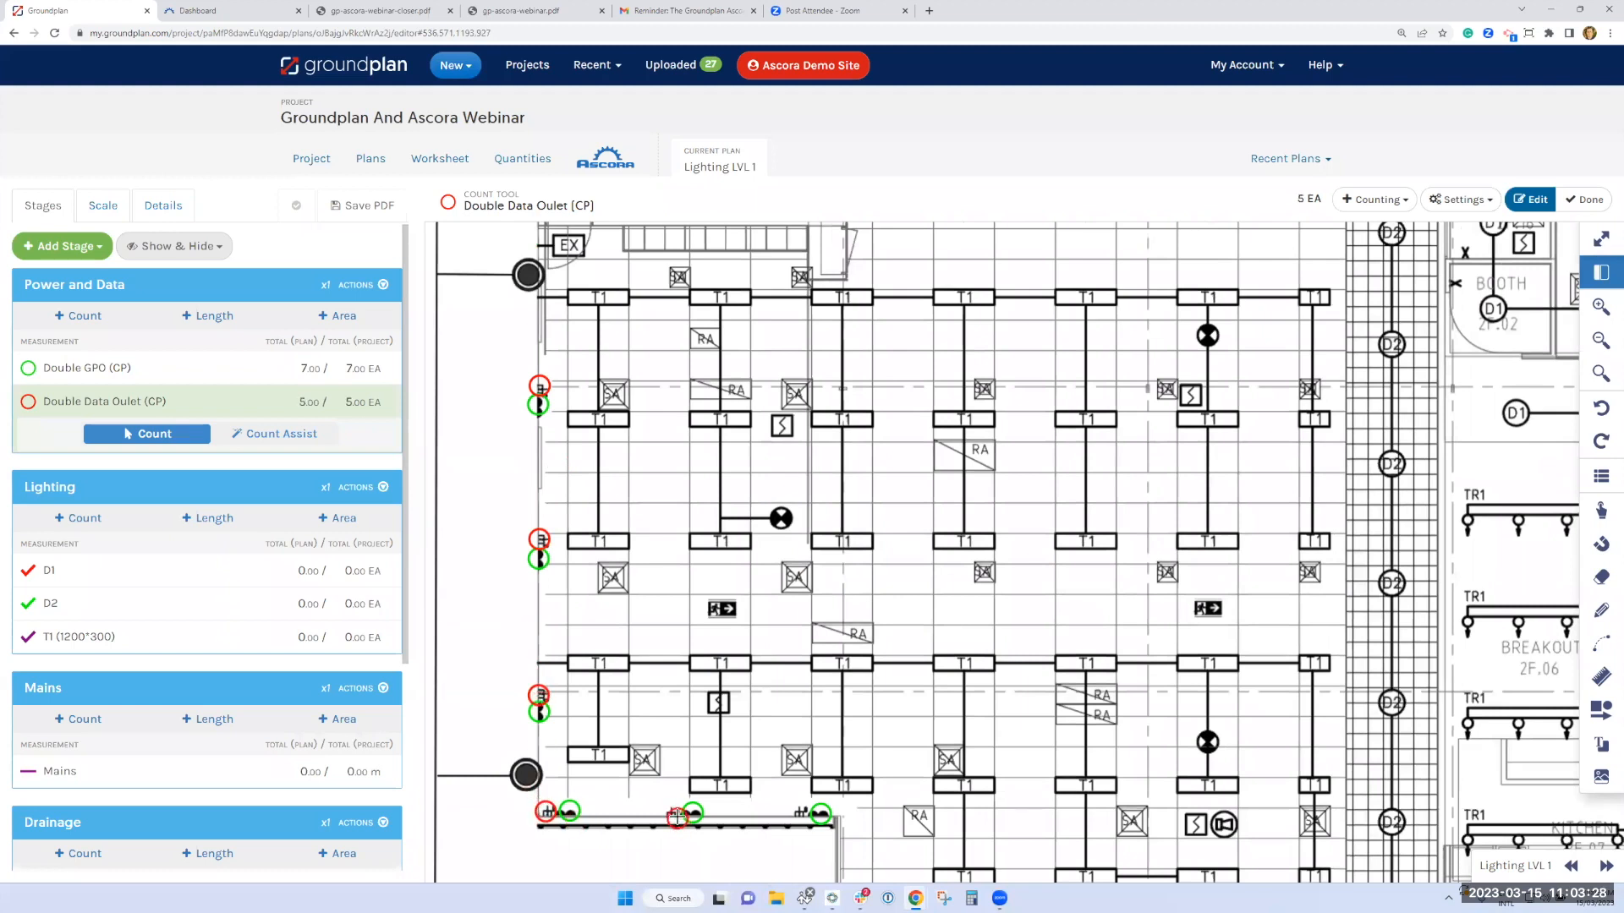
click(802, 813)
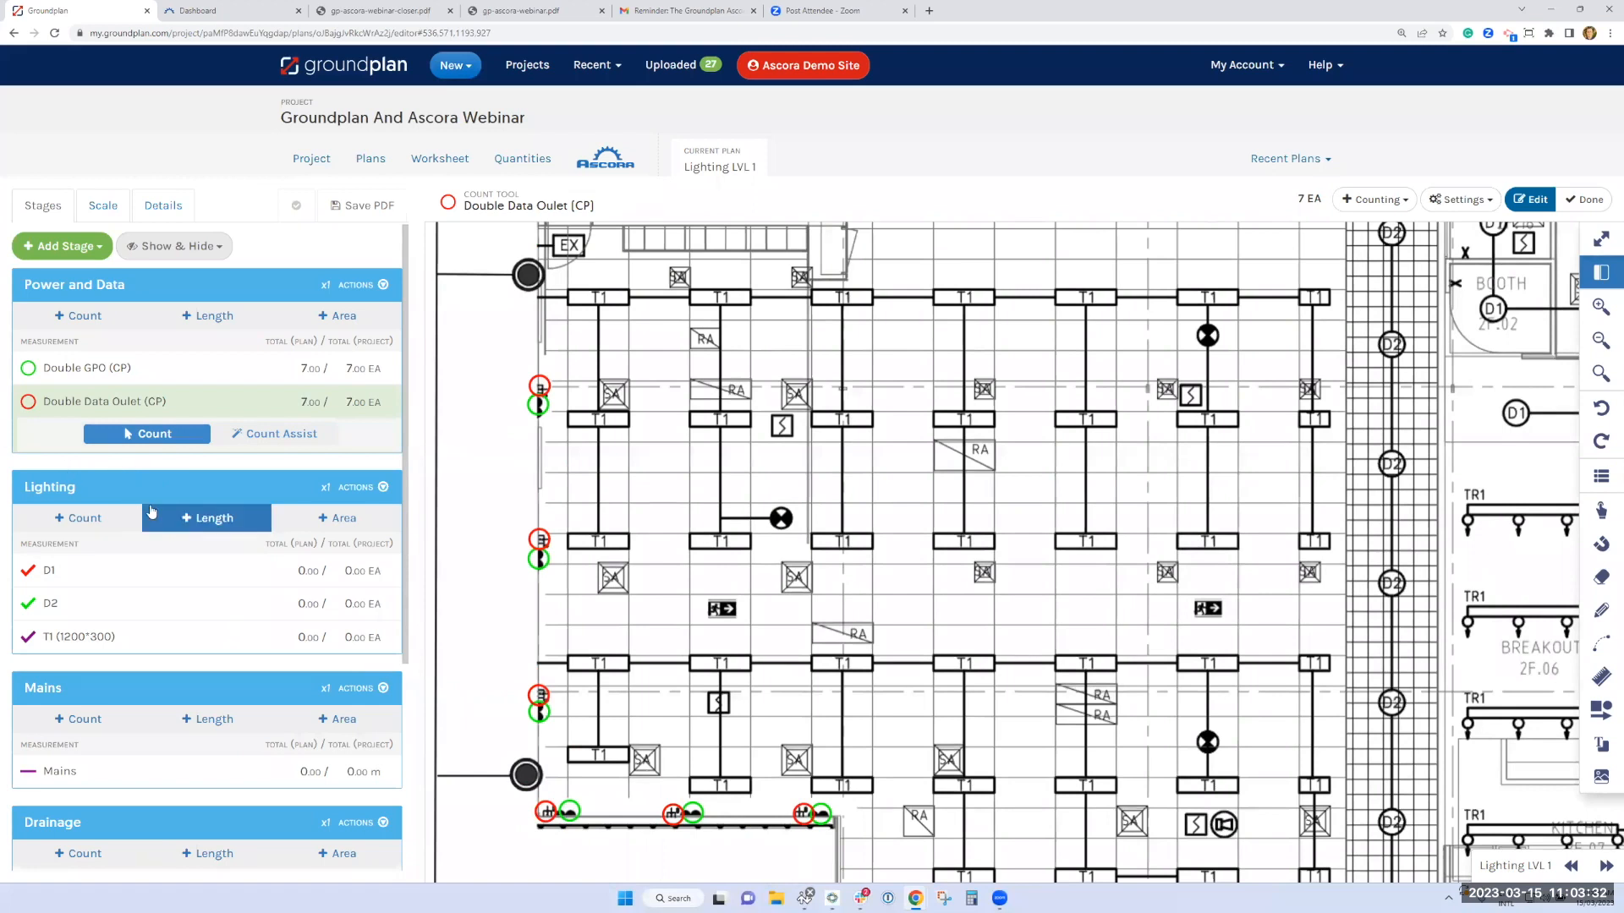
Start Count Assist for the D1 lighting measurement and select a D1 symbol in the lower meeting room as the search symbol
scroll(150, 507, down, 1)
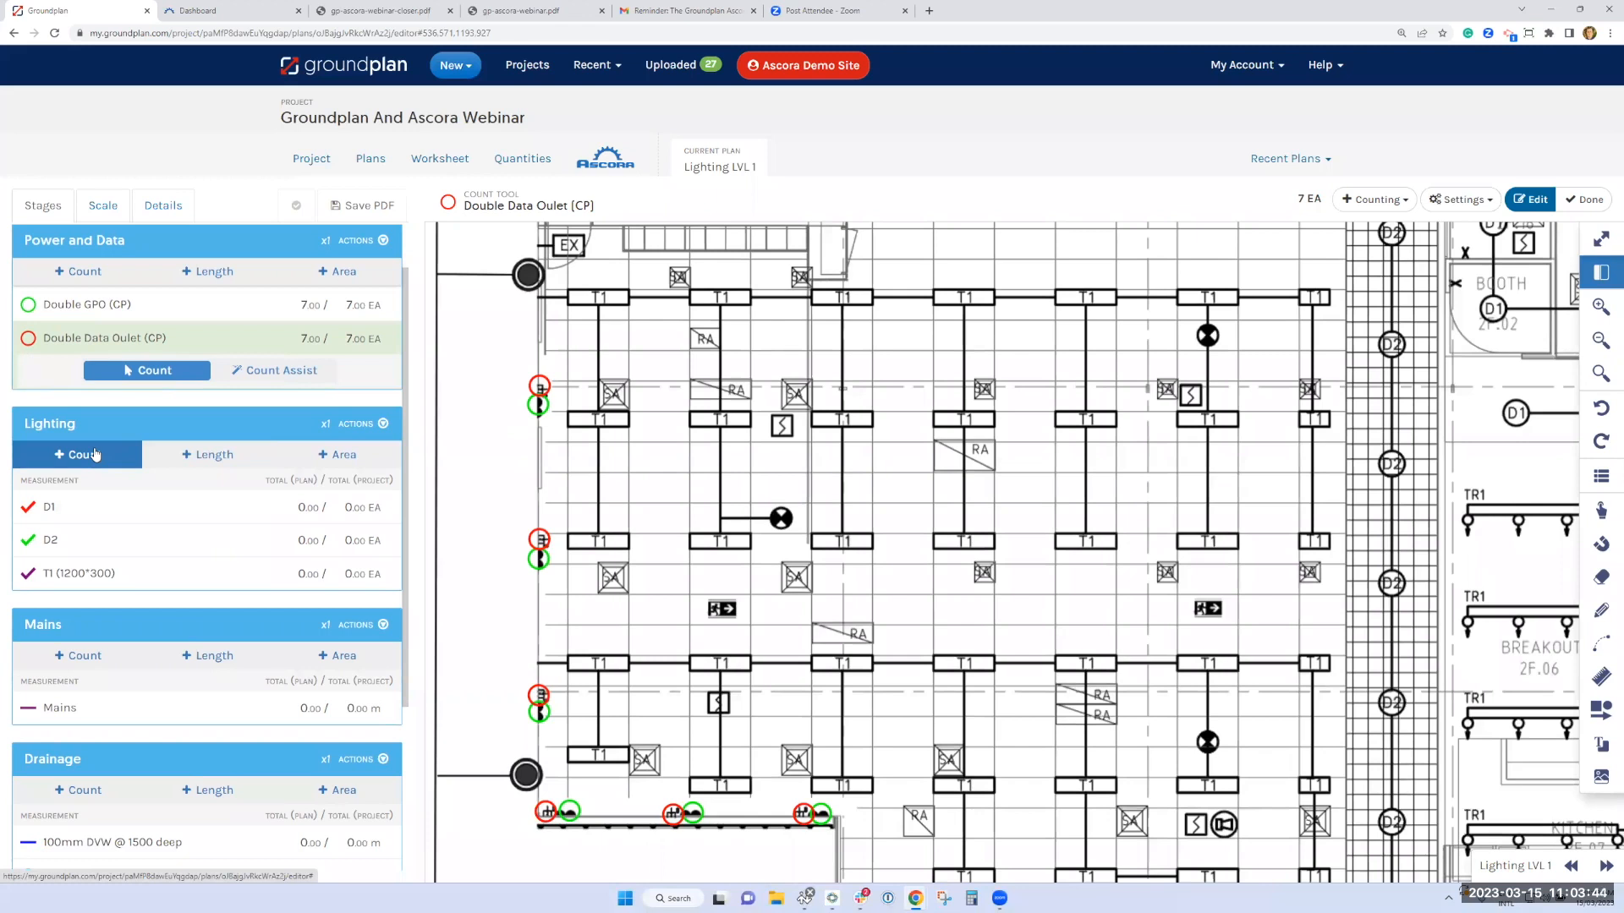
click(48, 509)
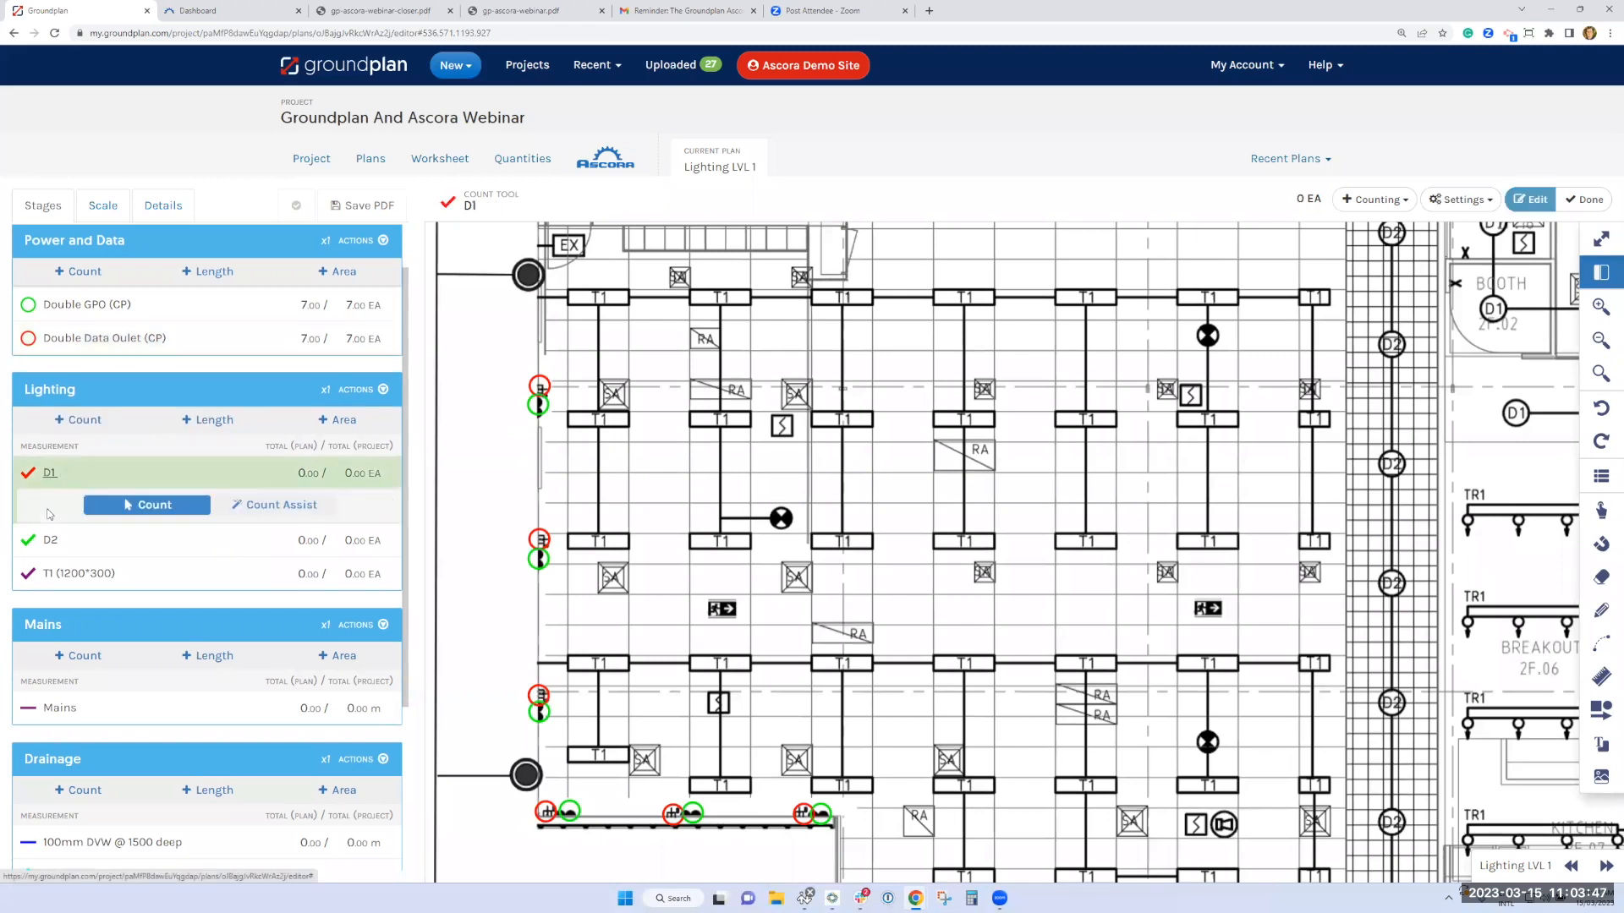
click(286, 511)
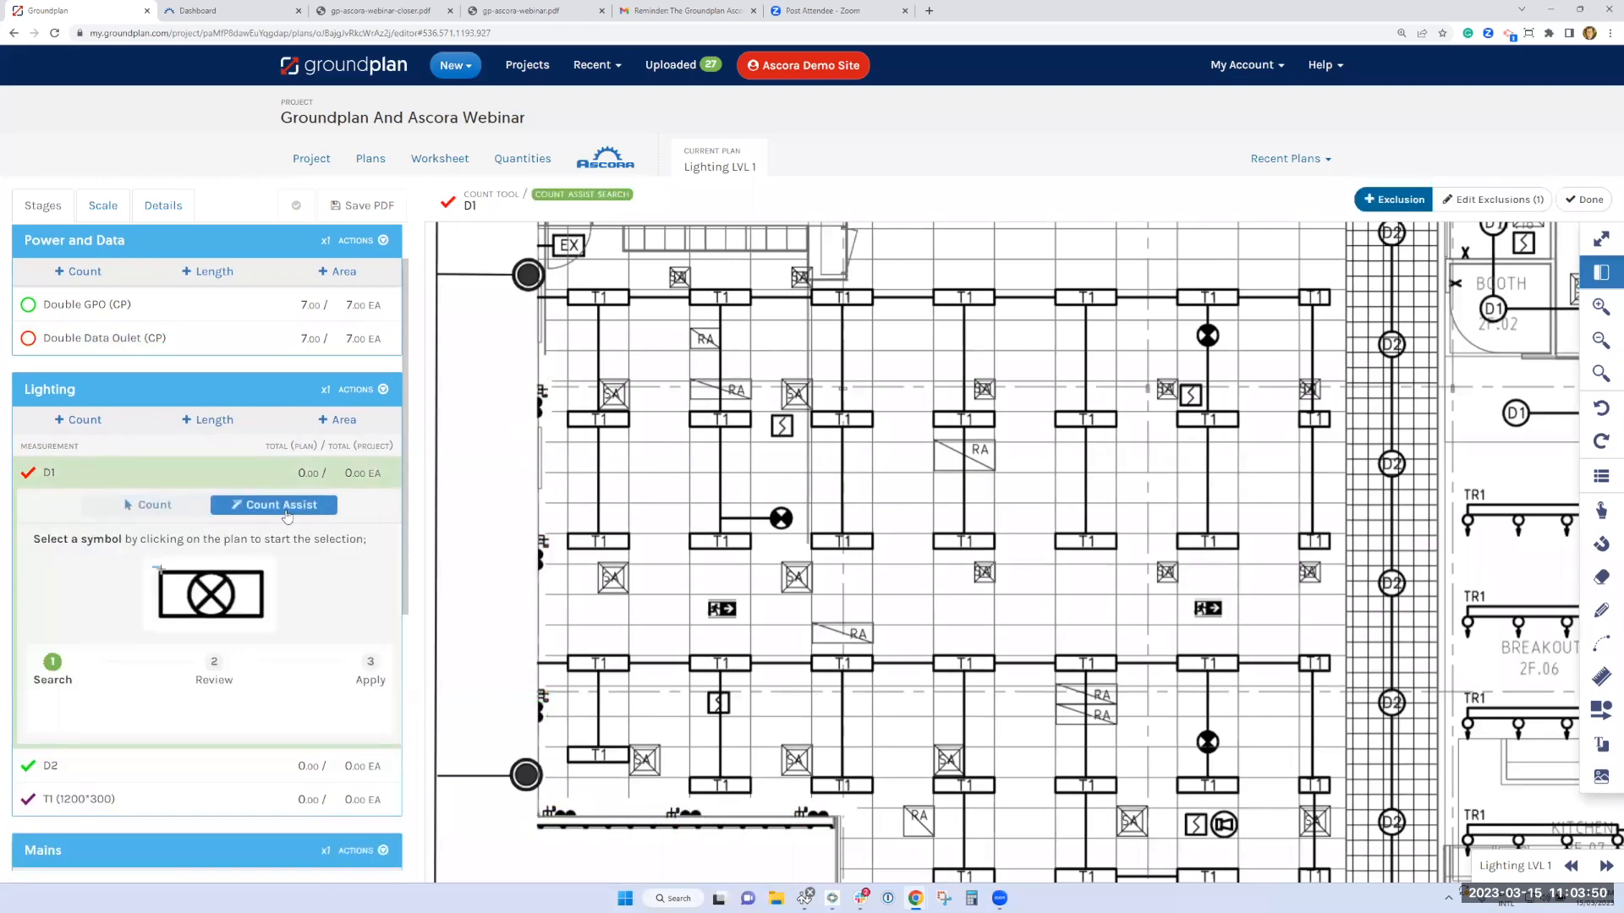
scroll(296, 587, down, 2)
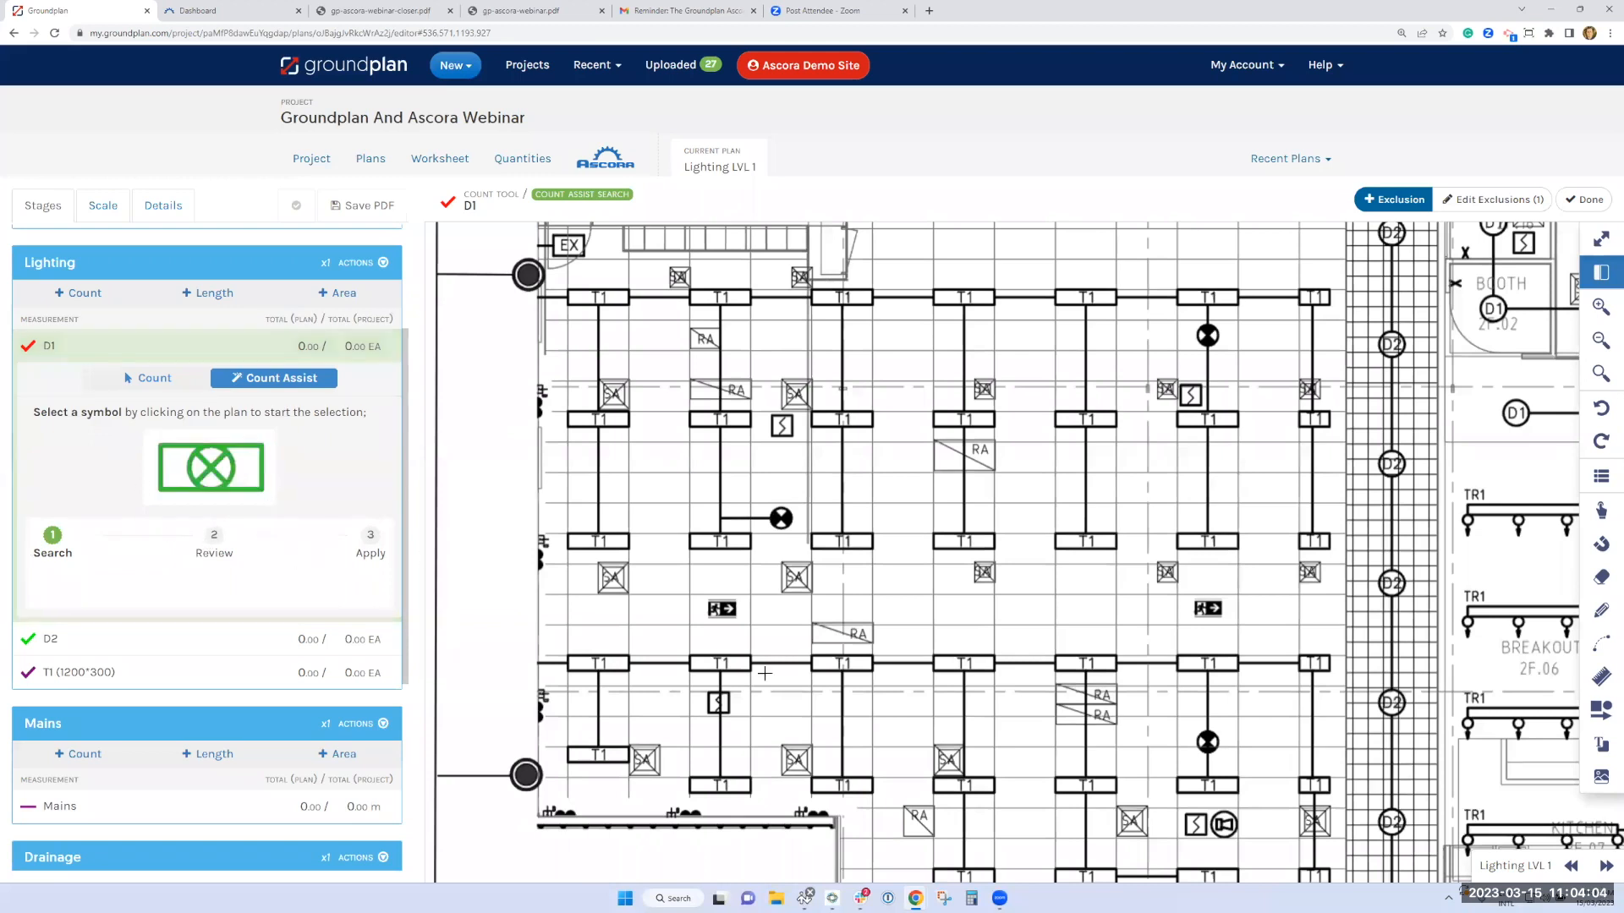
scroll(778, 288, down, 1)
scroll(778, 287, down, 10)
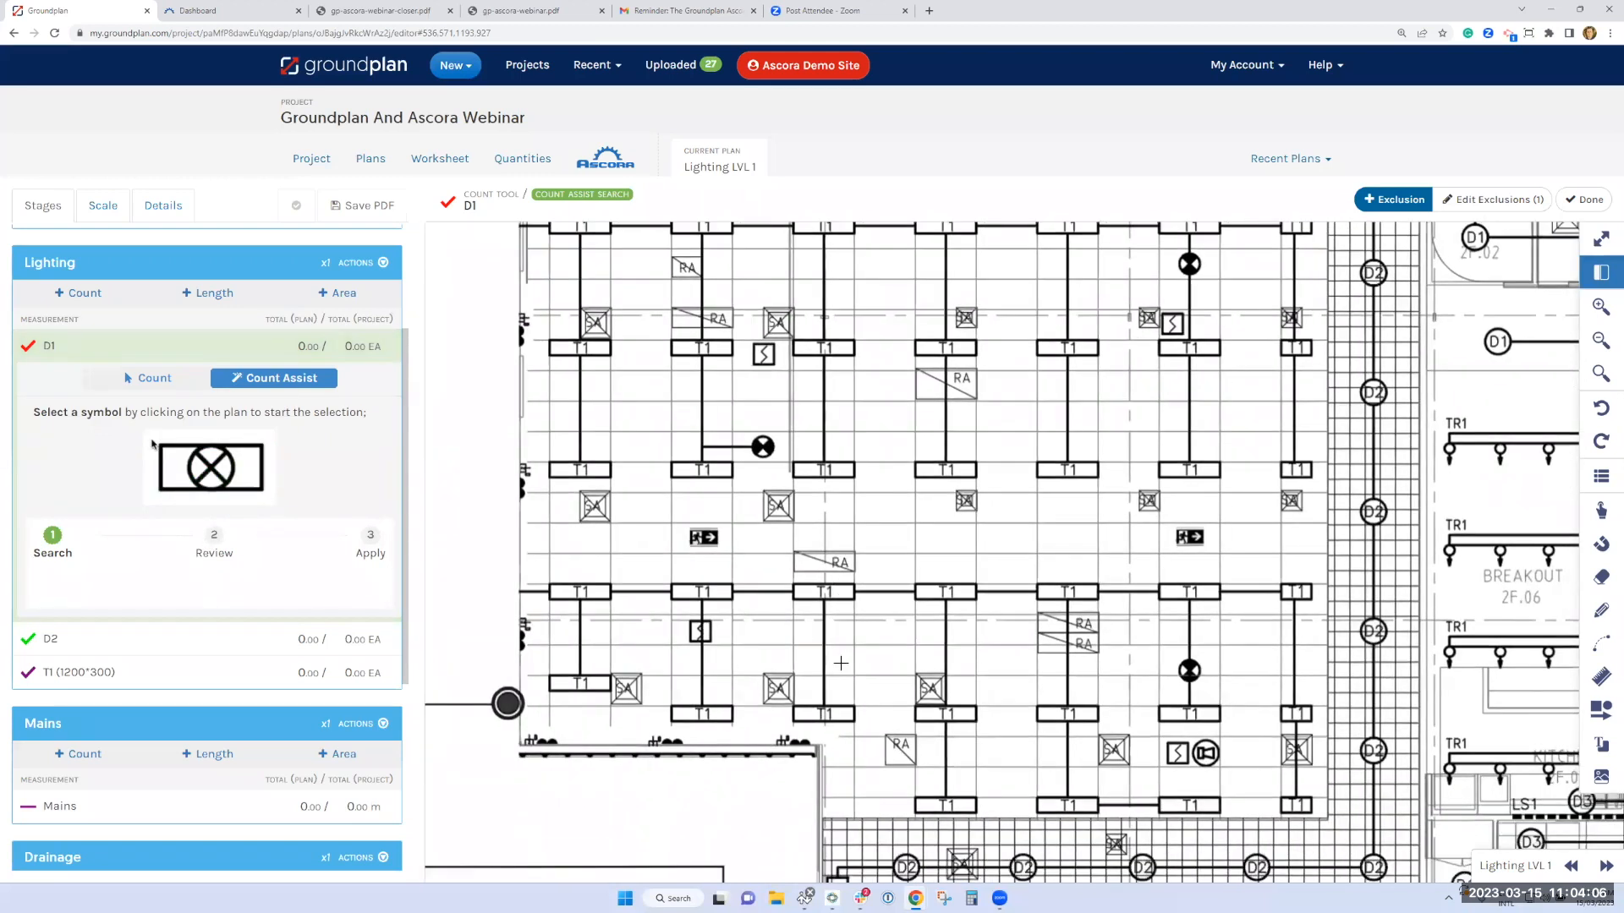
scroll(796, 623, down, 1)
drag(797, 616, 835, 650)
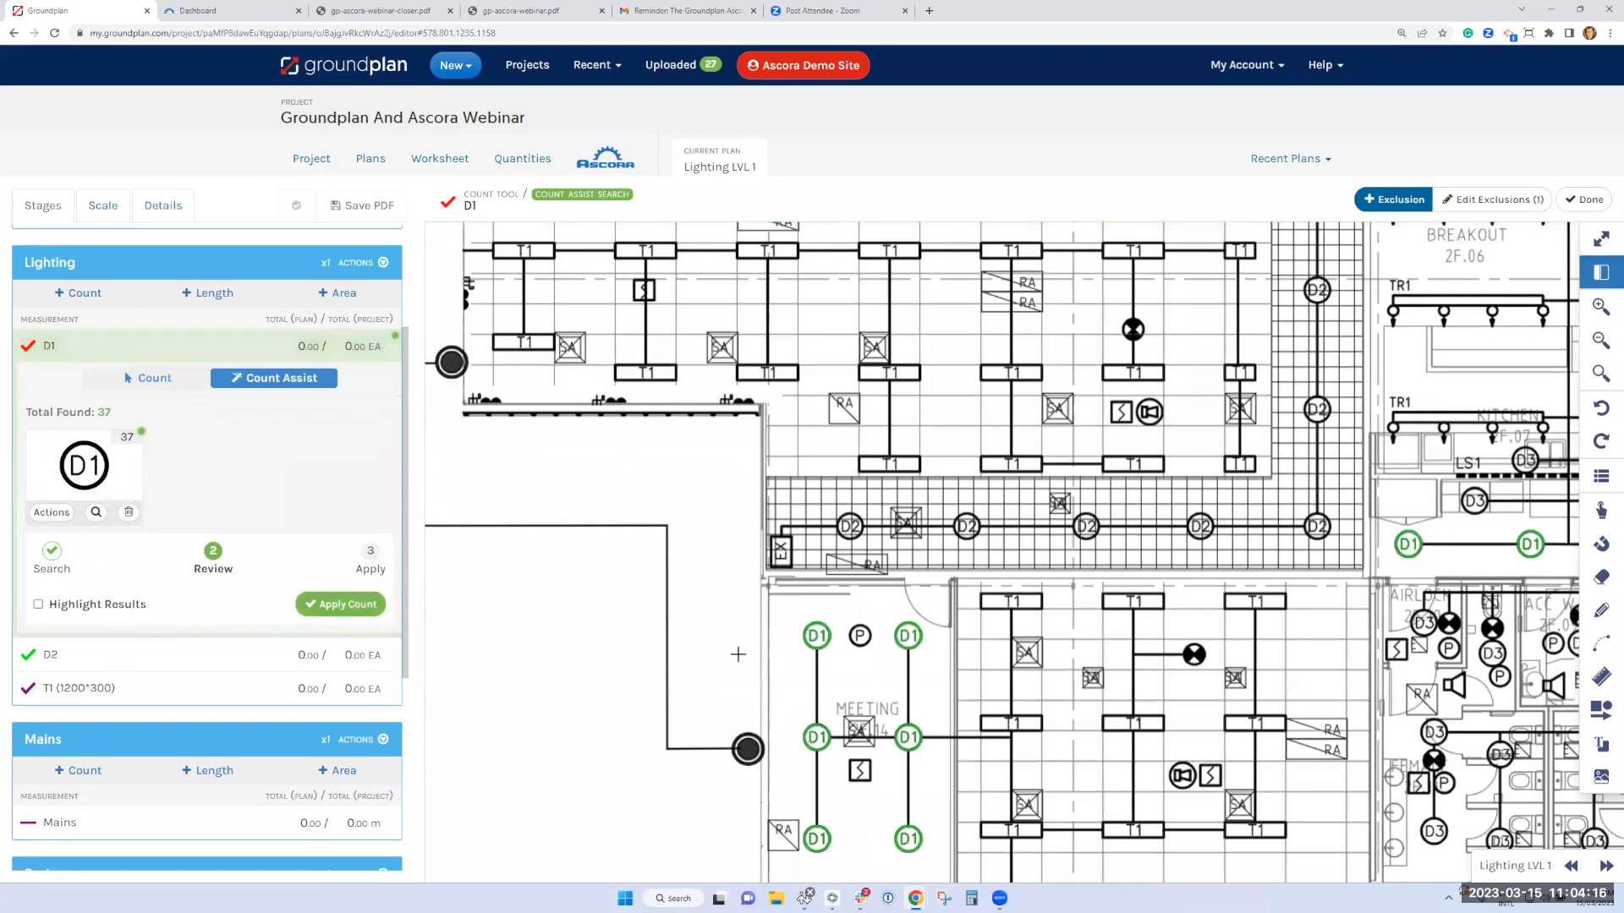
Highlight the matched D1 symbols across the plan at 67% opacity and apply the D1 count
scroll(734, 653, down, 1)
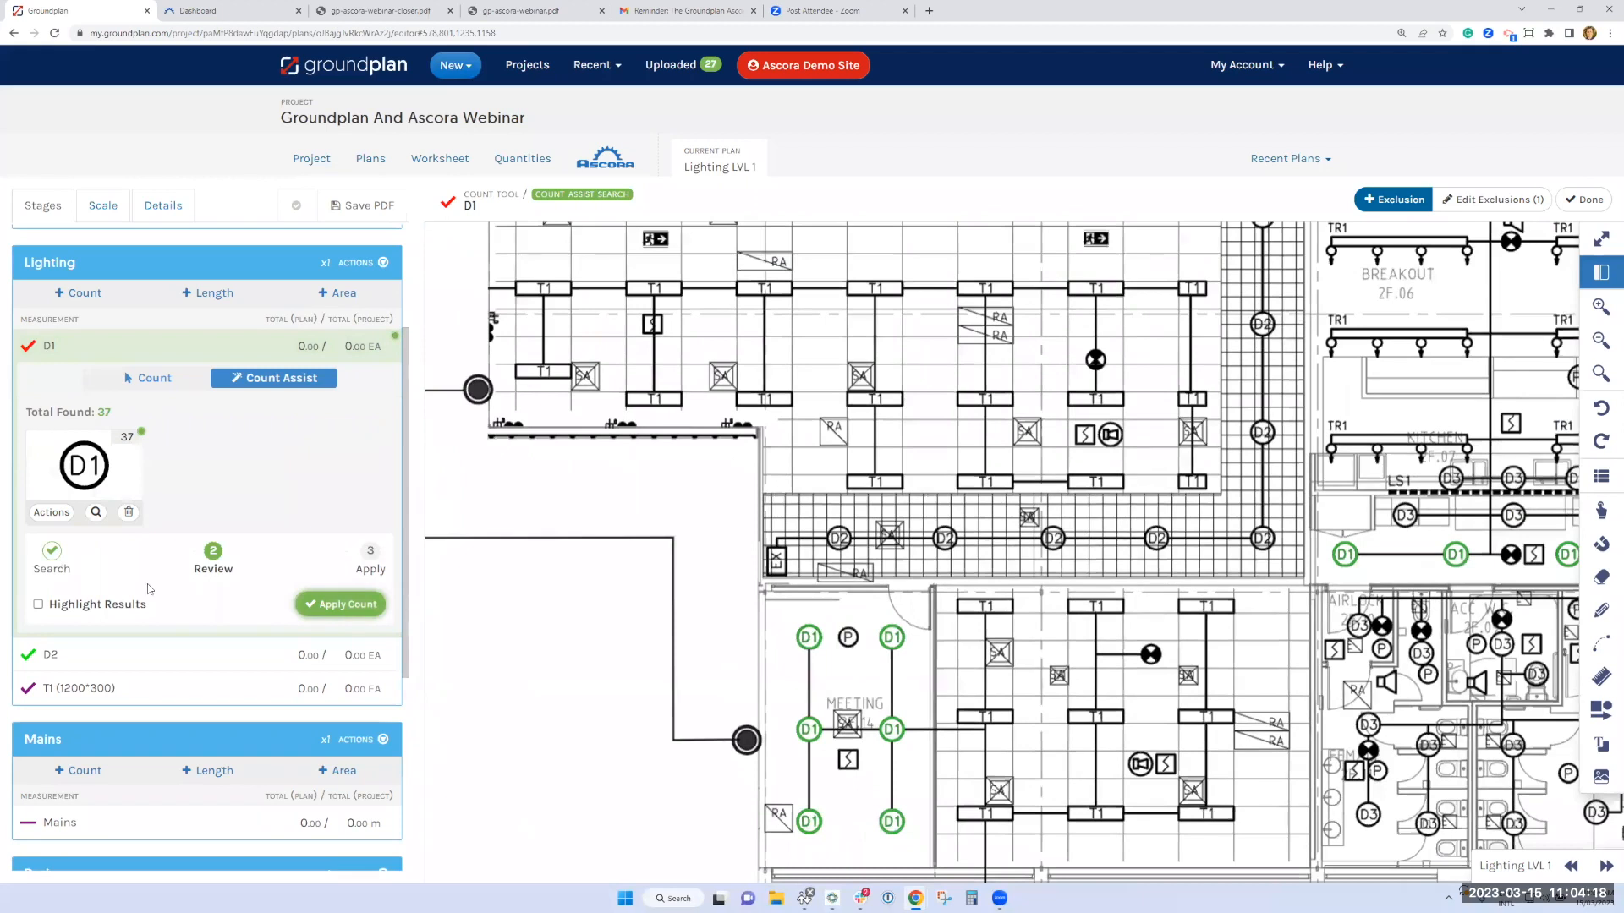
click(85, 604)
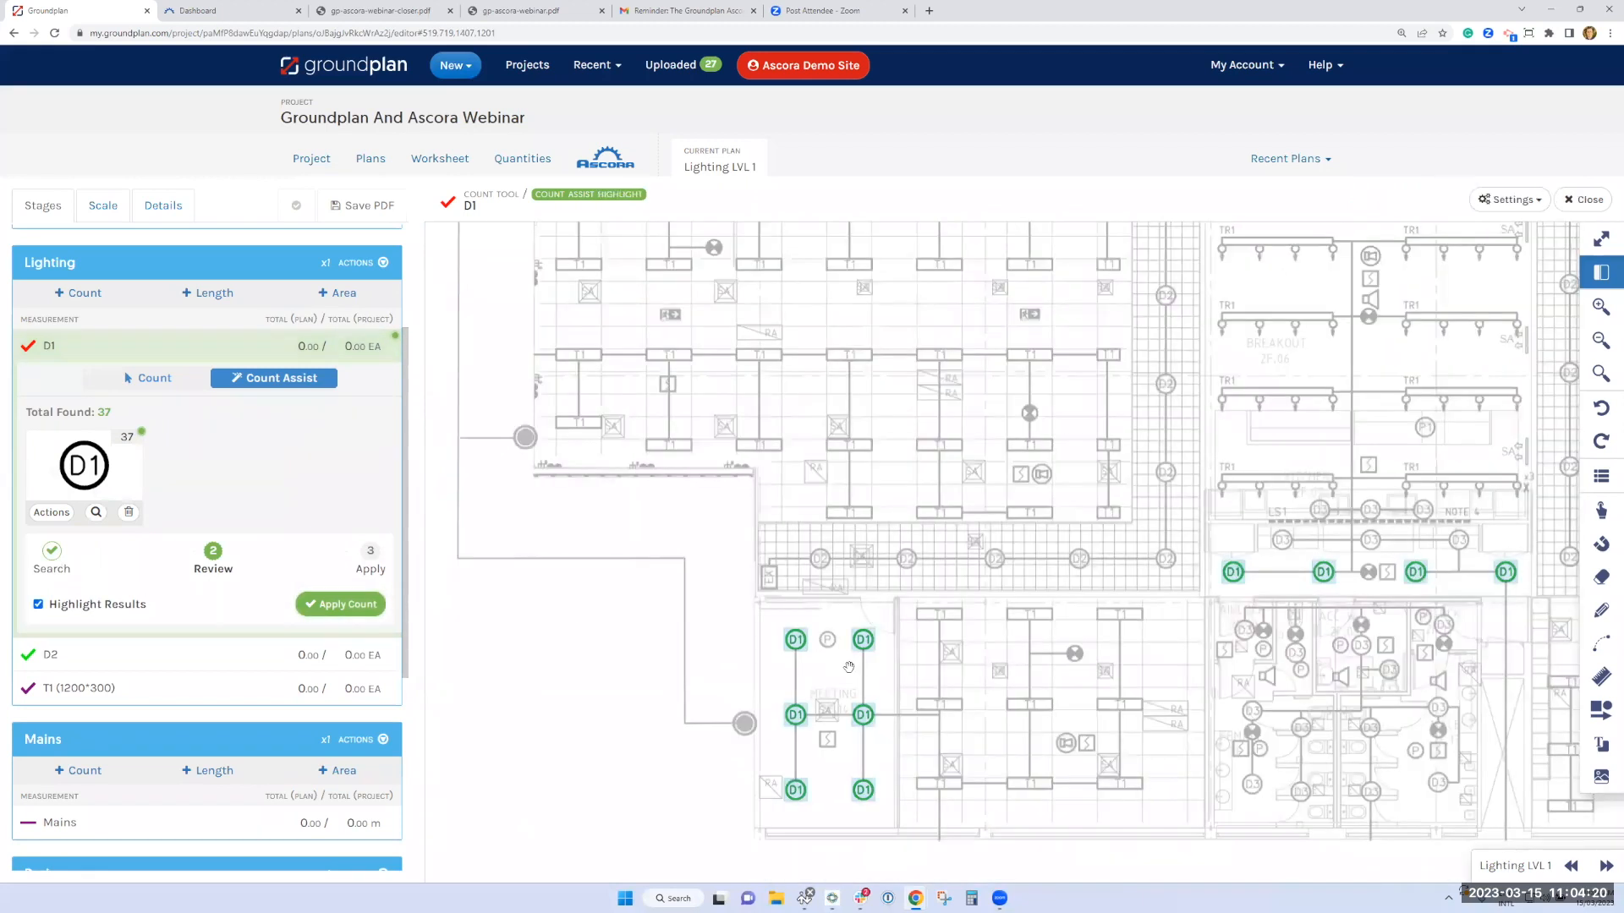
scroll(849, 667, down, 1)
scroll(817, 662, down, 1)
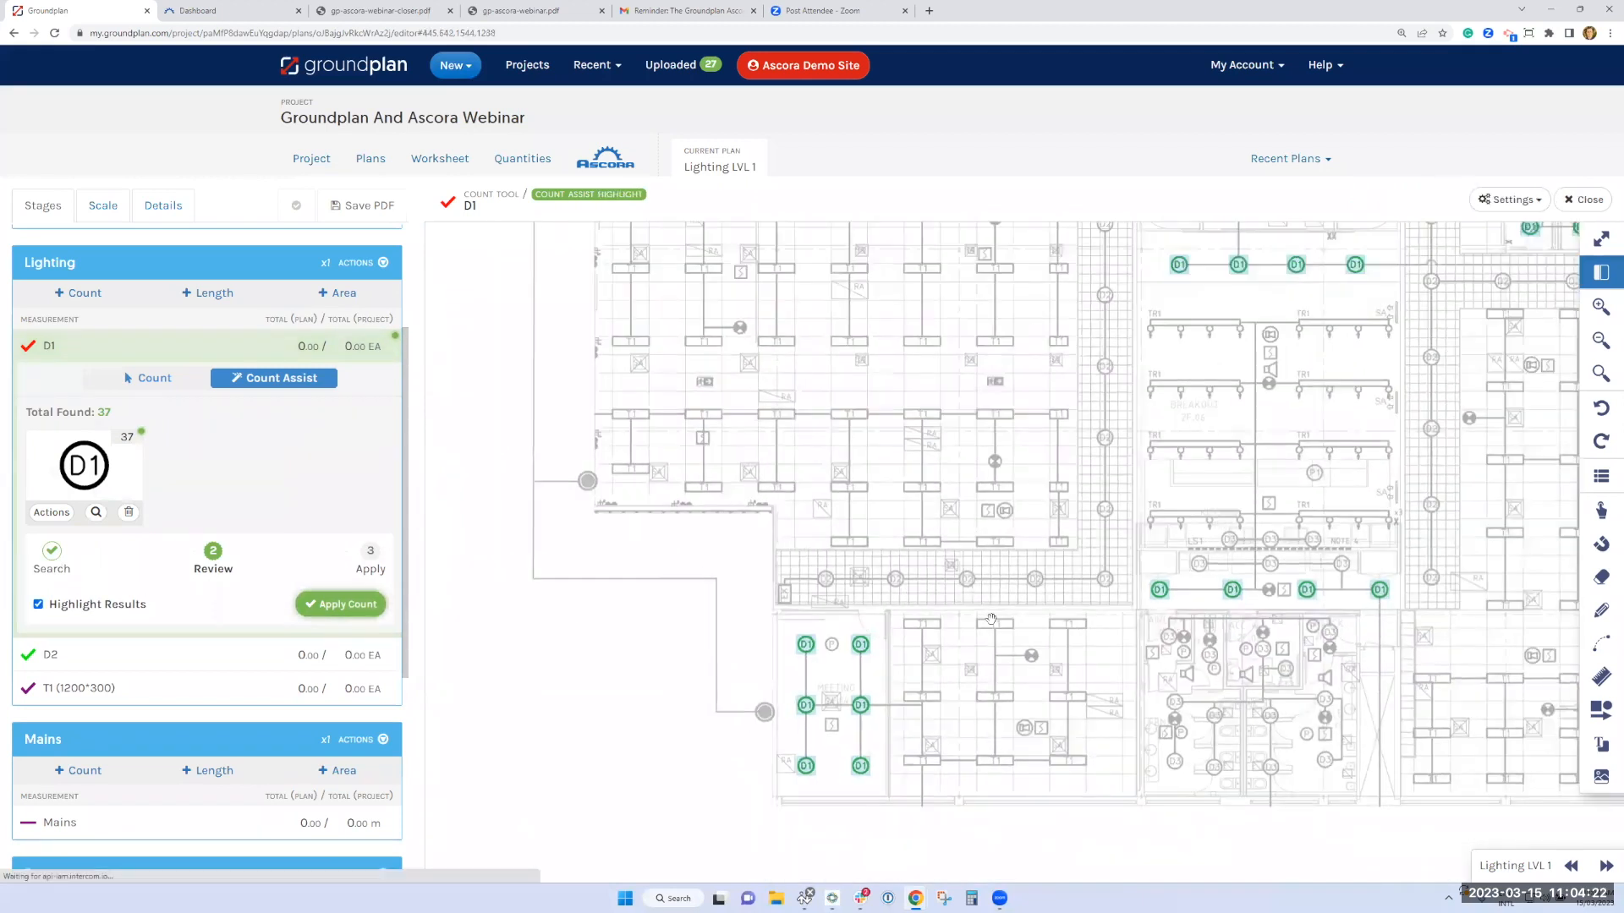
scroll(973, 618, down, 1)
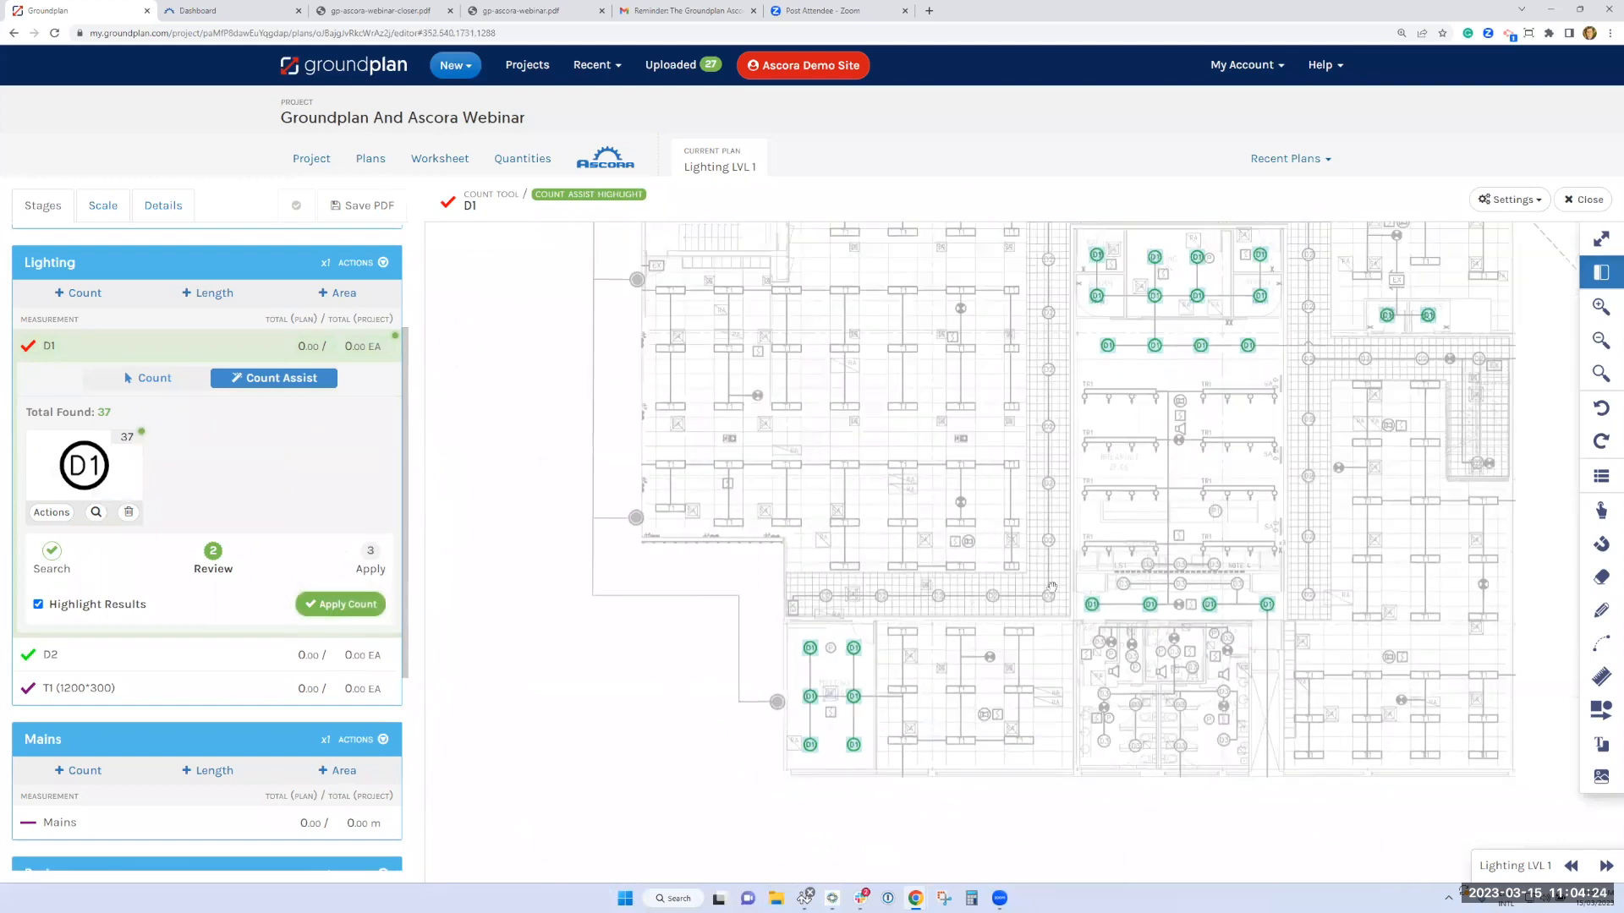
drag(1052, 587, 1006, 655)
scroll(806, 543, down, 2)
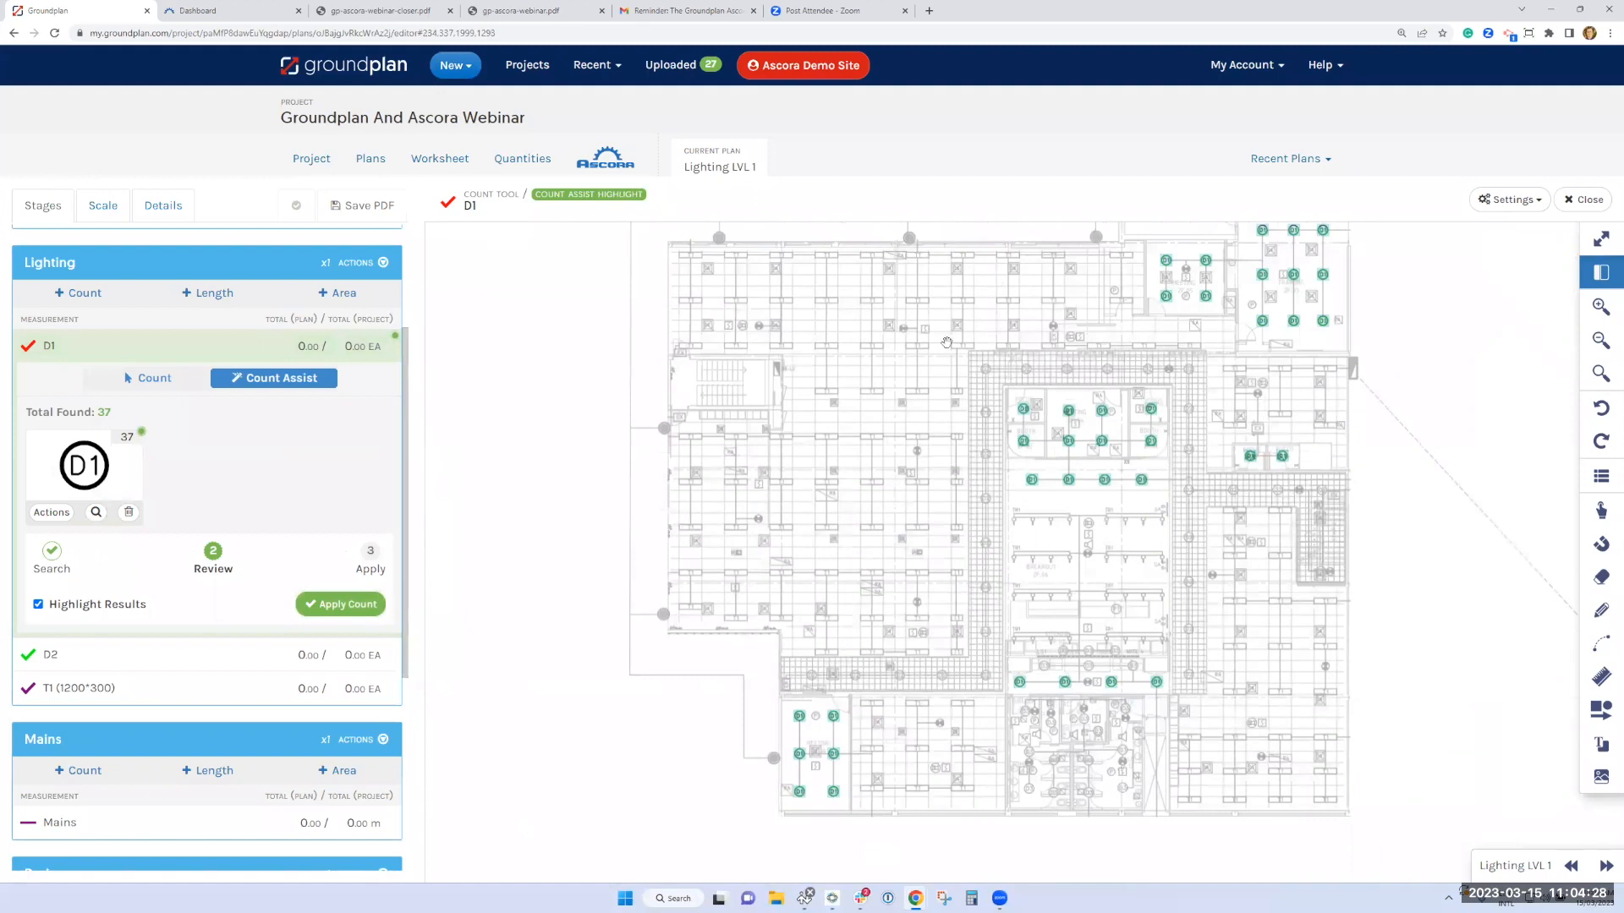
drag(946, 343, 939, 358)
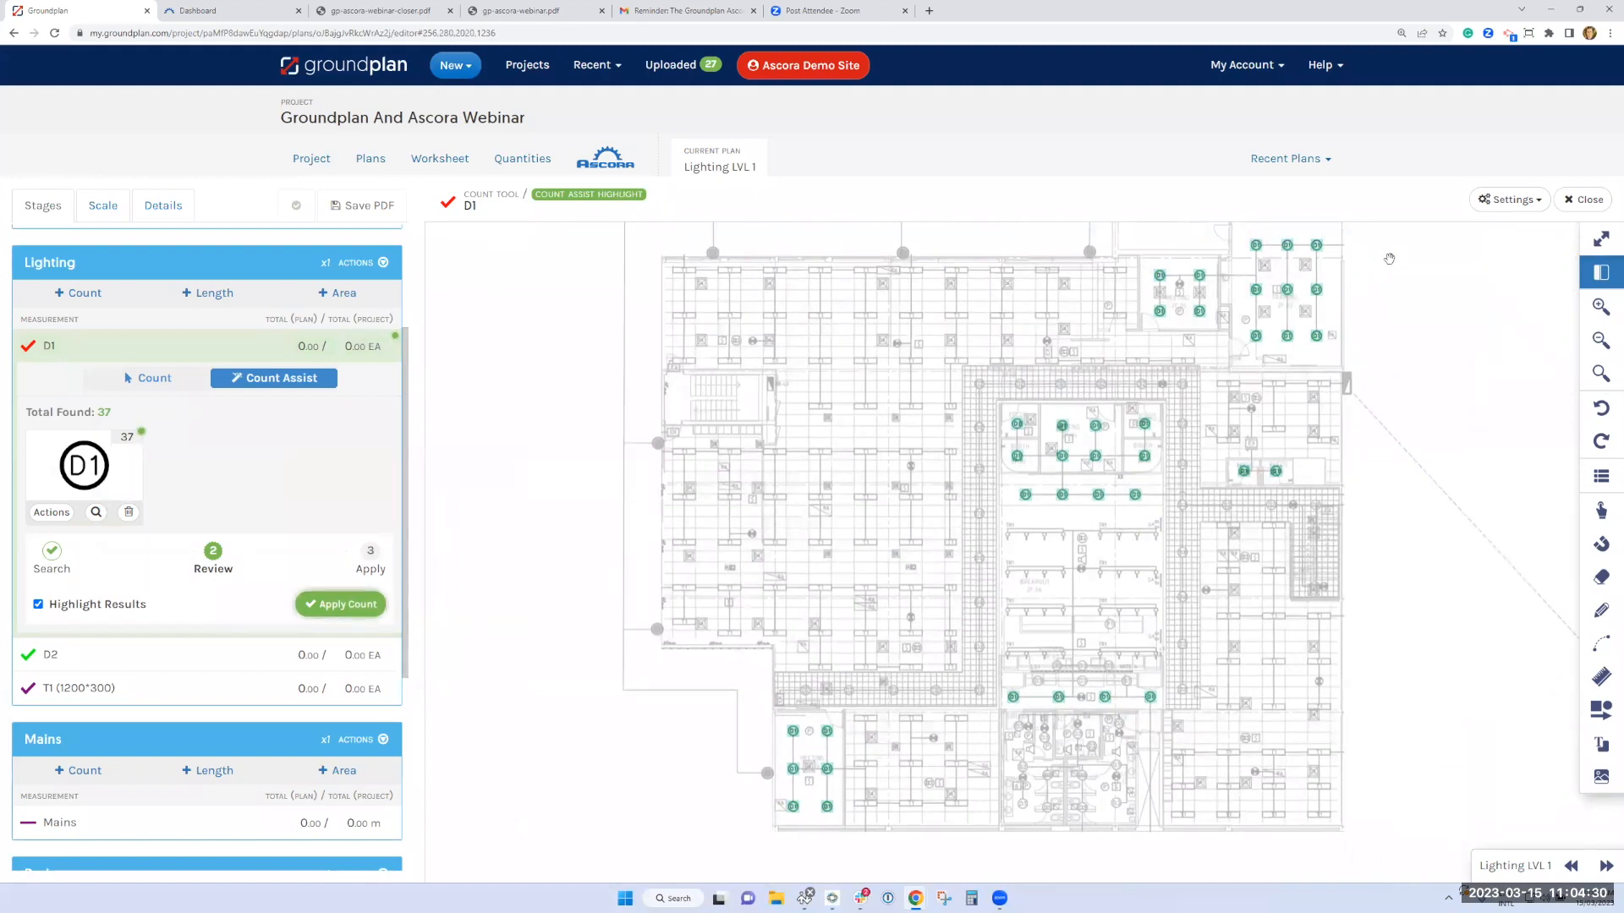
click(1509, 199)
mouse_move(1441, 264)
mouse_down()
mouse_move(1380, 262)
mouse_move(1443, 264)
mouse_up()
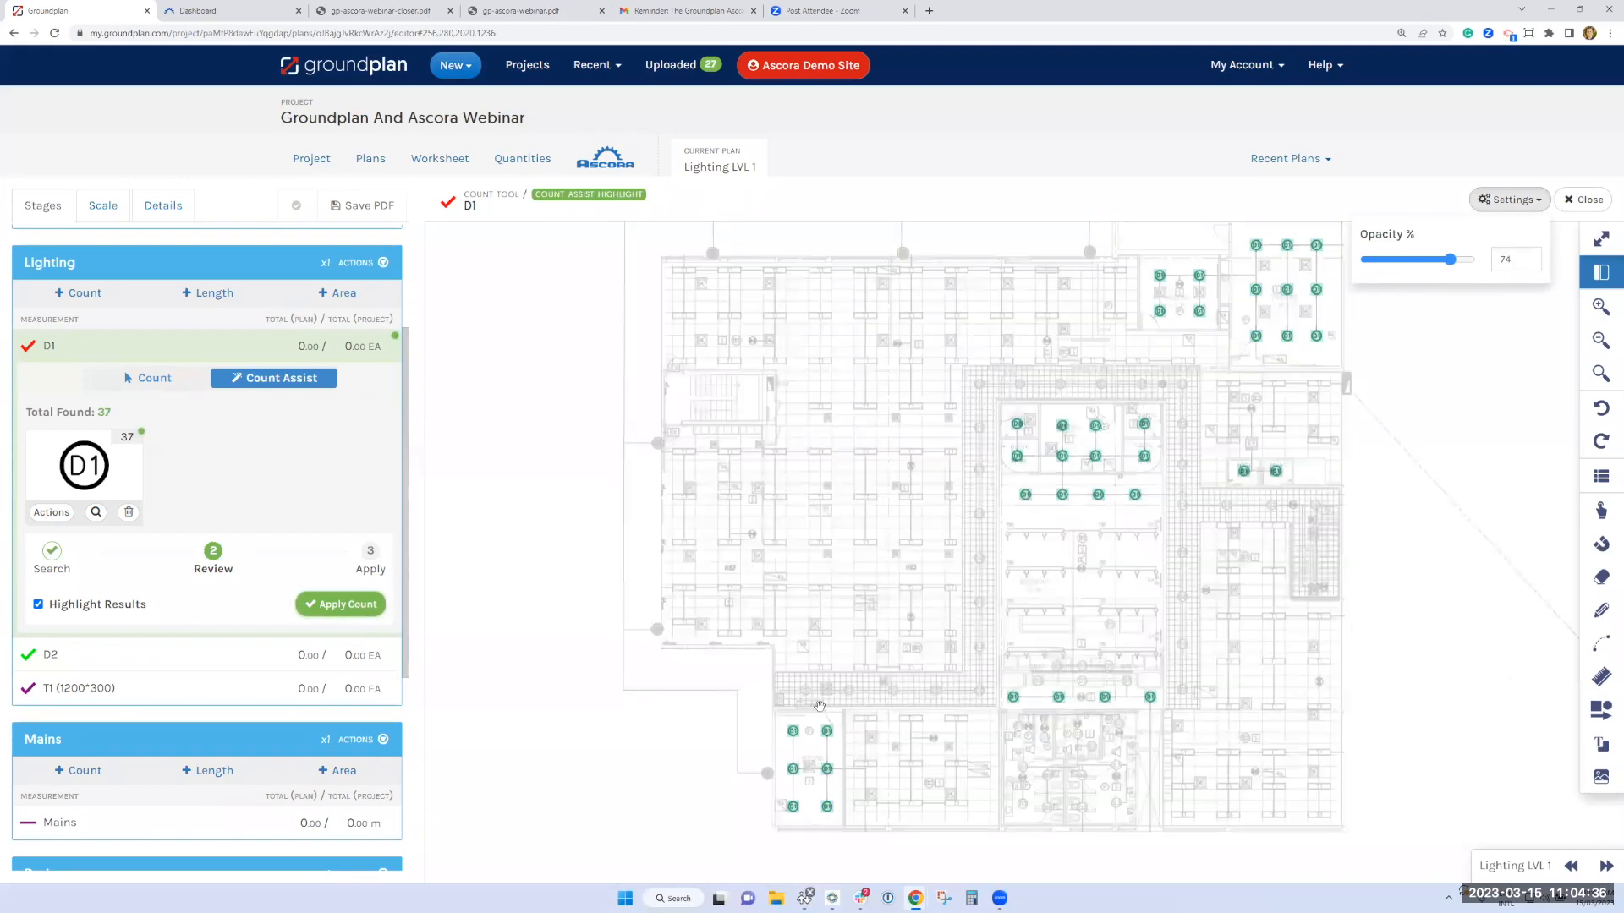
click(341, 605)
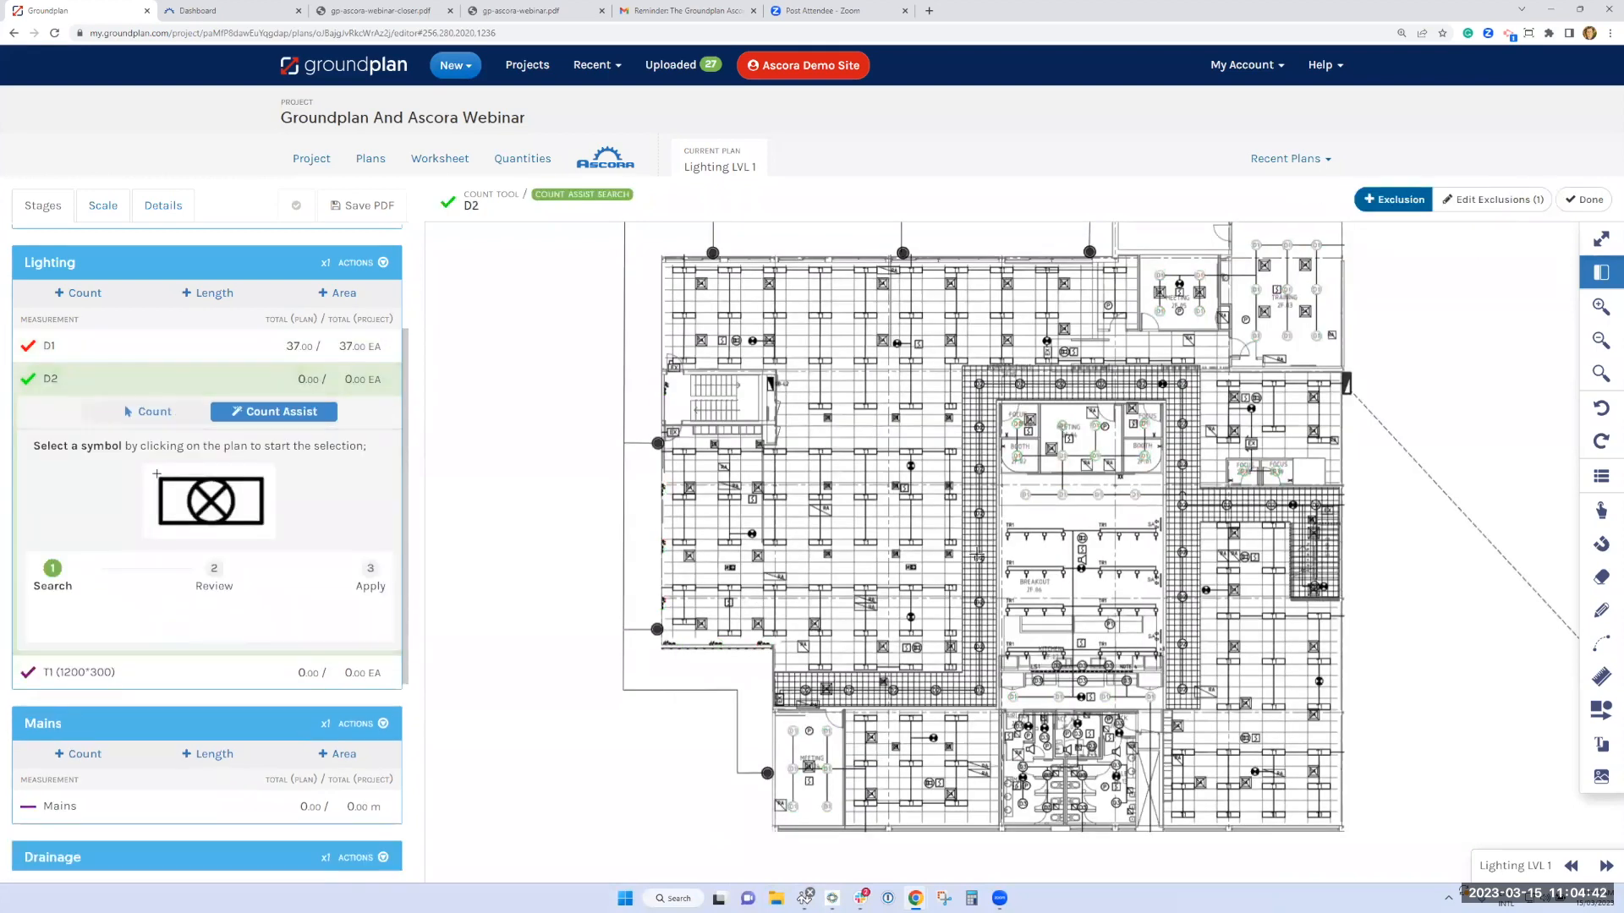
Run a Count Assist search for D2 from a D2 symbol in the corridor beside the breakout area, keeping only Element 1
scroll(977, 543, up, 1)
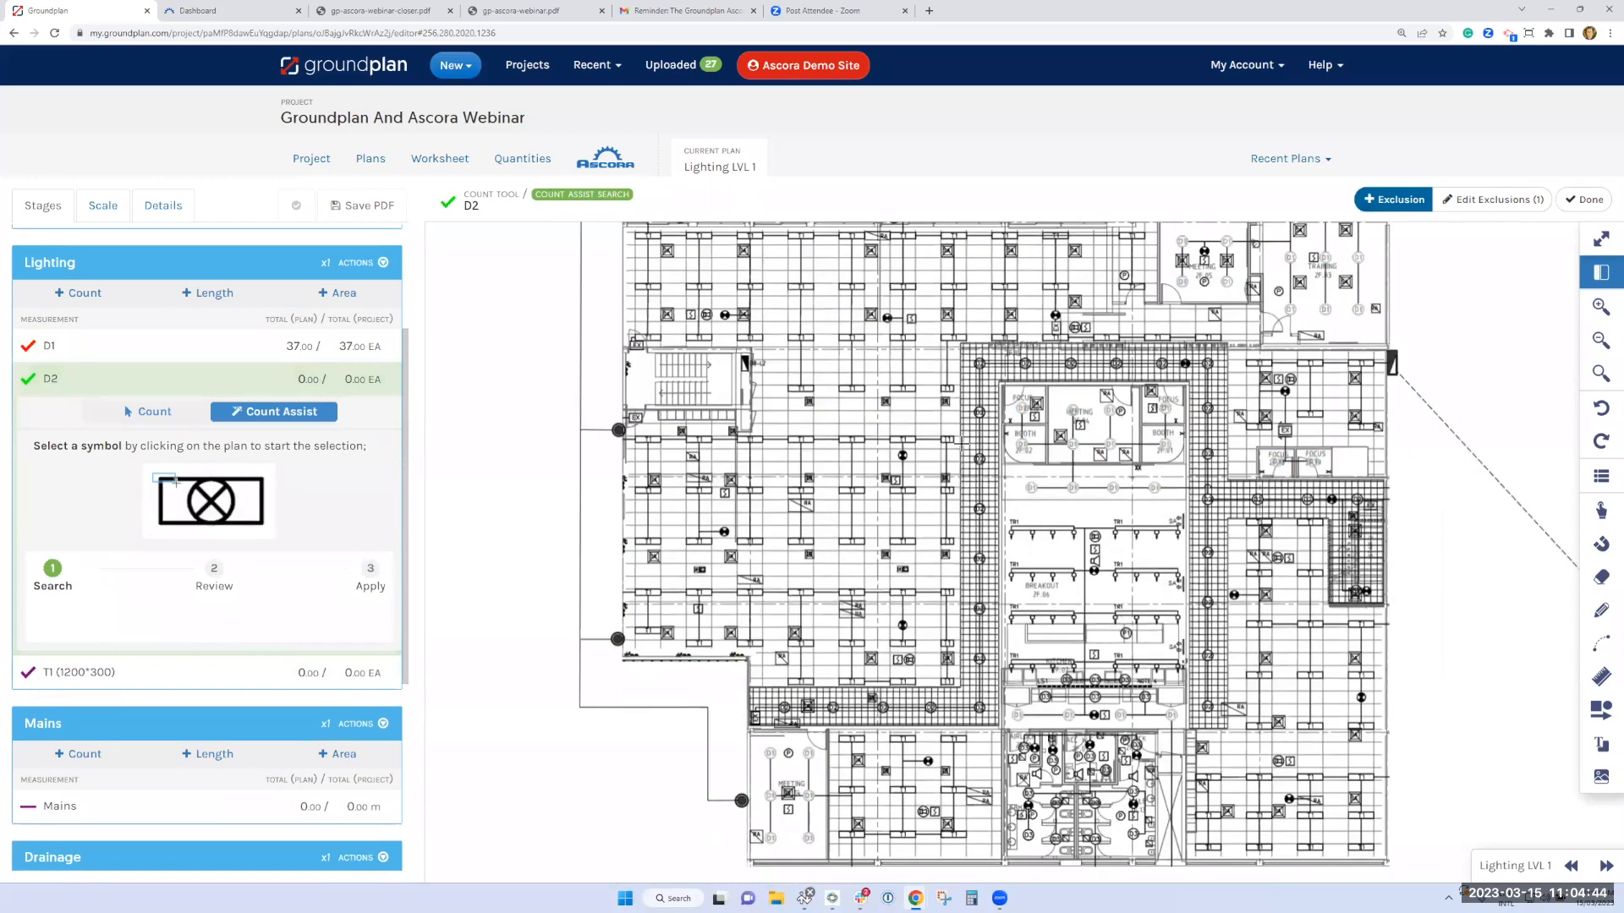
scroll(966, 444, up, 1)
scroll(1000, 499, up, 2)
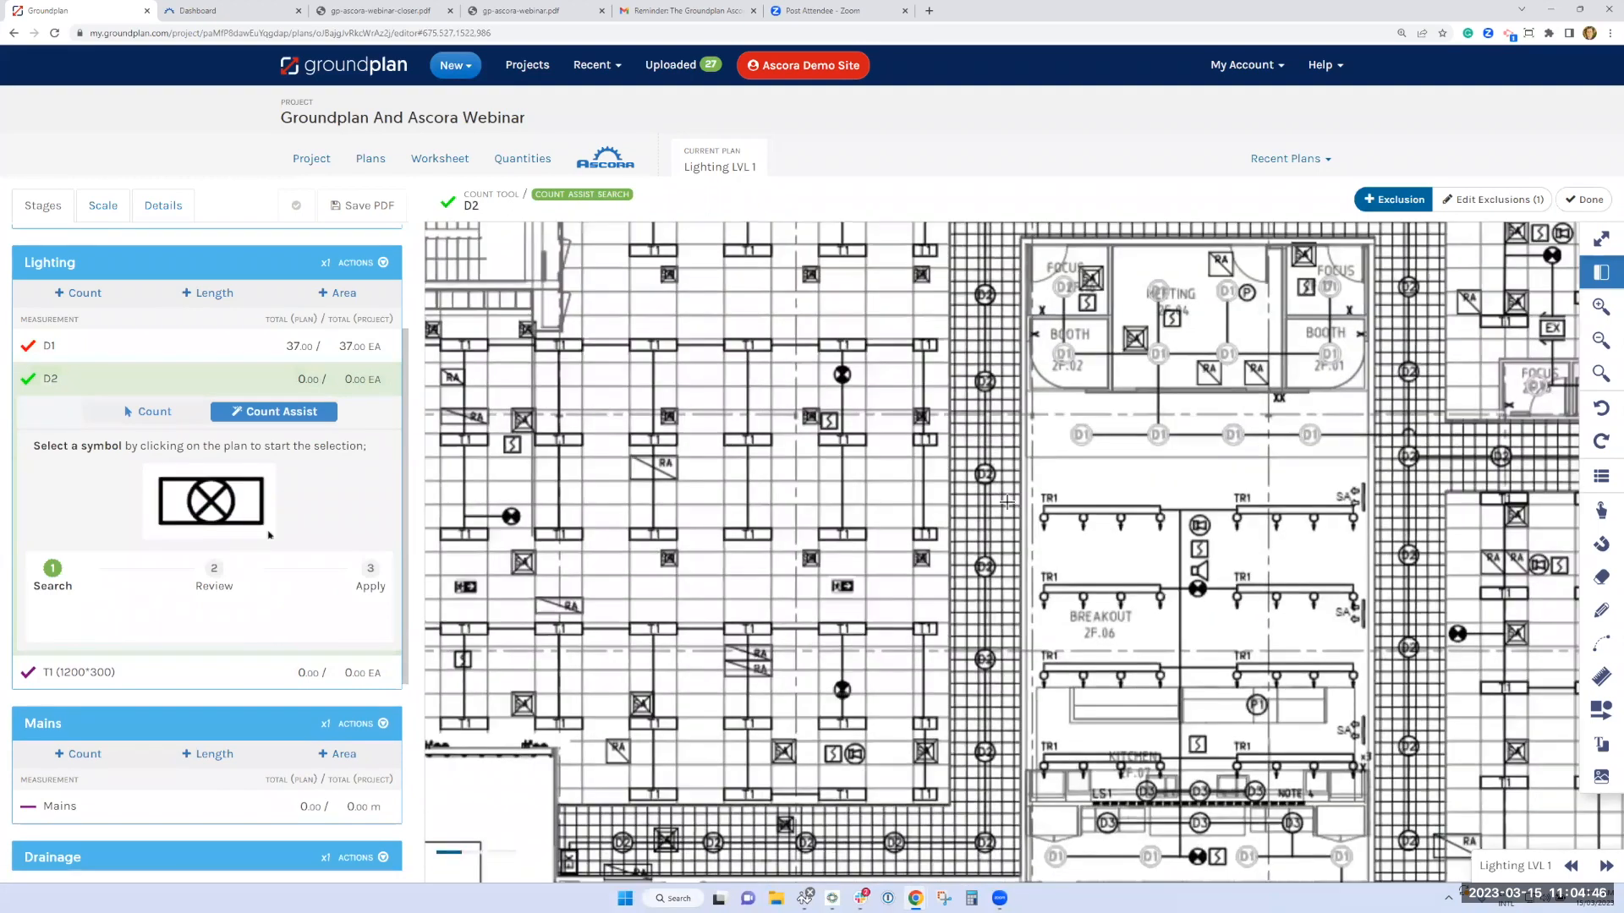
drag(962, 444, 1007, 504)
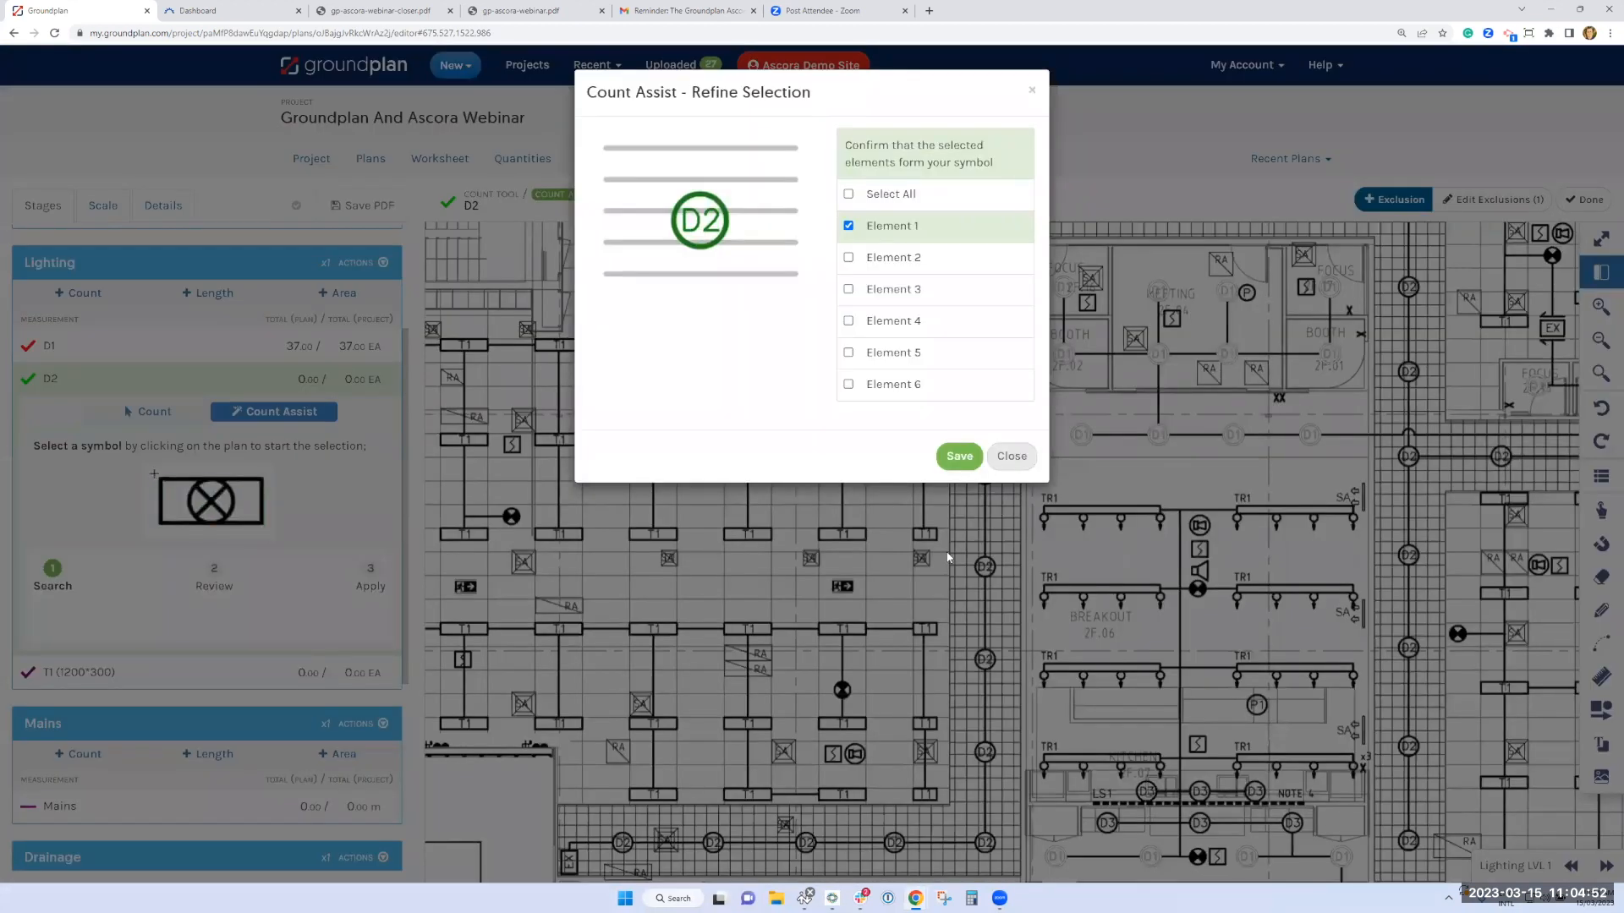
click(849, 194)
click(850, 194)
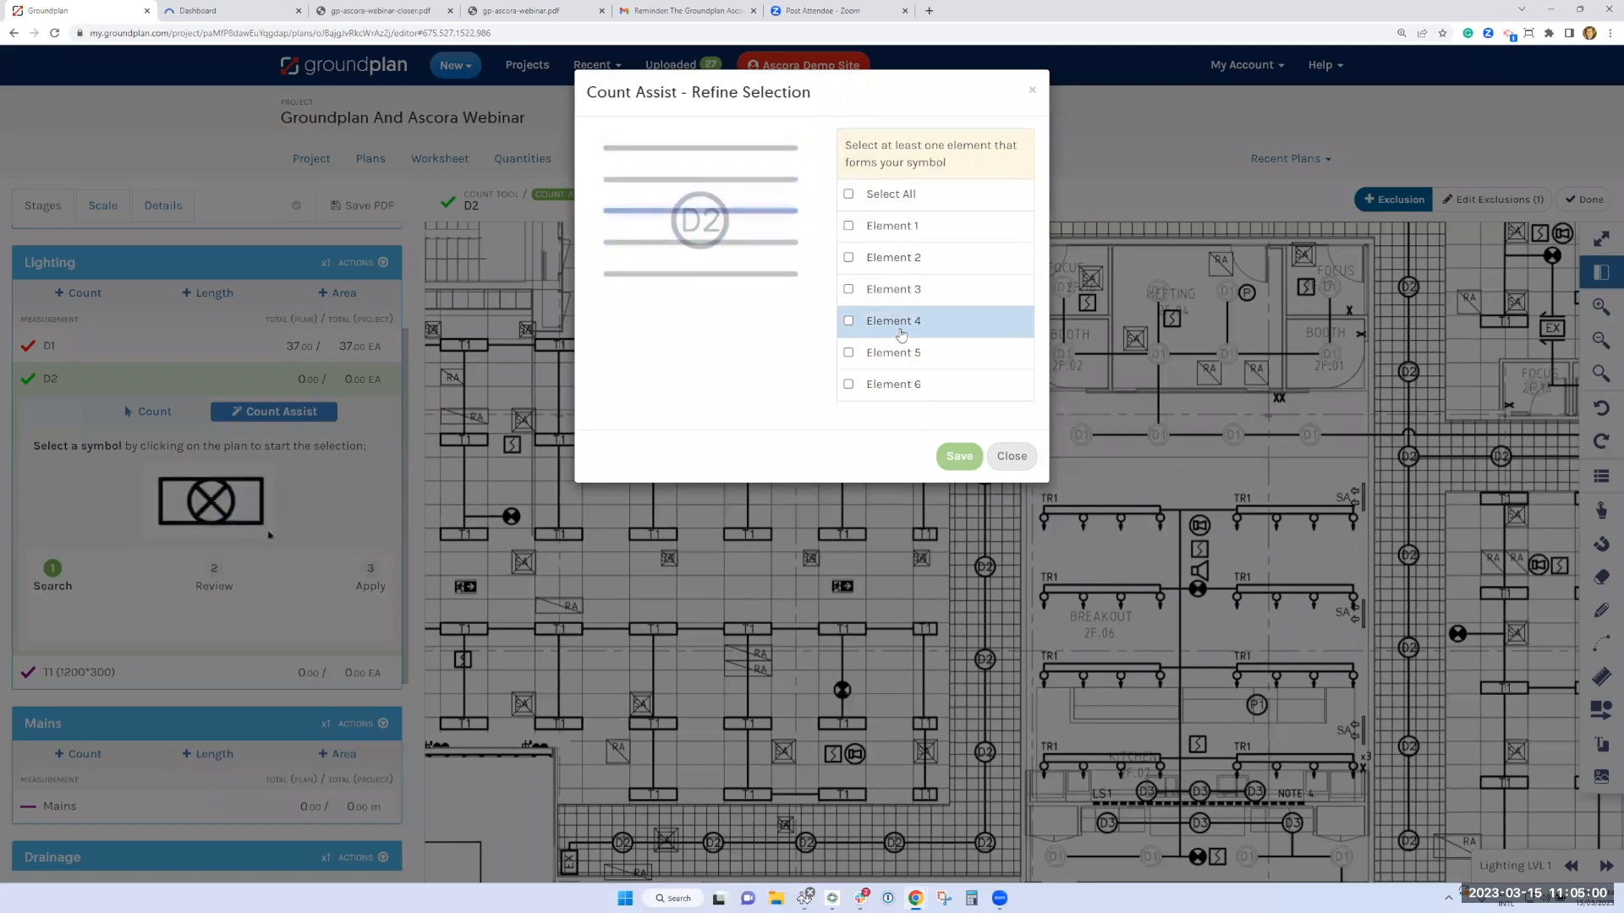
click(894, 227)
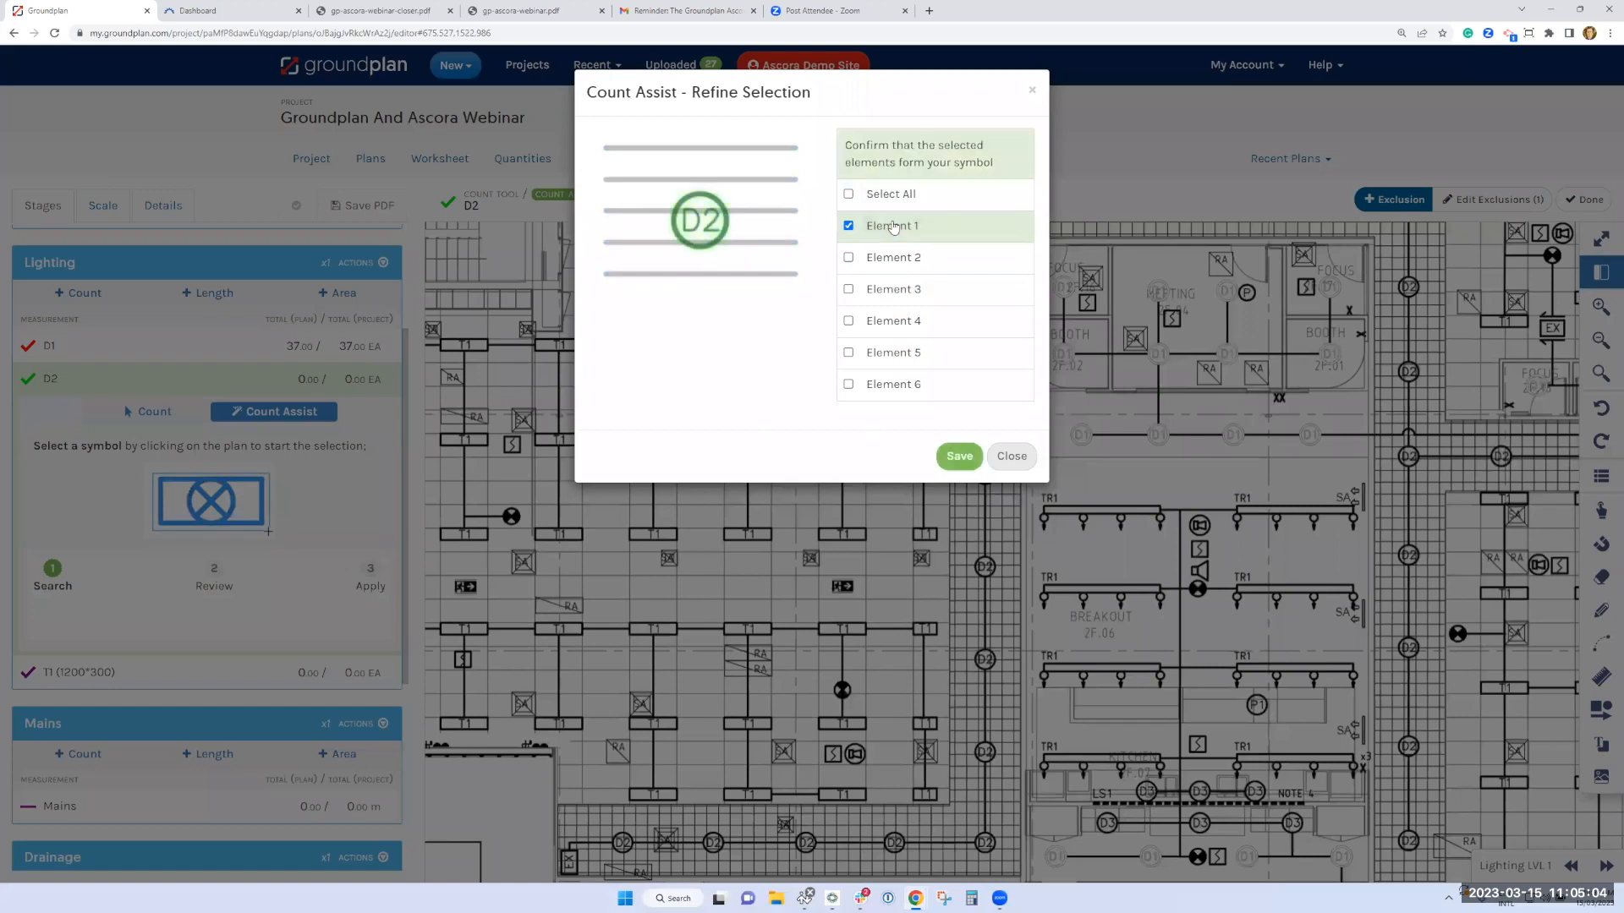
click(959, 456)
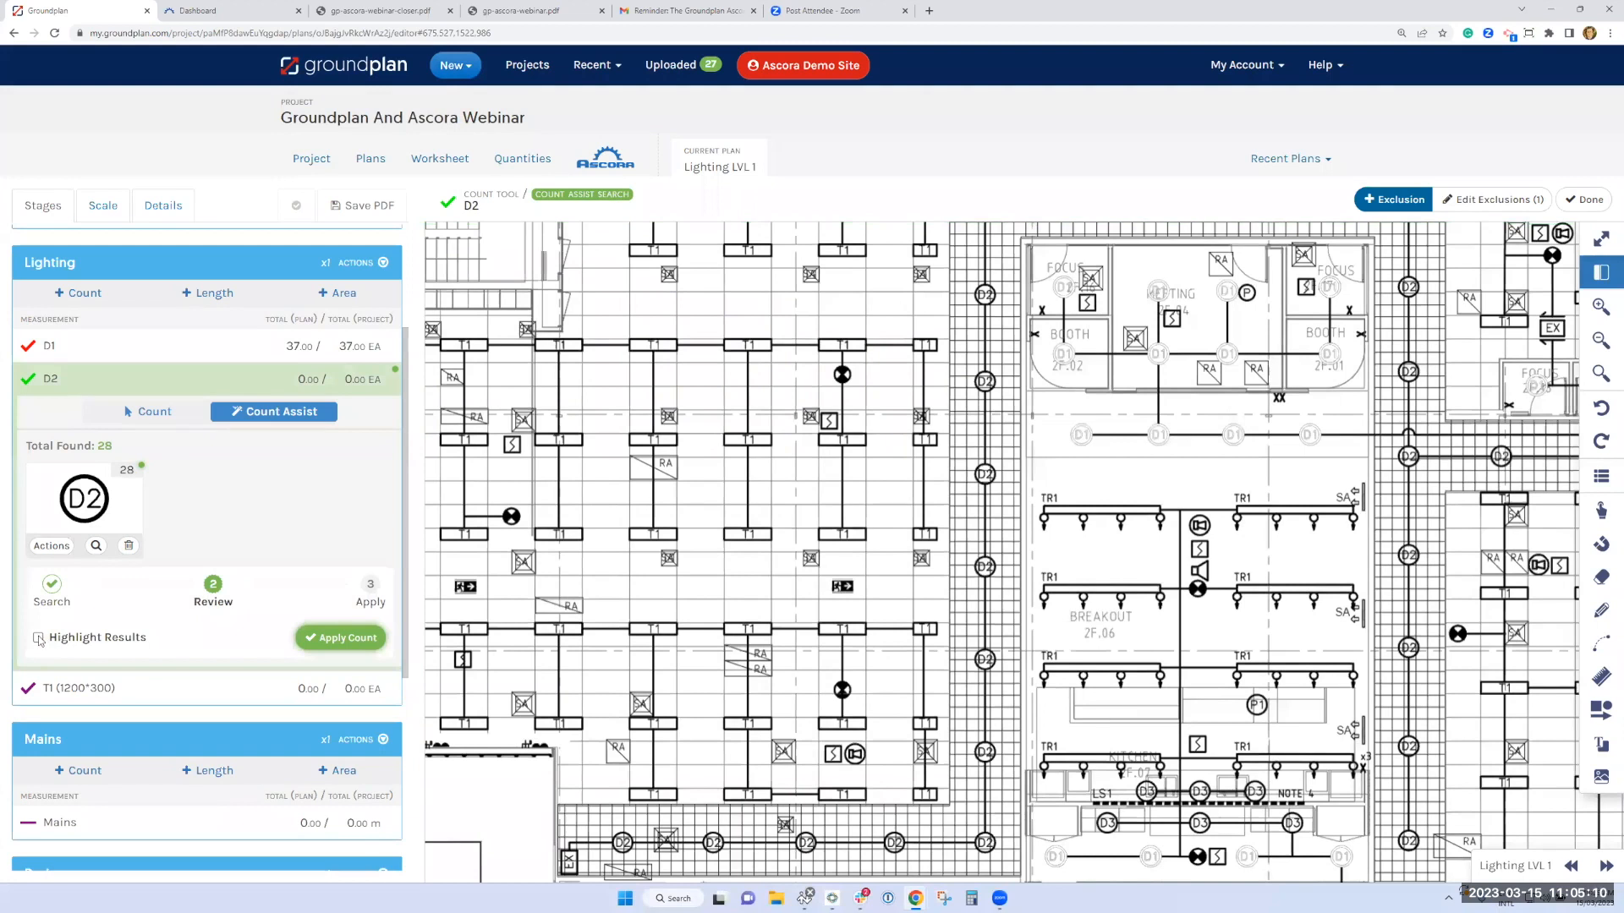
Highlight the matched D2 symbols on the plan and apply the D2 count
click(38, 638)
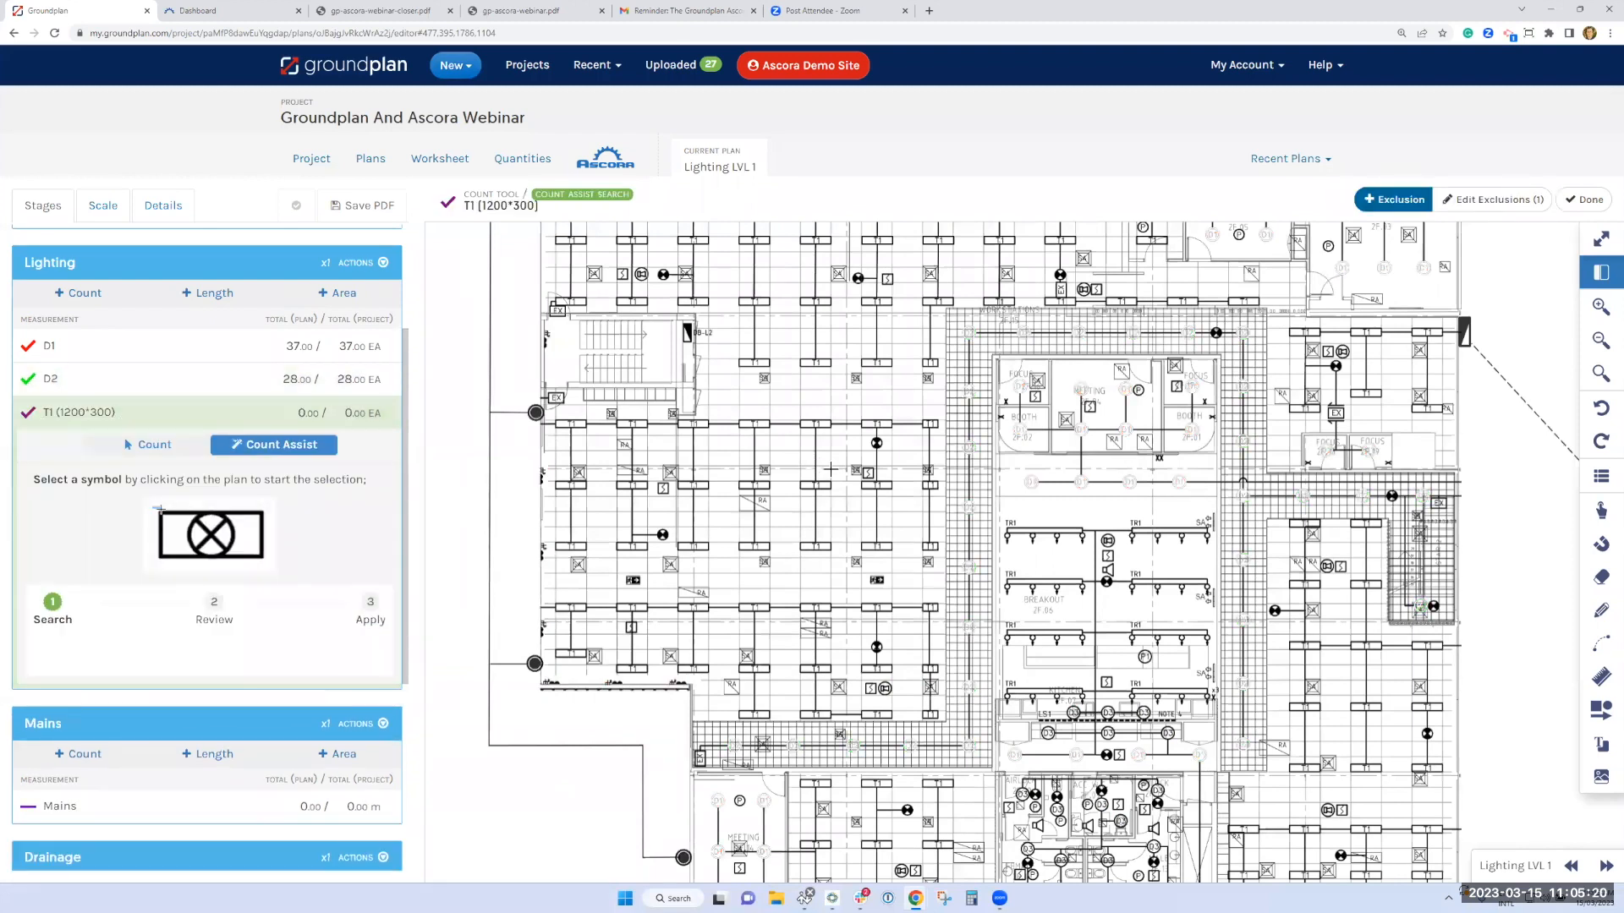
Run Count Assist for T1 (1200*300) from a T1 symbol in the open workstation area, highlight the matches and apply the count
scroll(837, 469, up, 1)
drag(175, 514, 268, 565)
scroll(845, 469, up, 2)
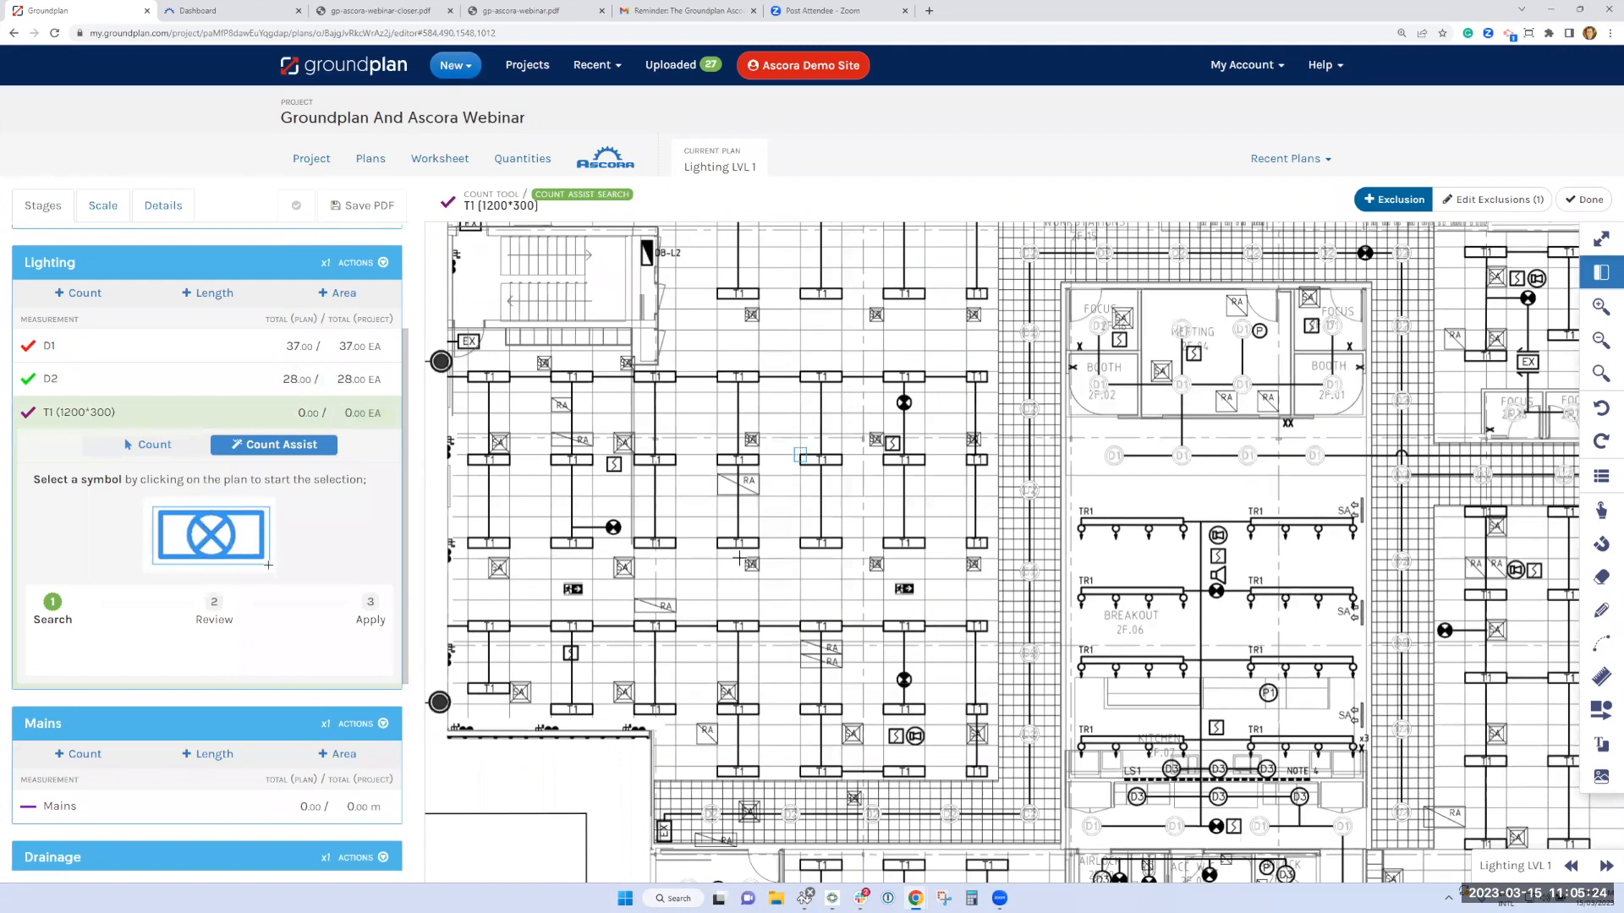
click(845, 470)
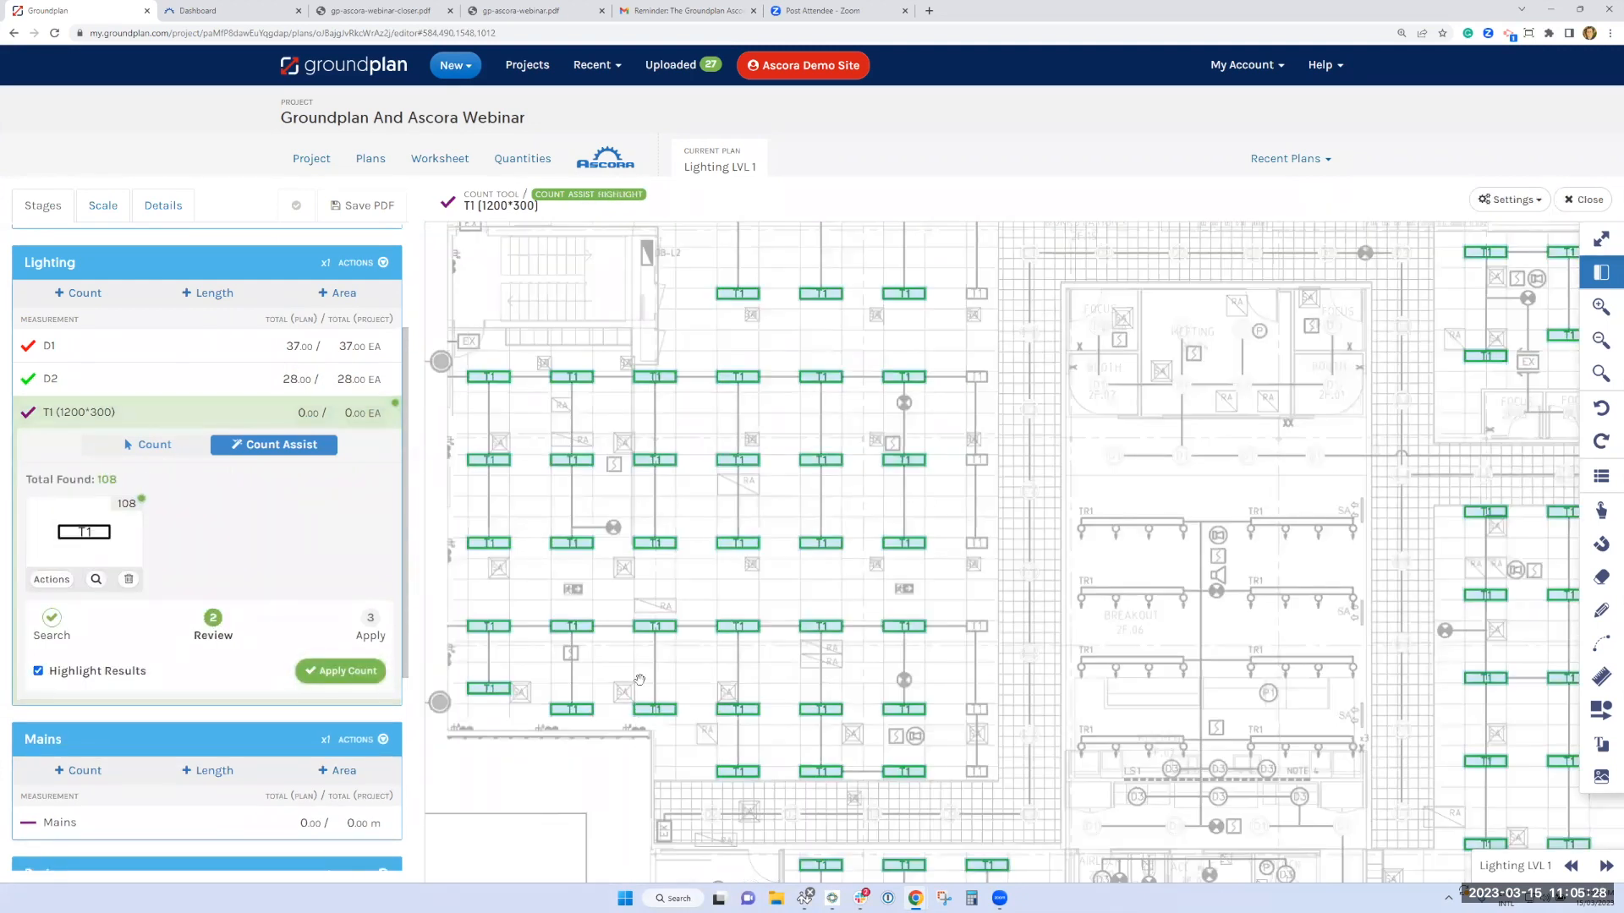
scroll(639, 680, down, 1)
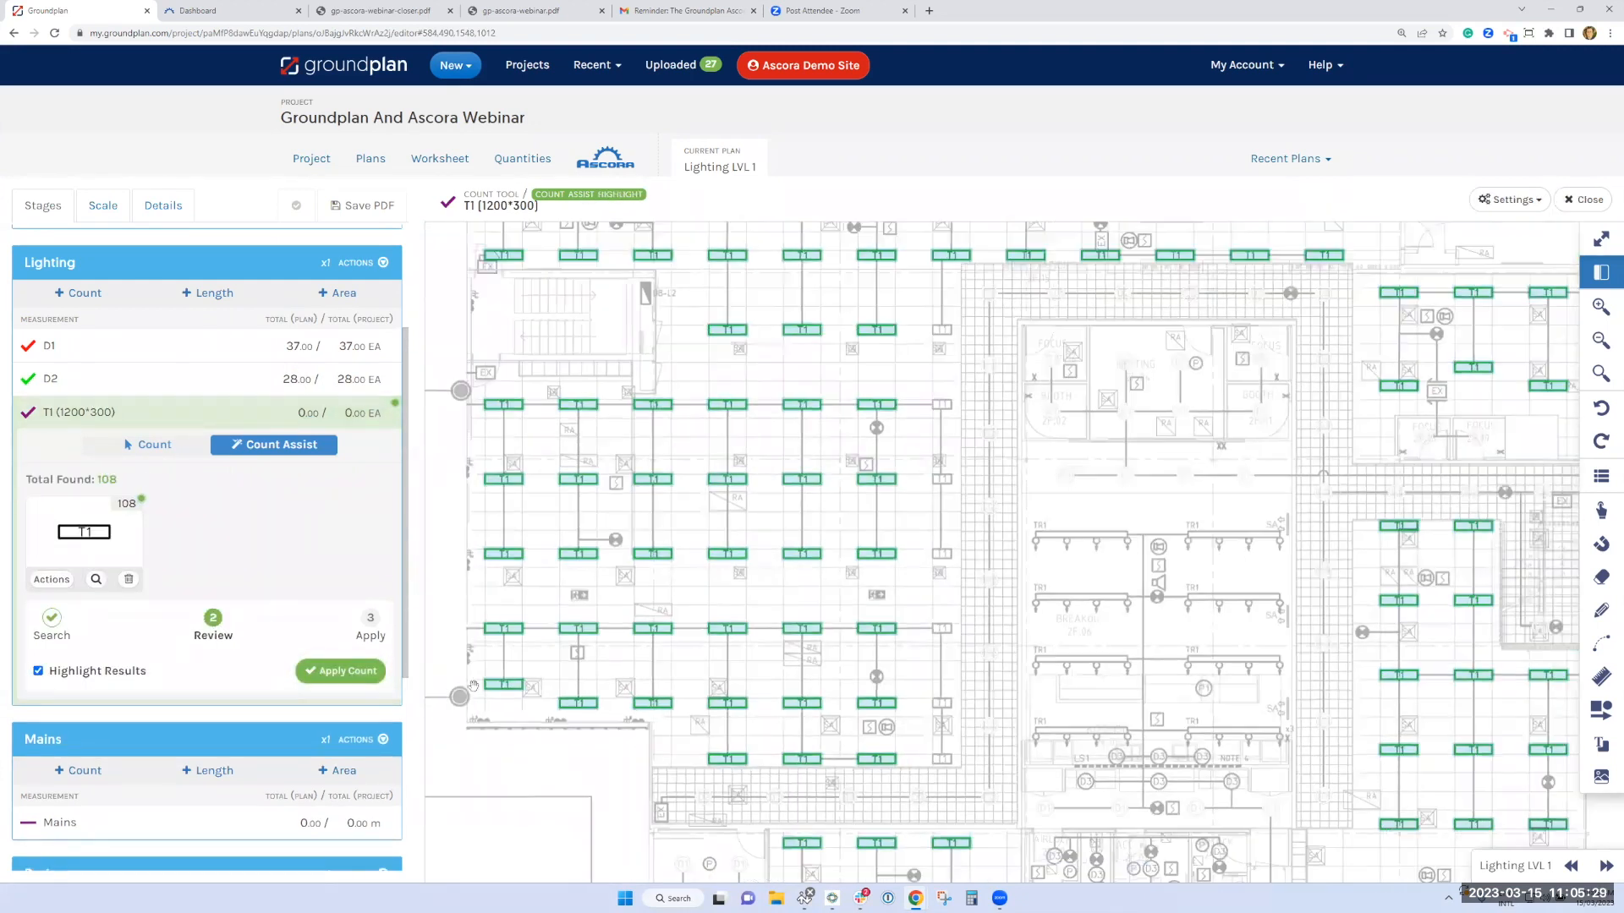
click(344, 681)
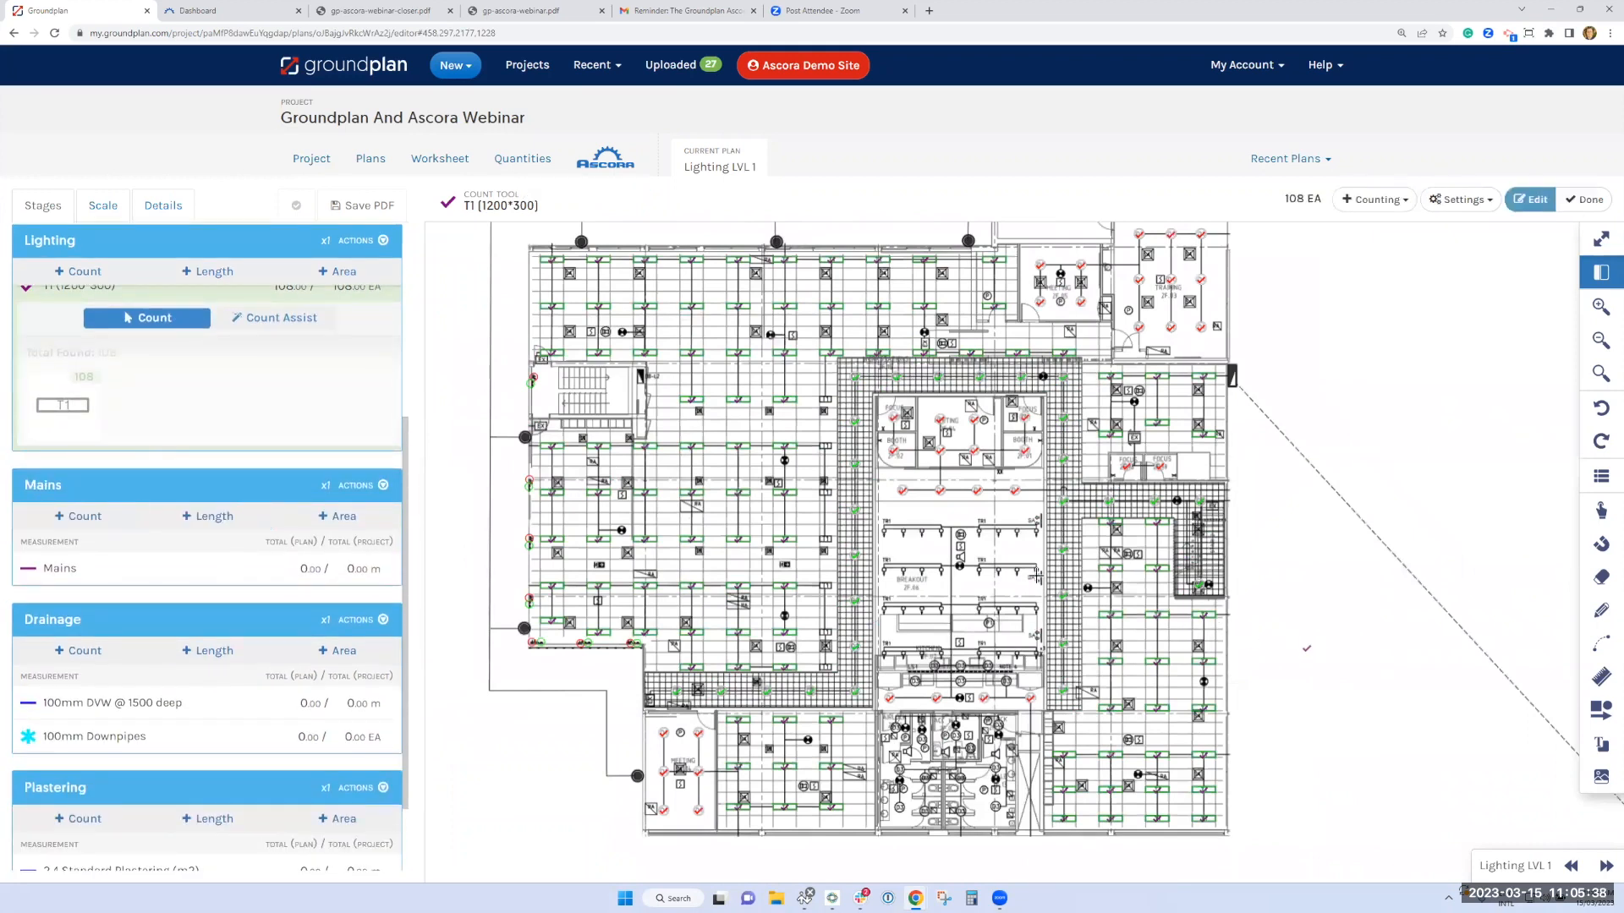
Start a Mains length measurement and set the plan's missing scale to 1:100 at A1 (Auto)
drag(1037, 576, 1014, 572)
drag(1498, 790, 1419, 782)
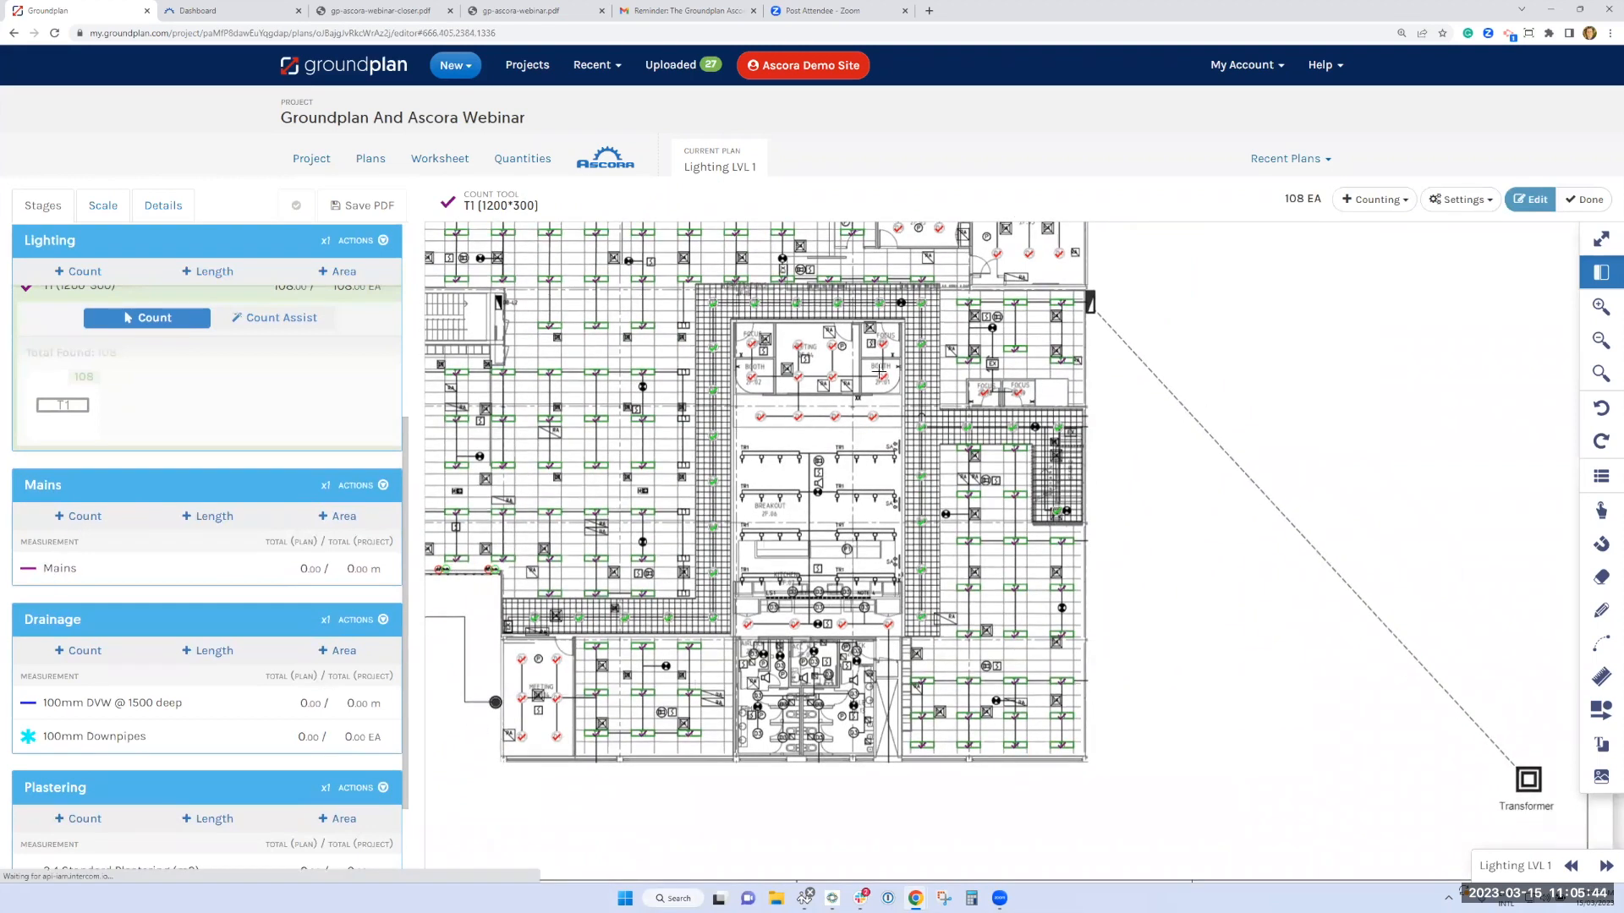
click(109, 565)
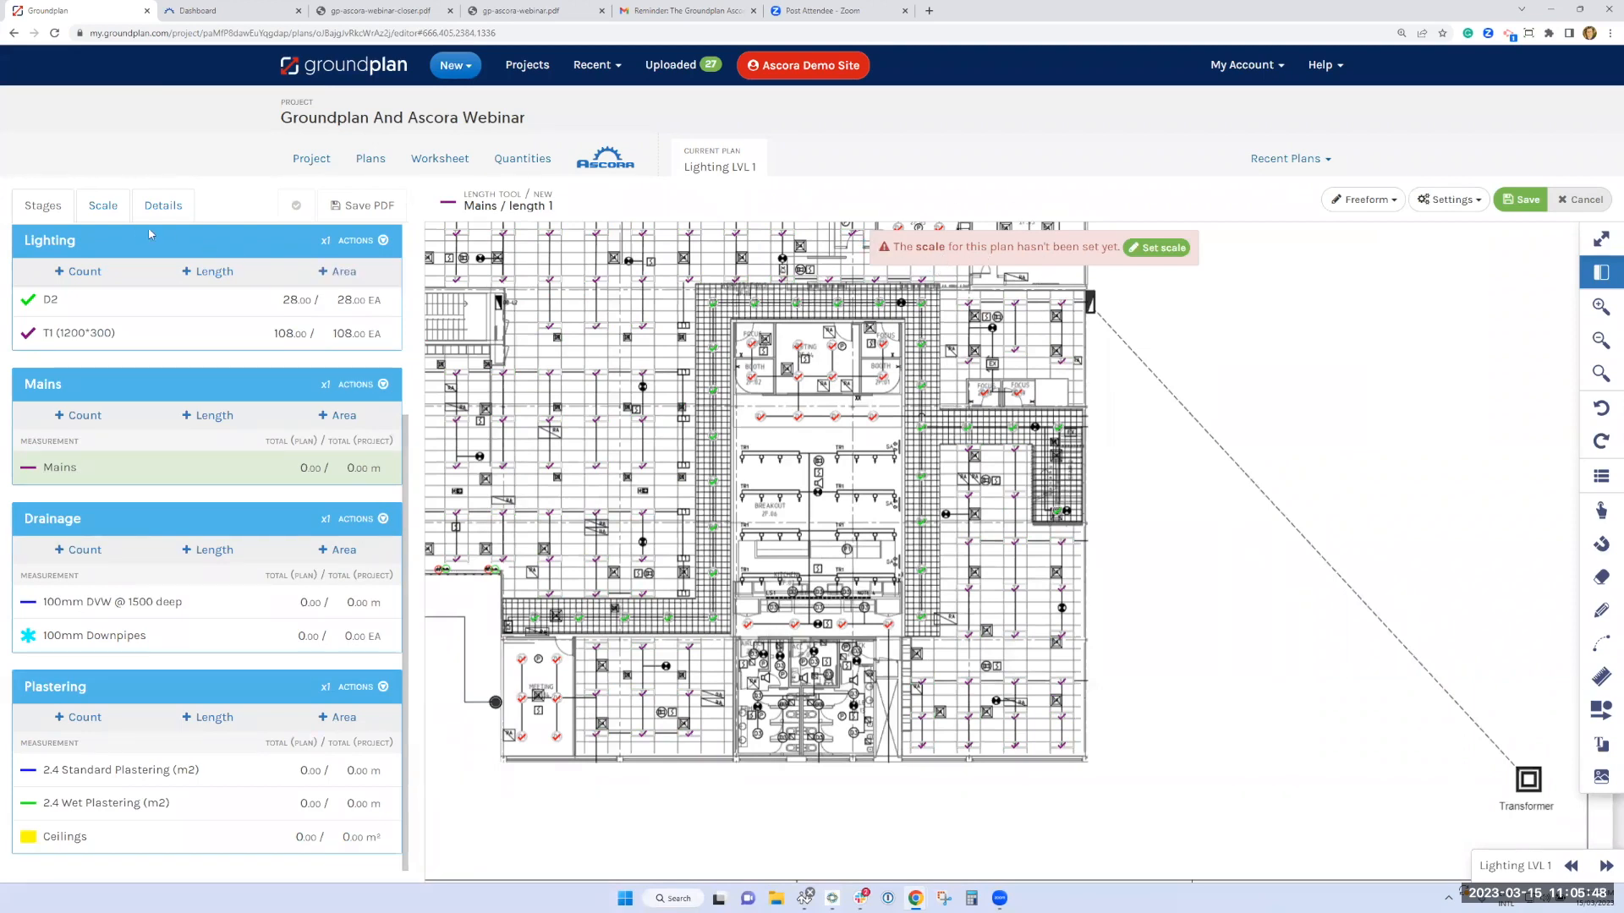
click(105, 209)
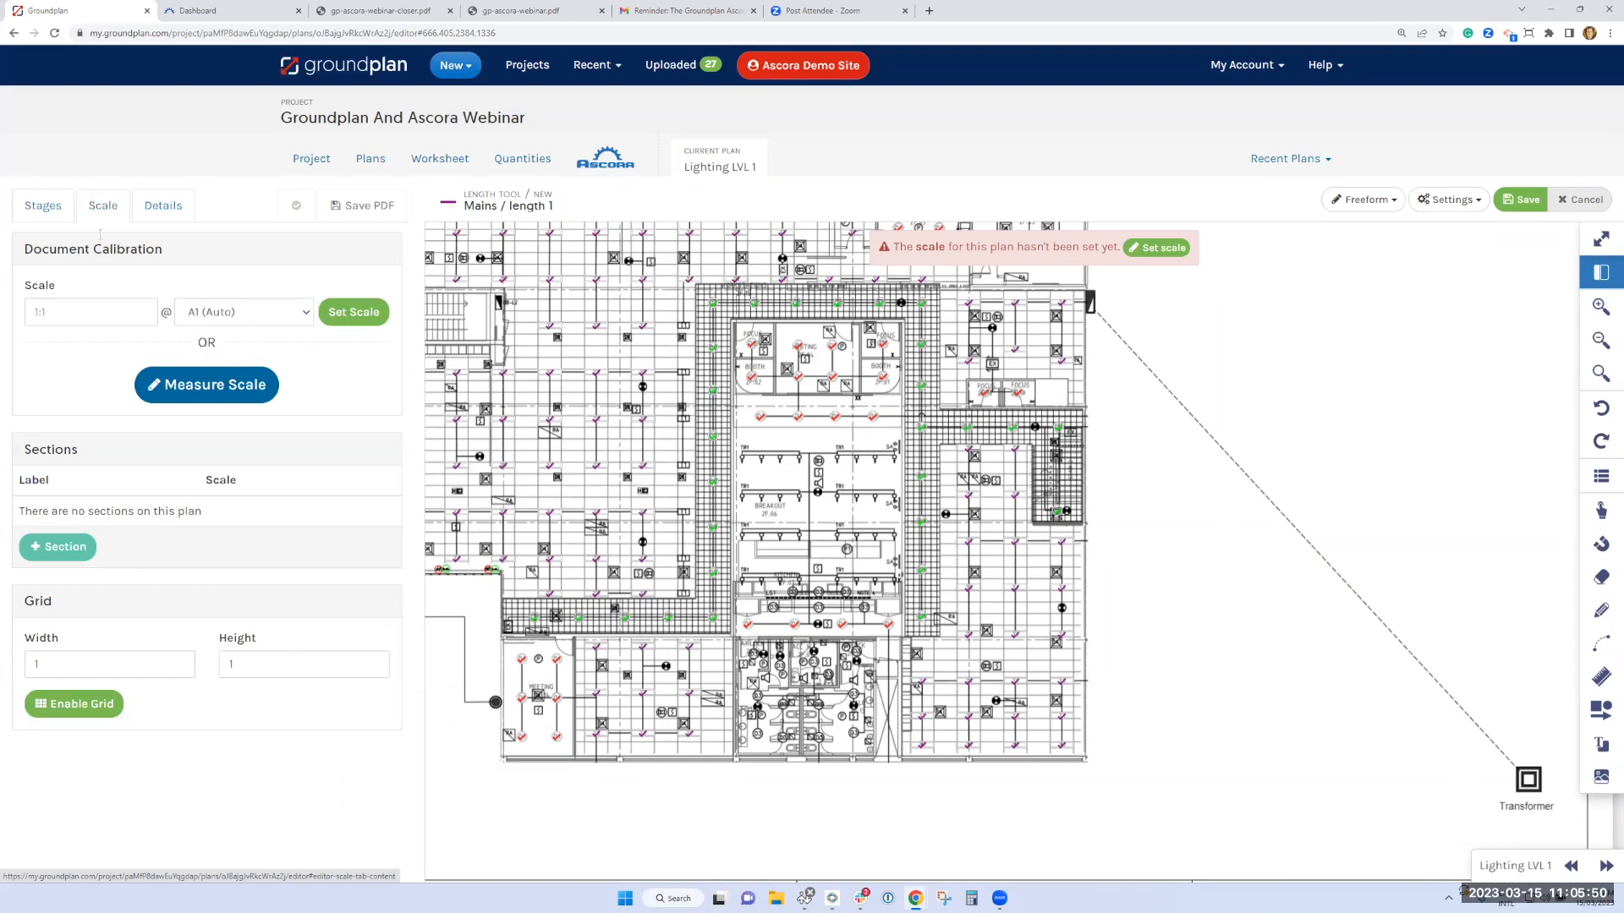
click(135, 315)
click(115, 487)
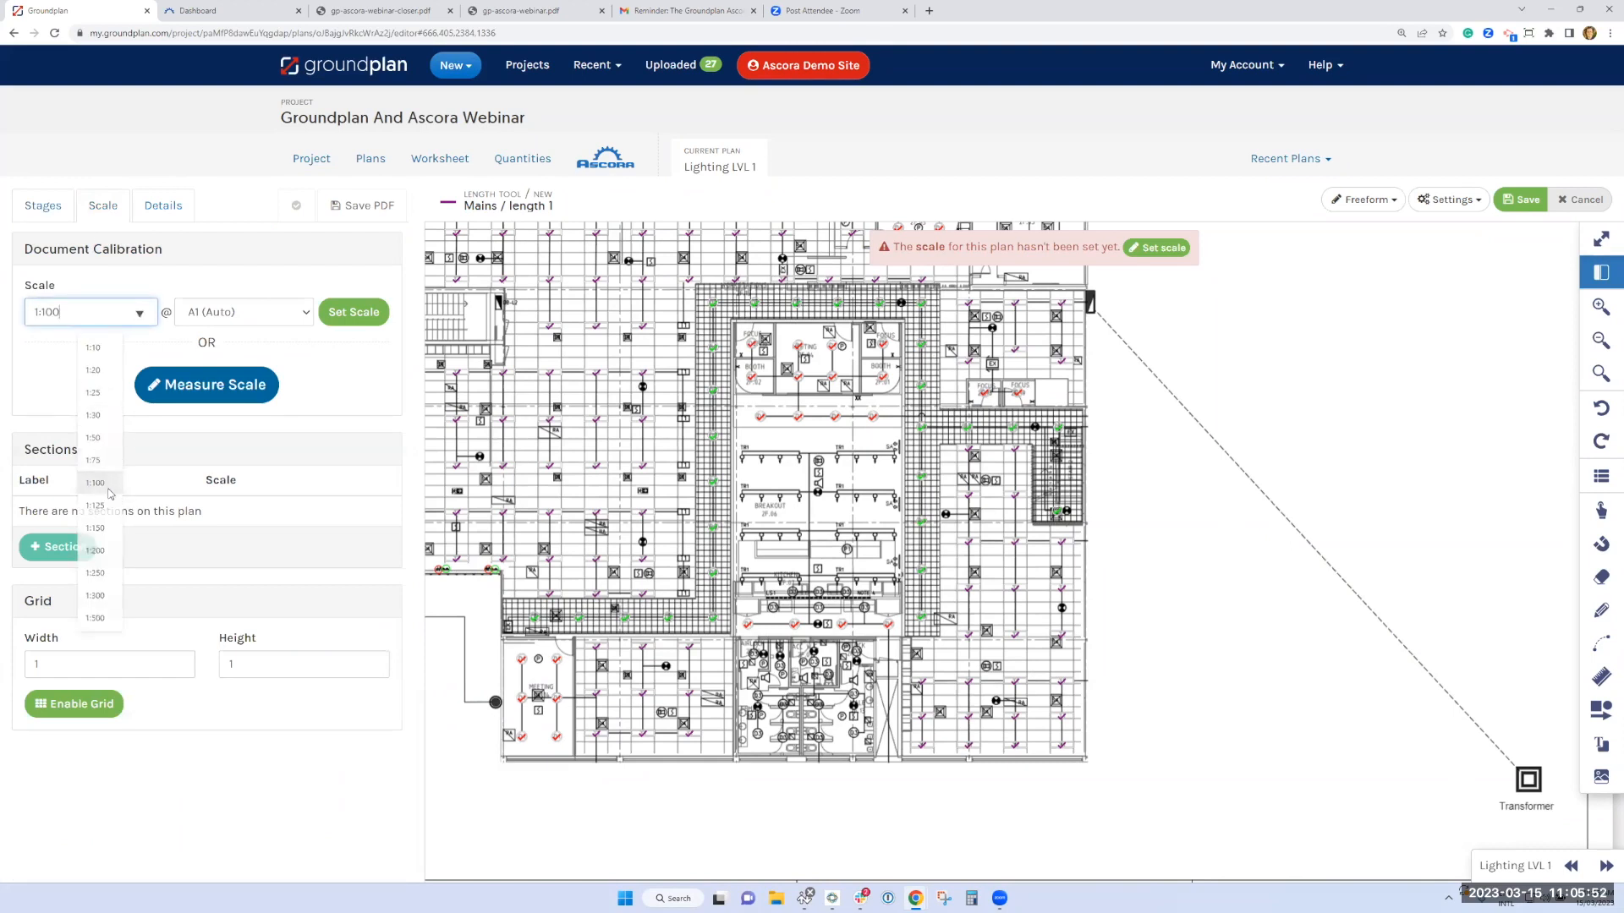
click(354, 313)
click(37, 211)
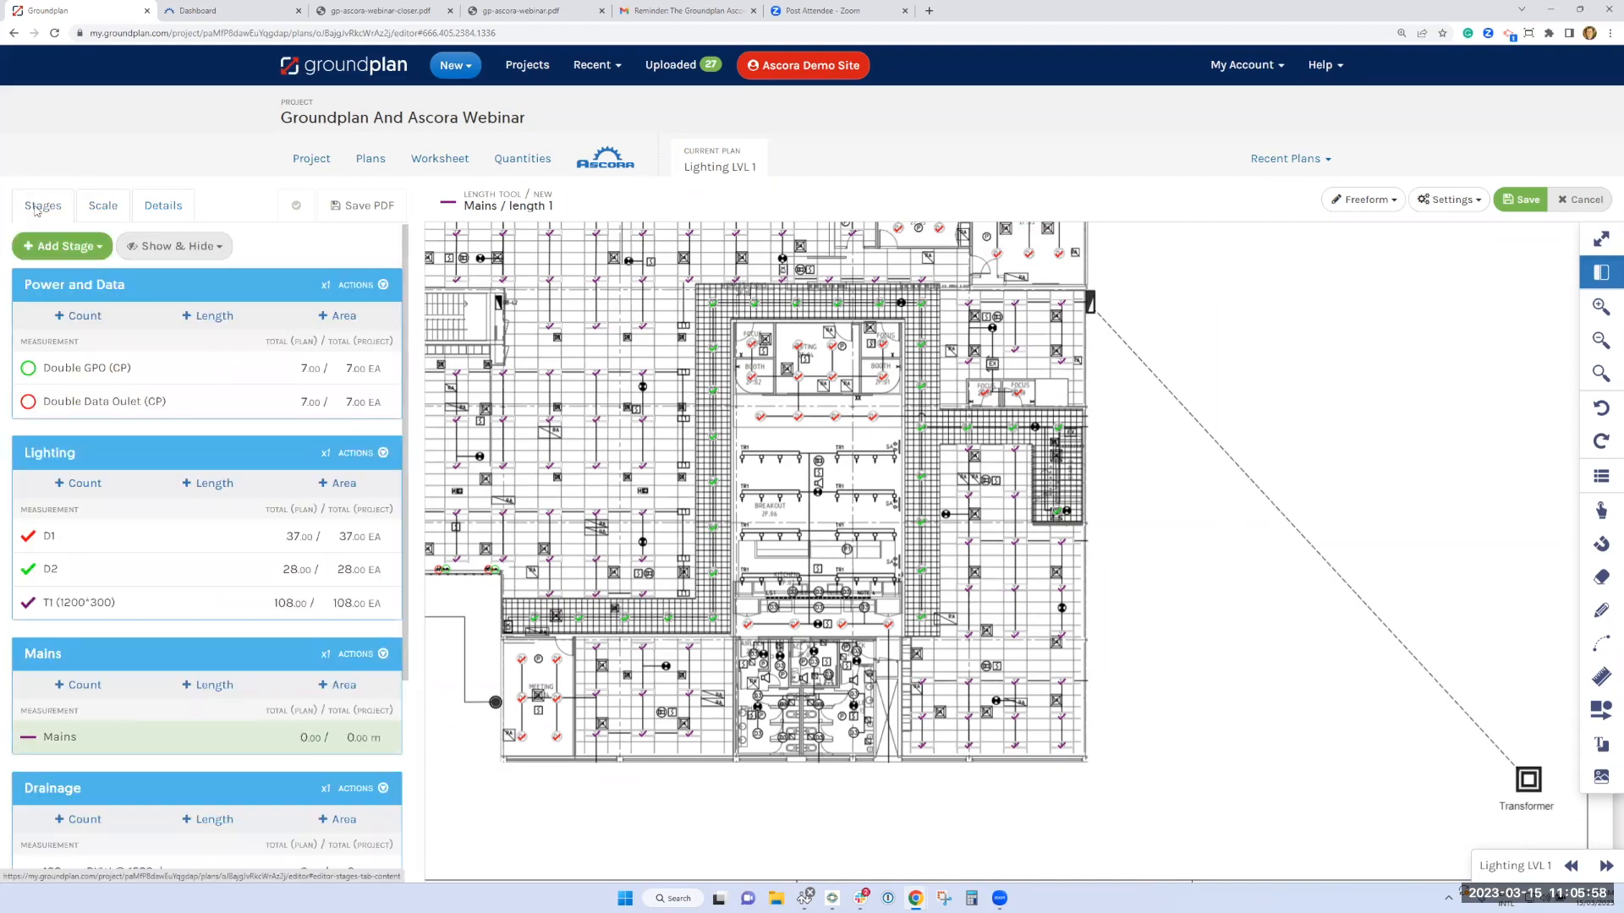
Trace the Mains length from the Transformer to the board symbol on the building's right-hand outer wall
click(1521, 765)
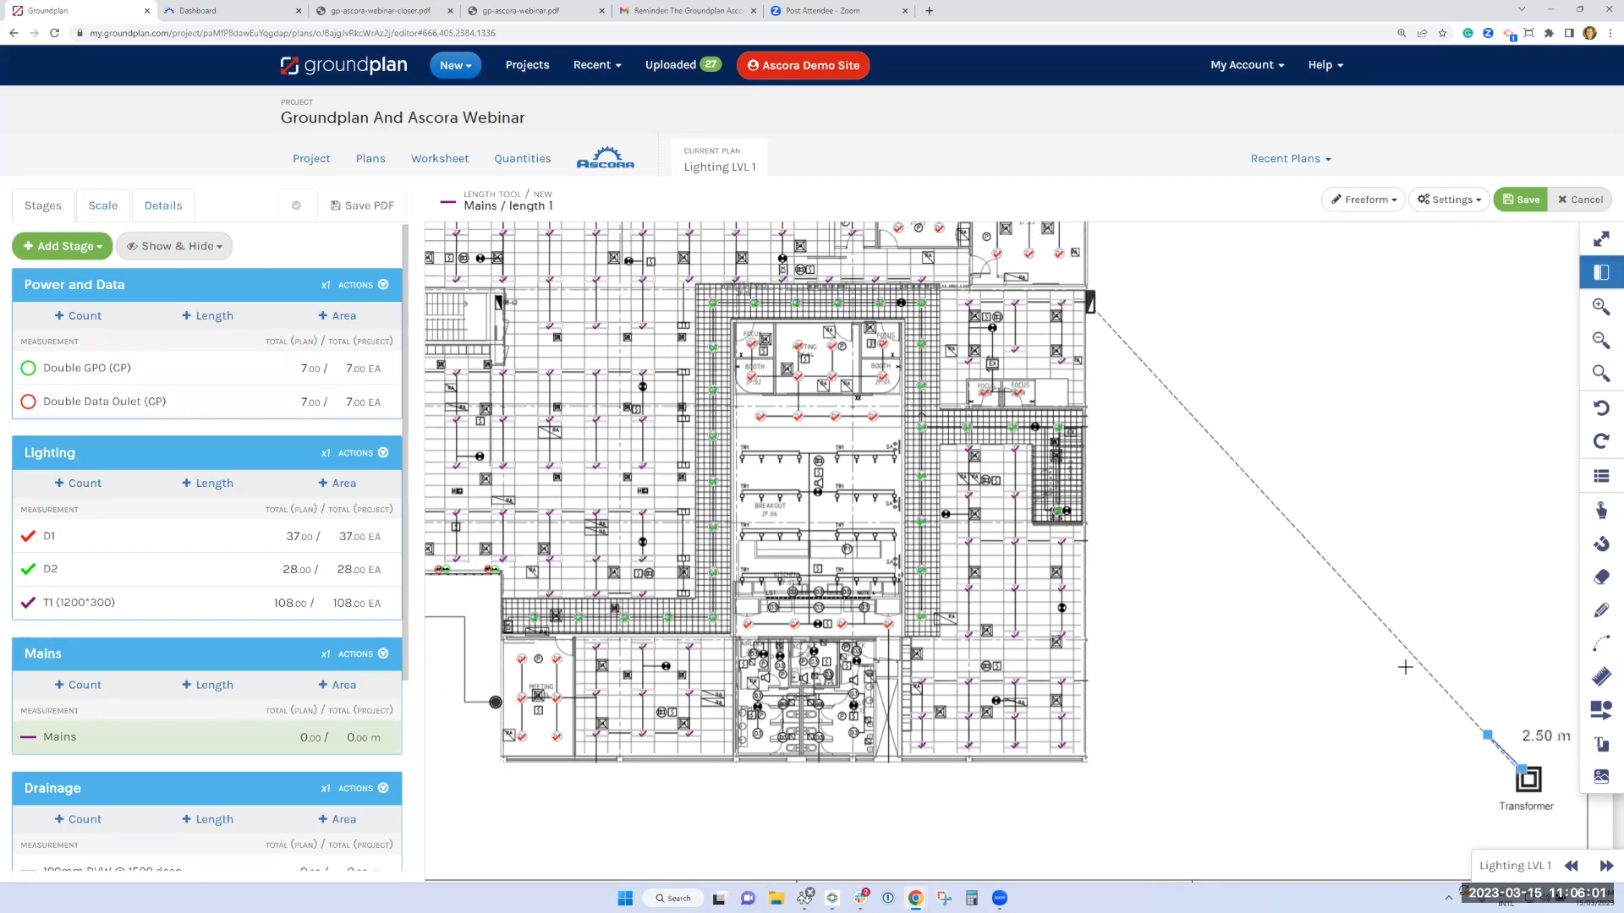
double_click(1093, 312)
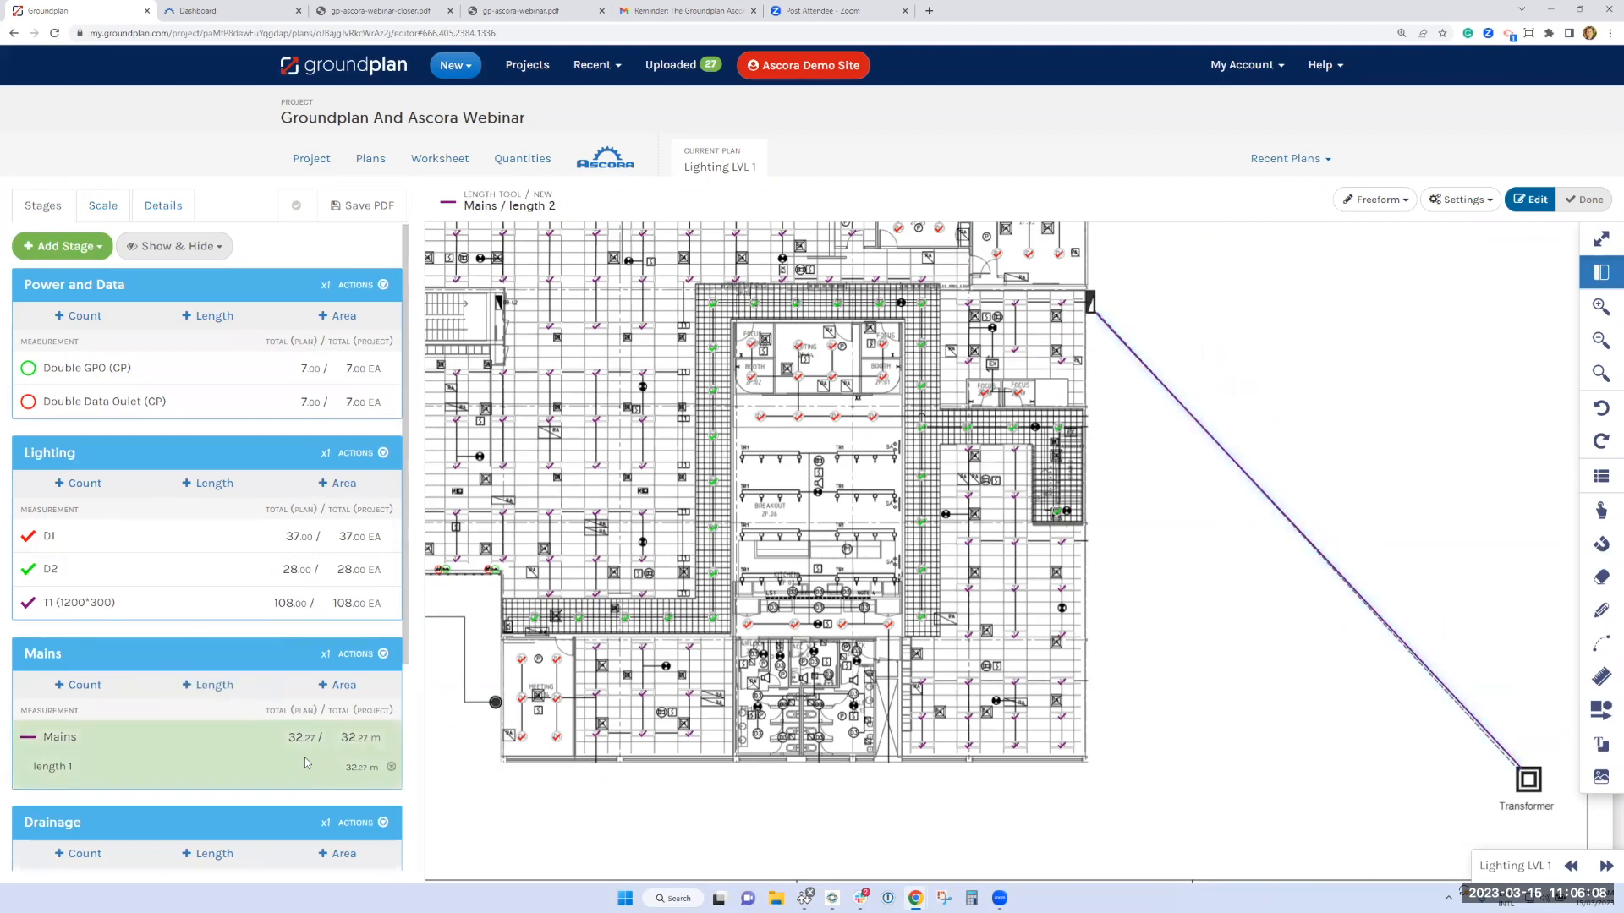
Start a 100mm DVW @ 1500 deep length at the plan's upper-right downpipe and trace it along the upper drain line to the corner
scroll(362, 732, down, 2)
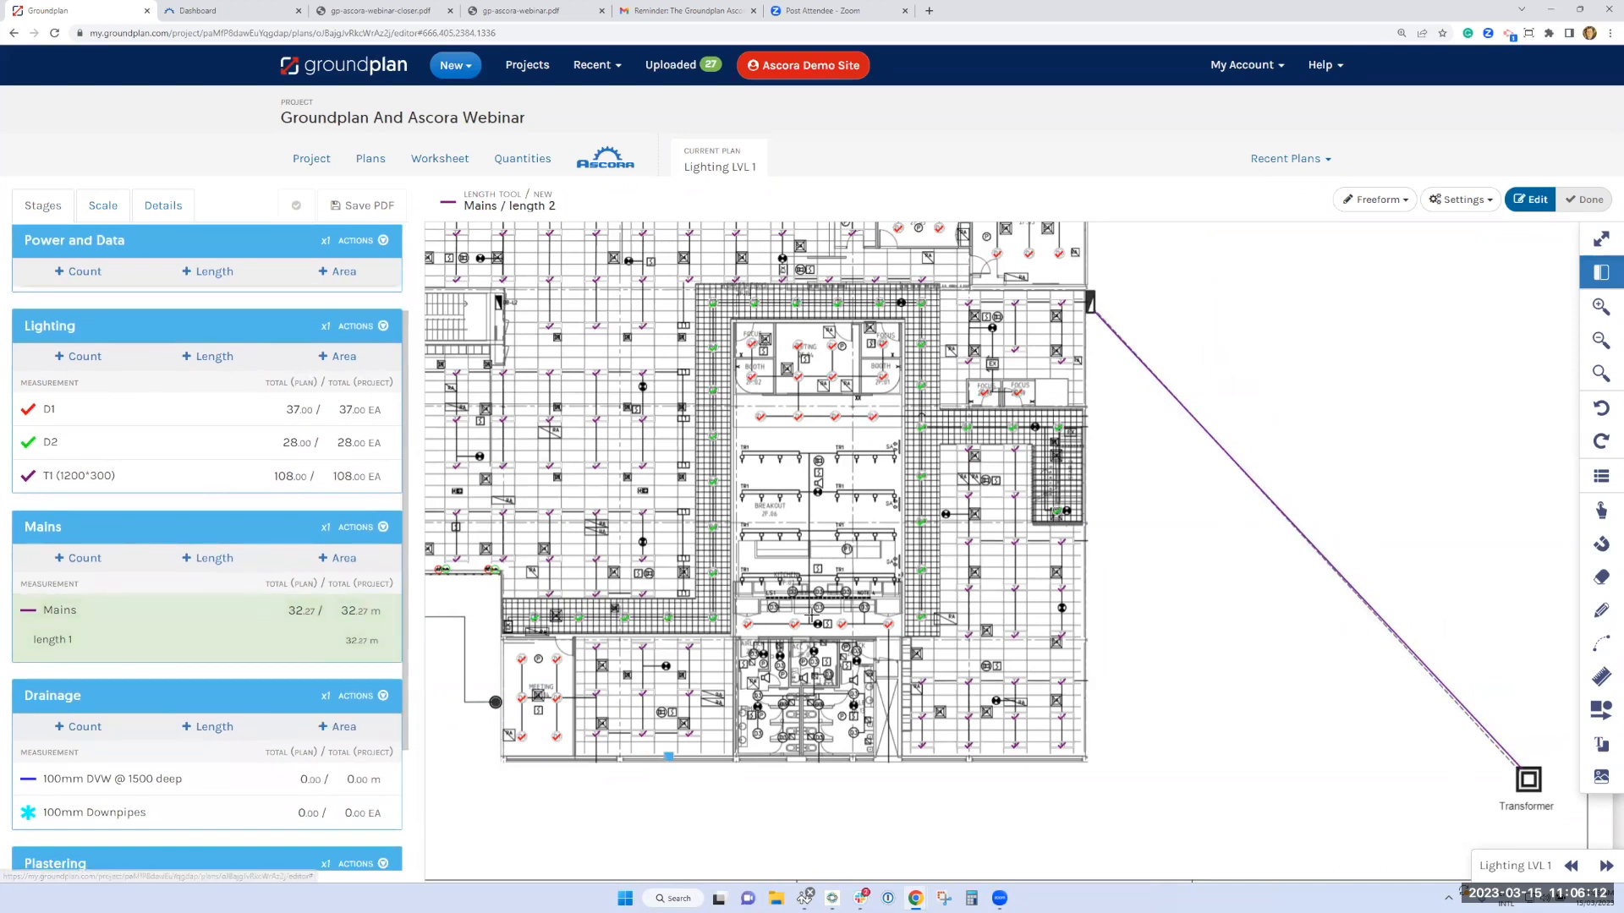
scroll(812, 616, down, 3)
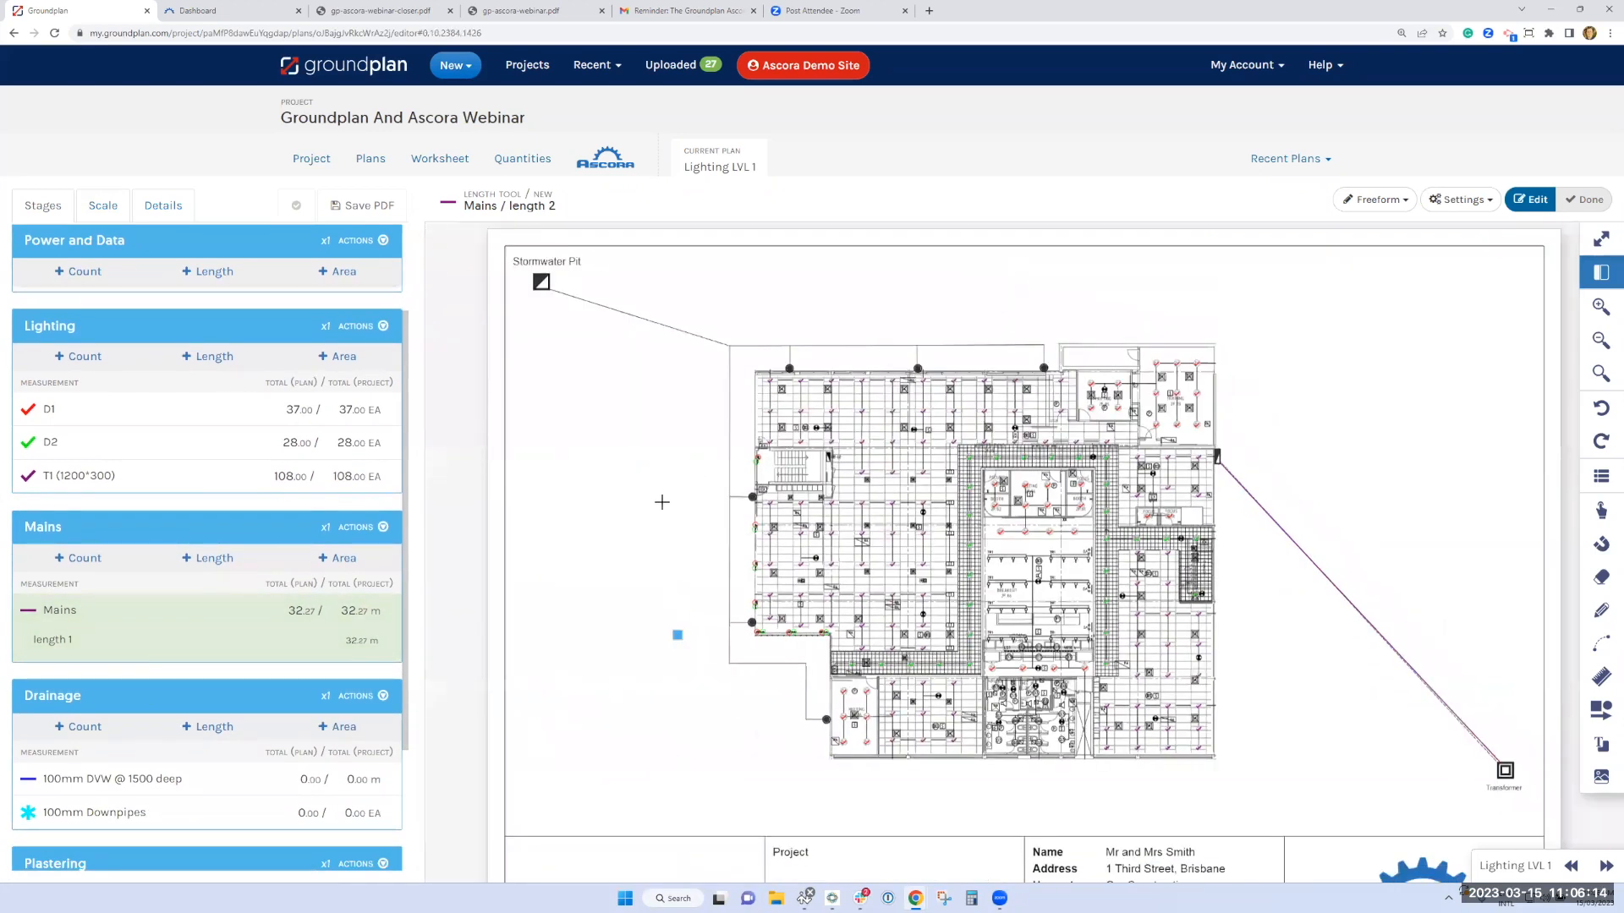
scroll(750, 514, up, 1)
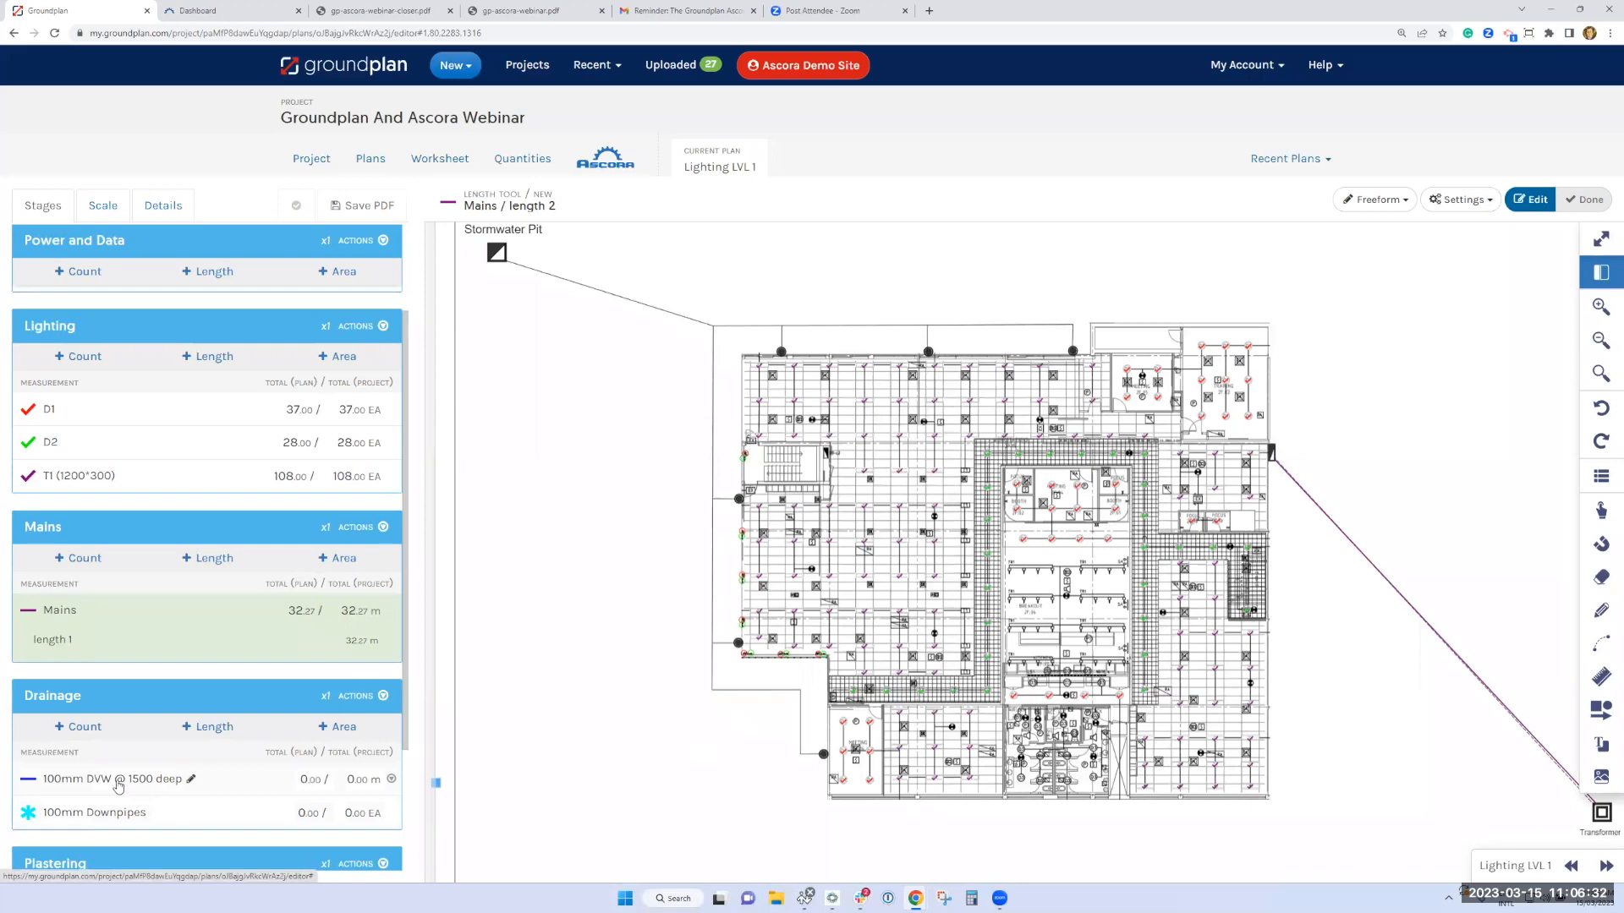
click(112, 784)
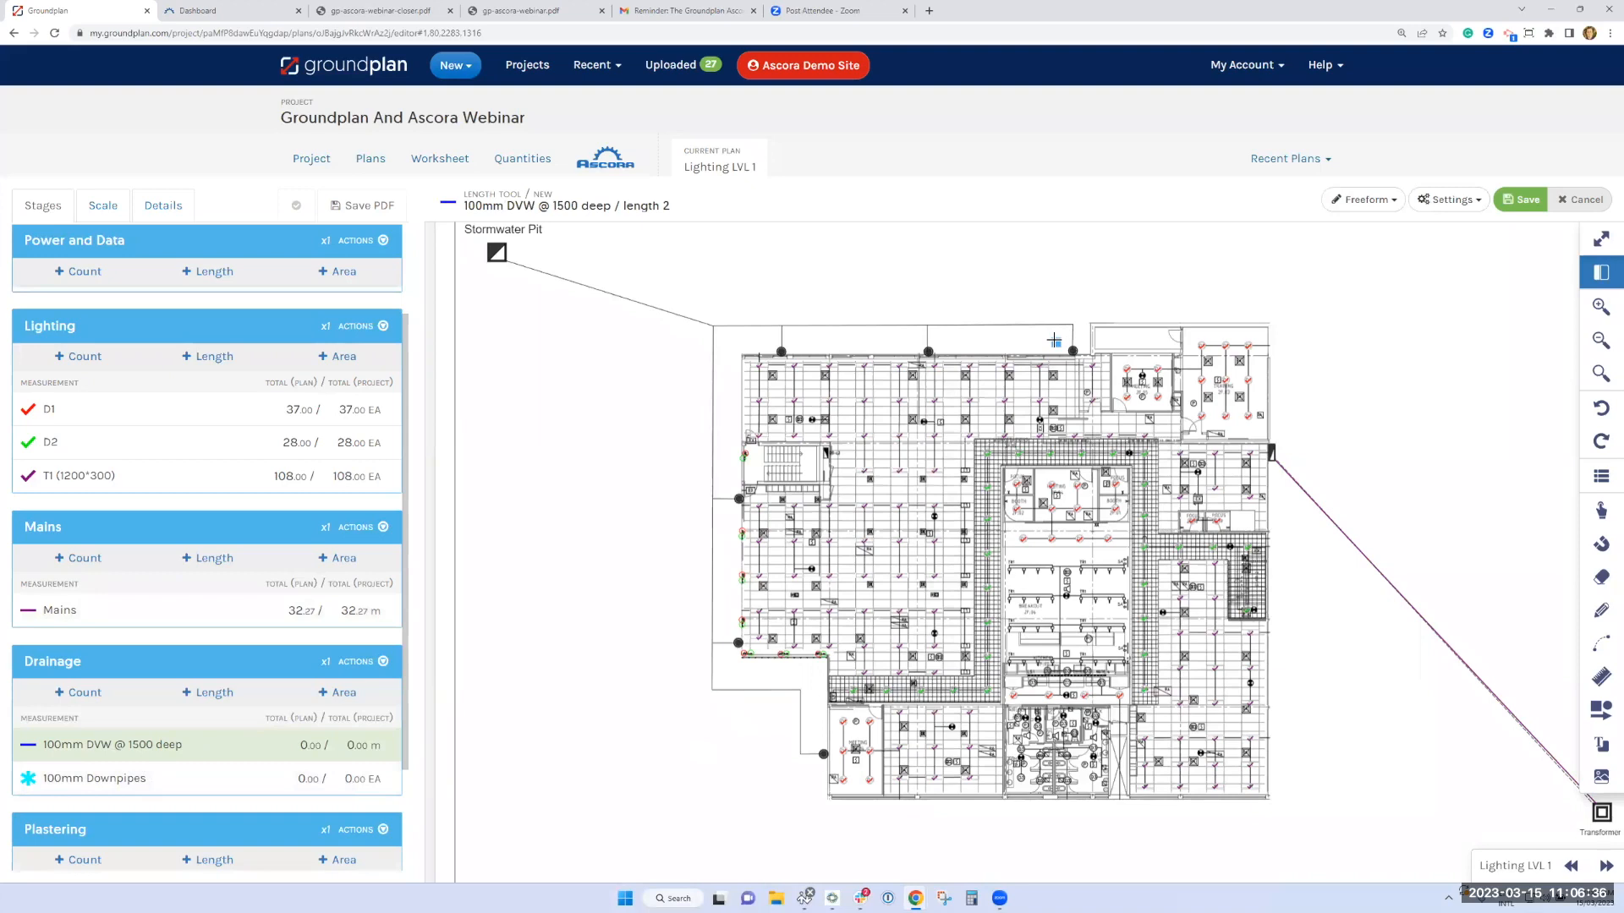
scroll(1055, 340, up, 1)
scroll(1096, 307, up, 1)
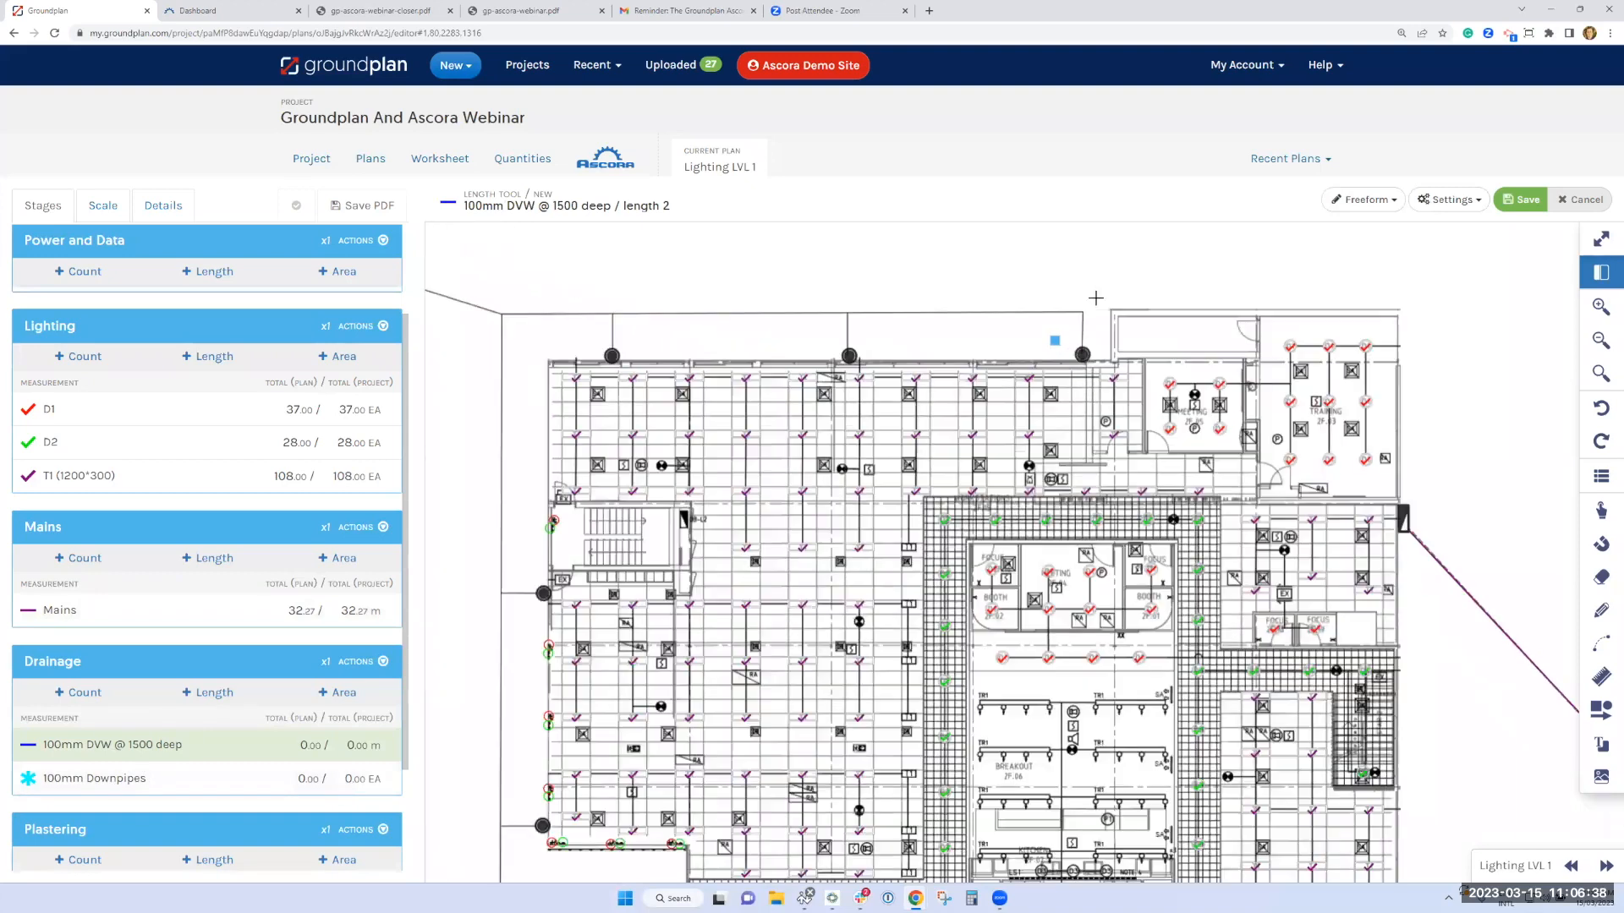
scroll(1055, 340, up, 2)
click(1098, 356)
click(1097, 291)
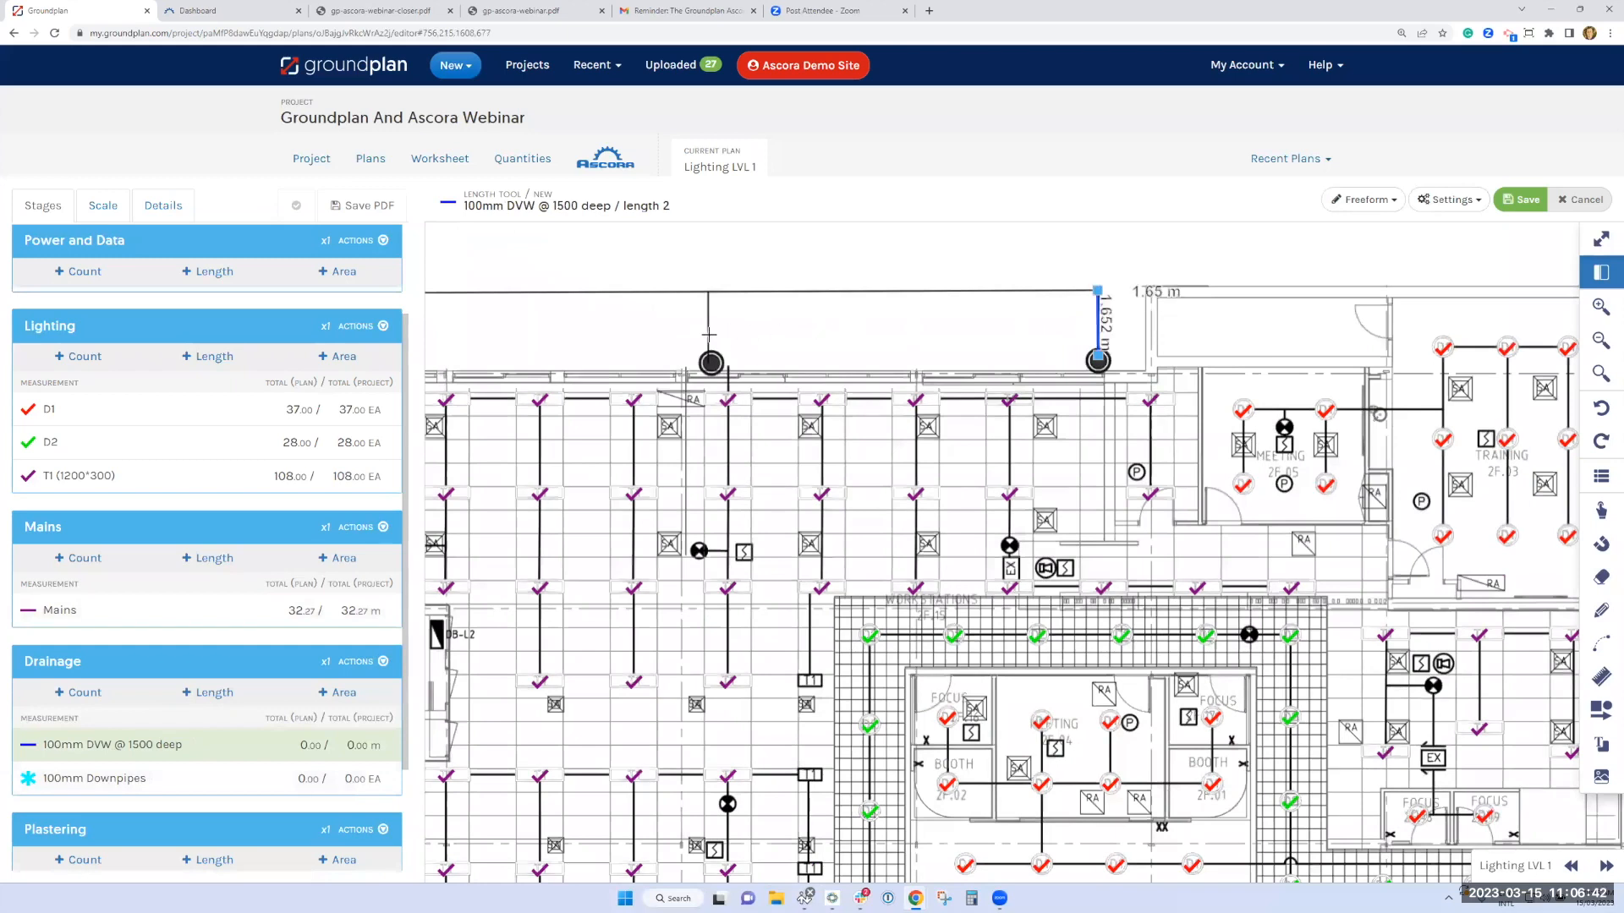
drag(670, 665, 696, 674)
drag(690, 787, 668, 739)
click(706, 336)
Continue the drain run down the building's left side, around the stepped corner, and finish at the downpipe beside the lower meeting room
scroll(671, 773, down, 3)
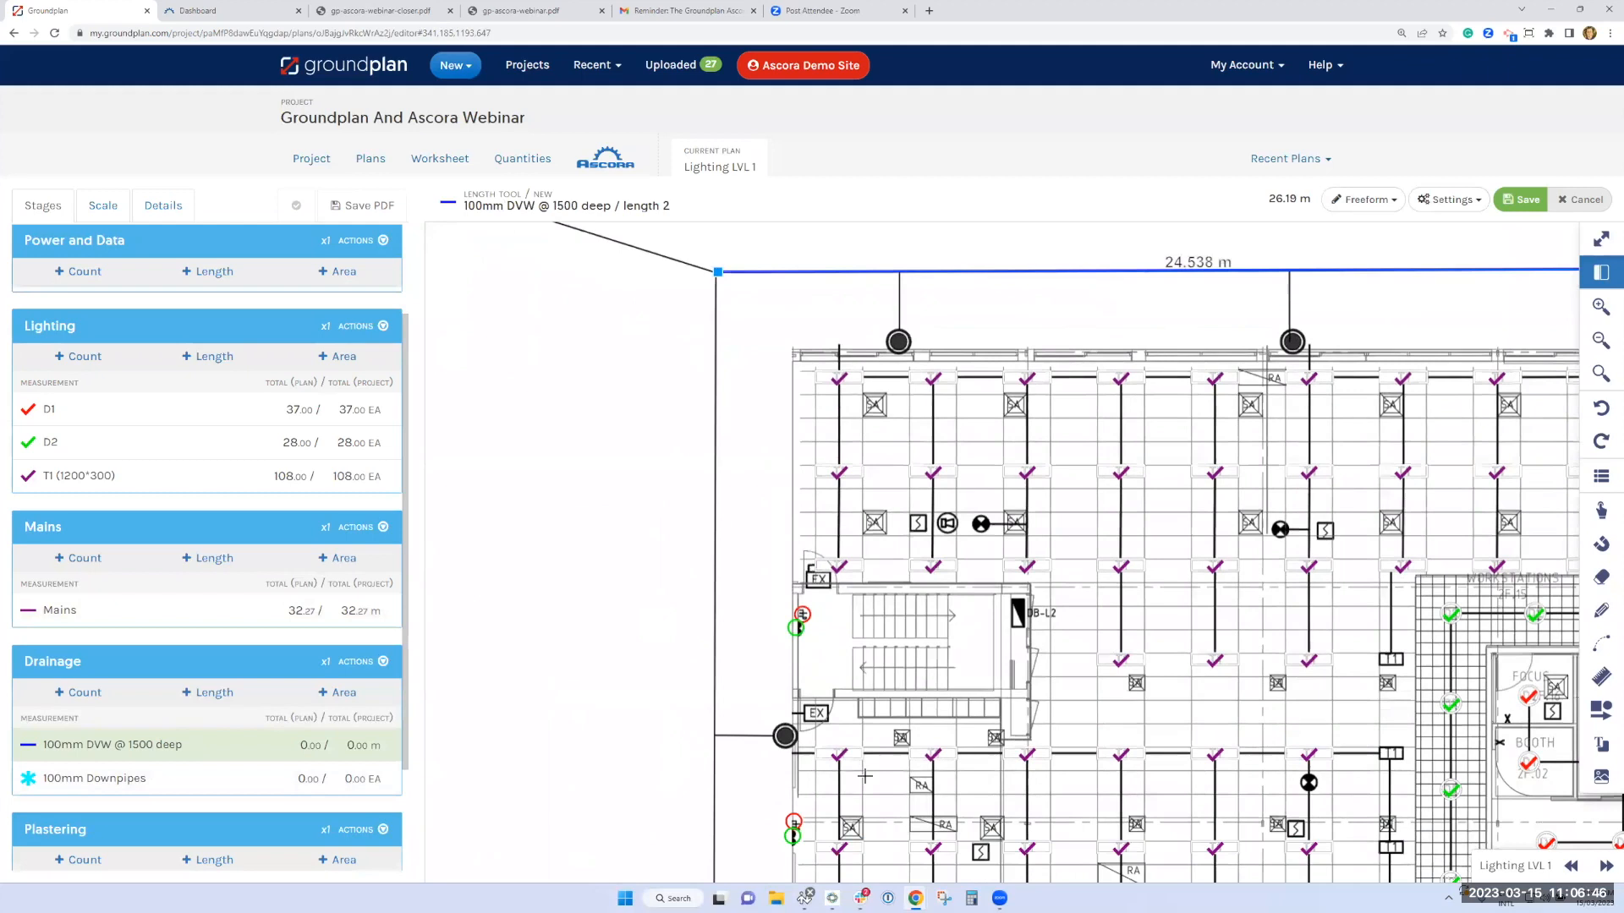
scroll(904, 775, down, 3)
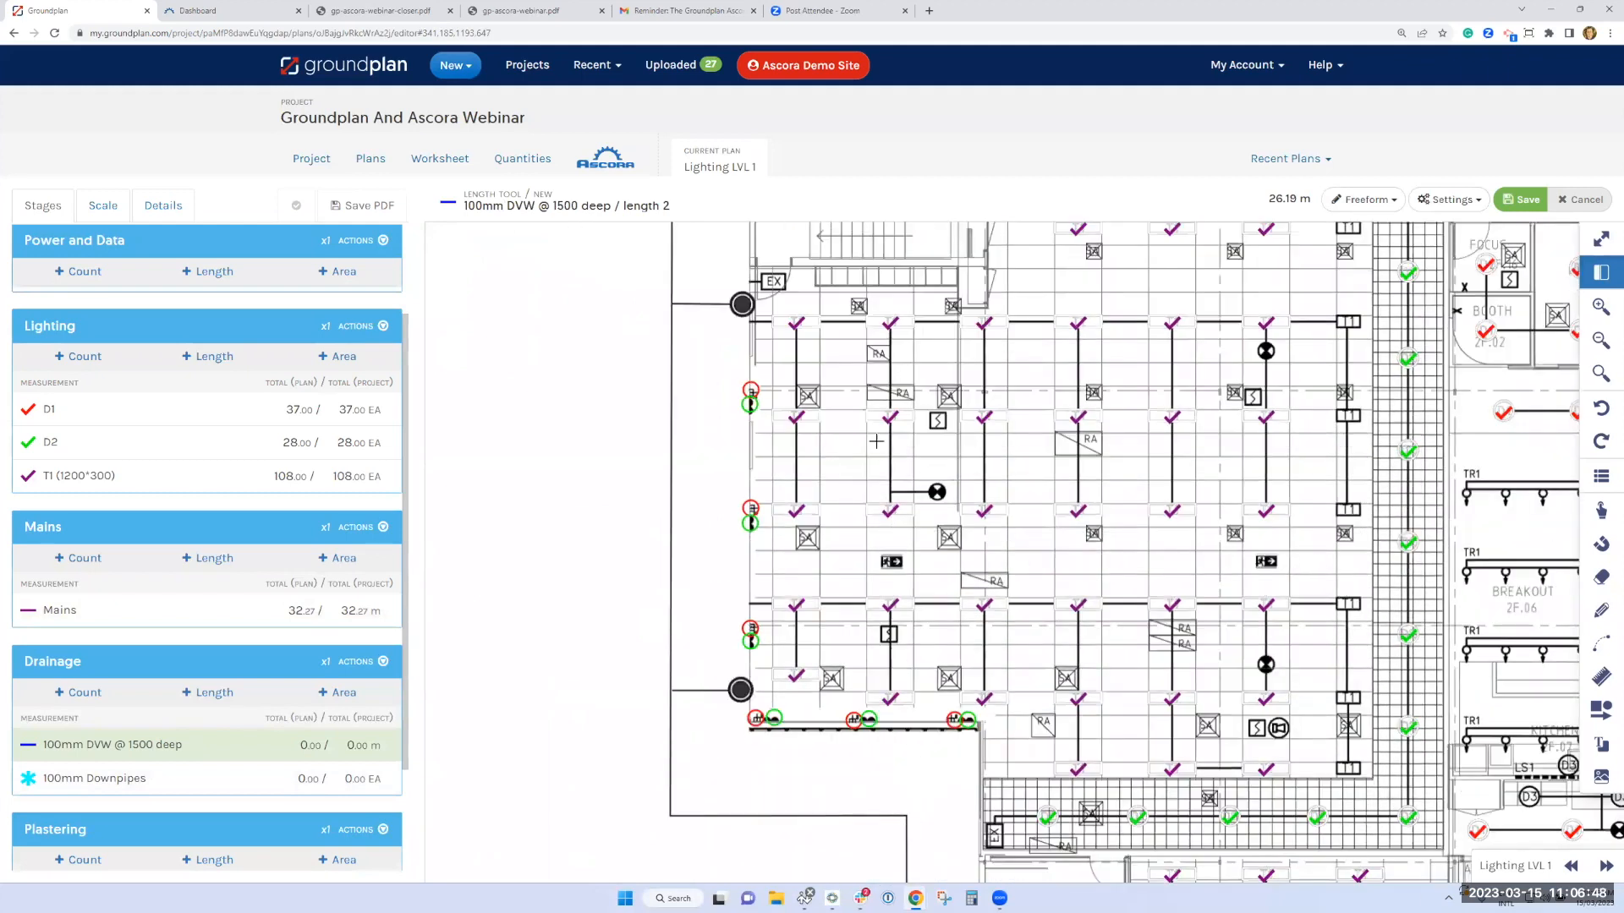
scroll(874, 519, down, 4)
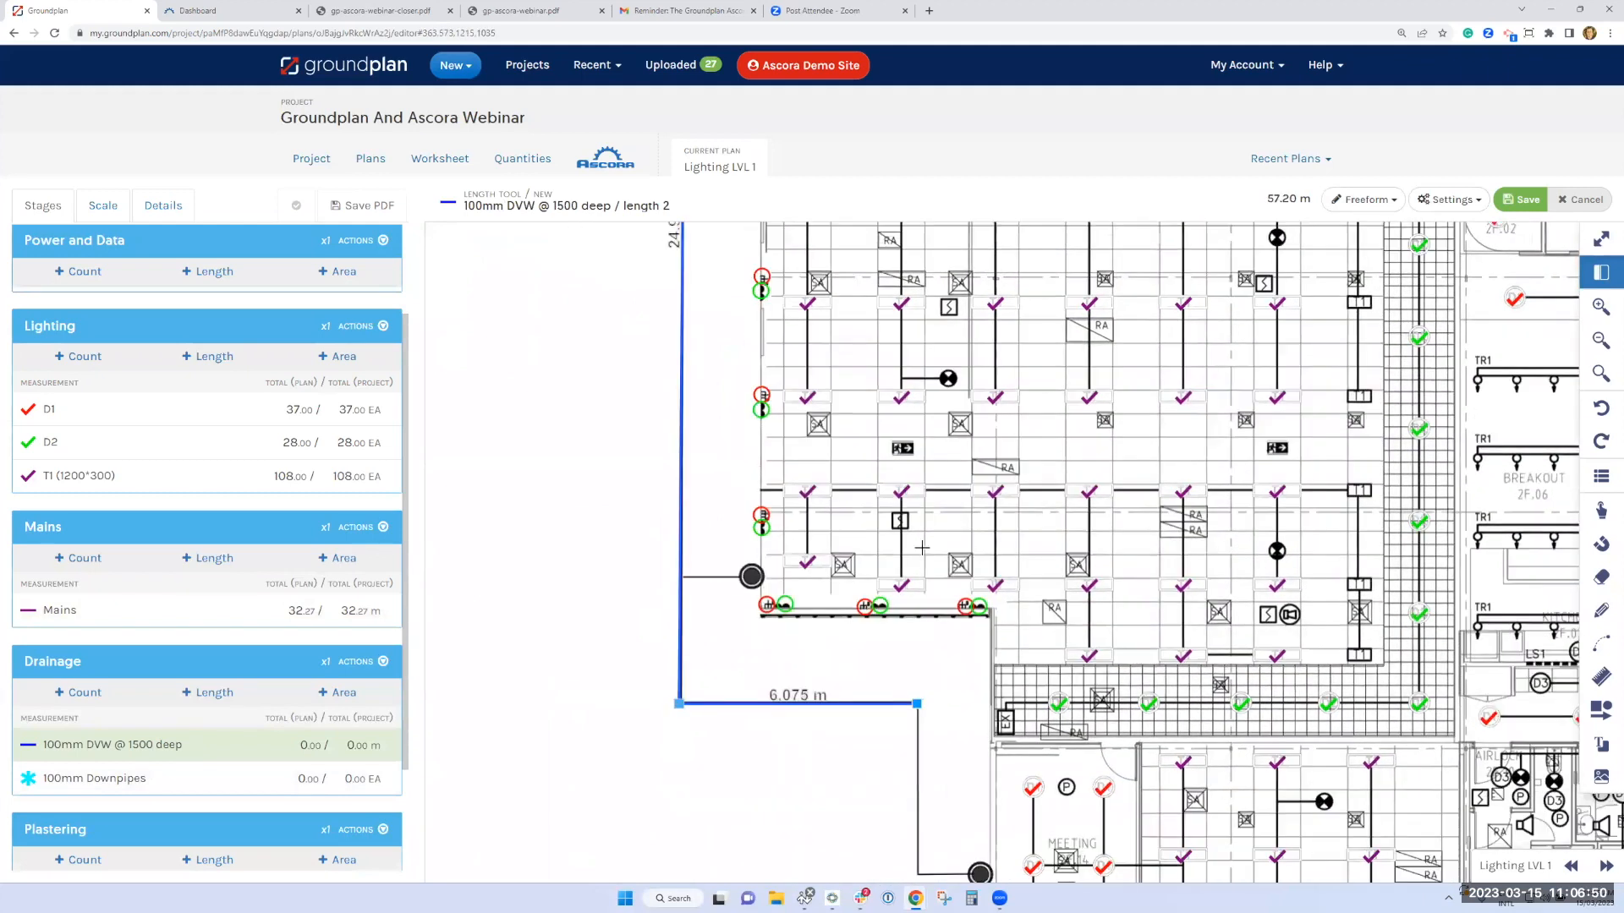
scroll(937, 547, down, 3)
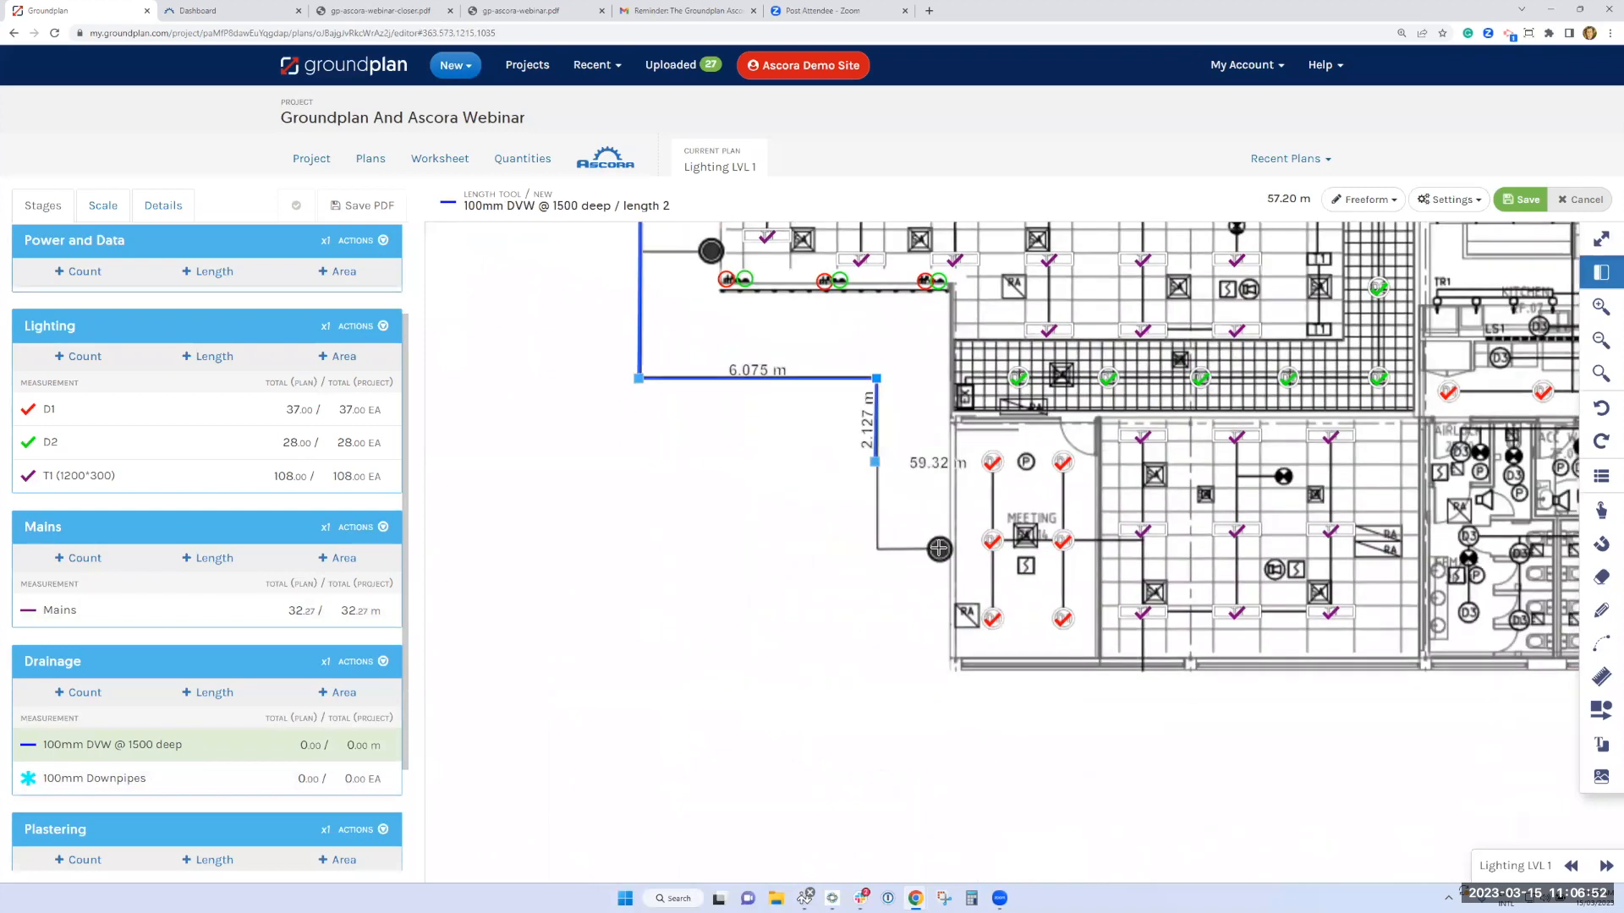
click(877, 549)
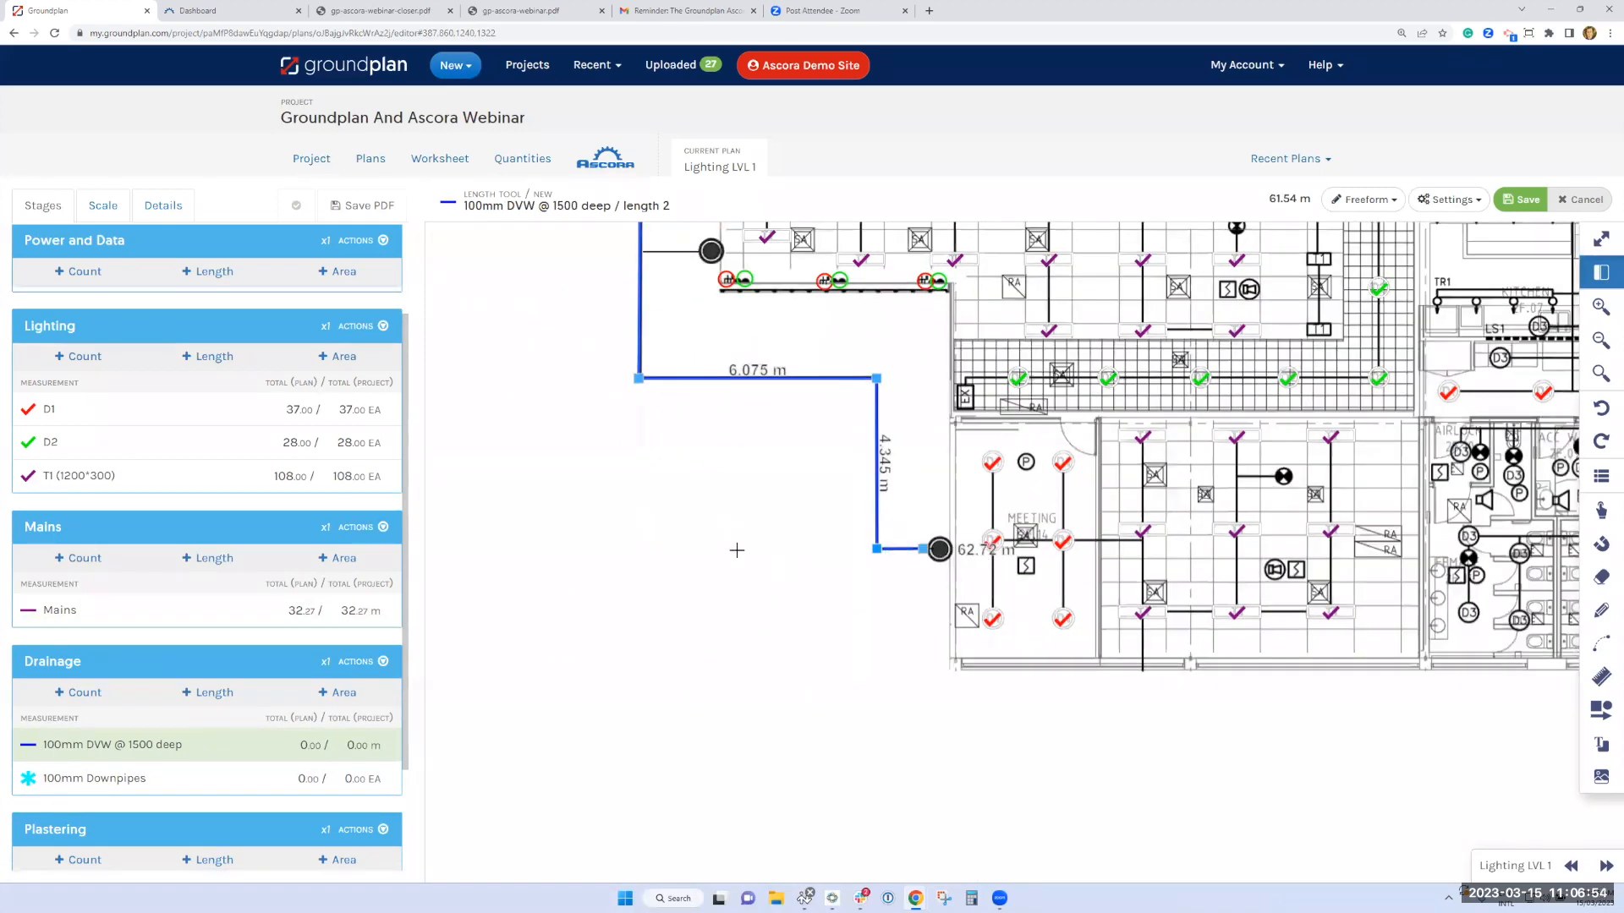
double_click(939, 549)
Add two short 100mm DVW branches from the left-side drain run to the downpipes below and beside the stairwell
drag(838, 369, 842, 454)
scroll(722, 544, up, 4)
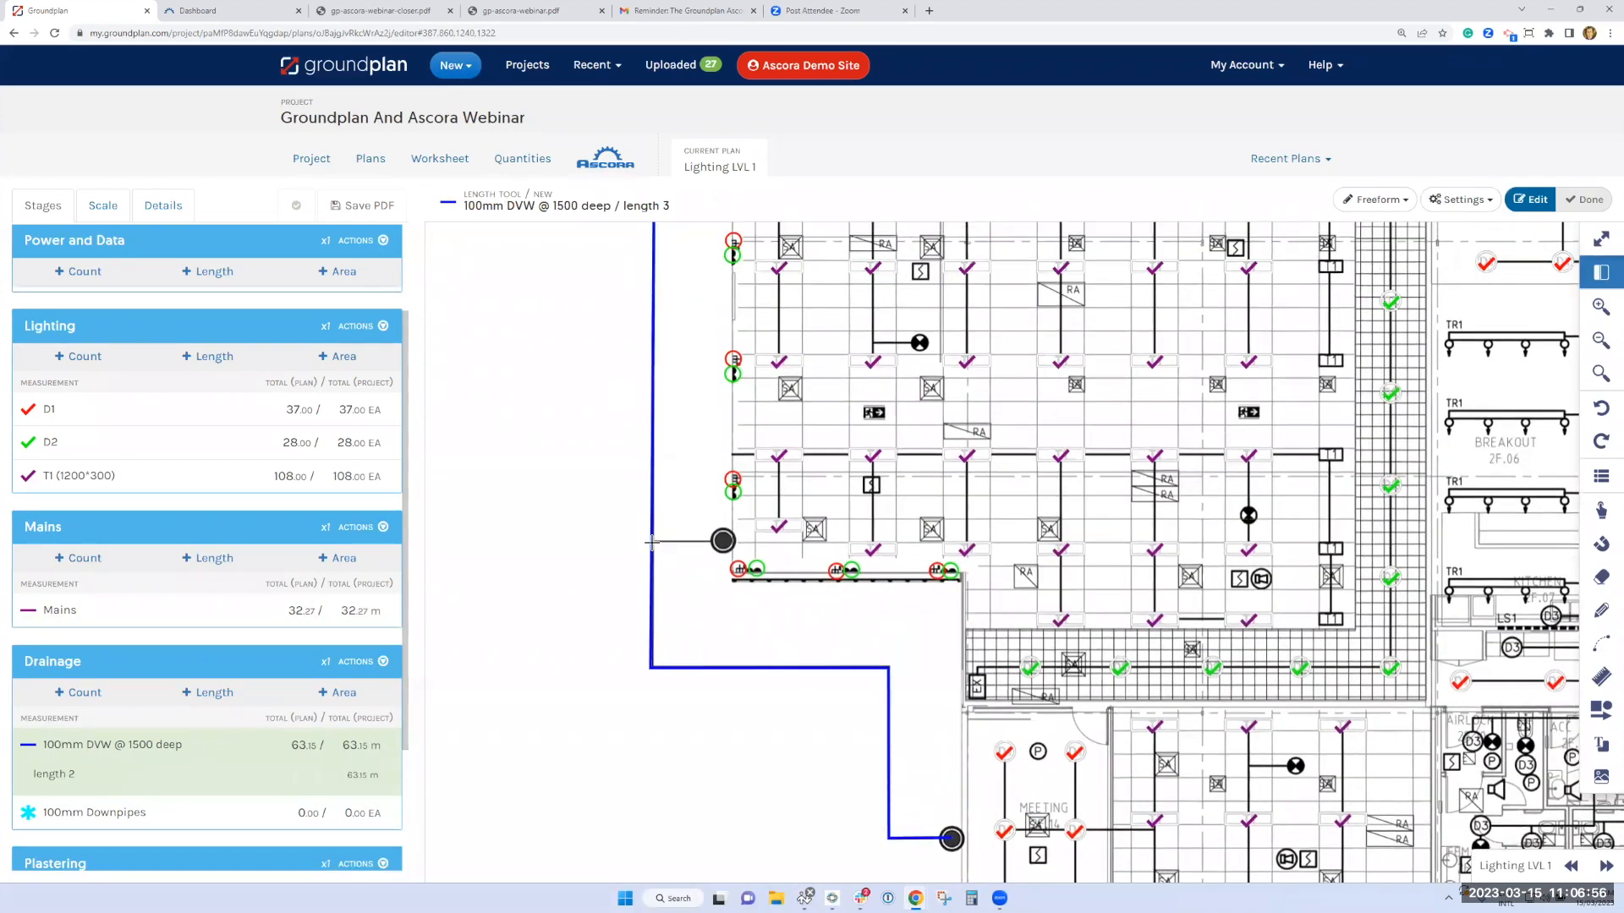
click(653, 542)
double_click(723, 543)
drag(686, 404, 693, 496)
drag(687, 378, 703, 680)
click(675, 482)
double_click(743, 482)
Add 100mm DVW branches between the upper drain line and the left and middle downpipes on the building's upper wall
drag(845, 416, 837, 806)
click(847, 470)
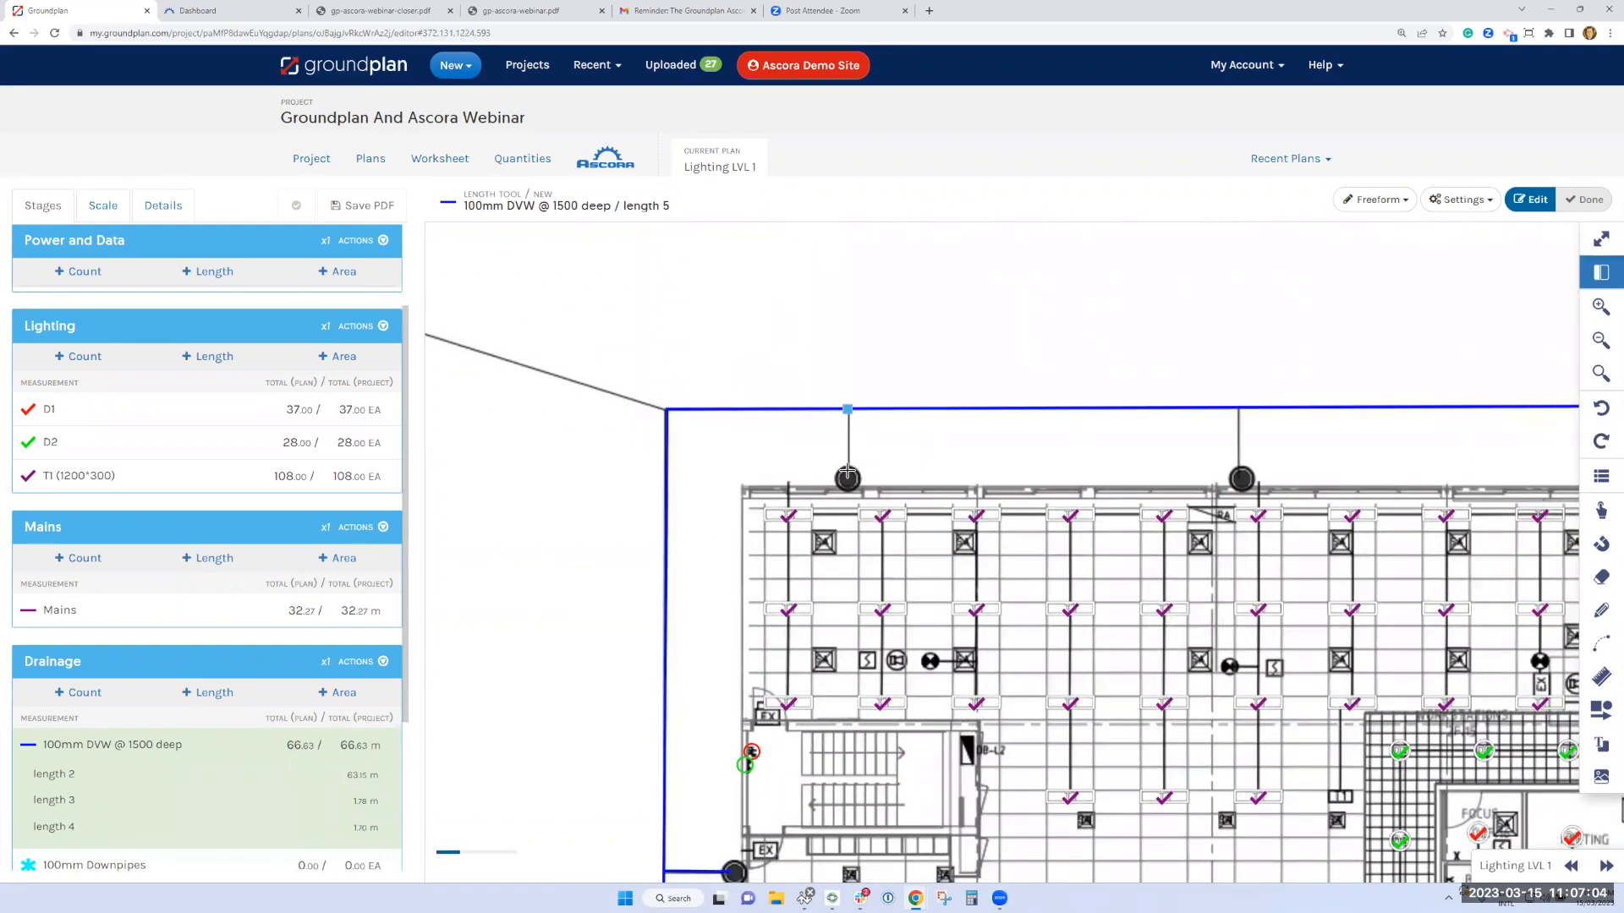
double_click(847, 409)
click(1238, 406)
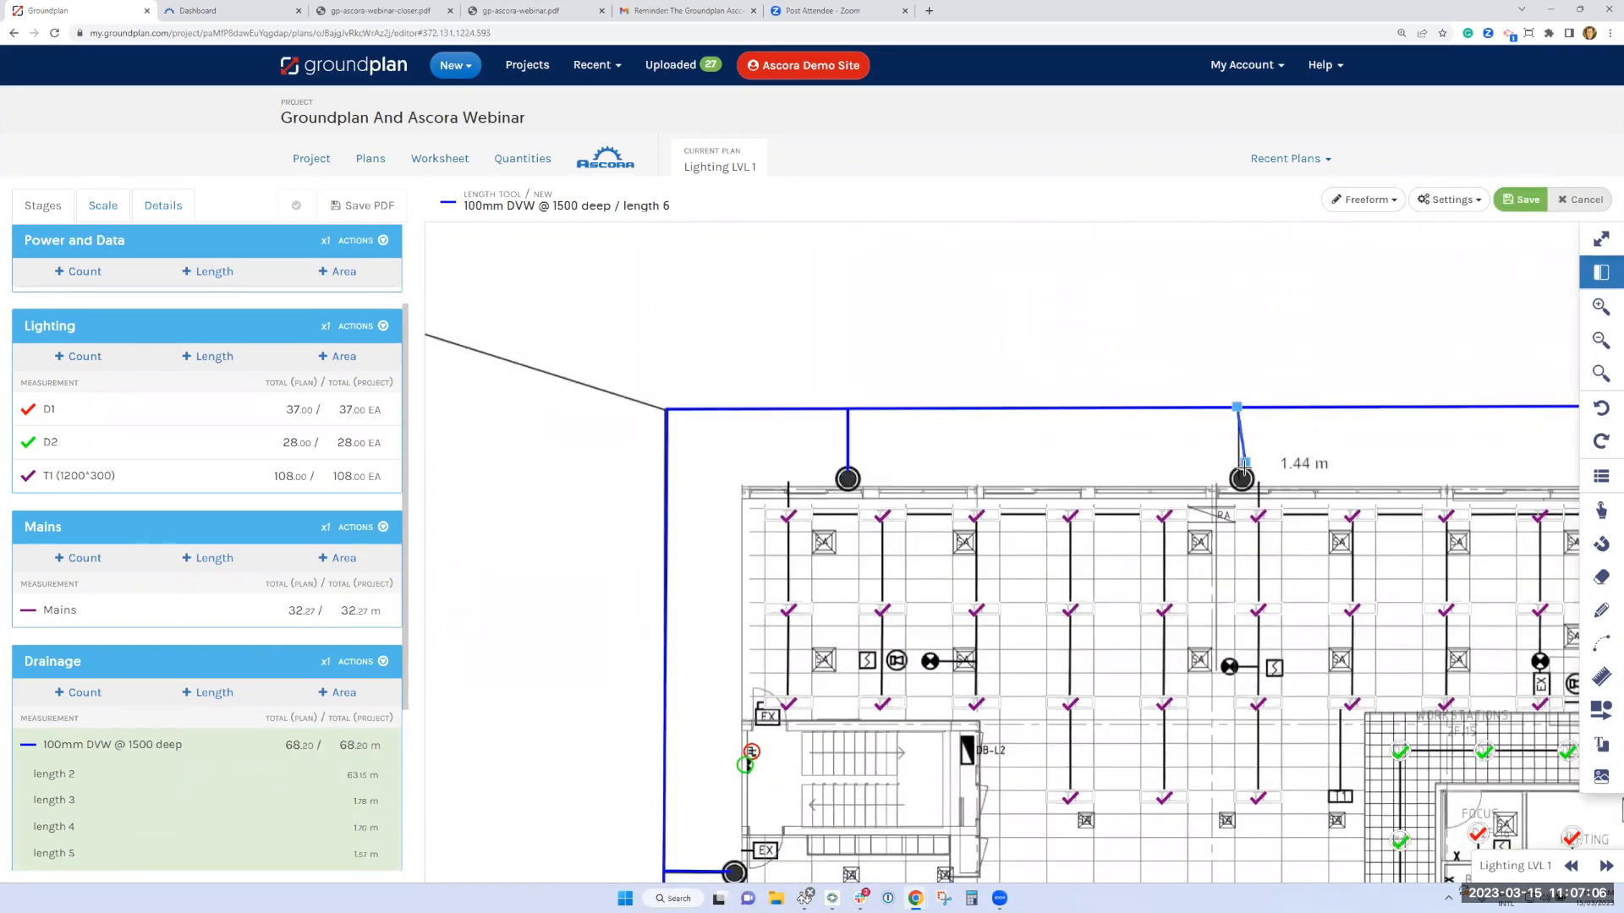
double_click(1239, 476)
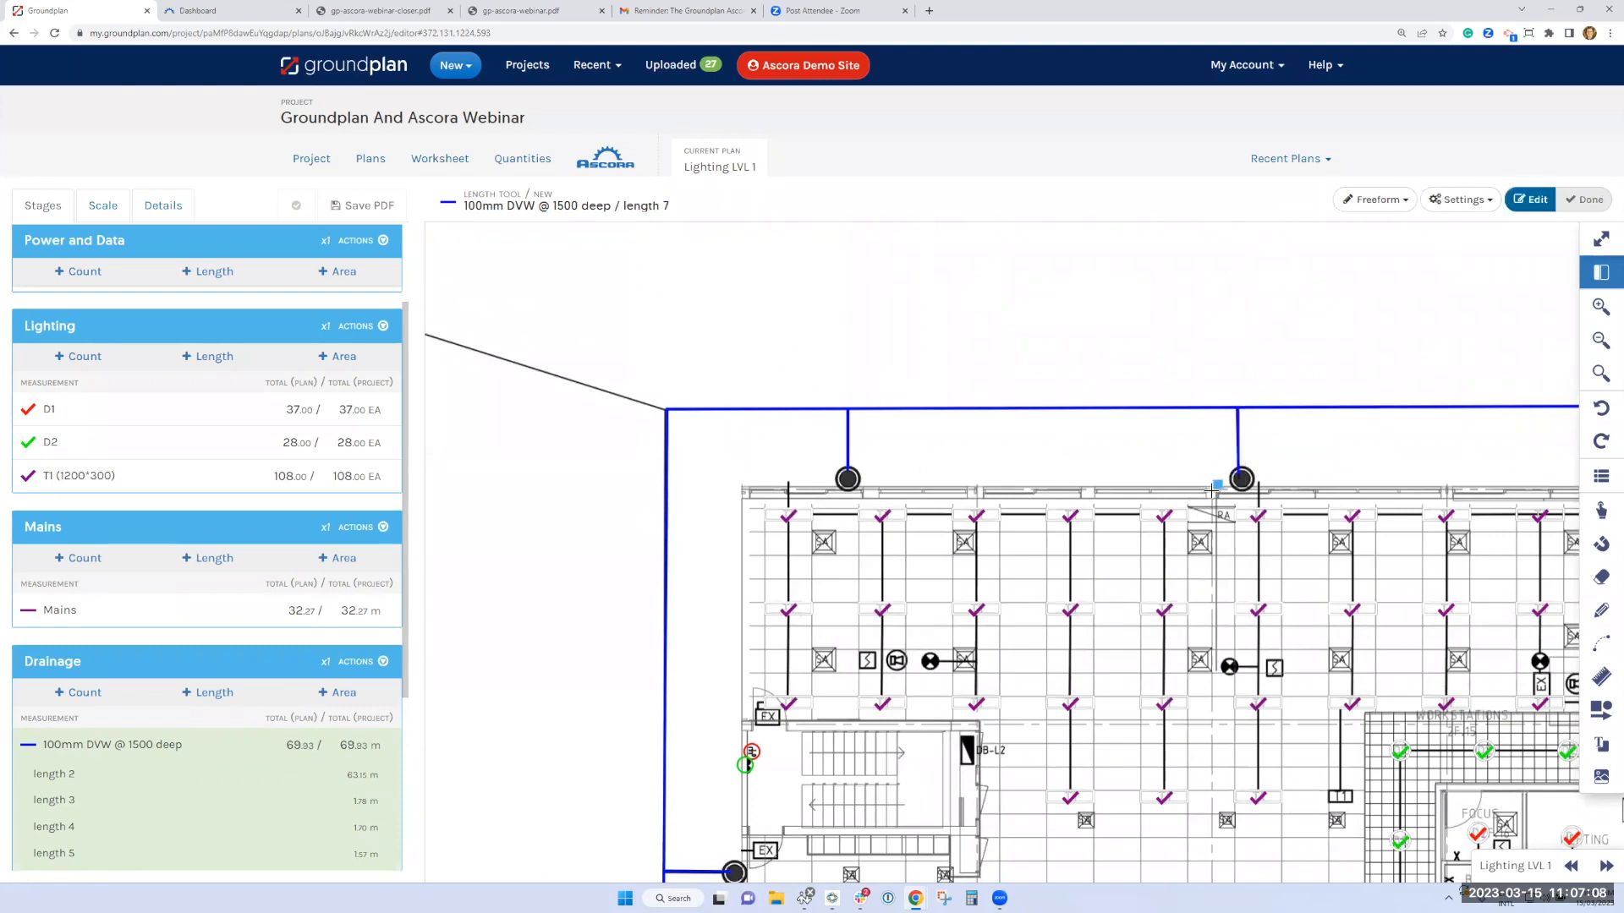
Trace the 100mm DVW length from the upper-left corner of the drain run to the Stormwater Pit
scroll(1213, 482, down, 2)
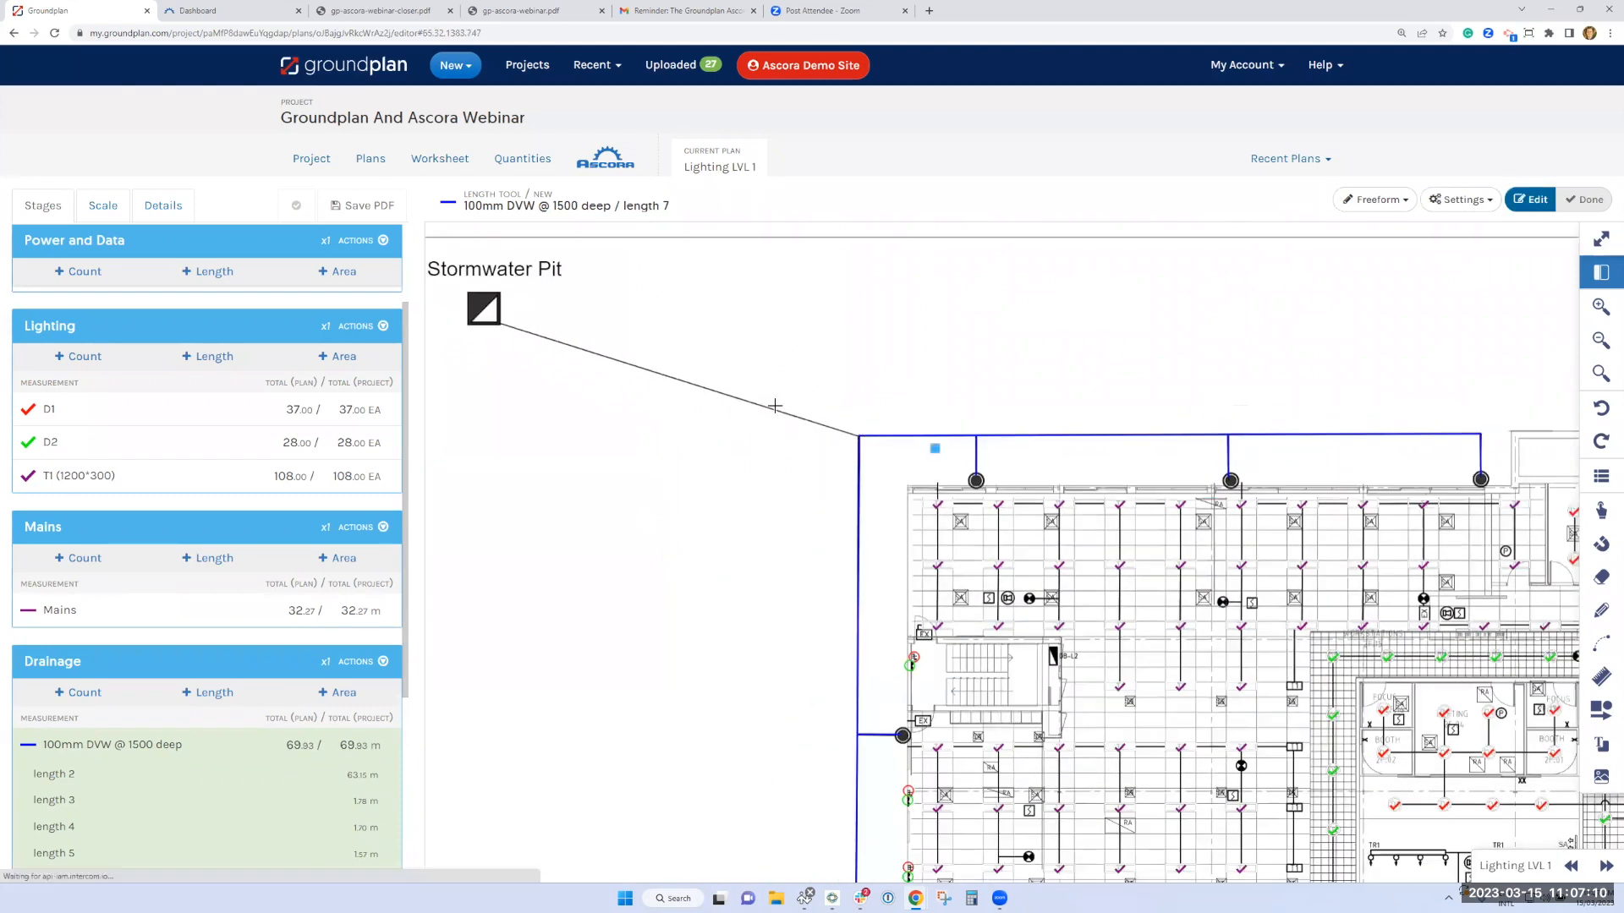
click(859, 436)
double_click(501, 324)
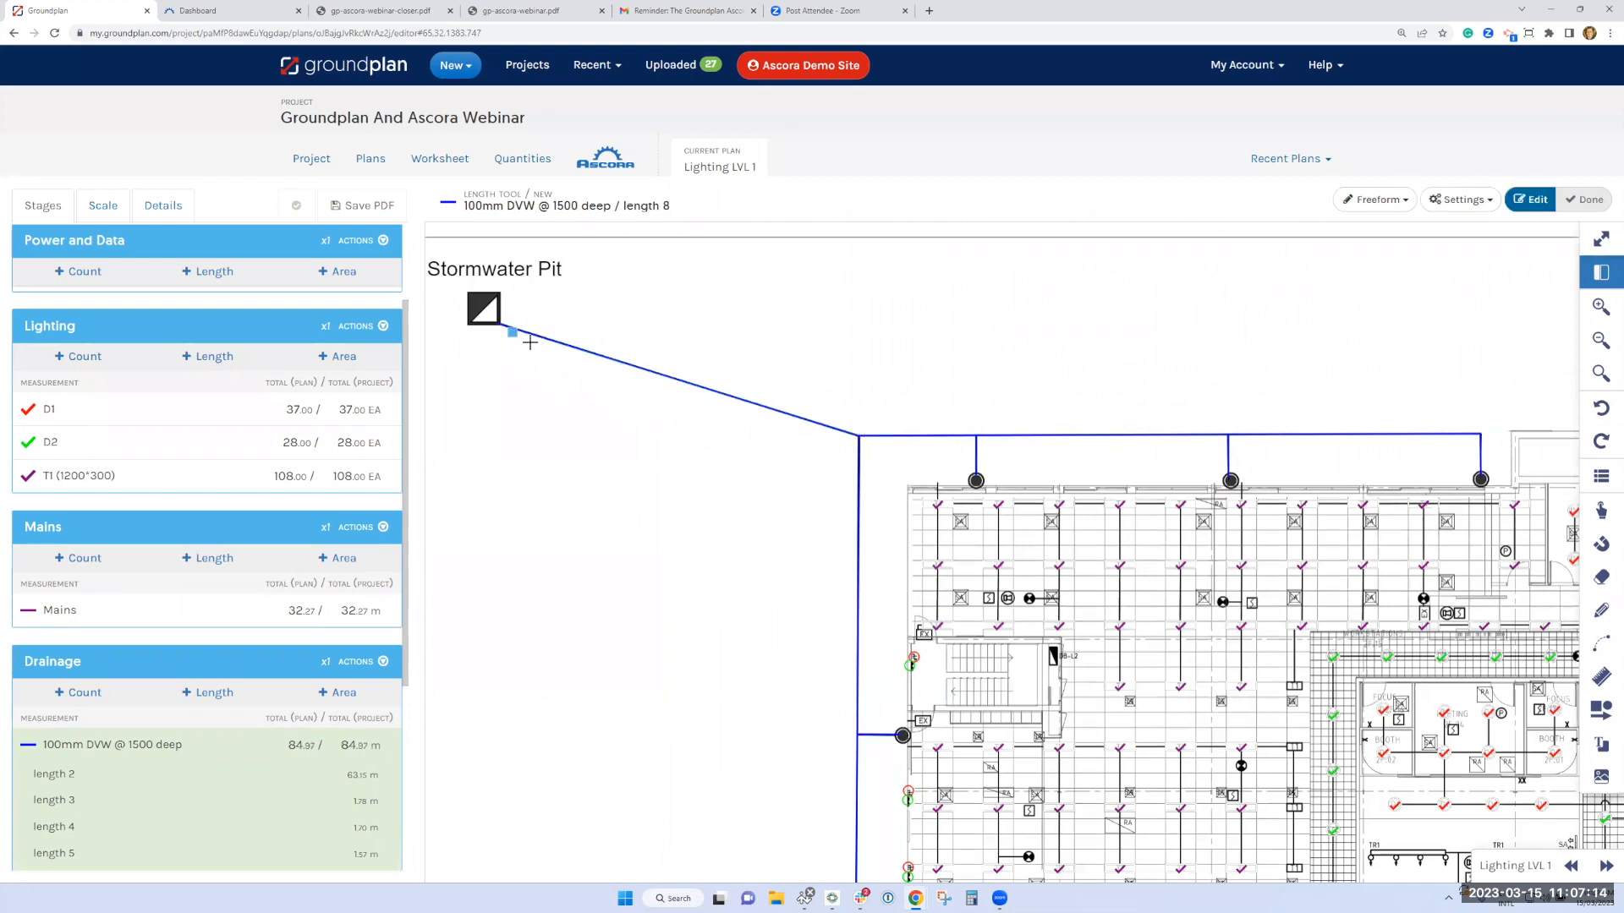
Count all six downpipes along the upper and left drain runs with the 100mm Downpipes measurement
scroll(103, 584, down, 3)
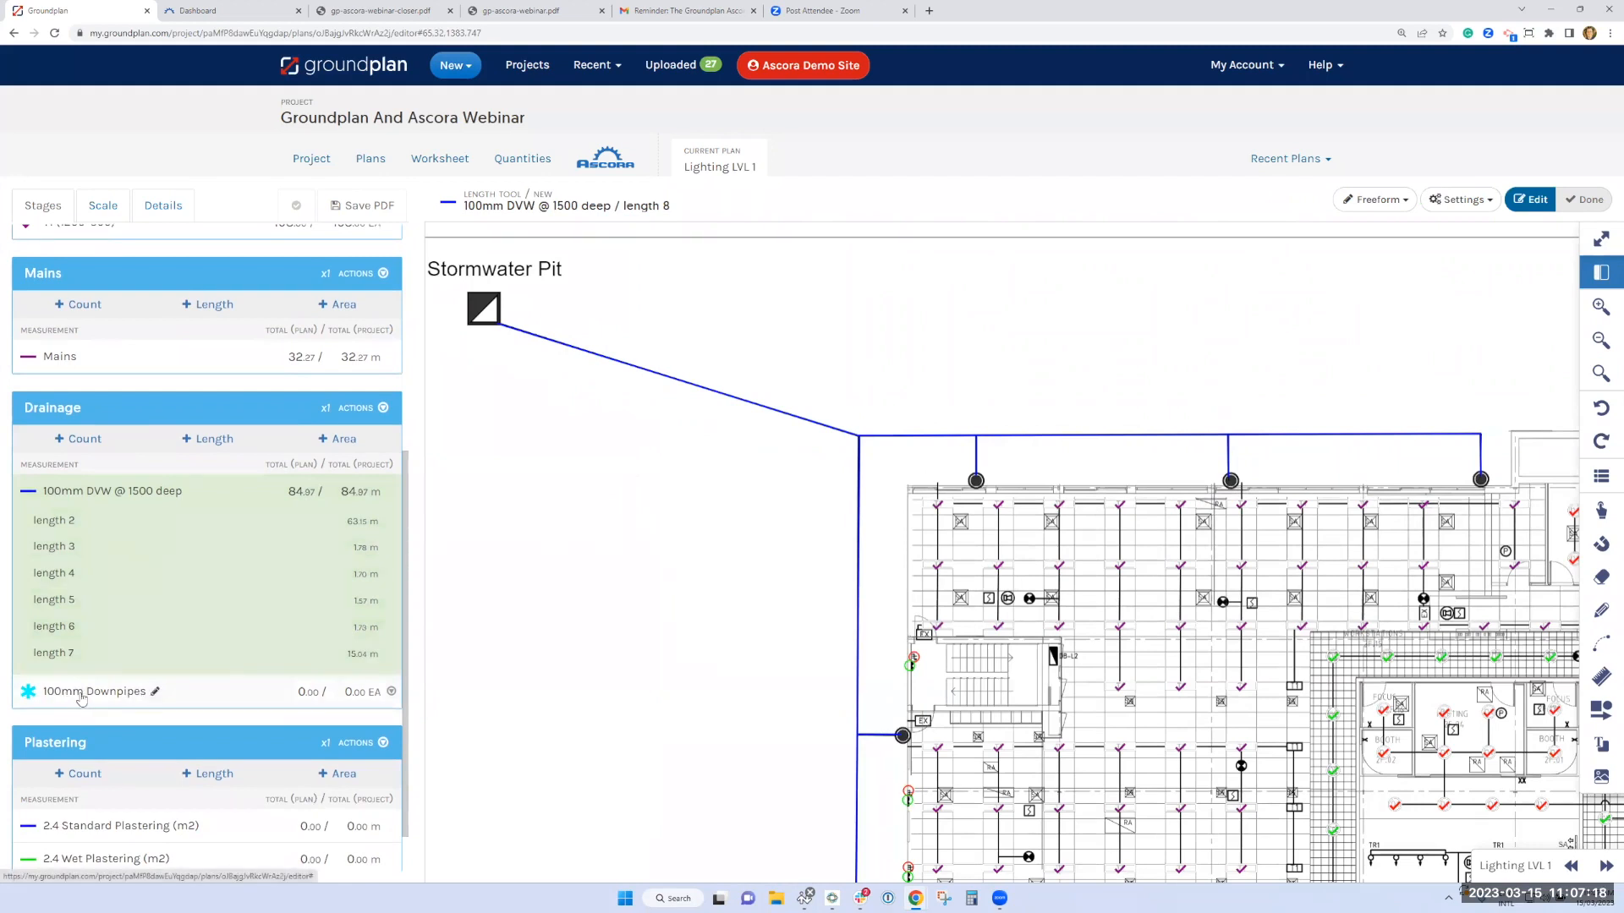
click(80, 694)
click(145, 557)
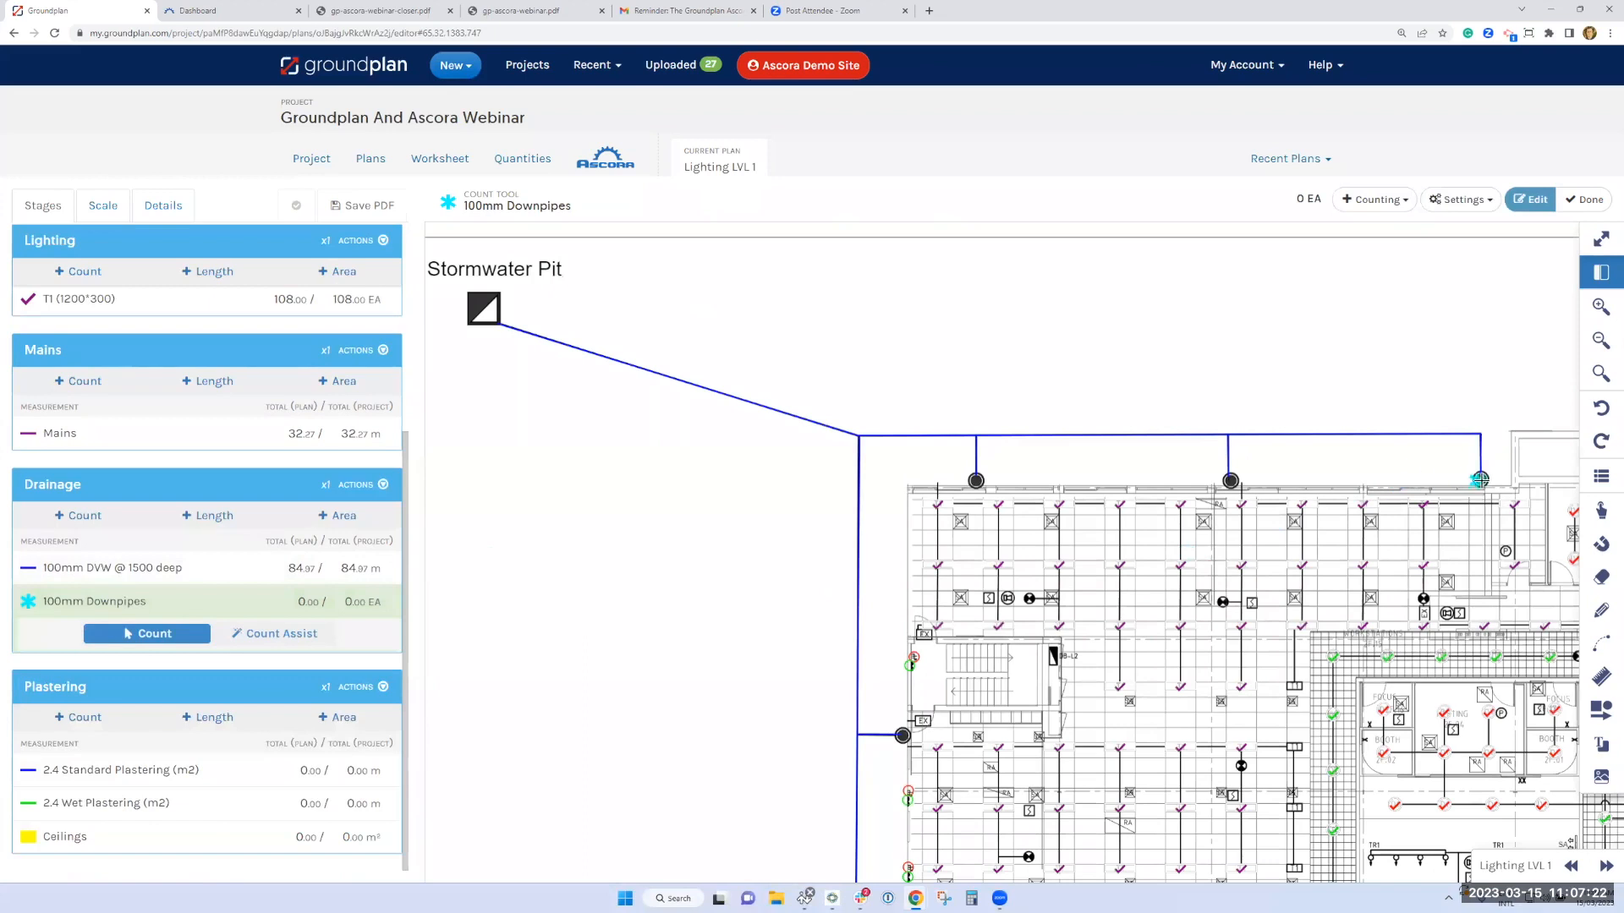
click(1481, 480)
click(1231, 480)
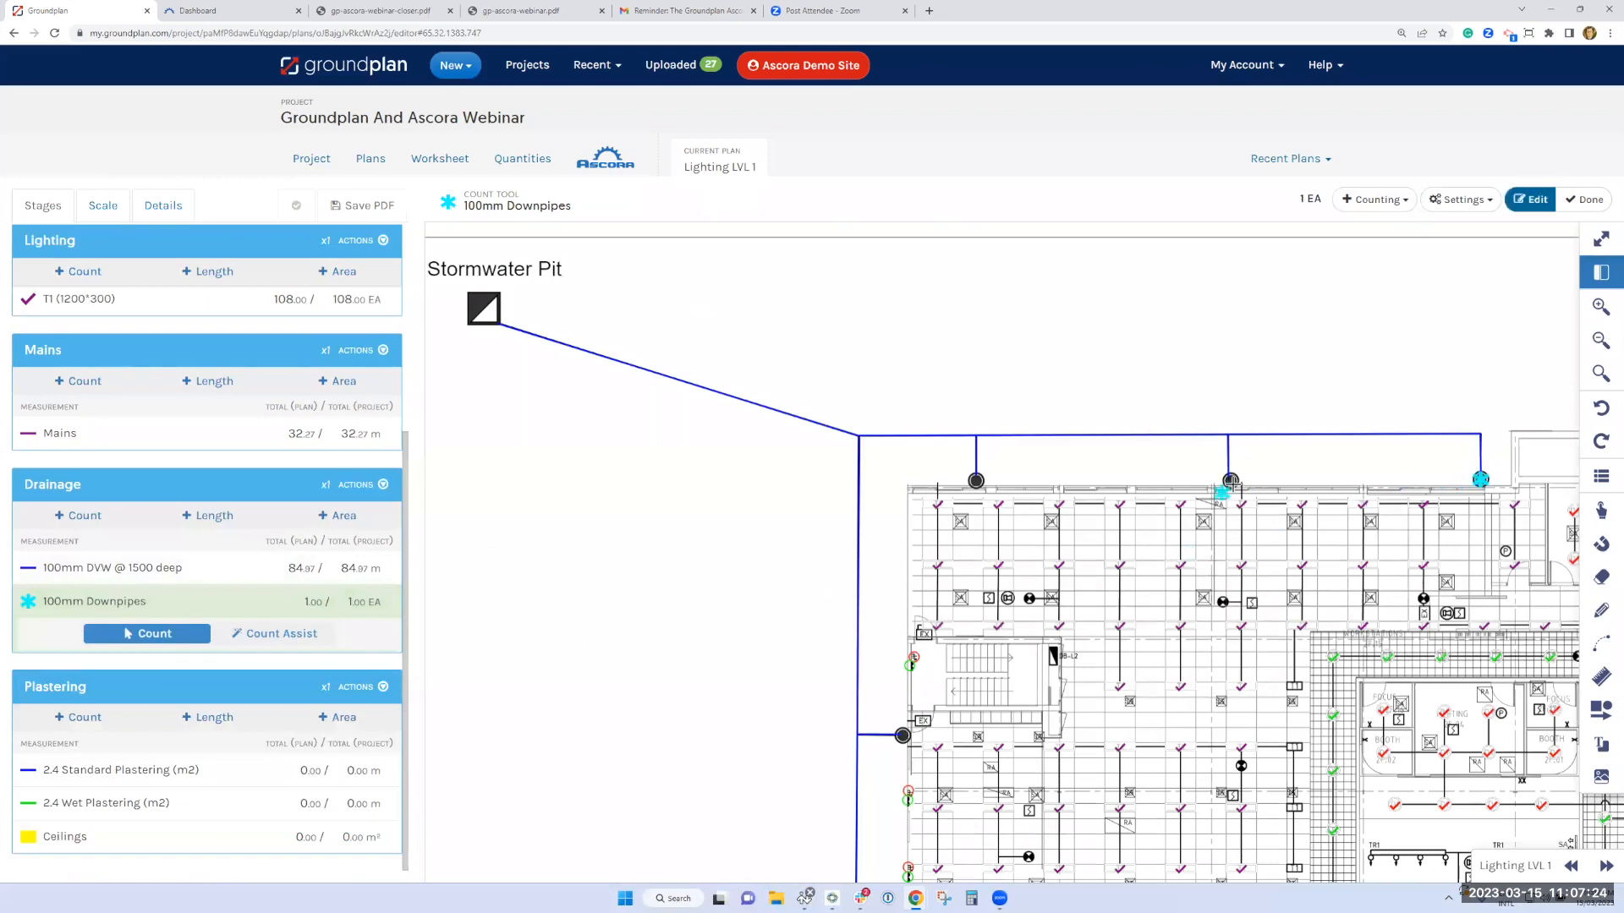
click(976, 481)
click(904, 733)
scroll(898, 655, down, 2)
scroll(898, 656, down, 2)
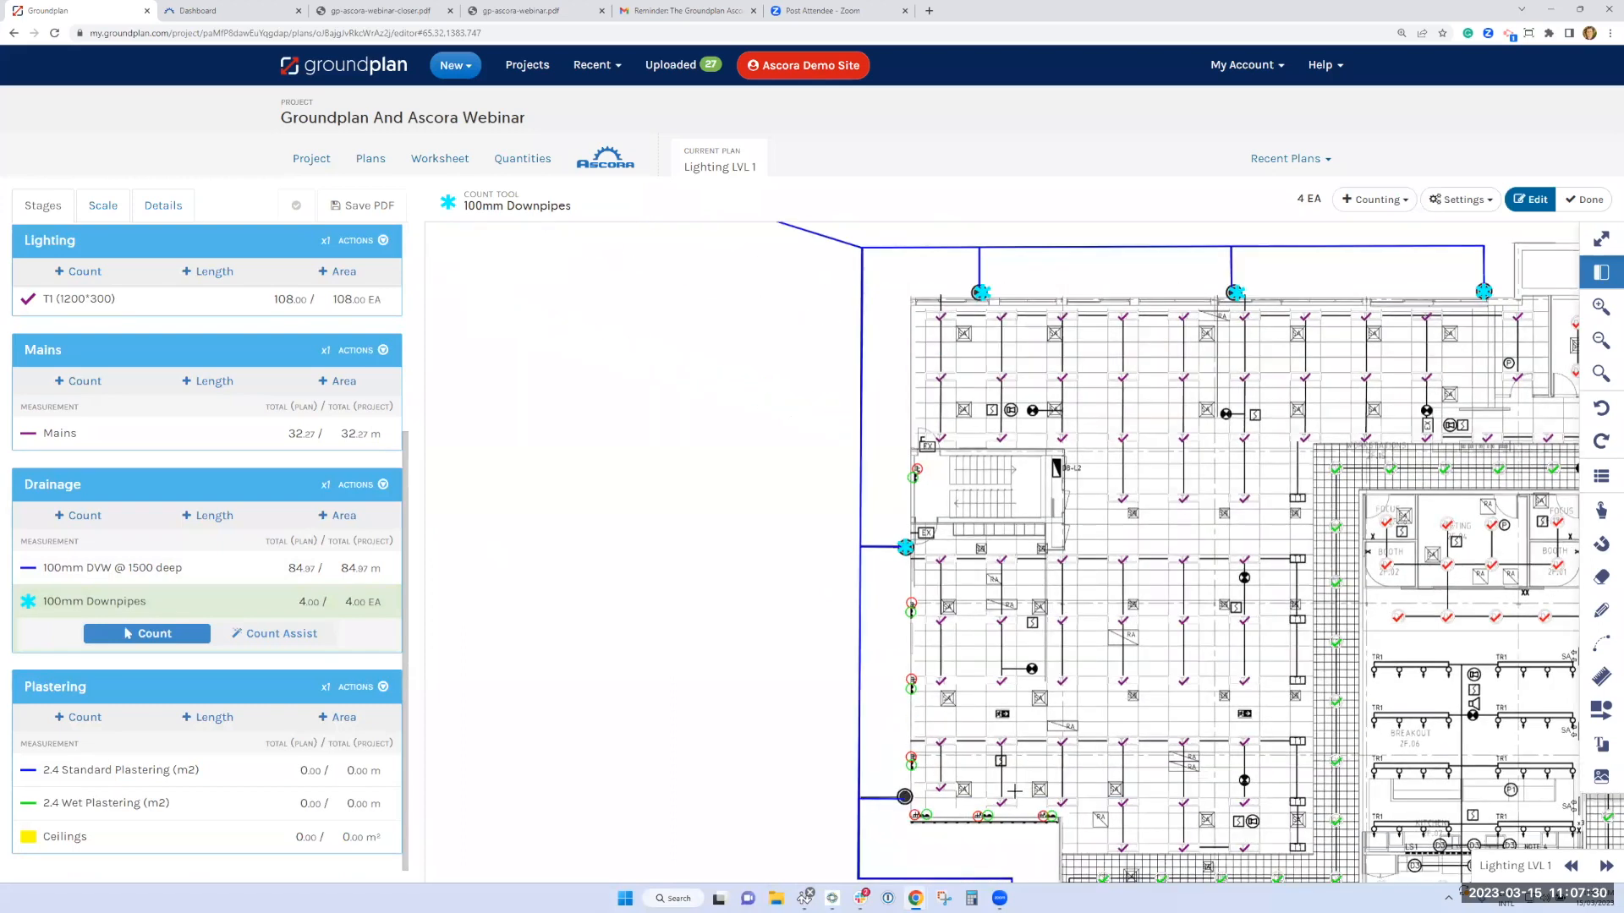
scroll(1041, 837, down, 3)
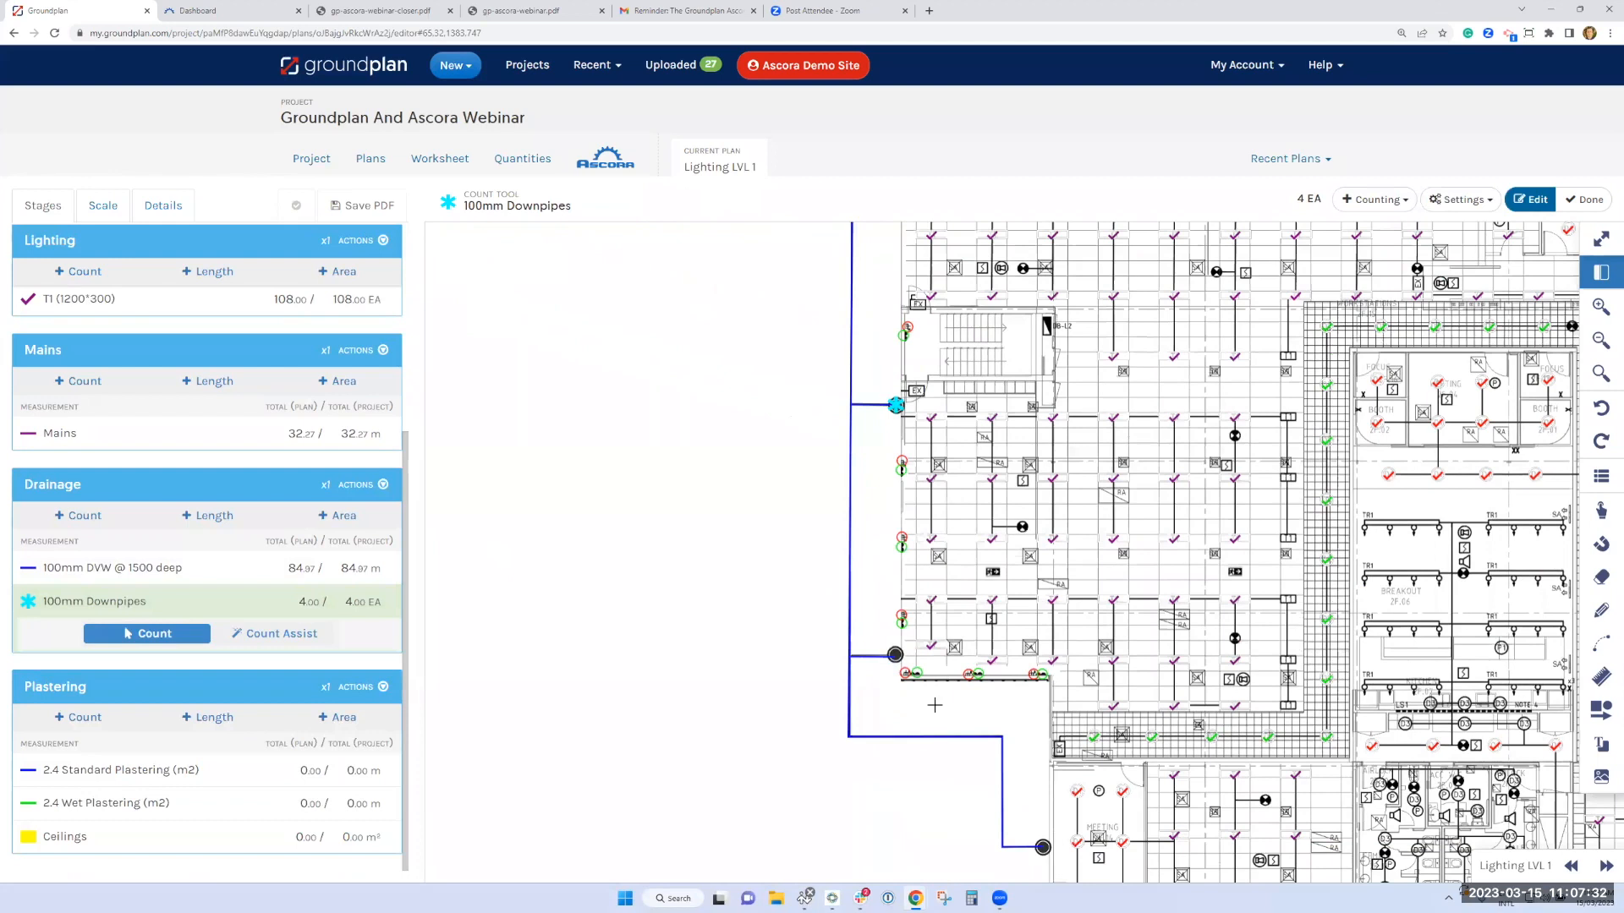
scroll(906, 714, up, 4)
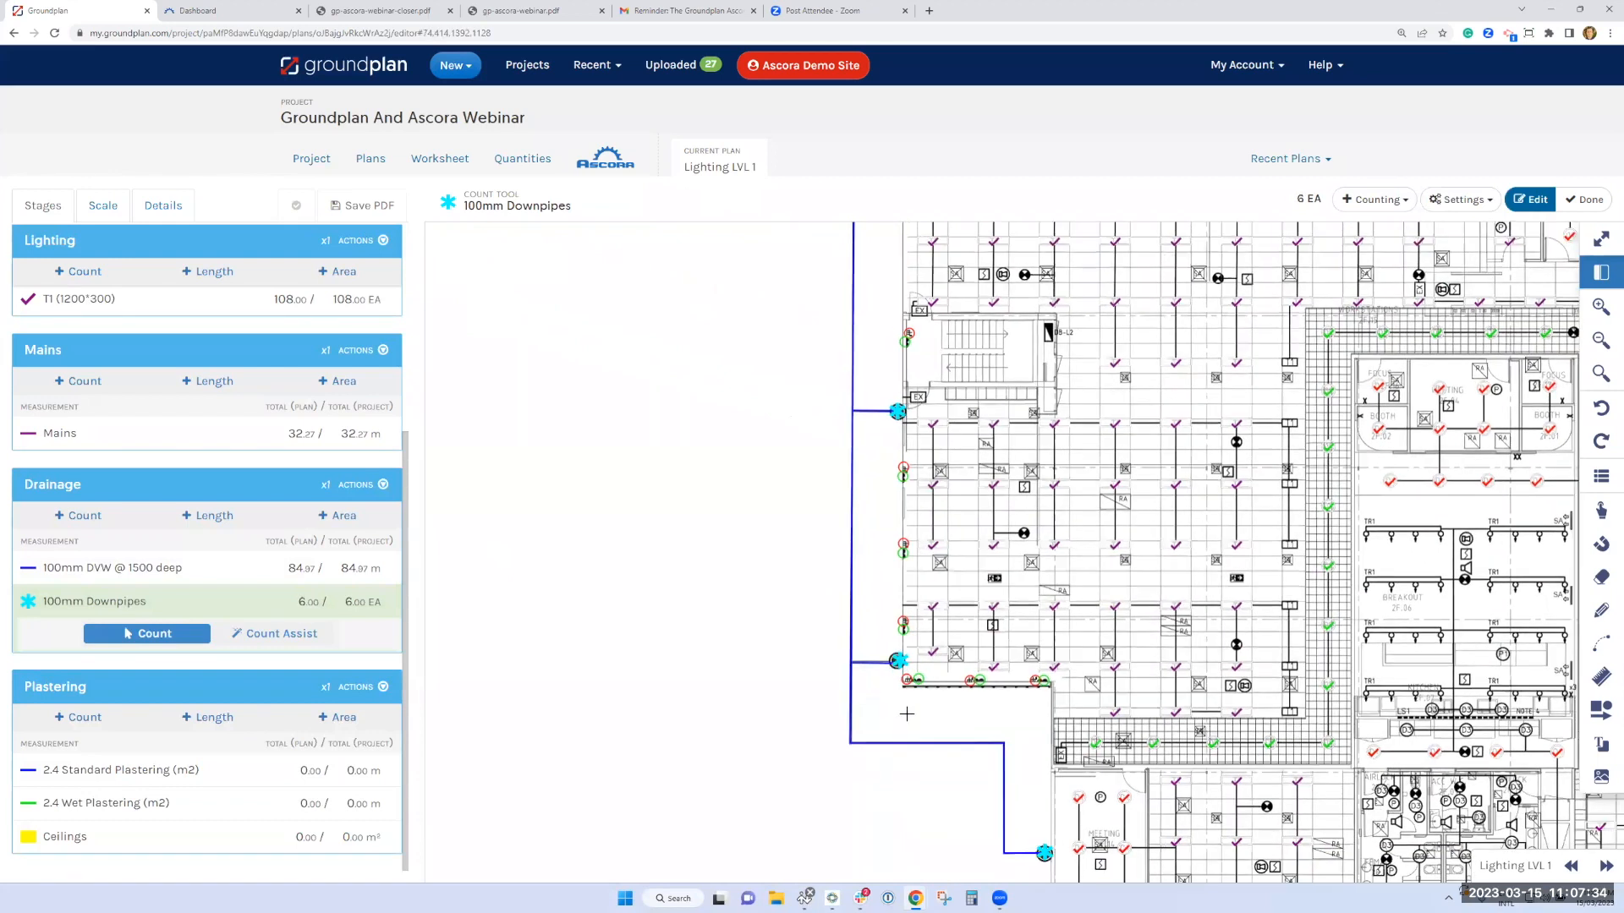
Create a Drainage count measurement from the Ascora Inventory Supply item 100*100mm Junction, using a red asterisk symbol
scroll(906, 714, up, 3)
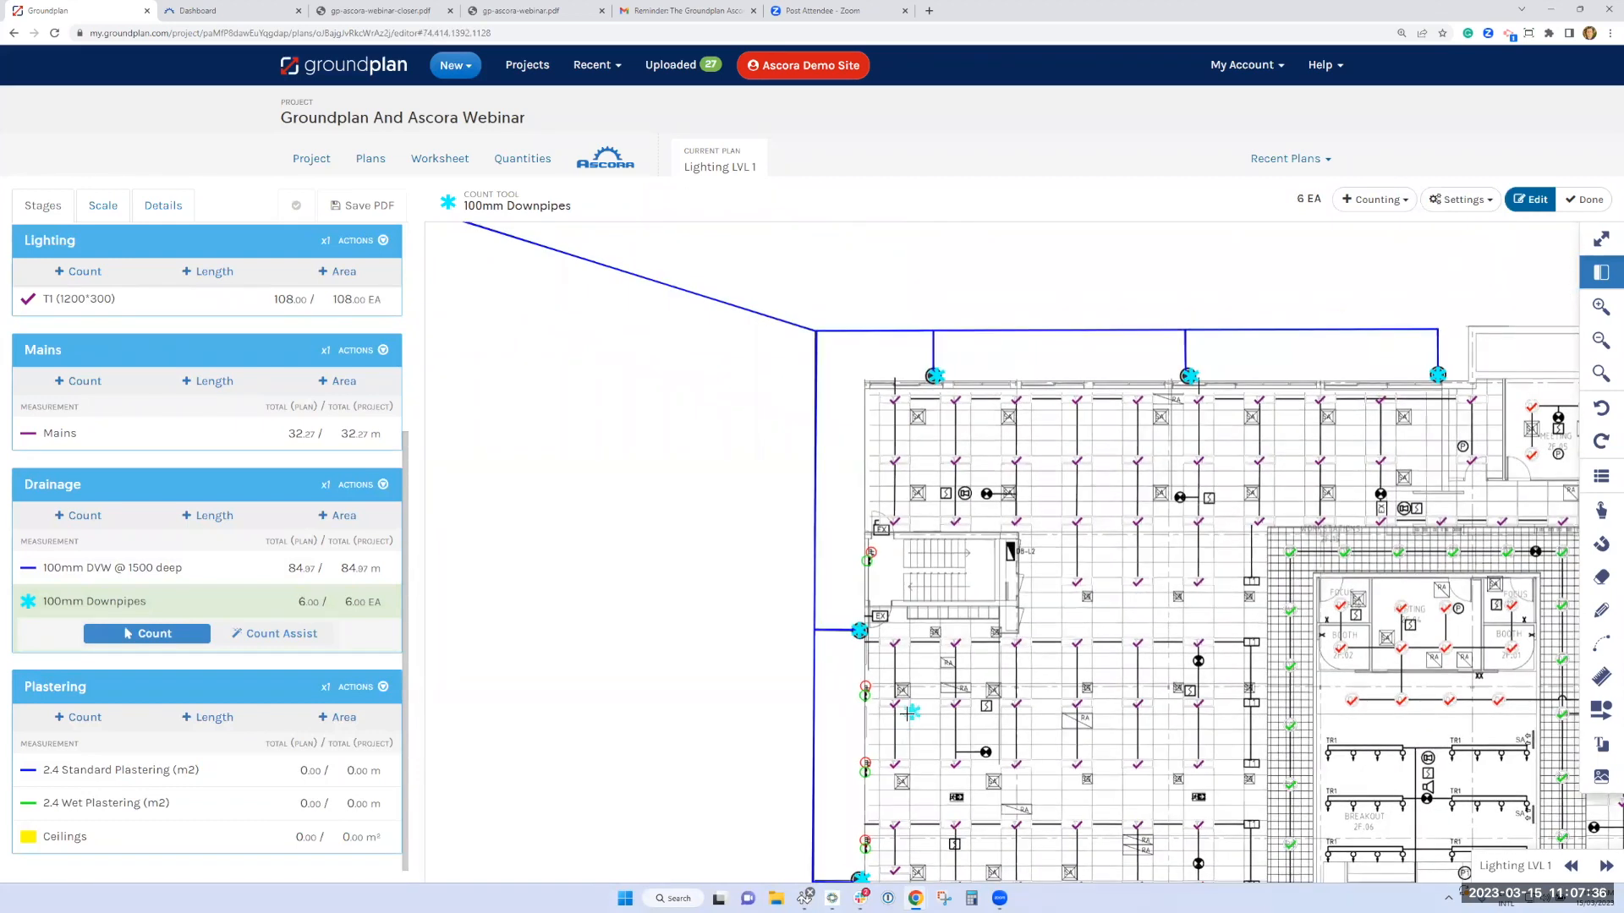
scroll(907, 714, down, 1)
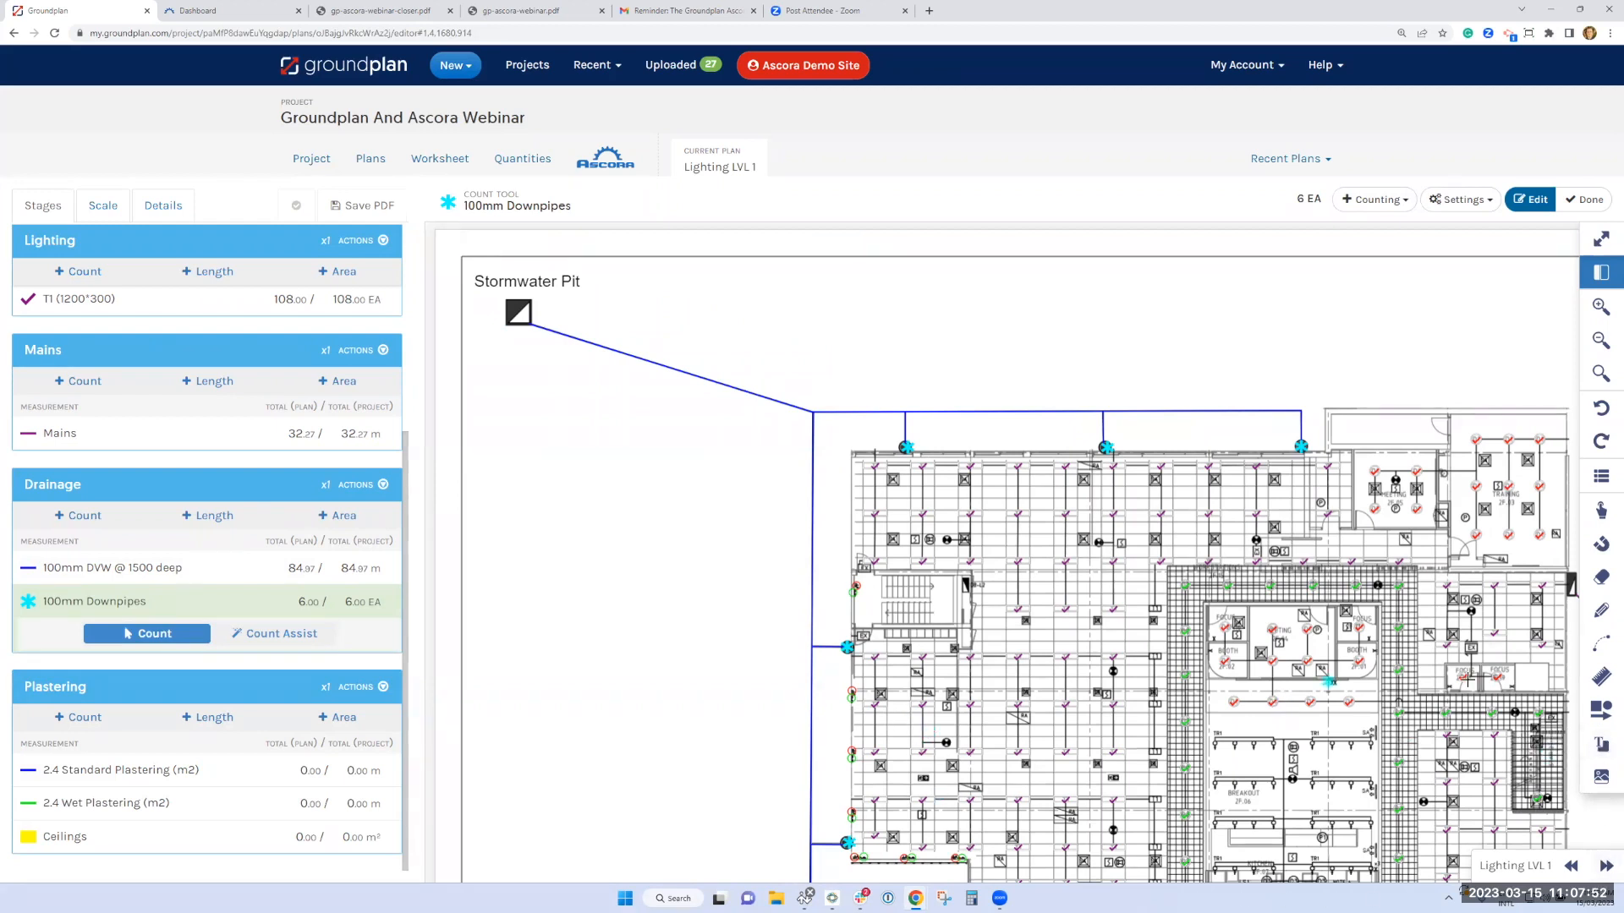
click(81, 525)
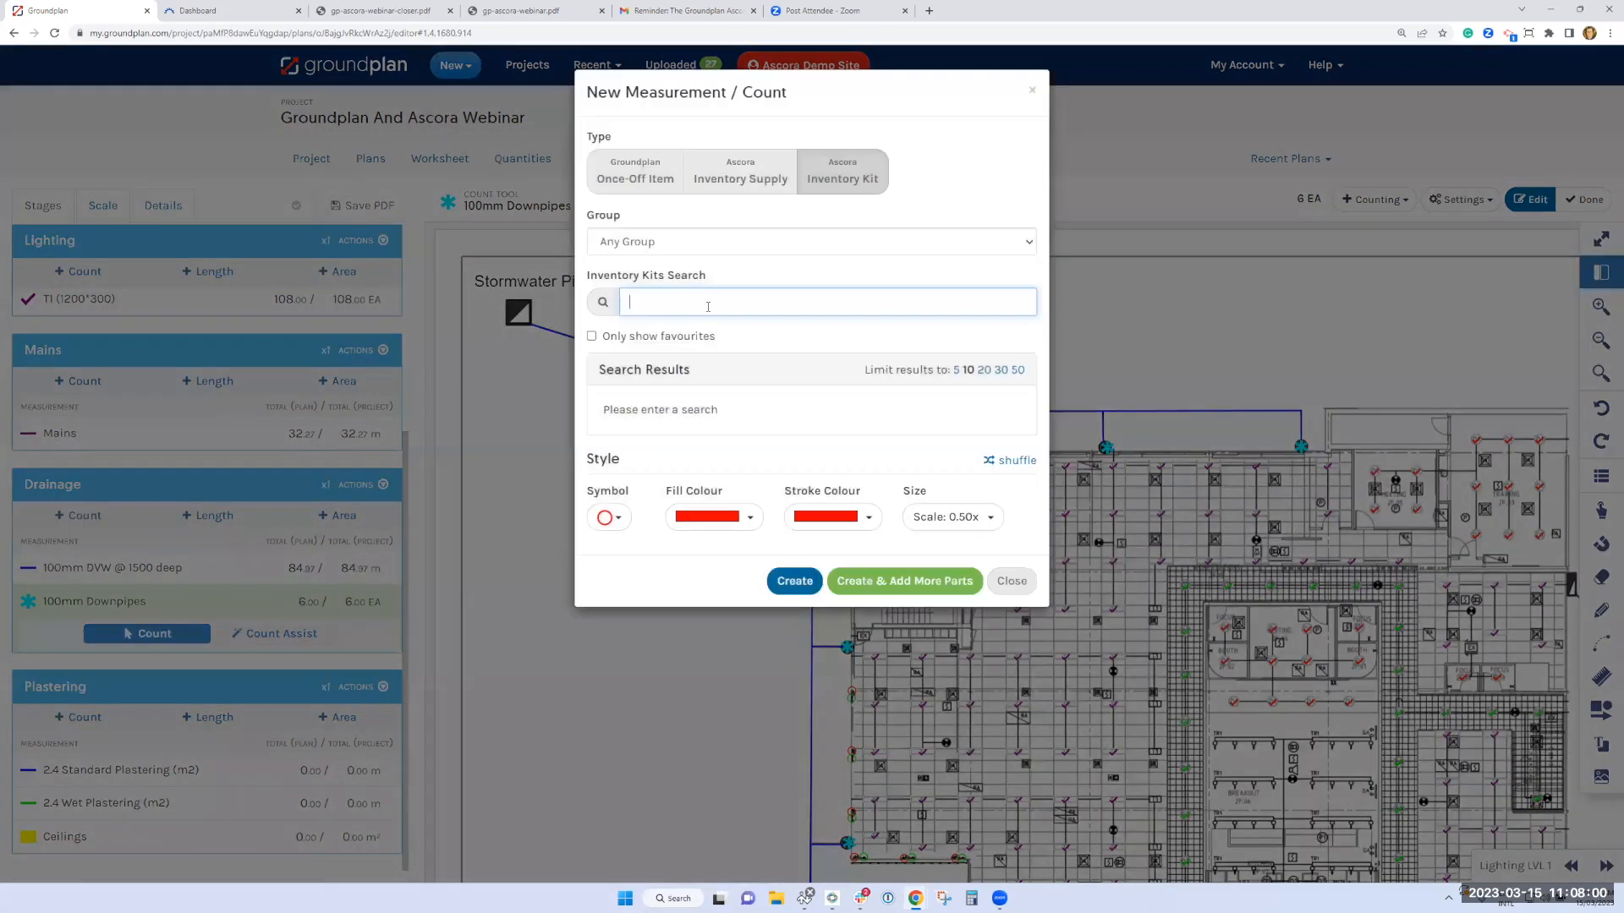
text(junction)
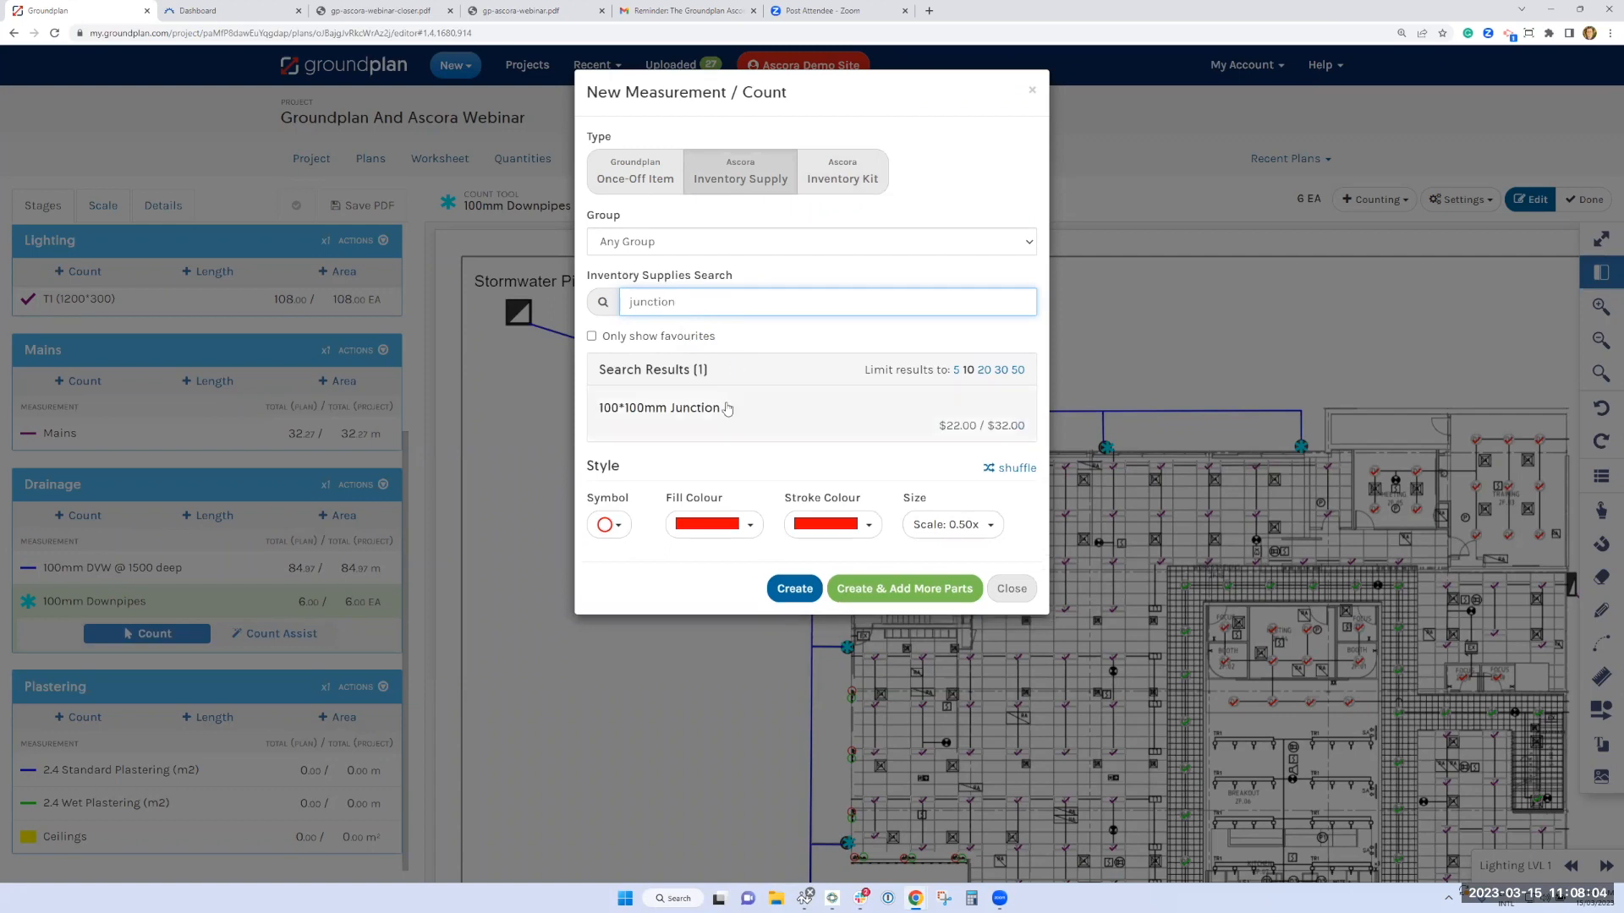
click(726, 411)
click(609, 559)
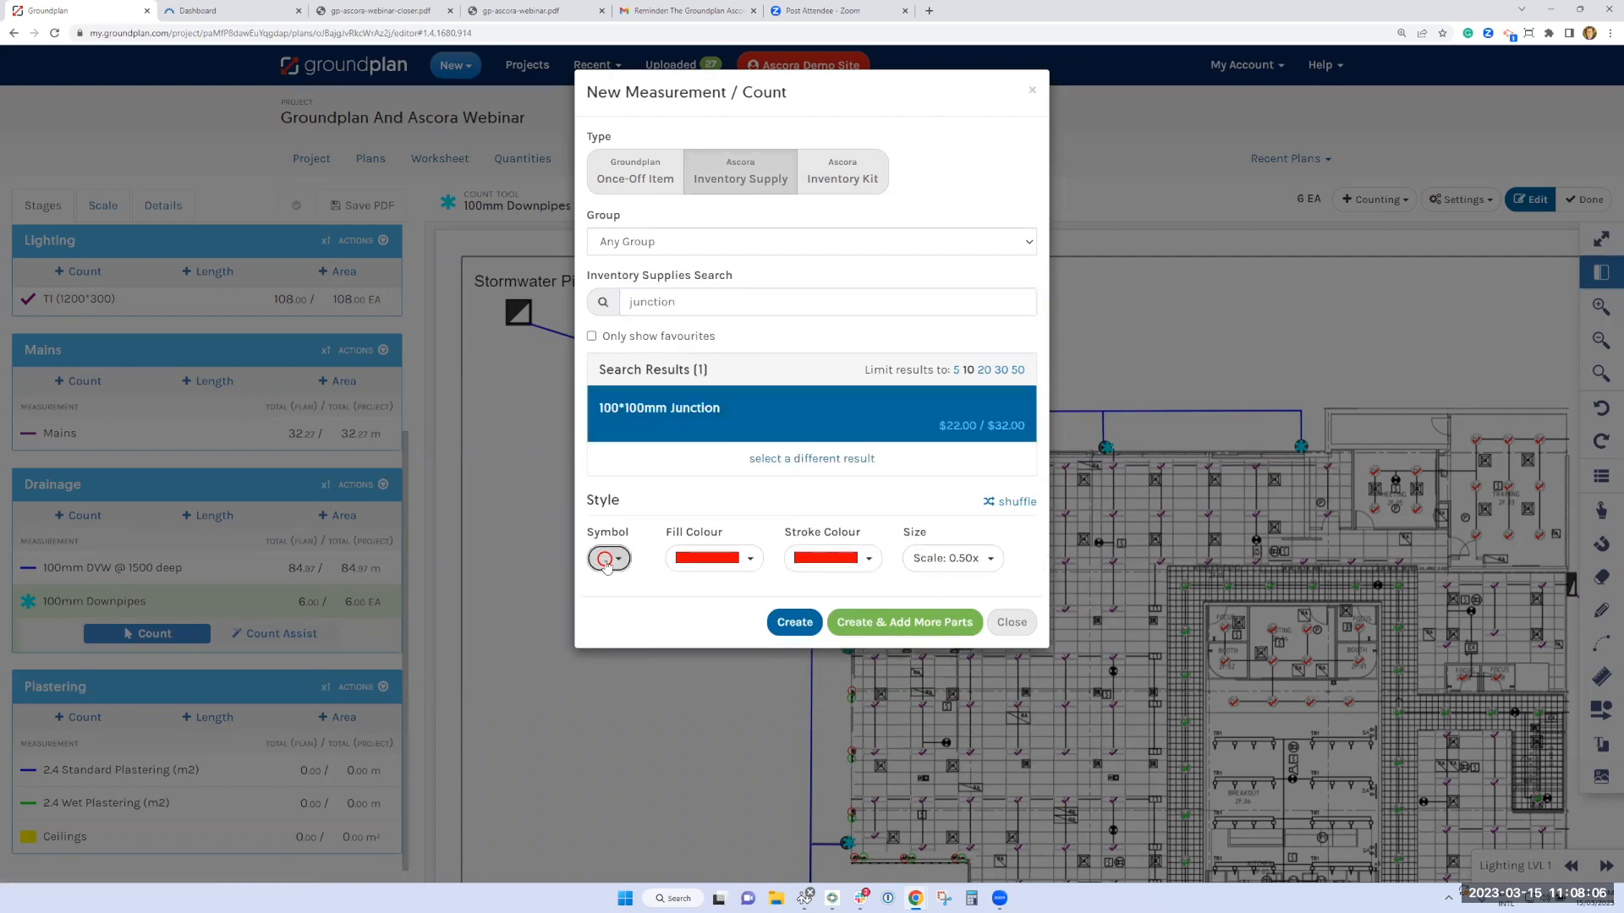
click(598, 652)
click(804, 851)
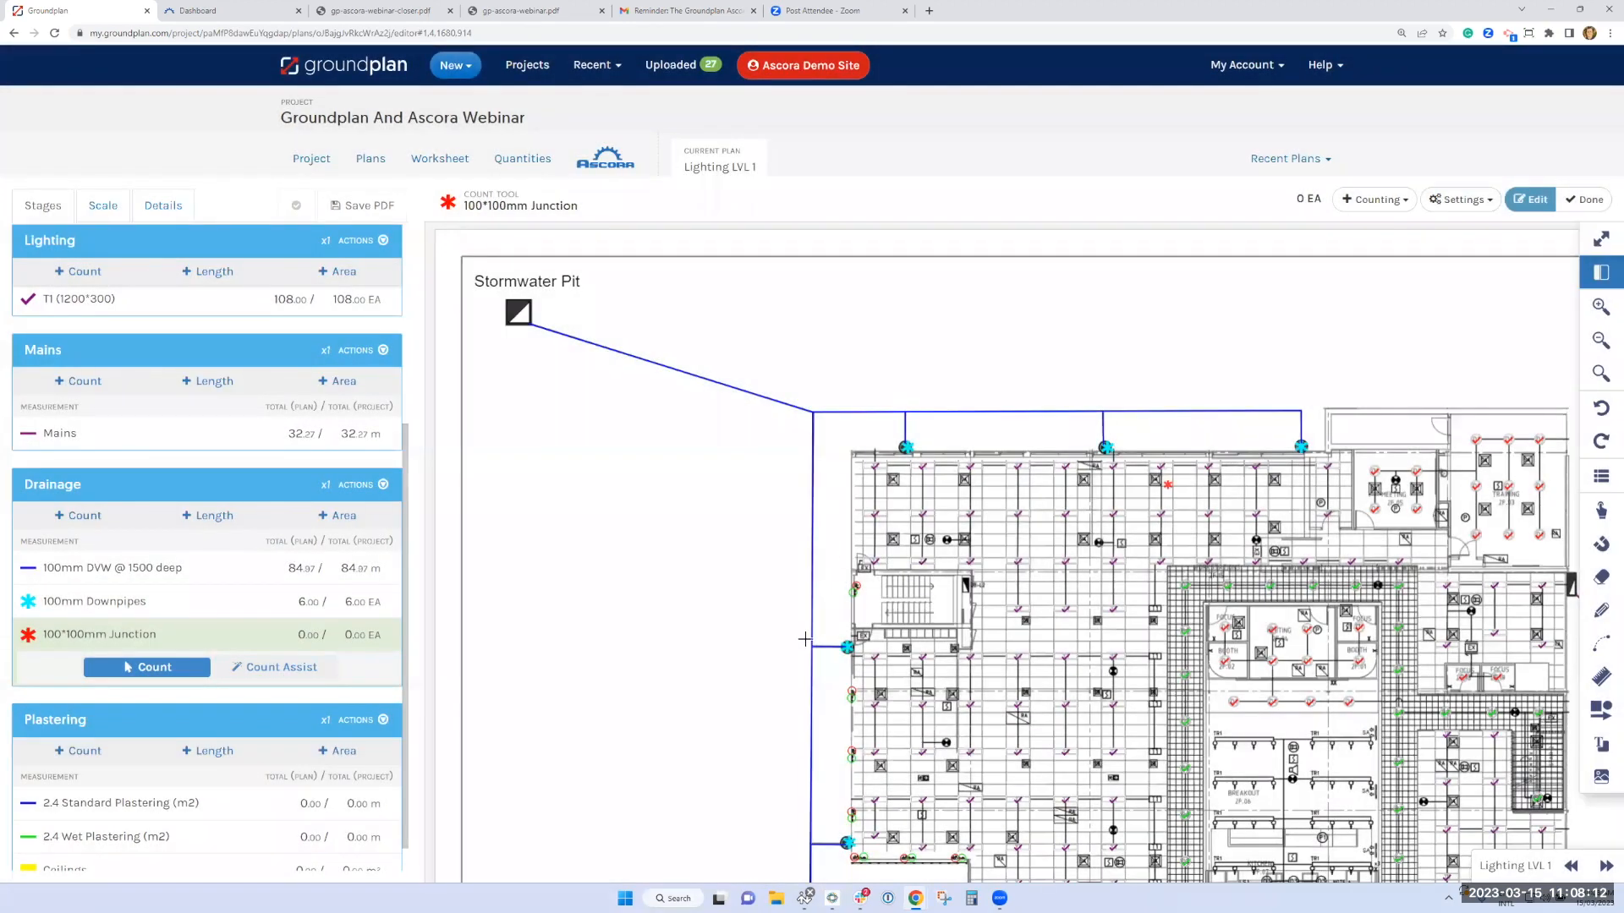
Count the five 100*100mm junctions where the downpipe branches and upper run meet the main drain line
click(812, 411)
click(817, 649)
drag(764, 678, 711, 428)
scroll(736, 612, down, 2)
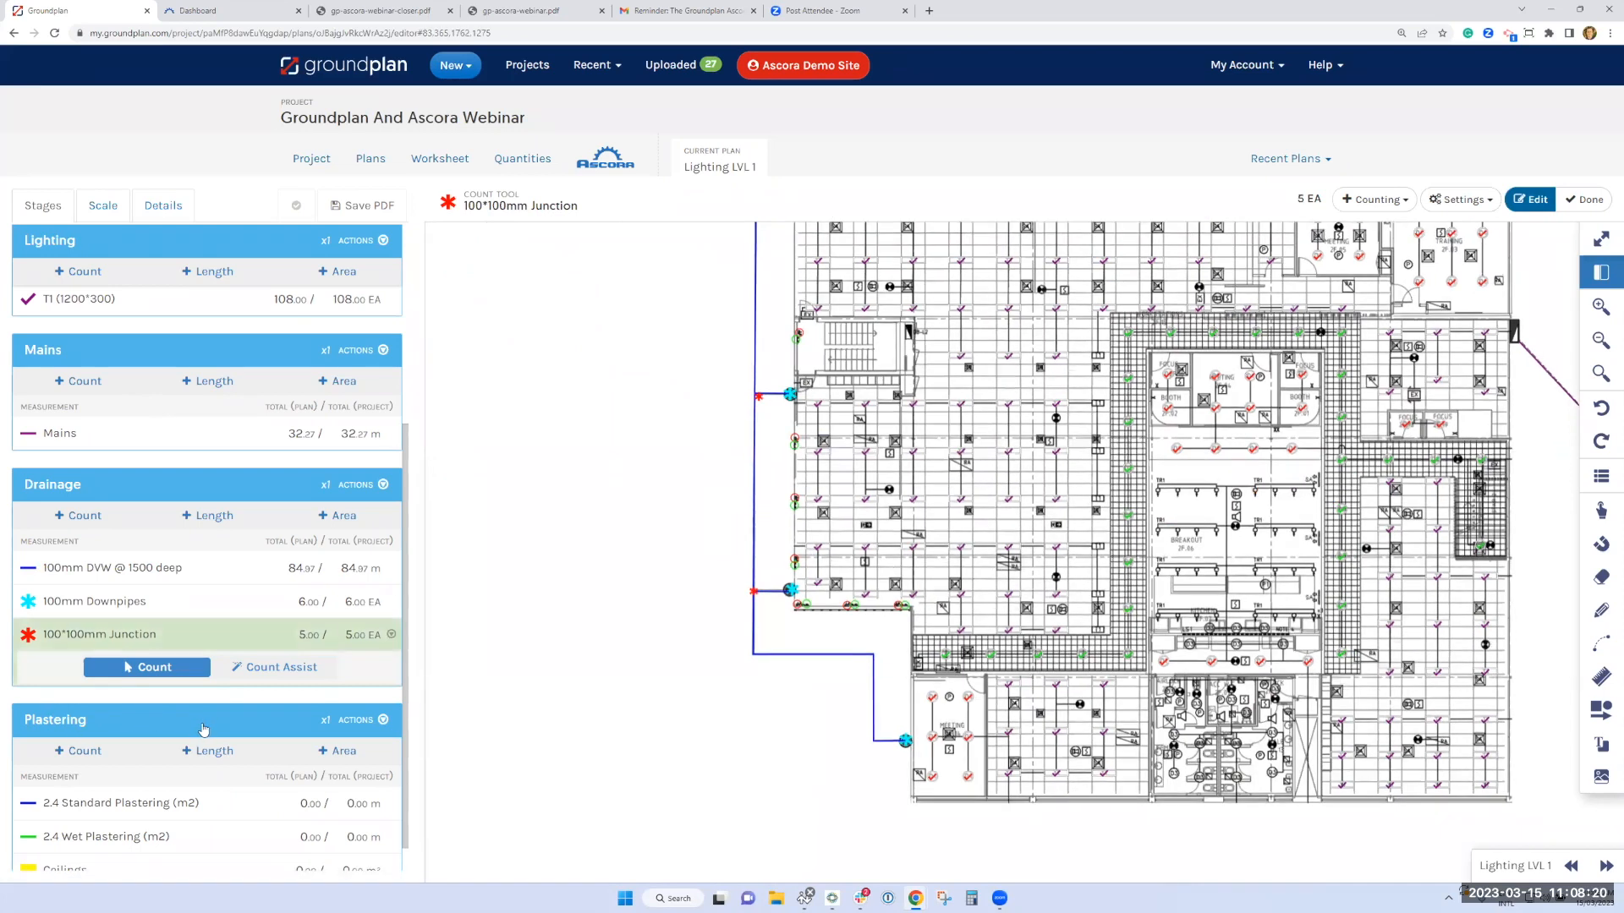
Measure the small right-hand airlock beside the toilets with 2.4 Wet Plastering in Square drawing mode, about 5.7 m around
scroll(203, 729, down, 1)
click(1300, 823)
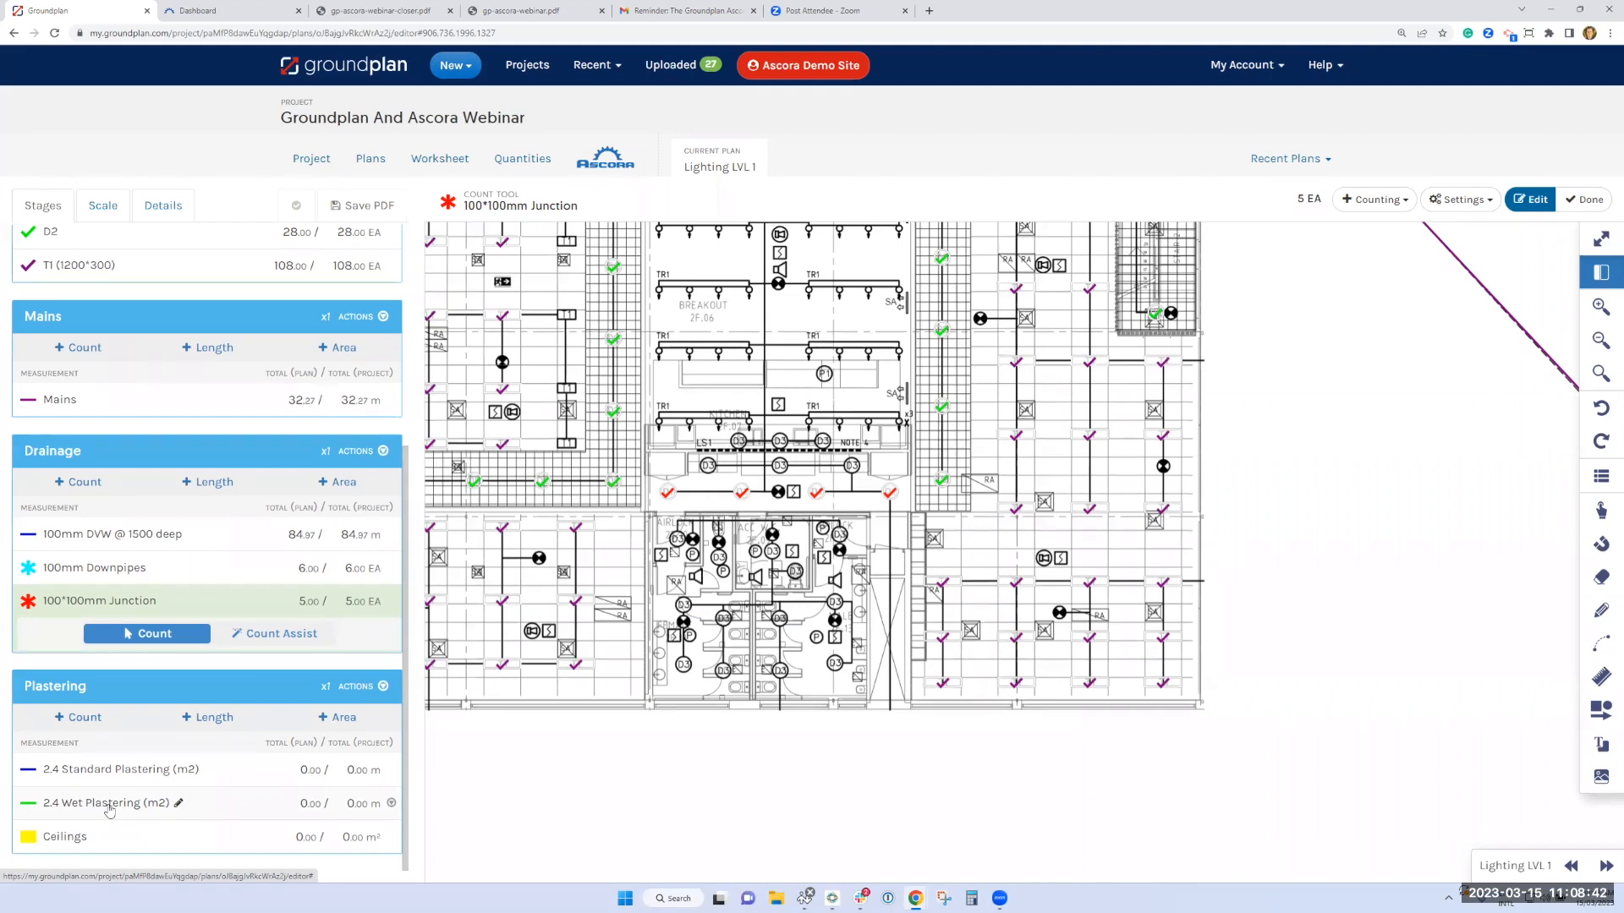
click(109, 811)
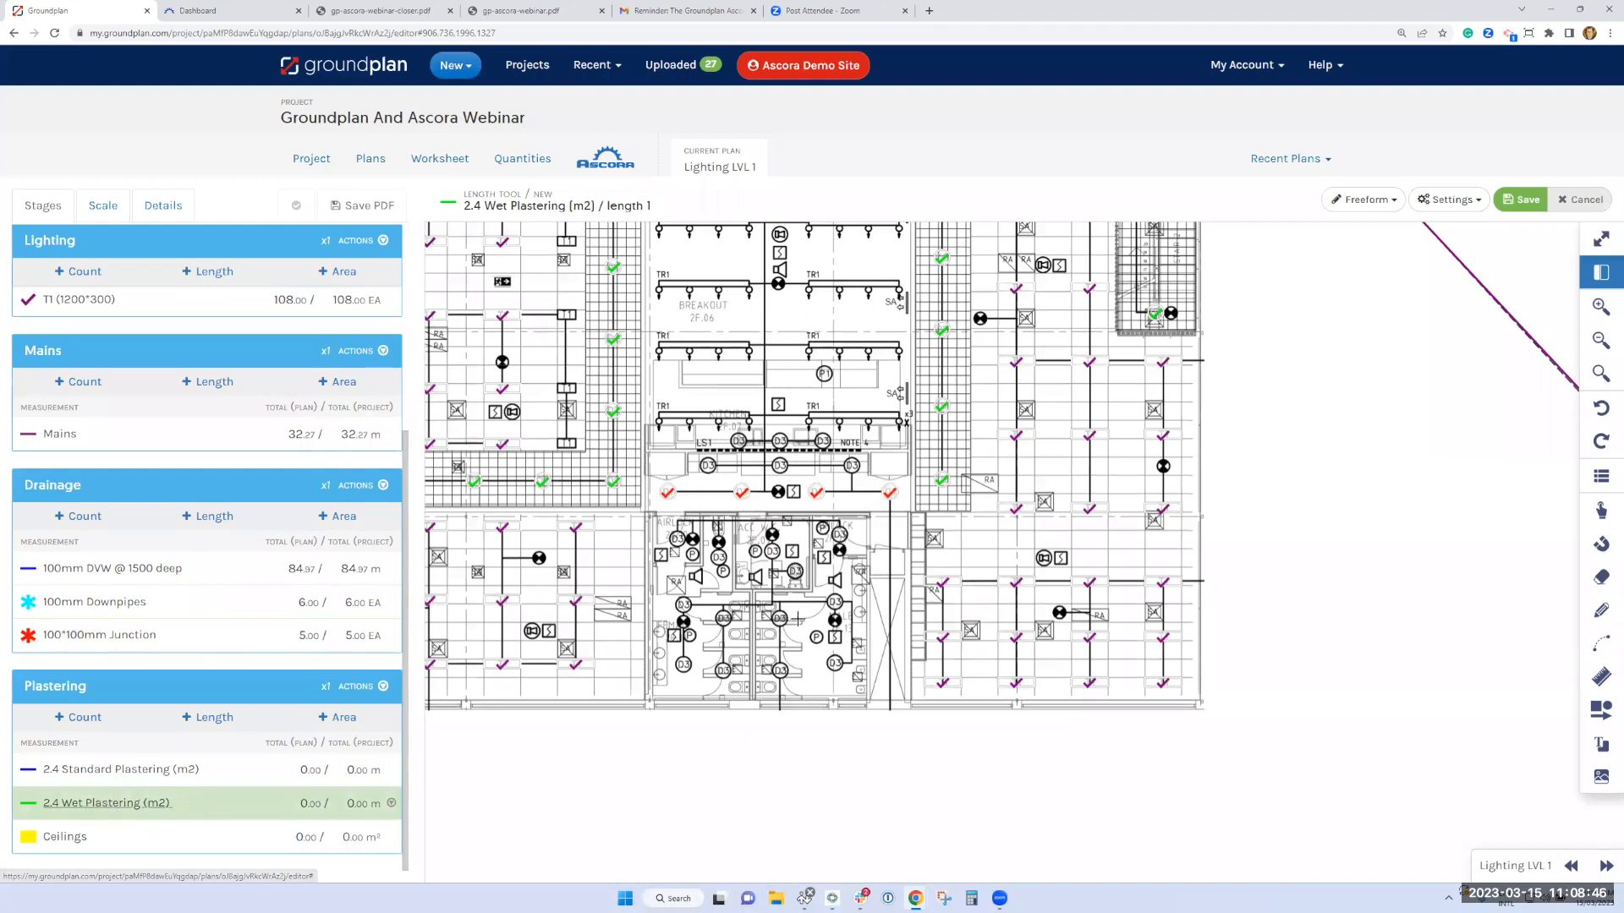
click(1360, 202)
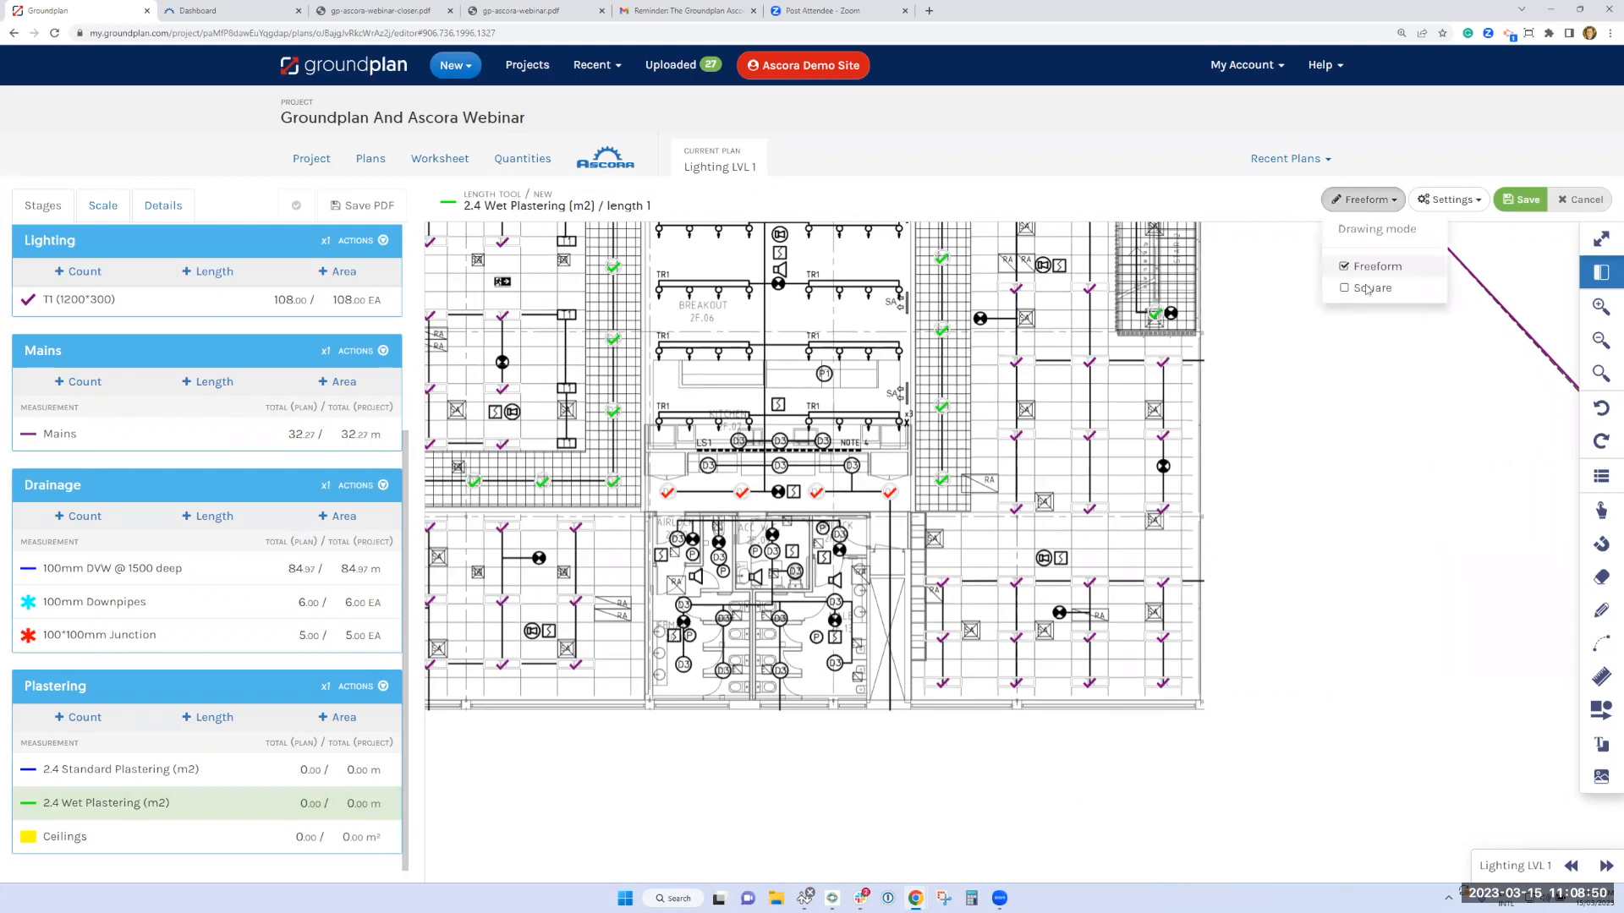
click(1371, 288)
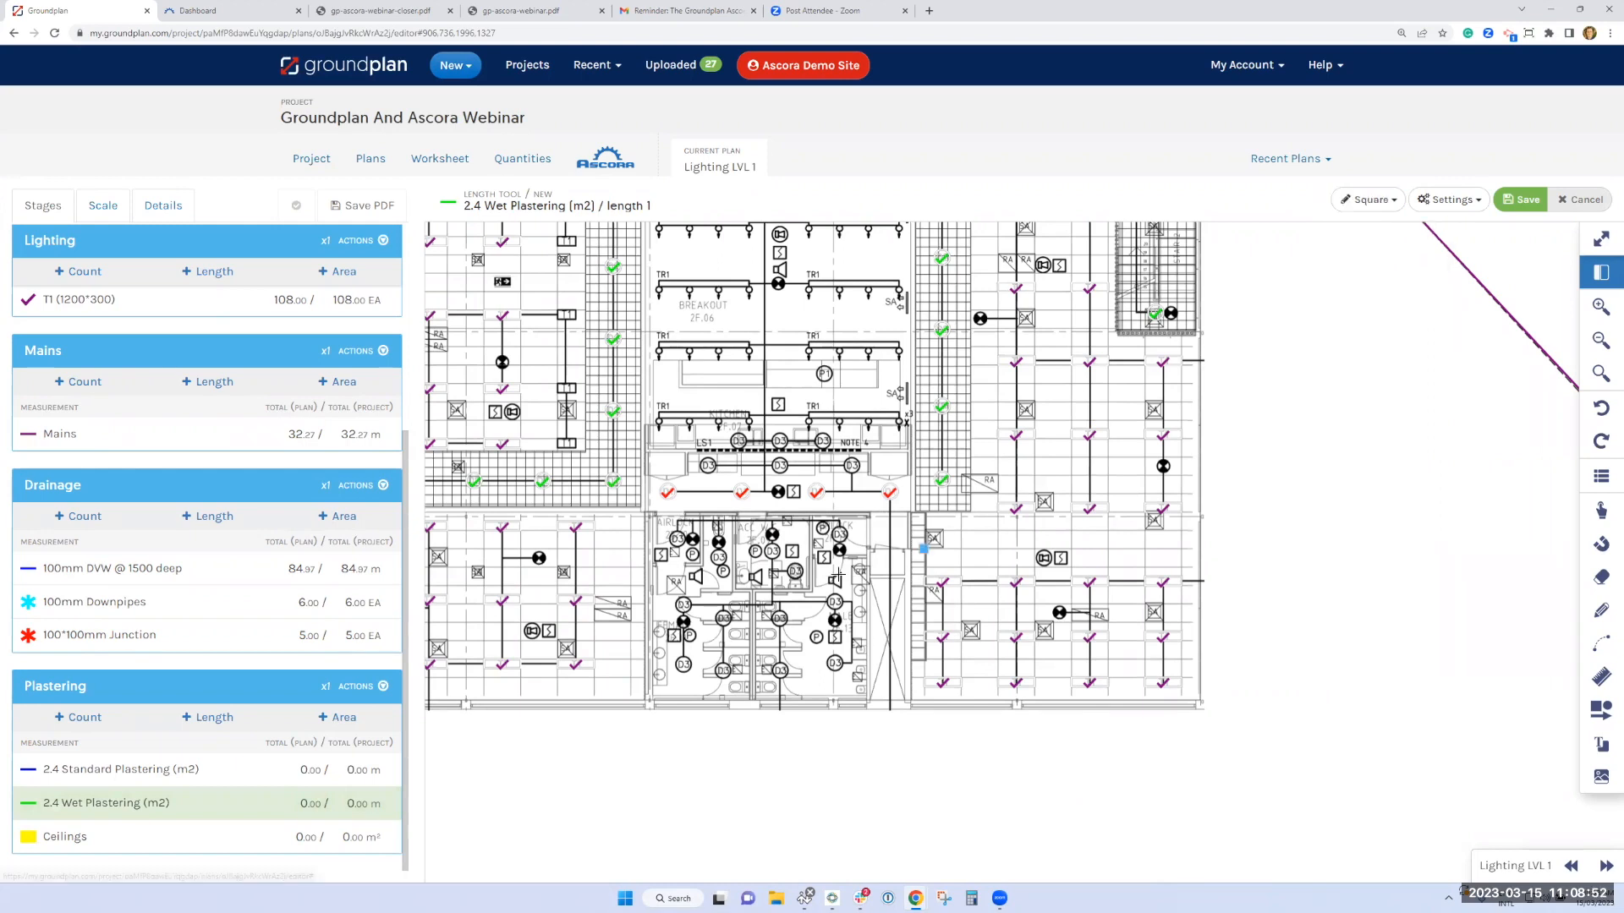
scroll(838, 579, up, 2)
click(859, 486)
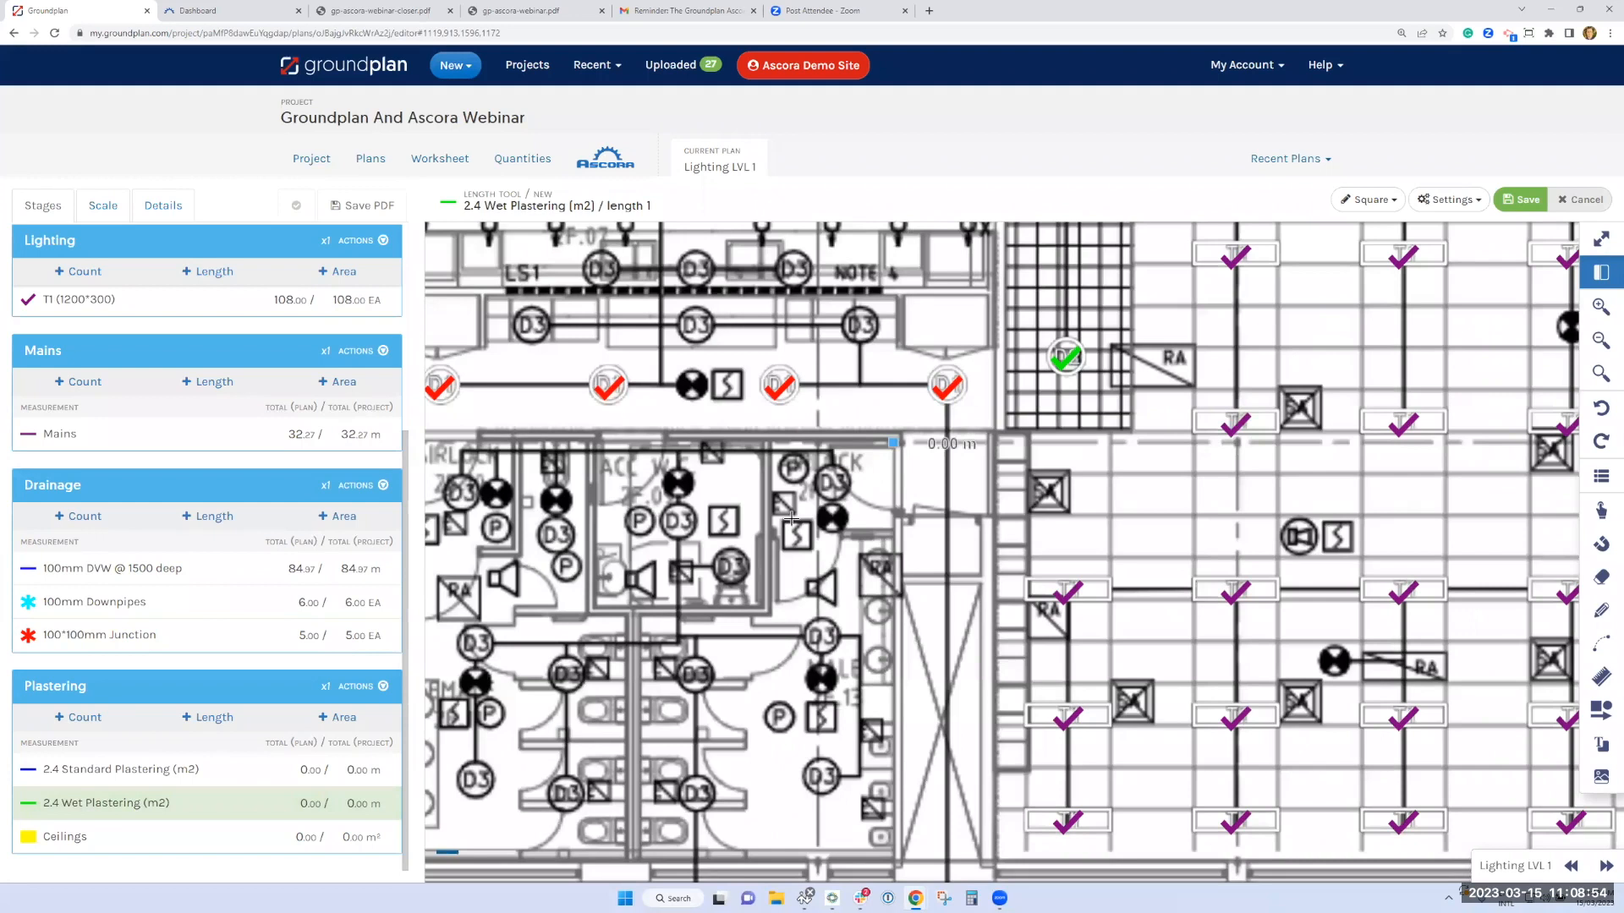
click(778, 527)
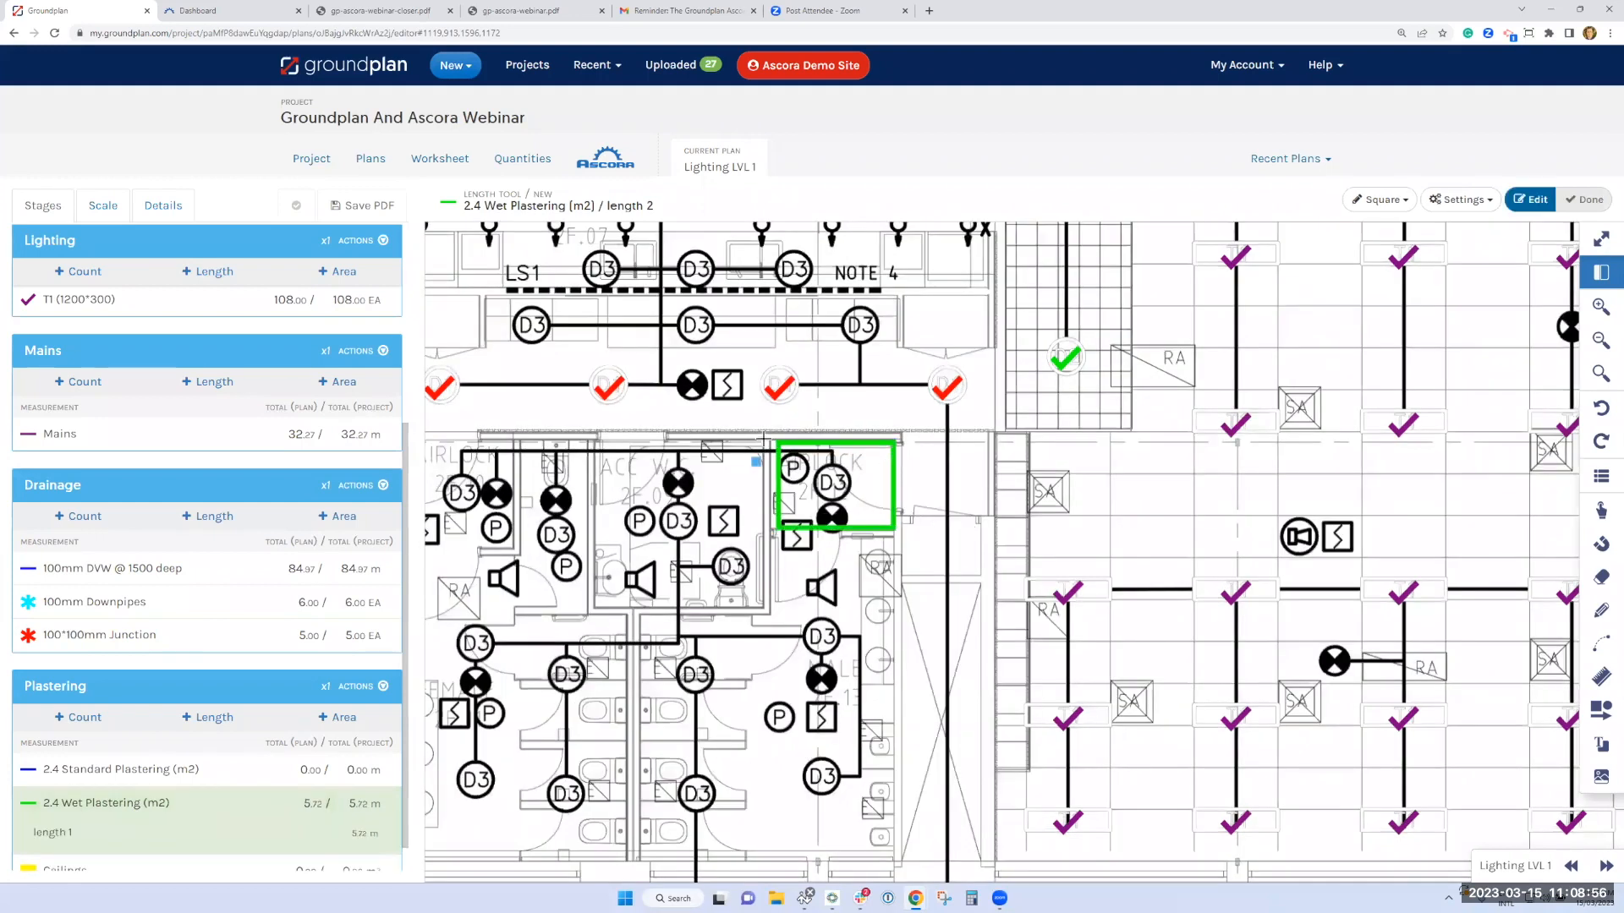
Add square 2.4 Wet Plastering outlines around the accessible WC, the narrow room beside it and the left-hand airlock
click(597, 606)
click(518, 440)
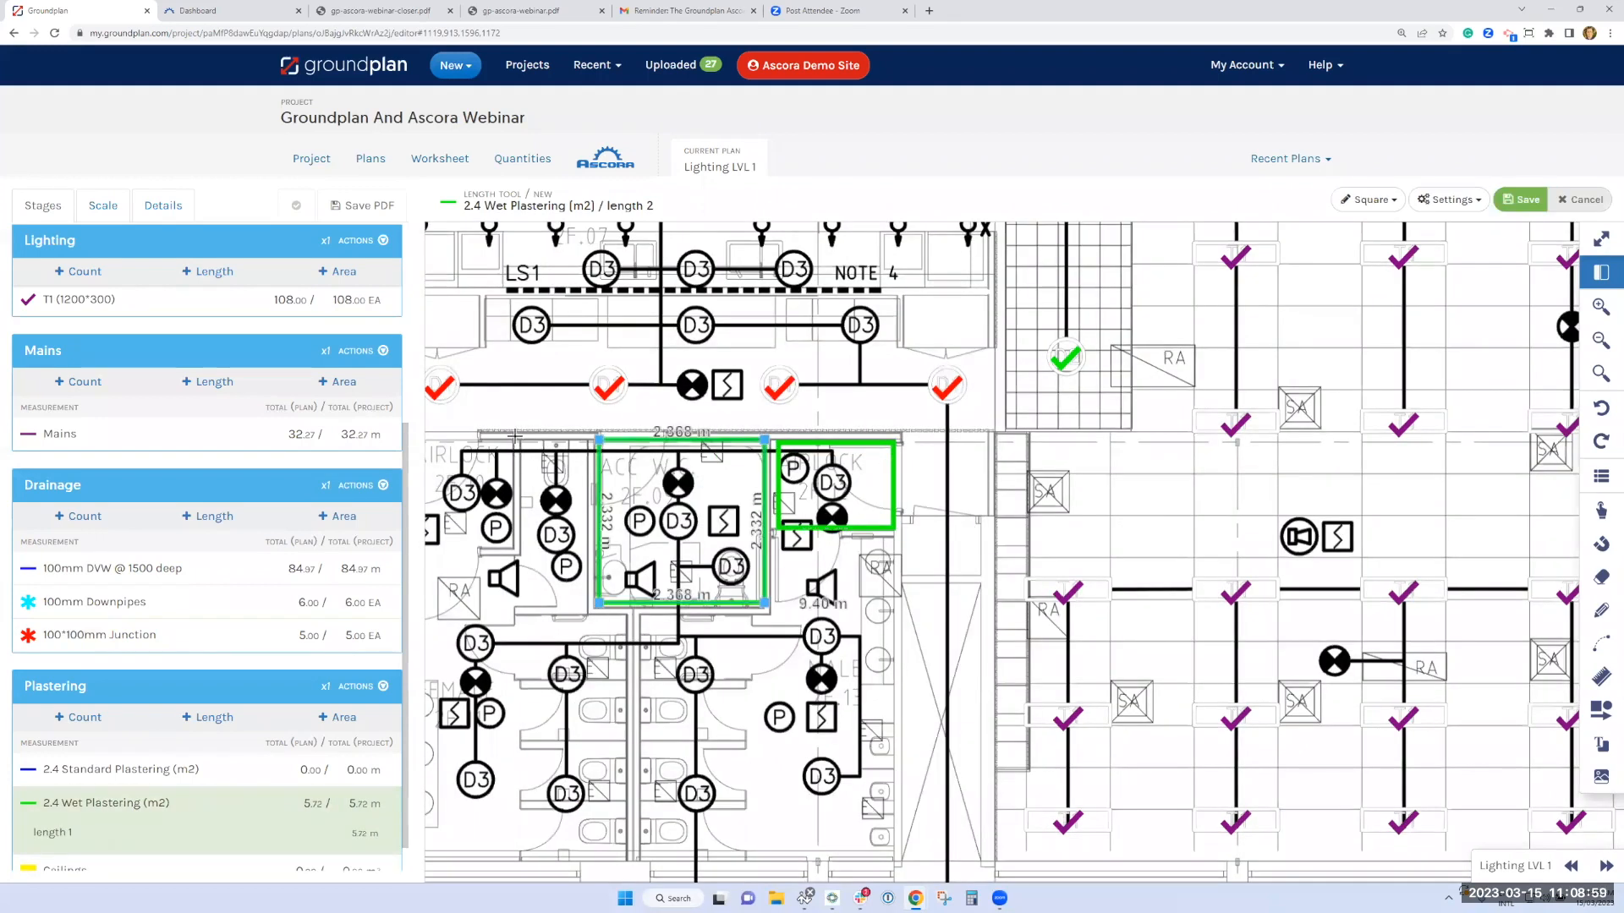
click(582, 606)
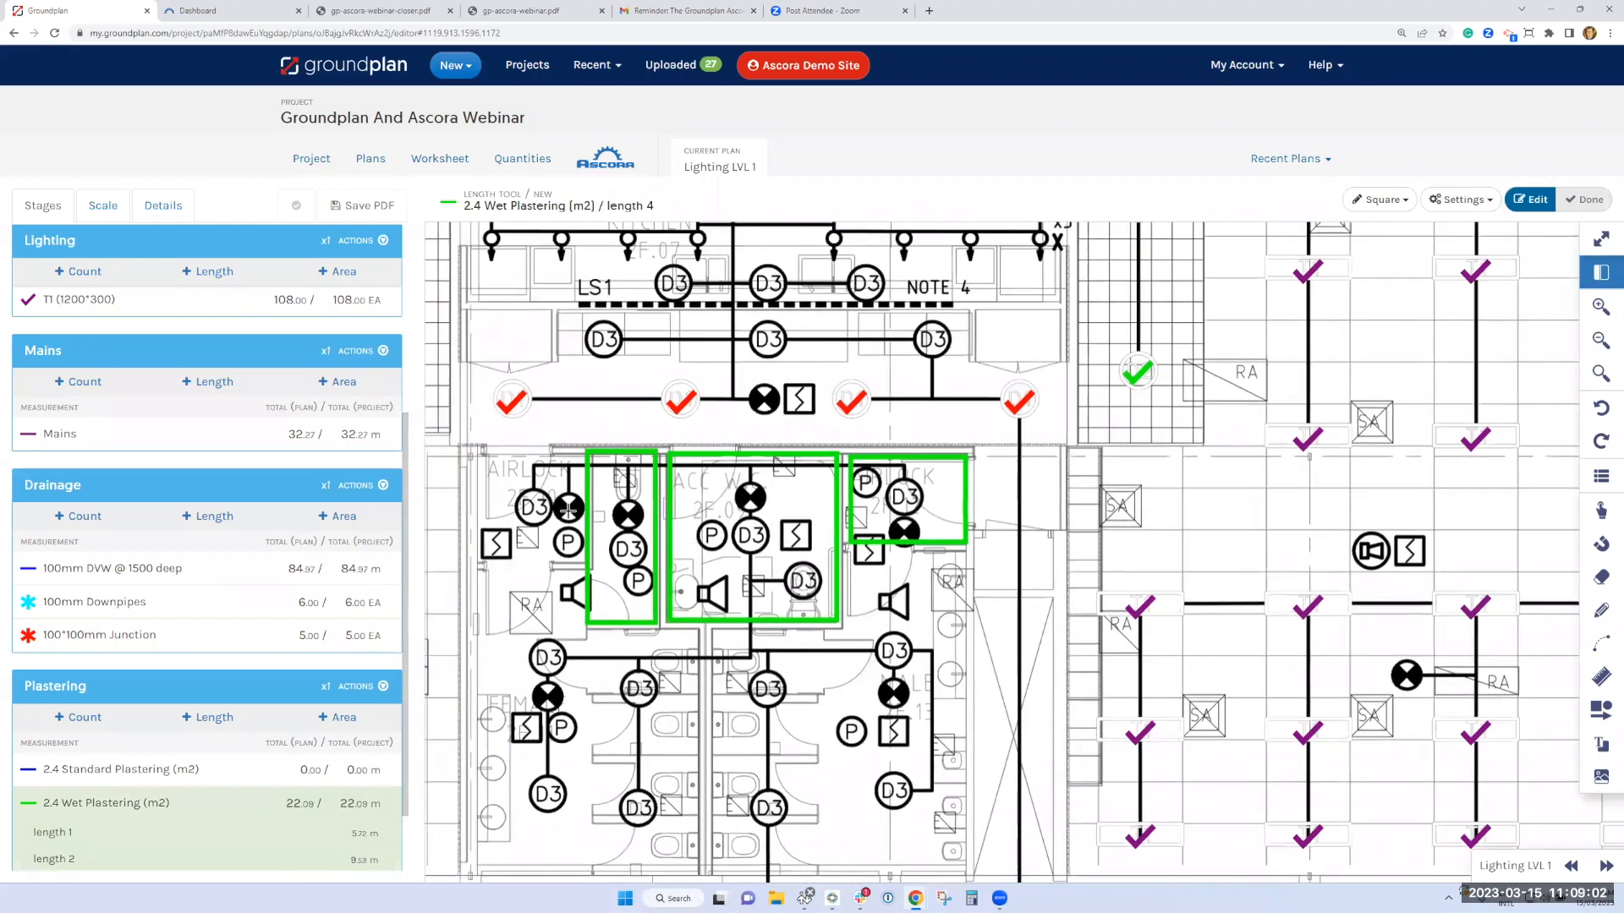
drag(540, 458, 609, 460)
click(539, 456)
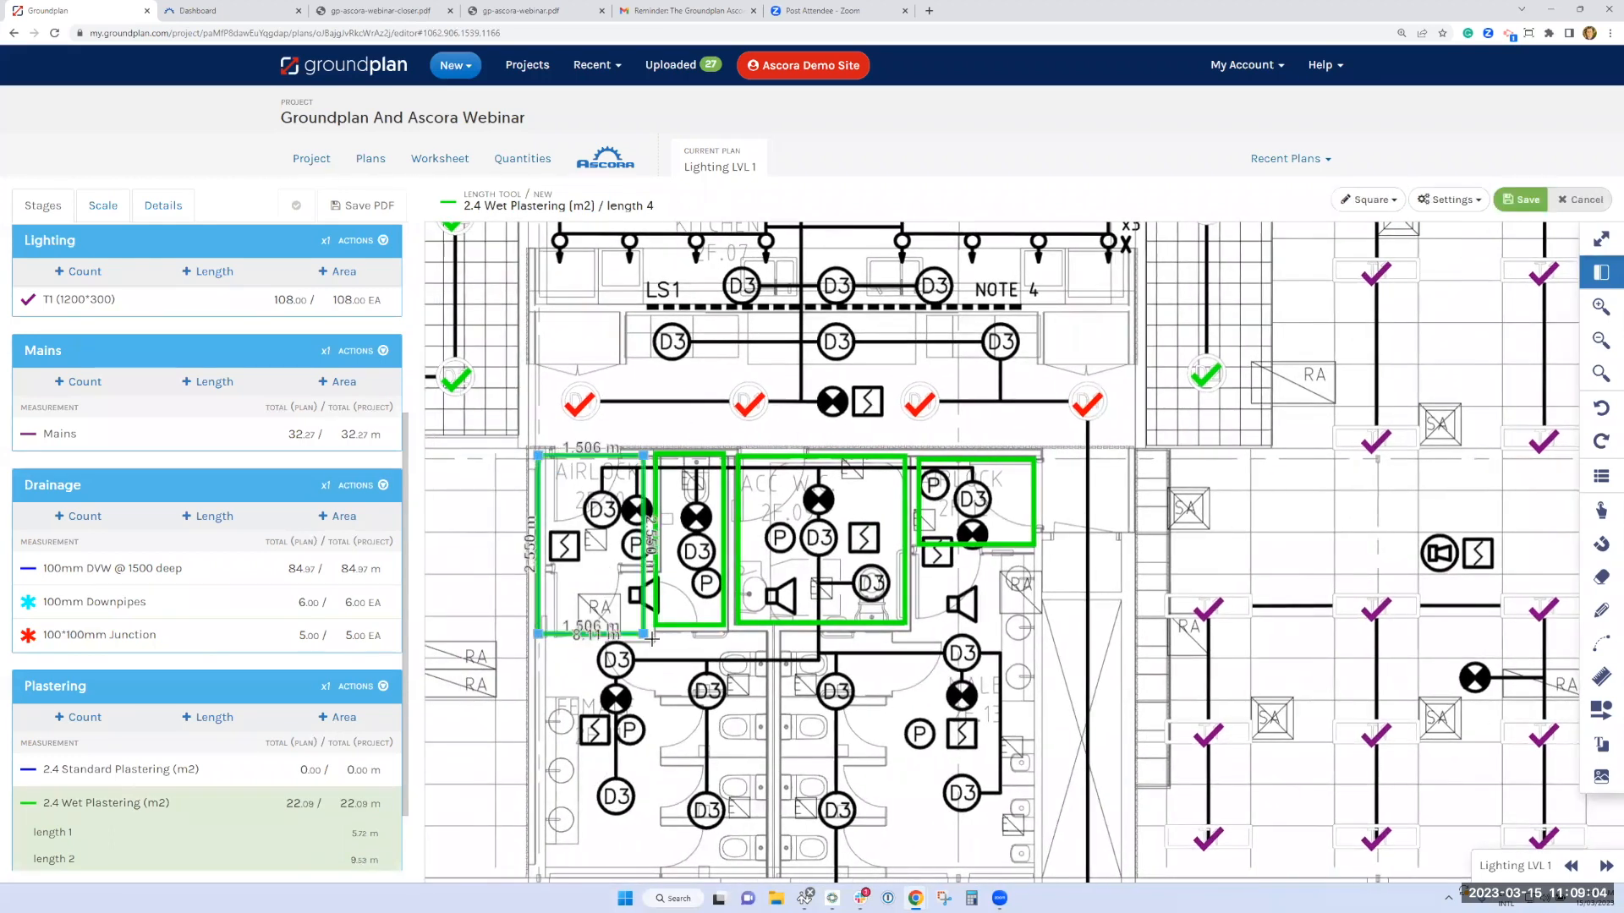
click(652, 641)
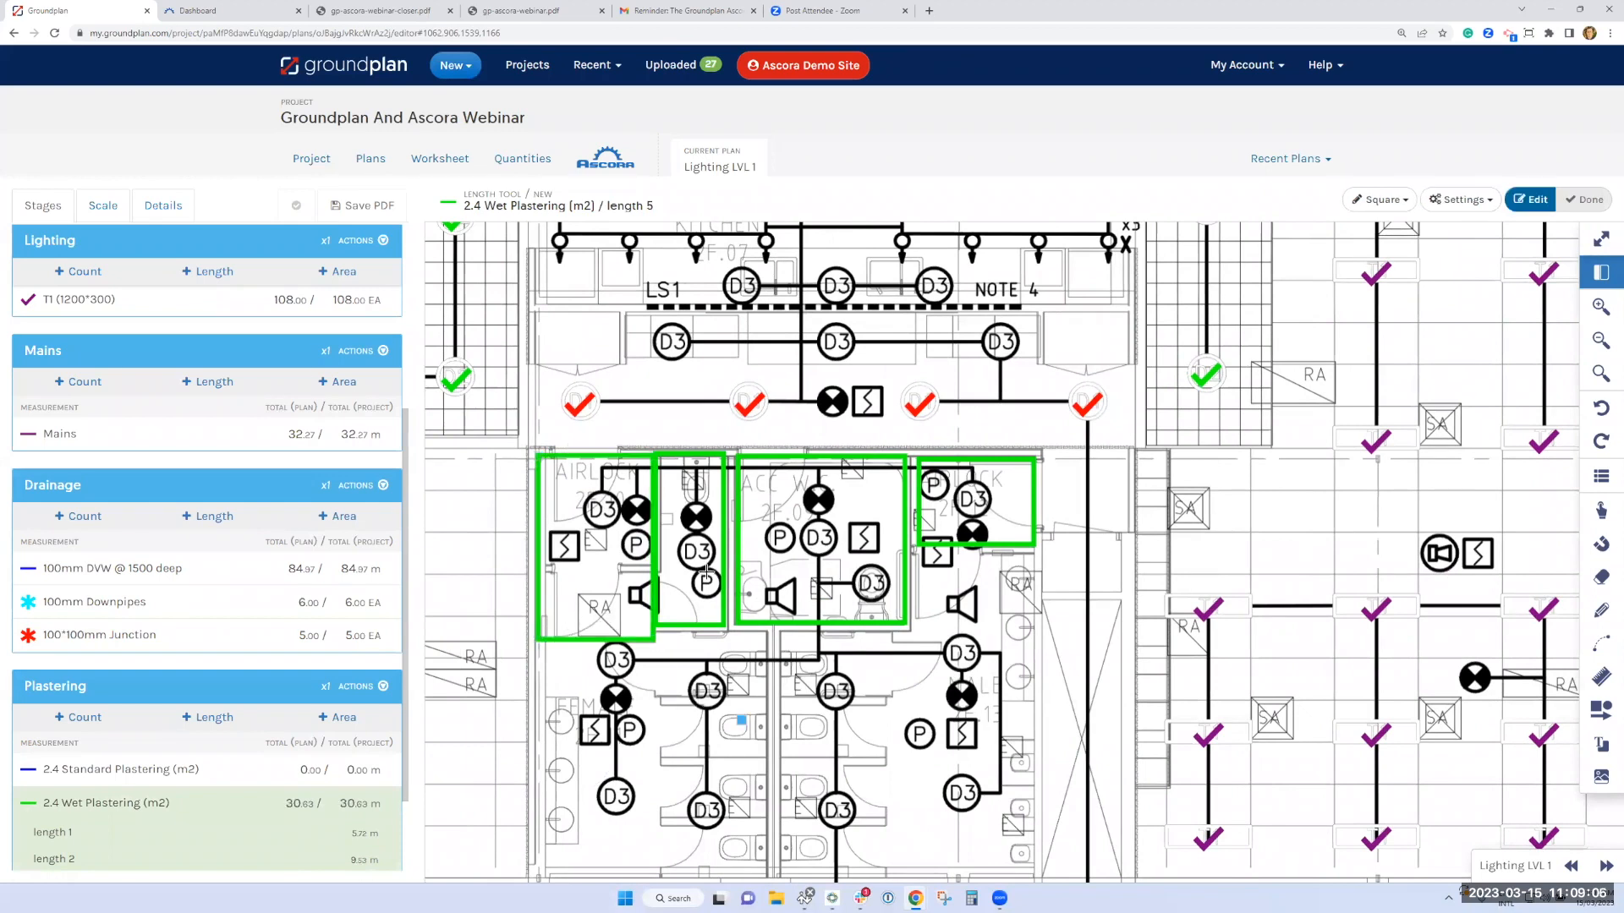
Trace the combined outline of the male and female toilets with 2.4 Wet Plastering in Freeform drawing mode
scroll(706, 571, down, 4)
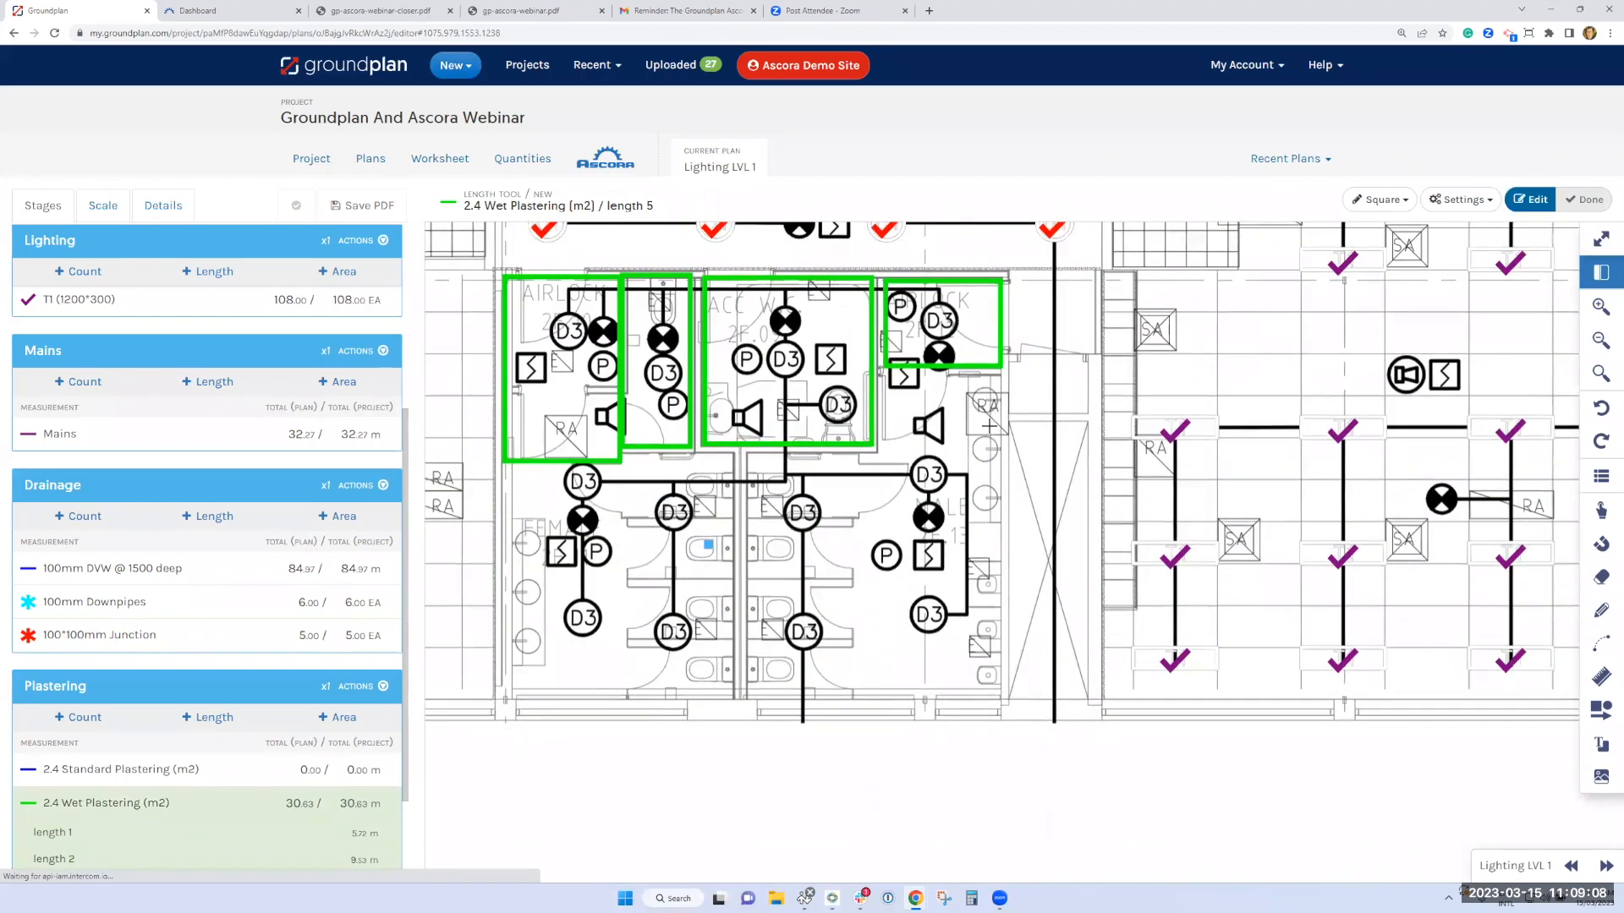
click(1370, 203)
click(1377, 267)
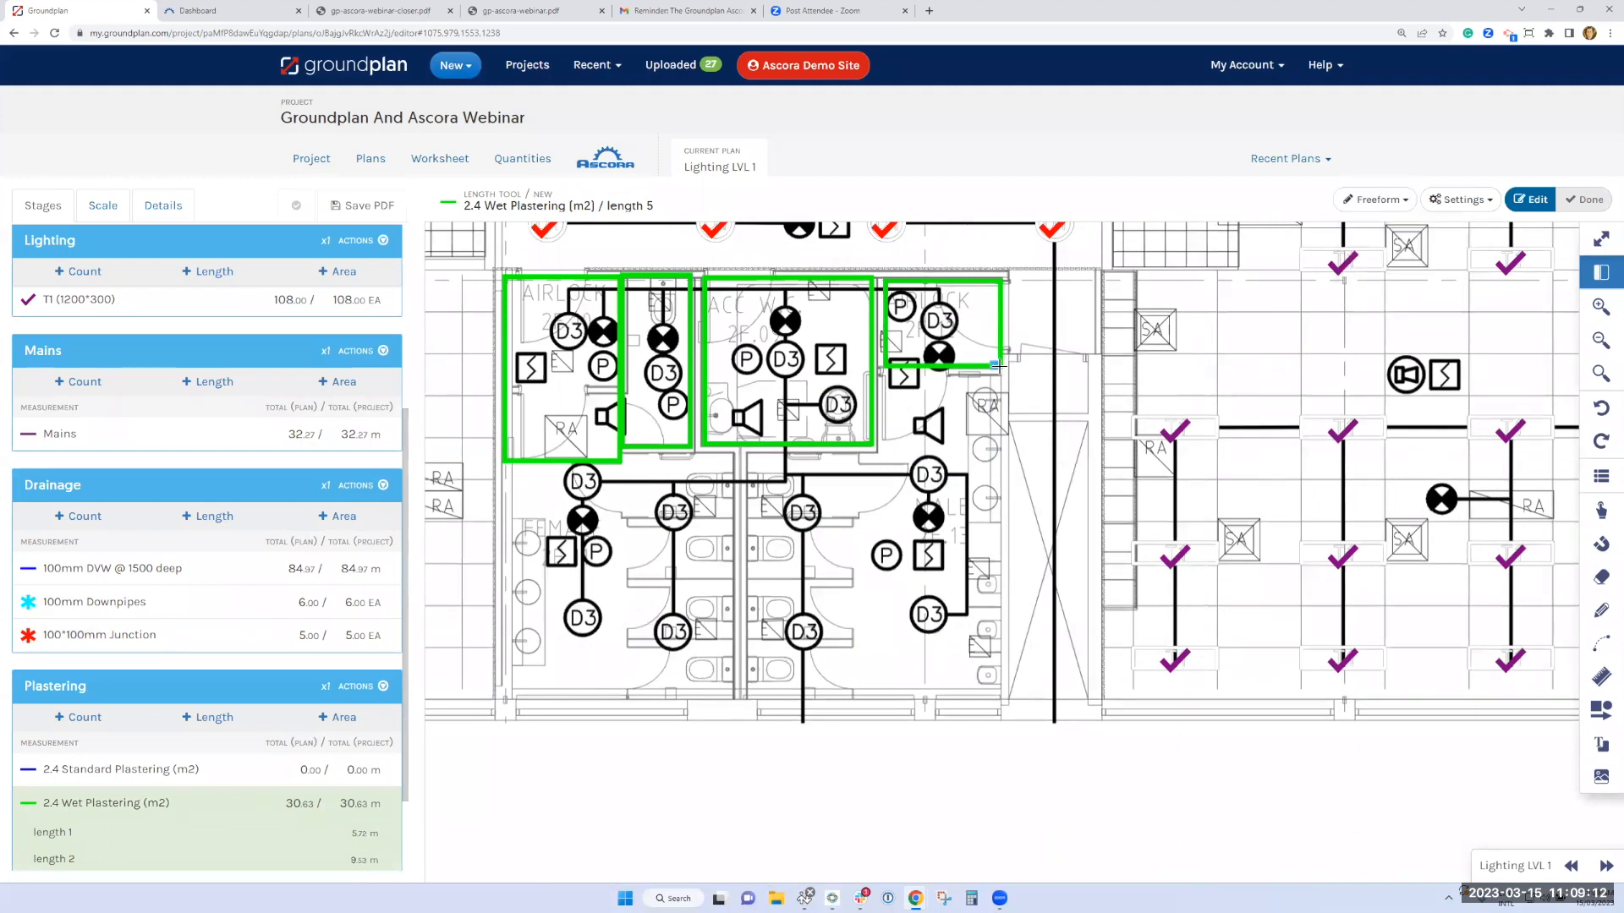
click(998, 365)
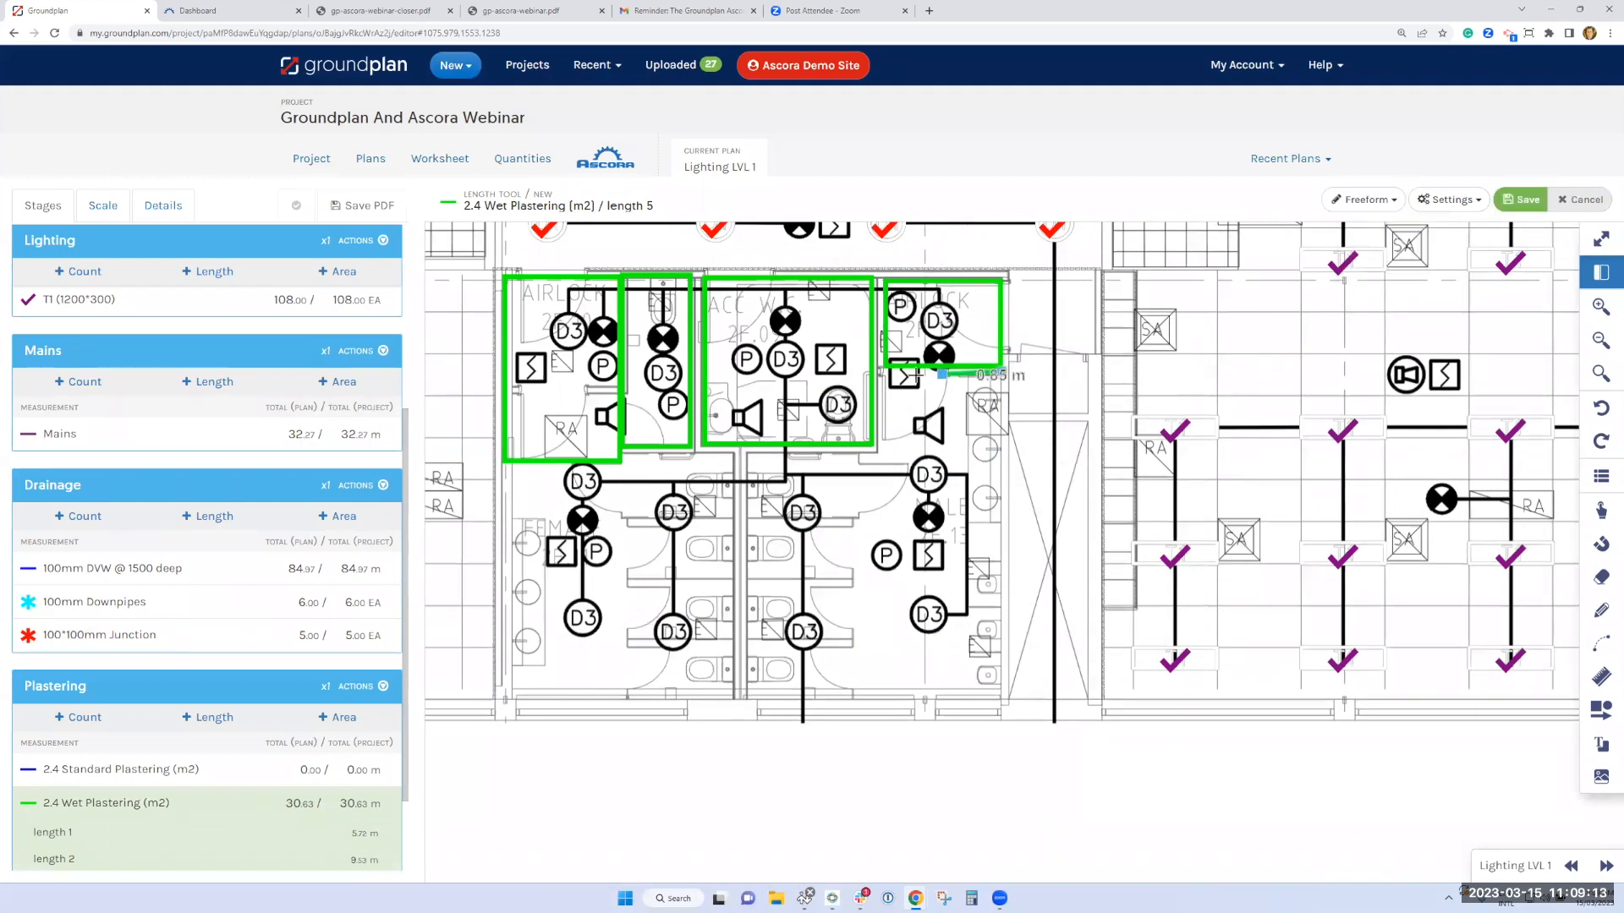
click(880, 369)
click(877, 454)
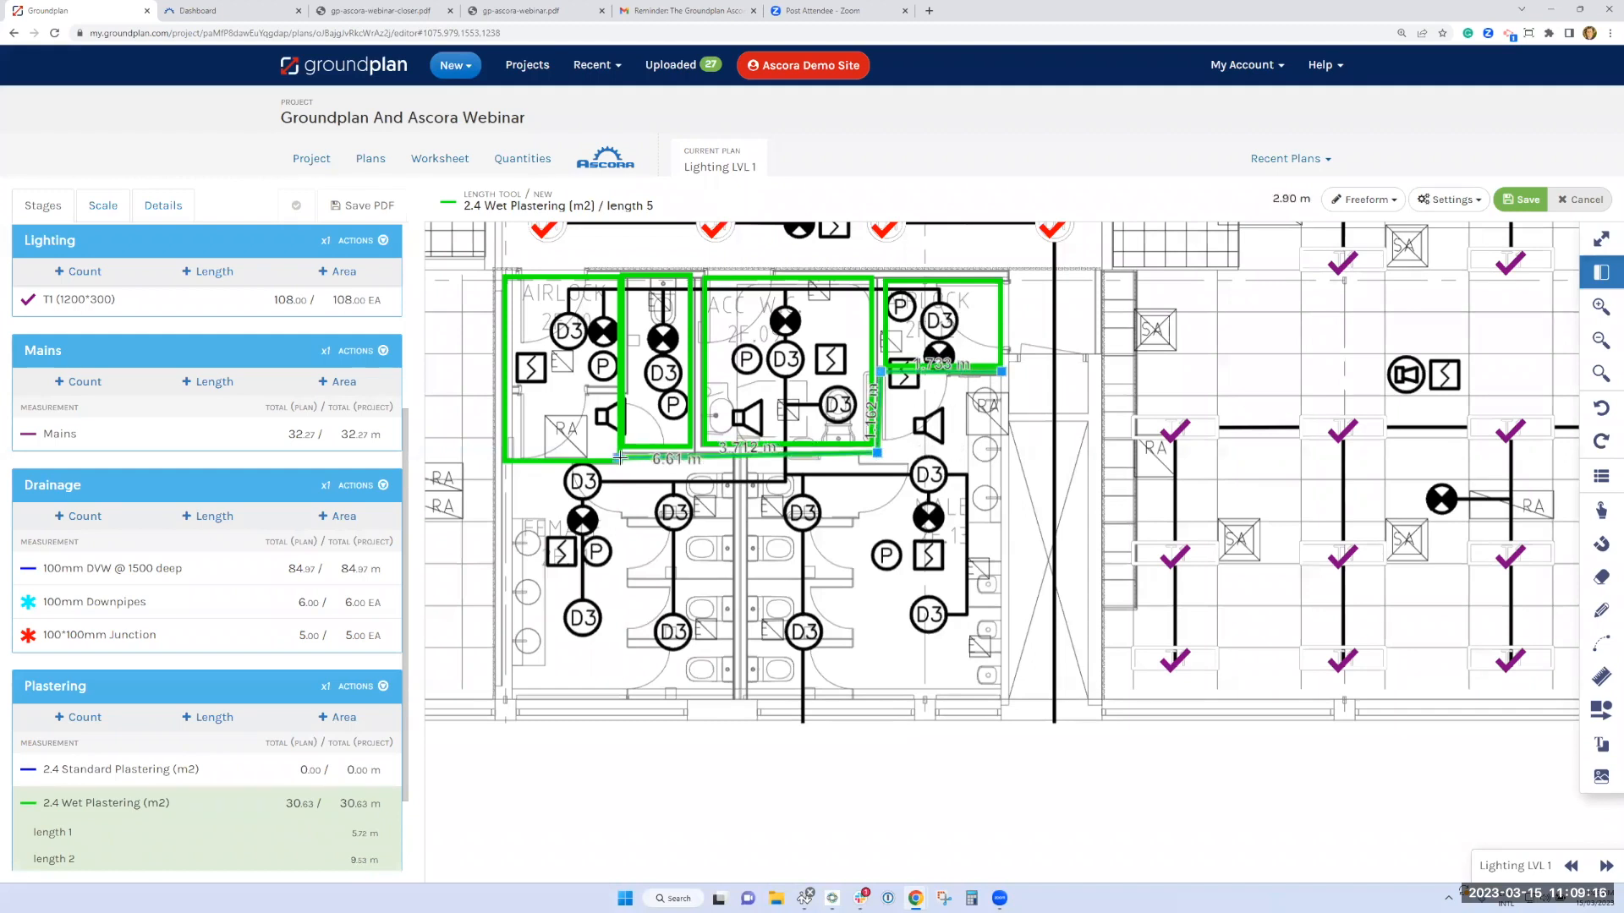
click(628, 458)
click(628, 467)
click(505, 470)
click(497, 694)
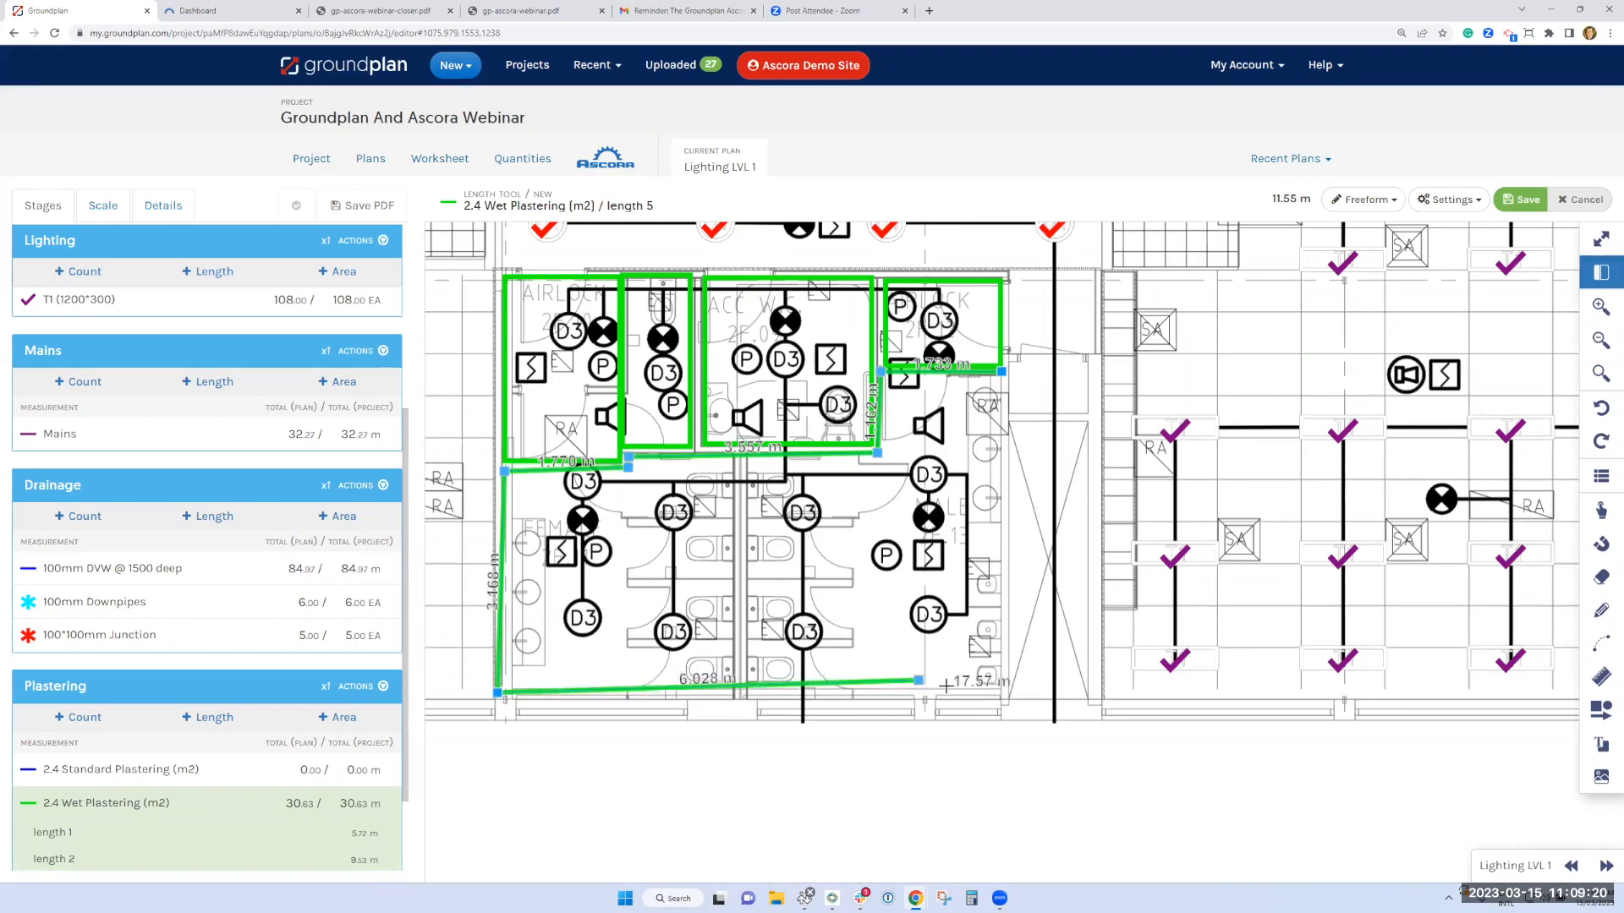
click(1008, 692)
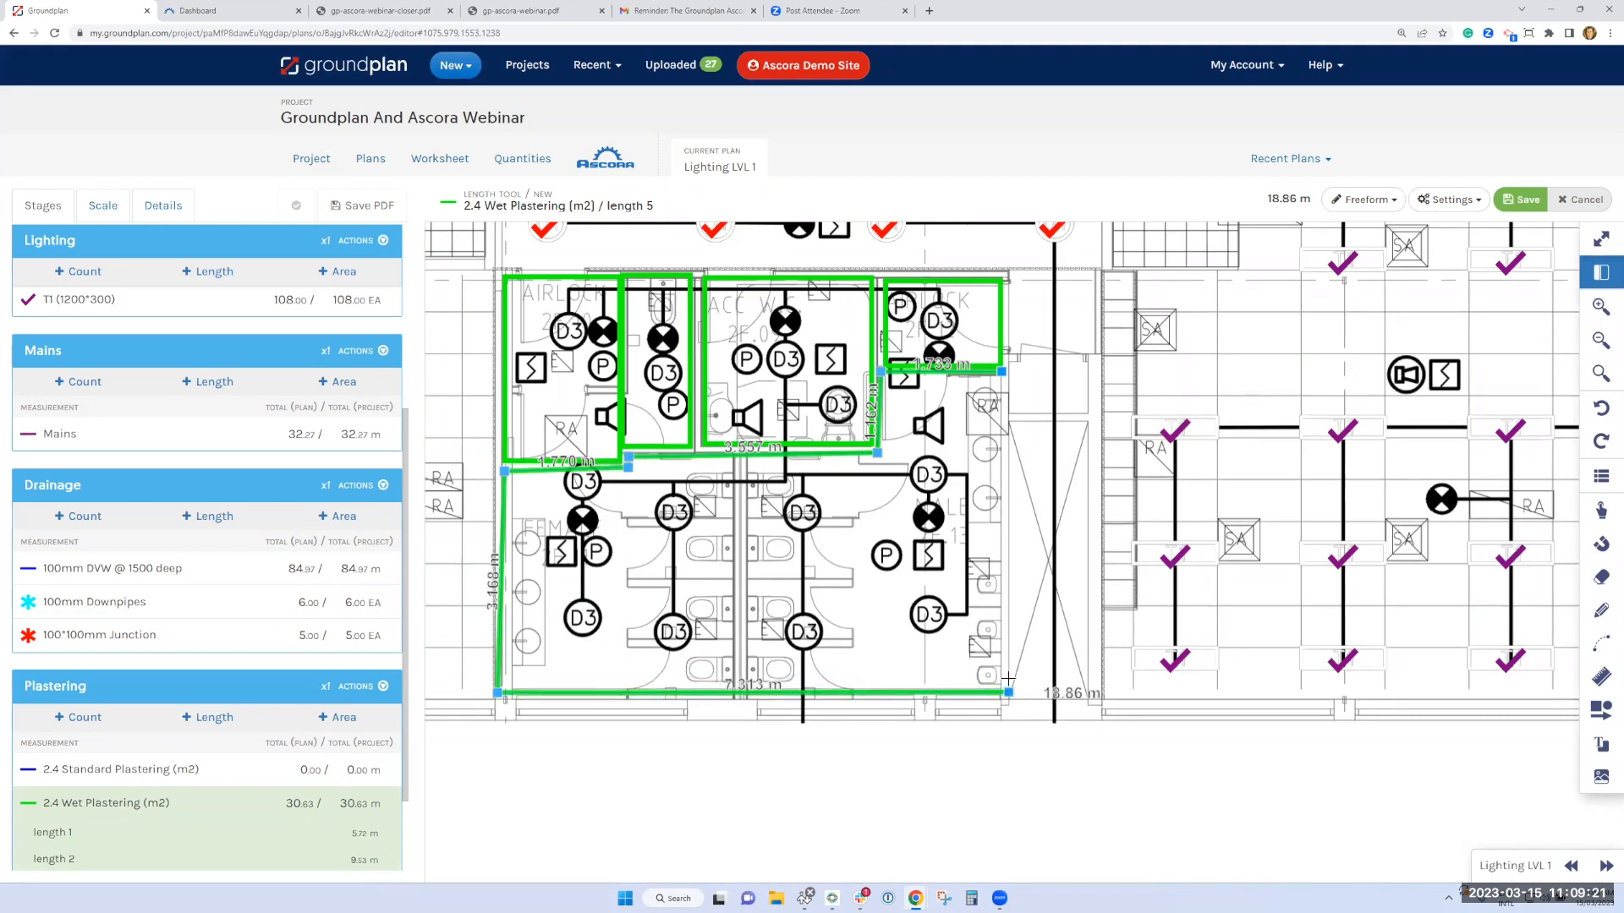
double_click(1001, 370)
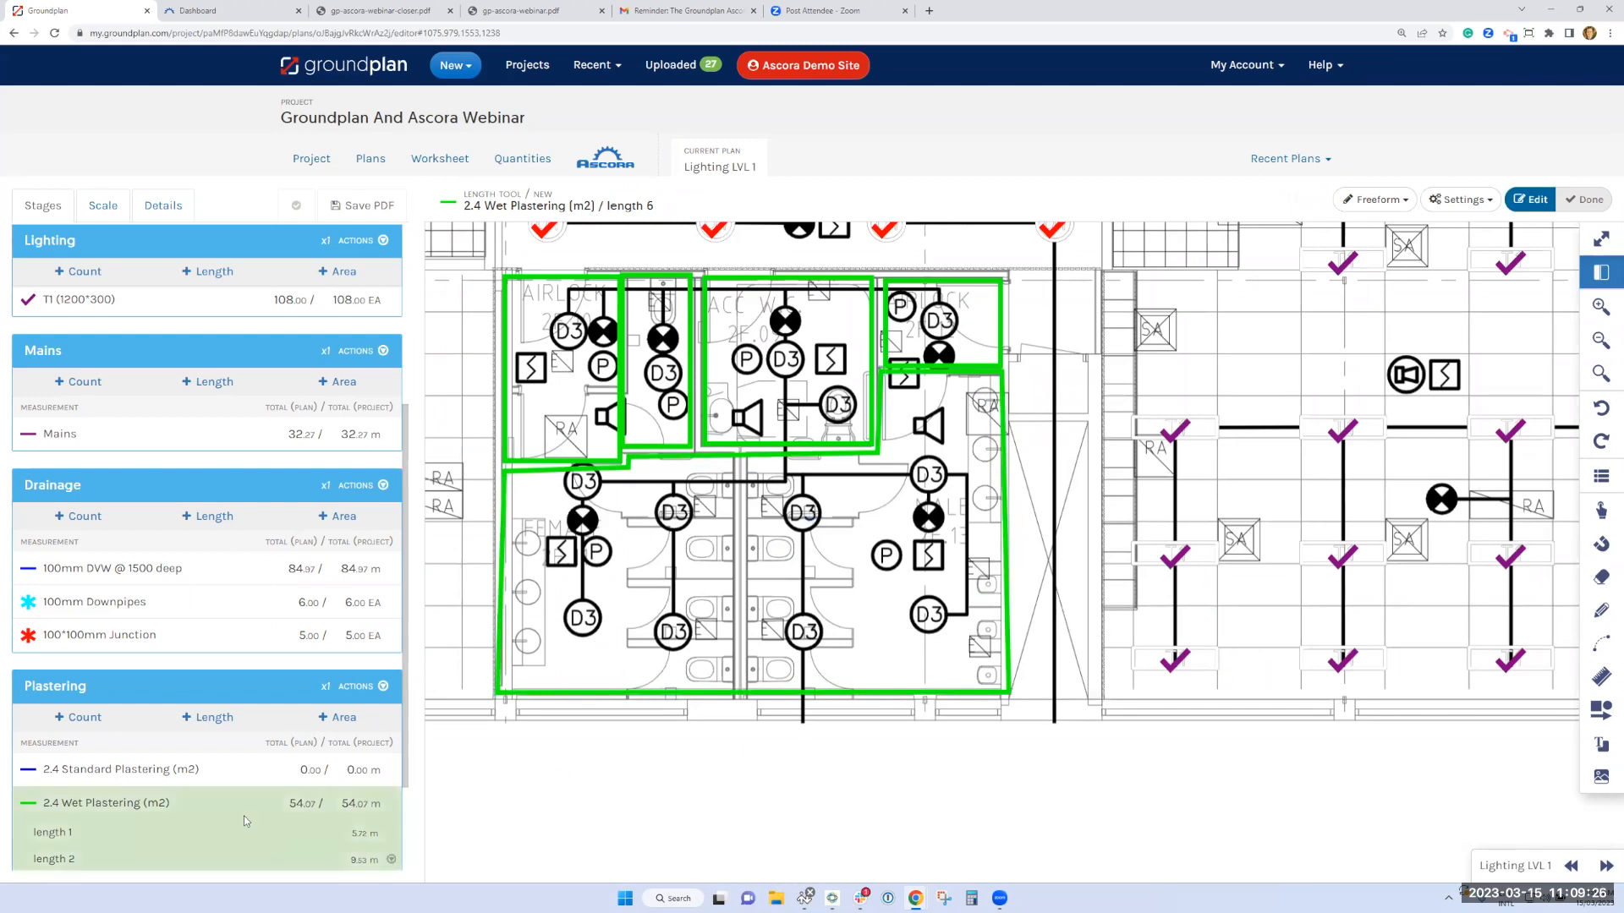
Trace the perimeter of the large open area right of the toilets with 2.4 Standard Plastering, about 51 m around
click(84, 777)
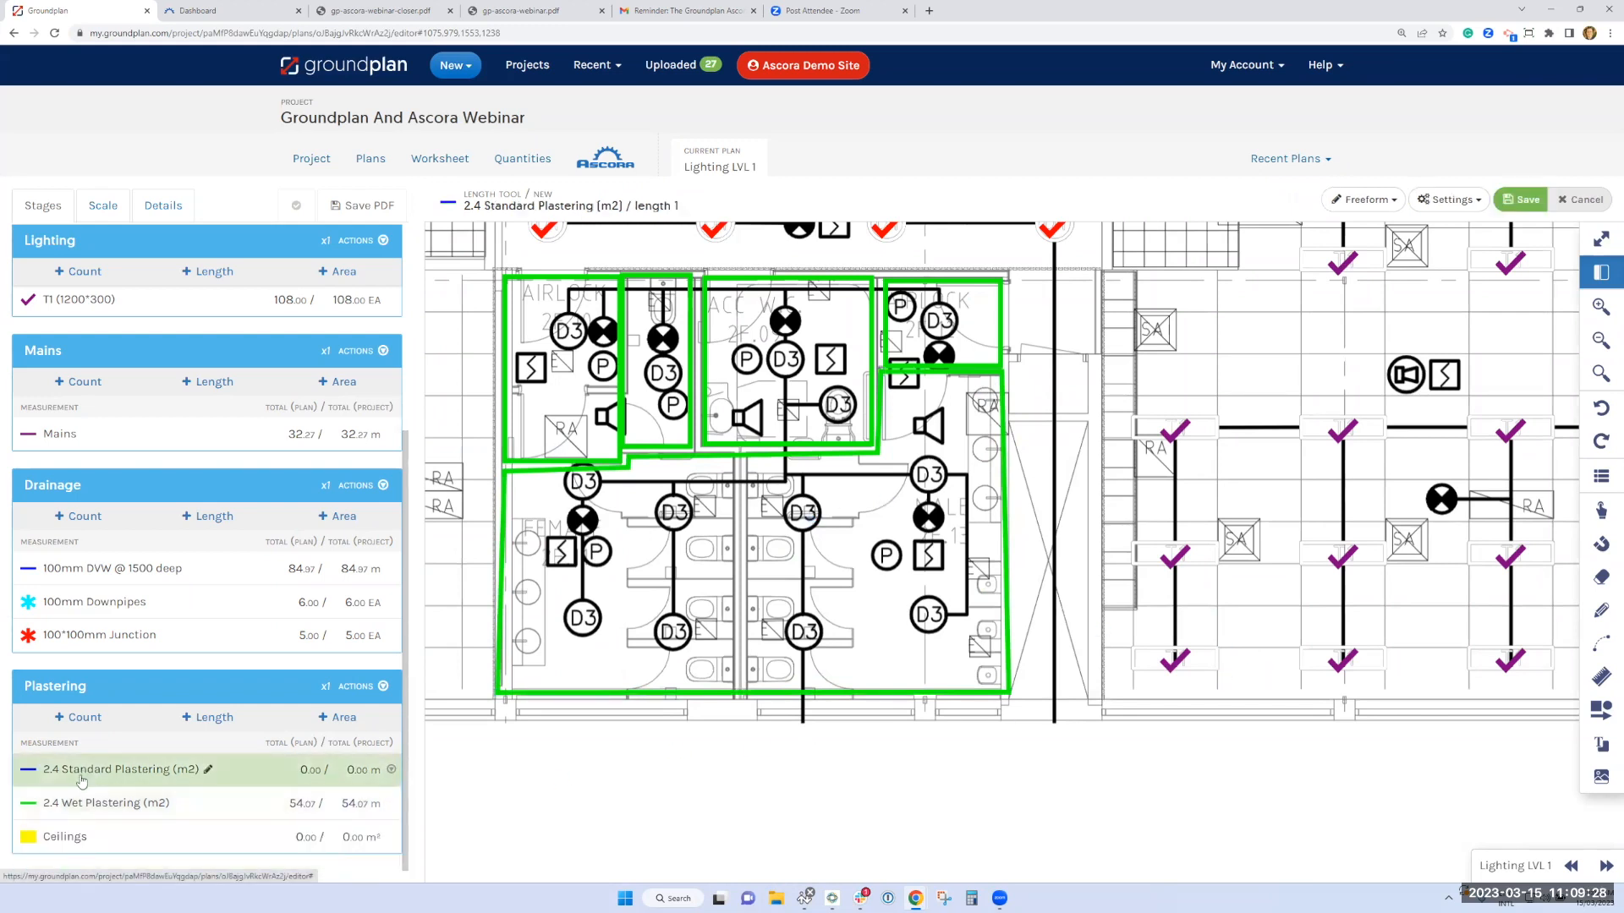
scroll(1298, 656, down, 1)
scroll(985, 744, down, 3)
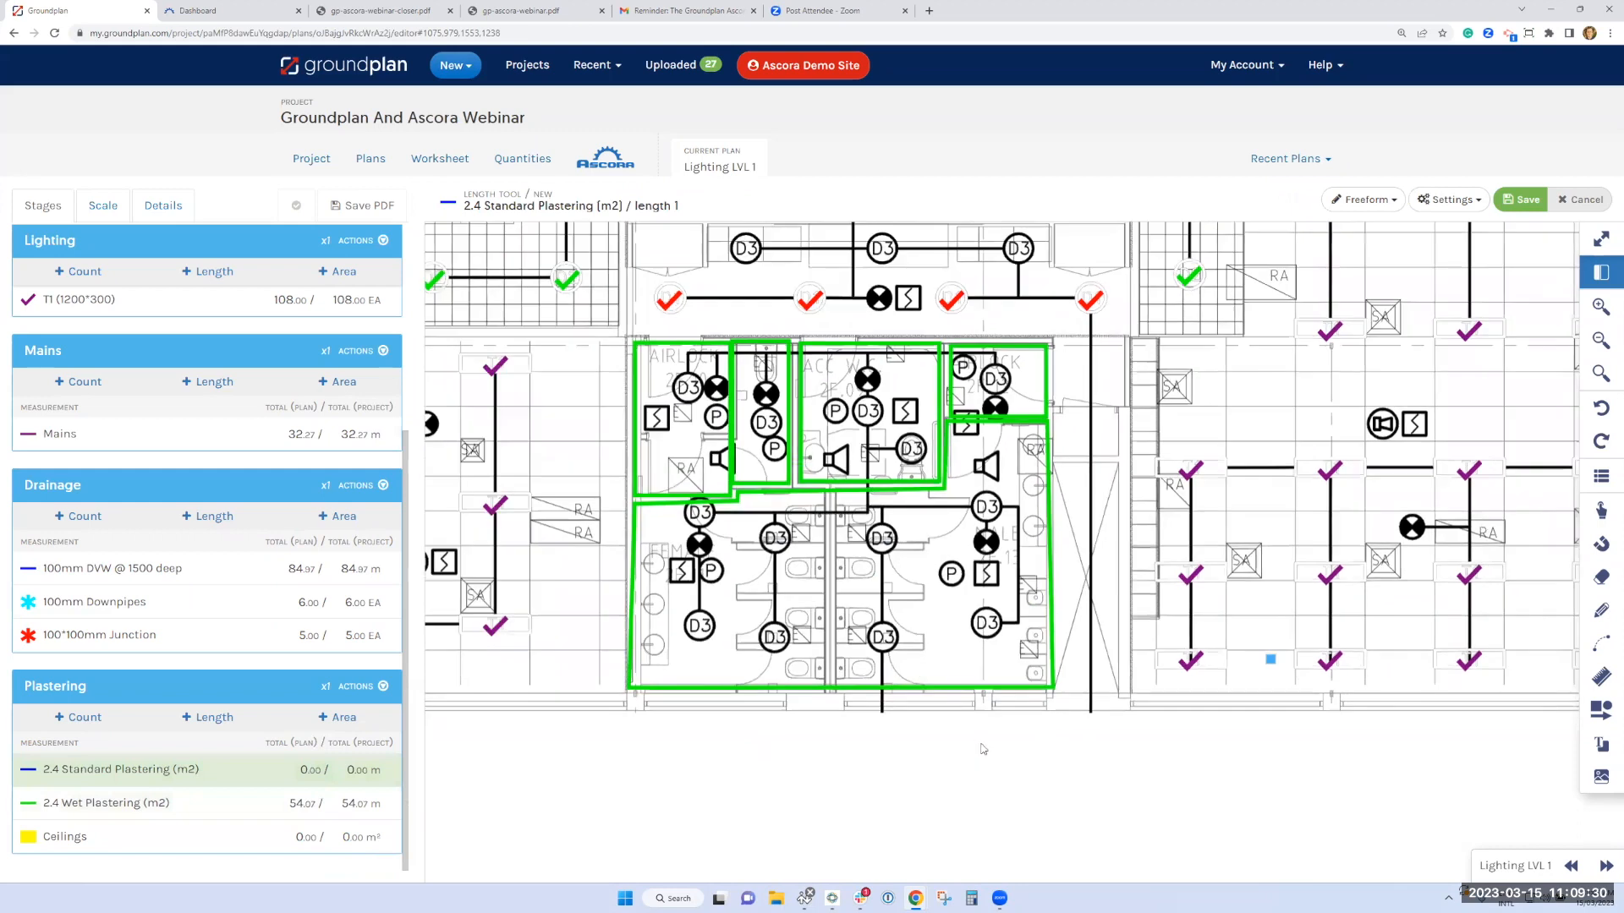
mouse_move(1286, 662)
mouse_down()
mouse_move(1203, 707)
mouse_move(1016, 757)
mouse_up()
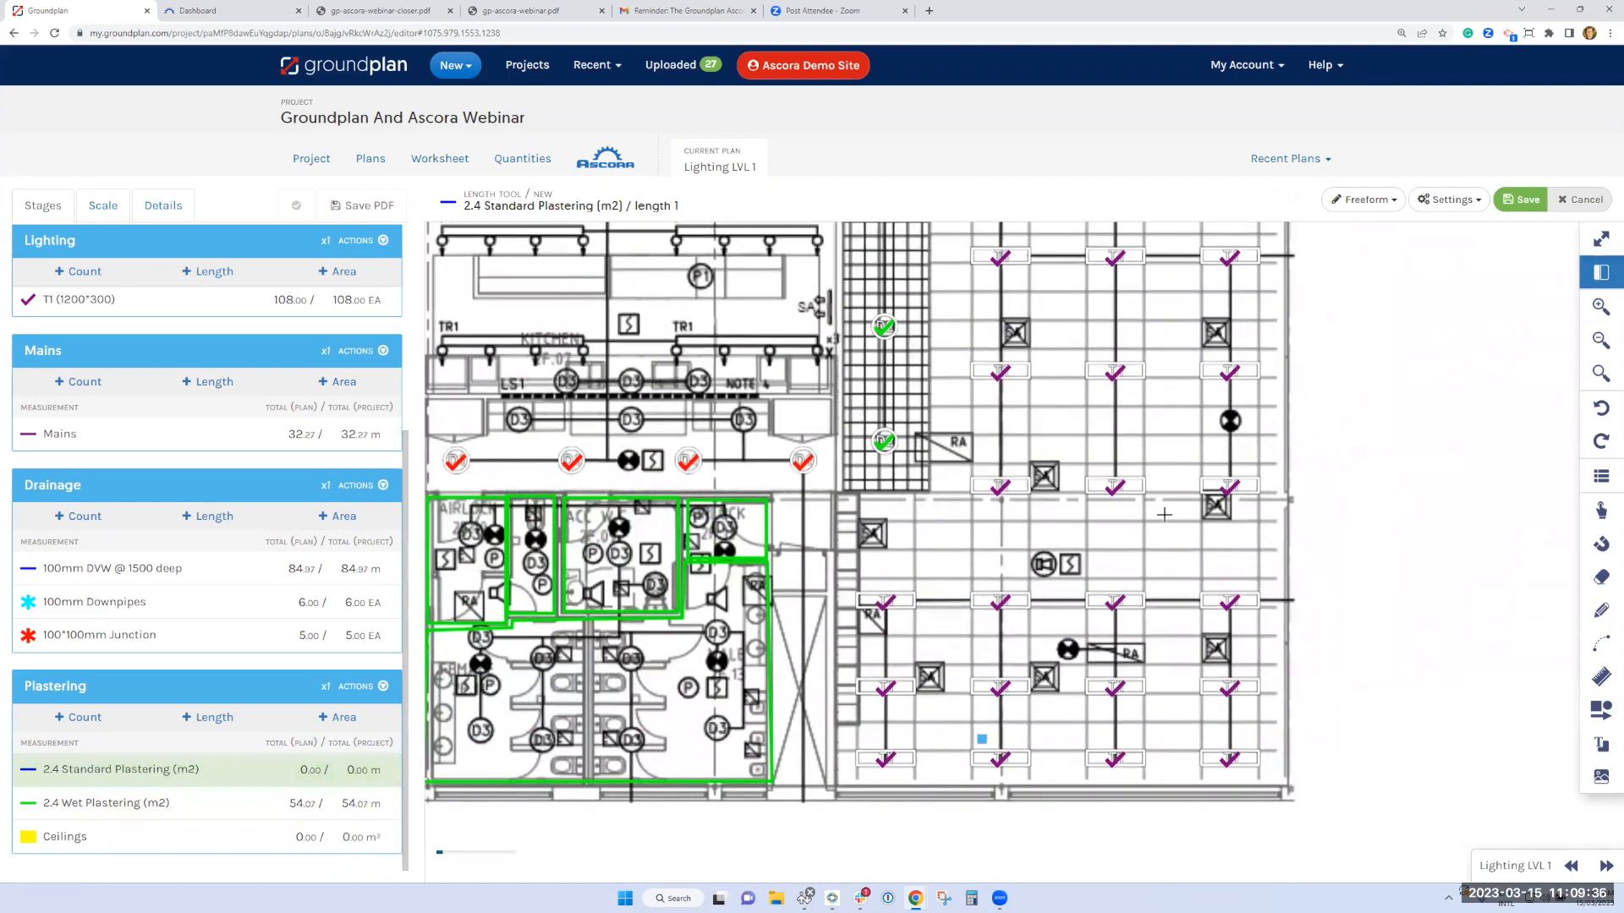
scroll(982, 739, down, 3)
click(959, 278)
click(1088, 278)
click(1088, 396)
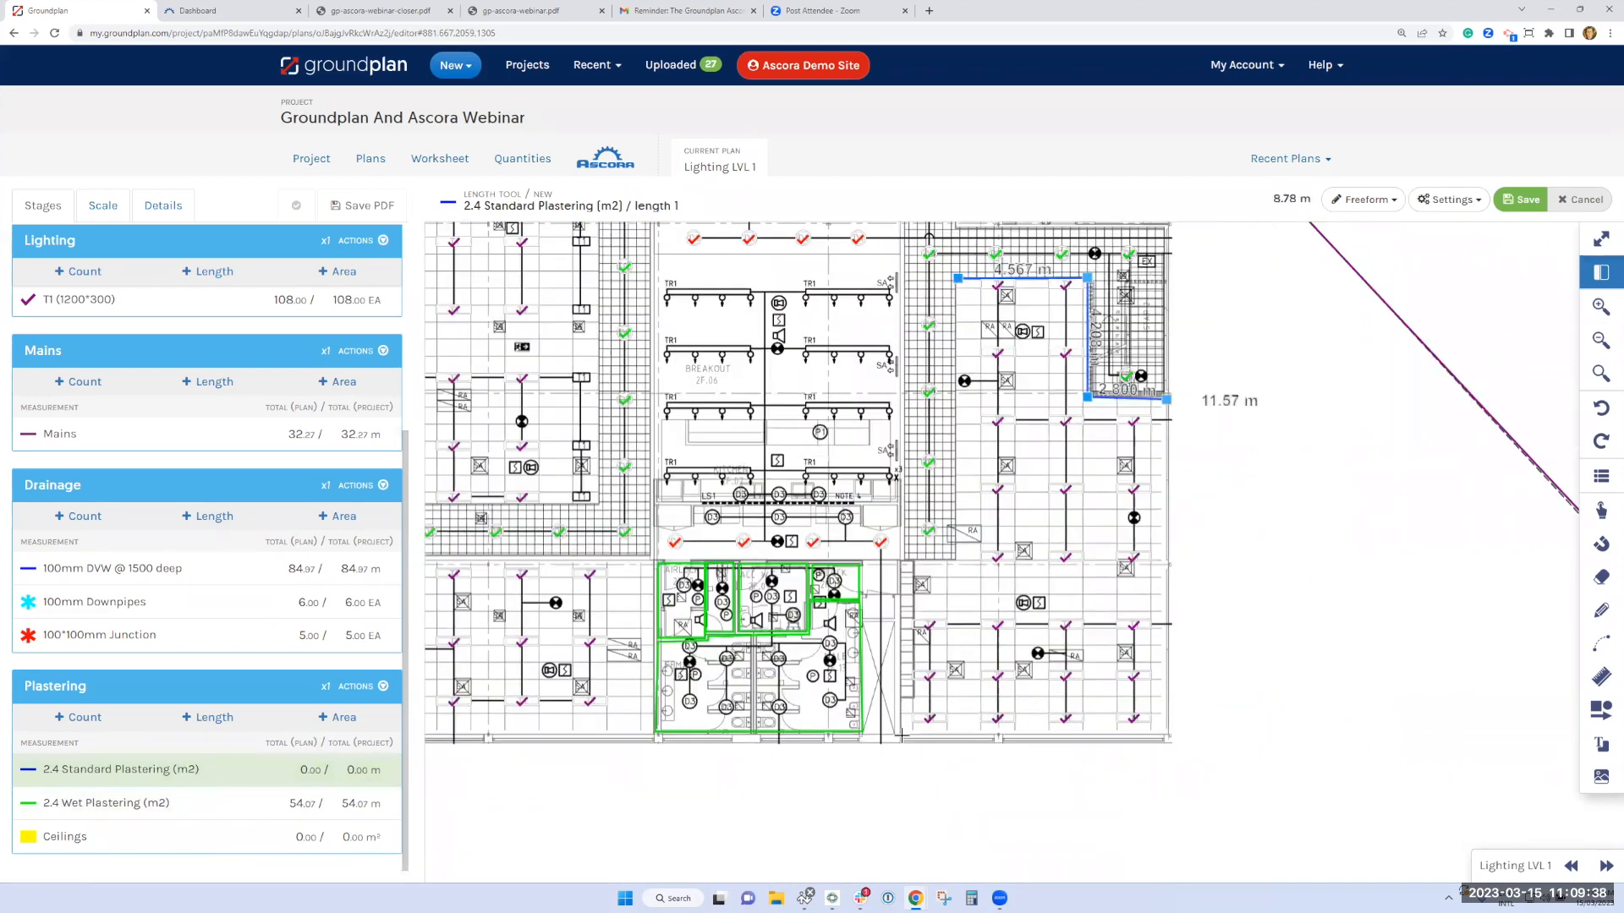
click(1166, 736)
click(901, 736)
click(900, 564)
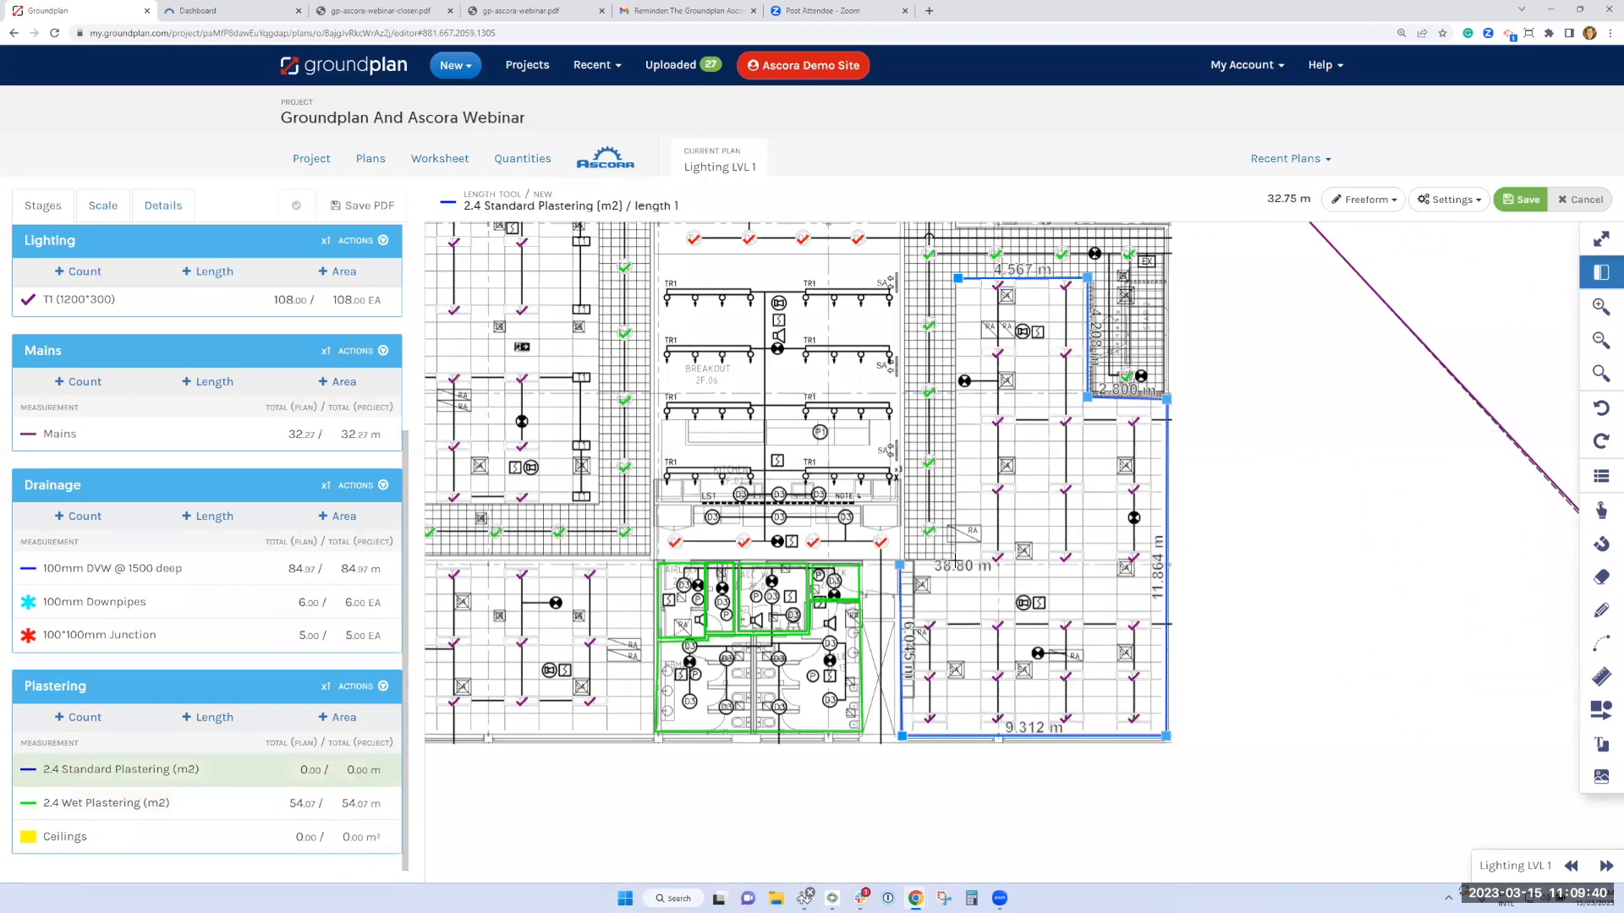
click(957, 560)
click(955, 384)
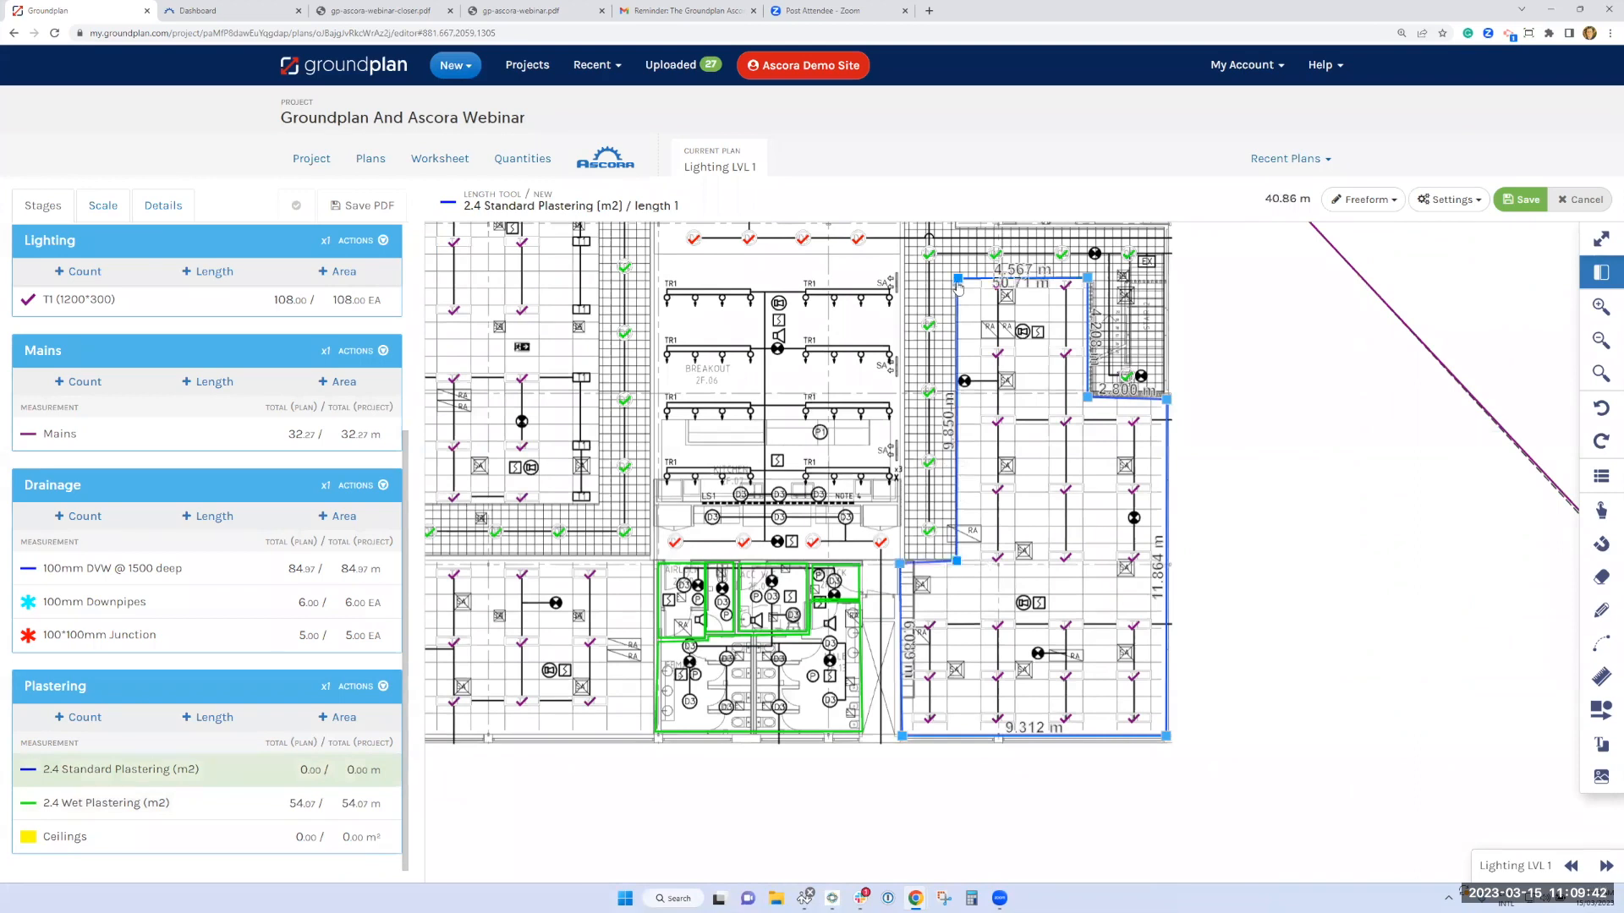
double_click(957, 279)
Measure the Ceilings area inside the standard plastering outline right of the toilets, about 120 m²
scroll(203, 791, down, 1)
click(58, 839)
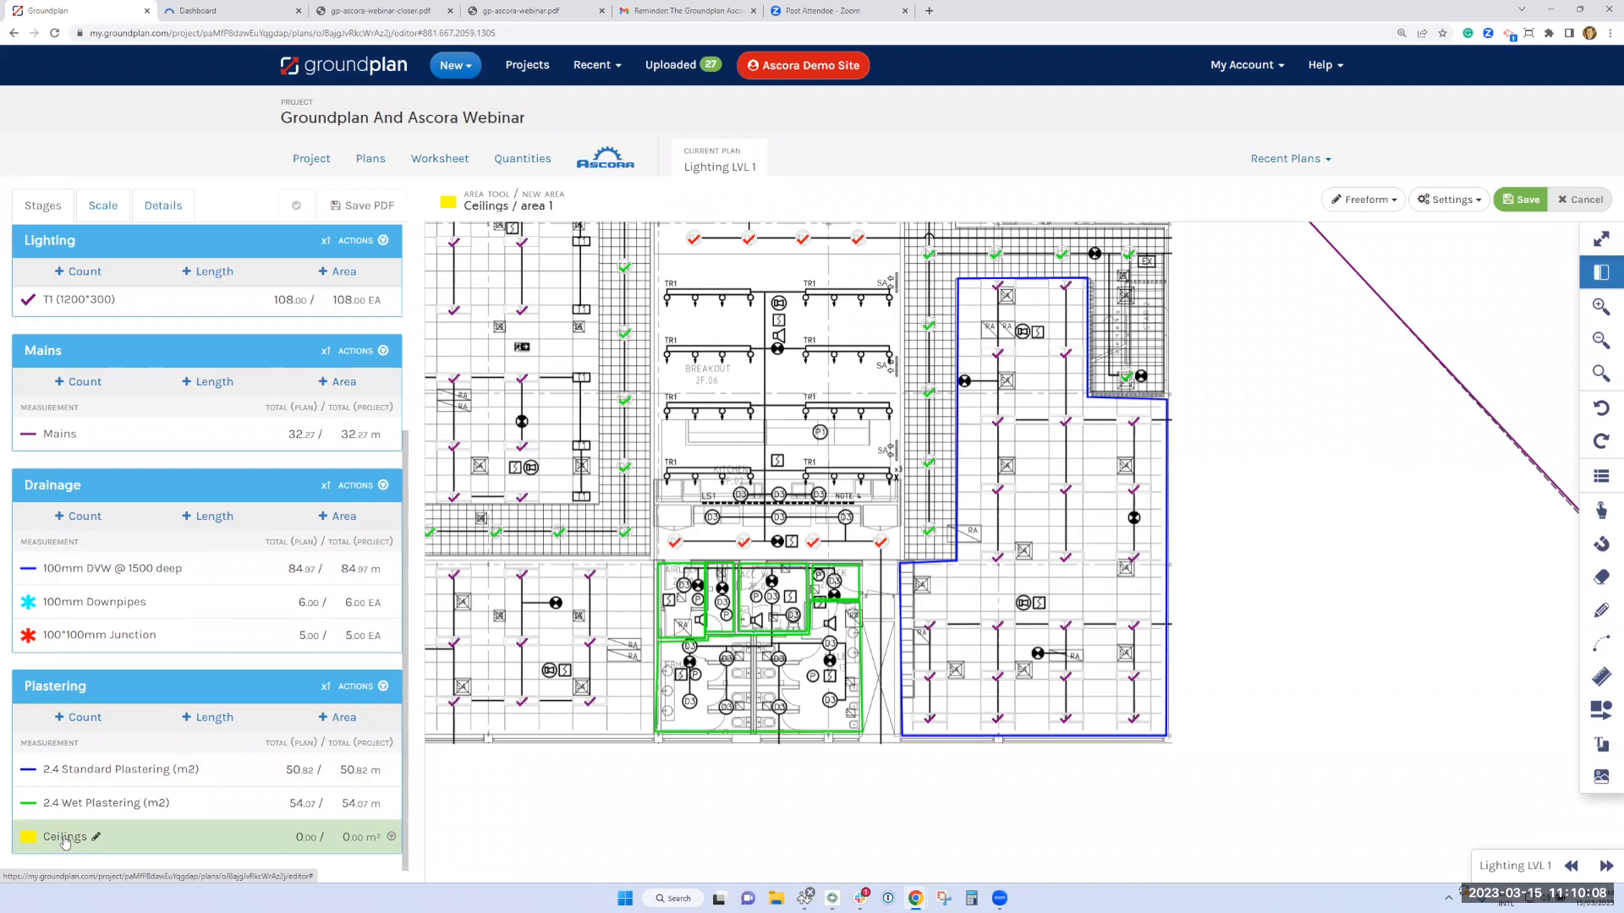
click(956, 280)
click(1086, 279)
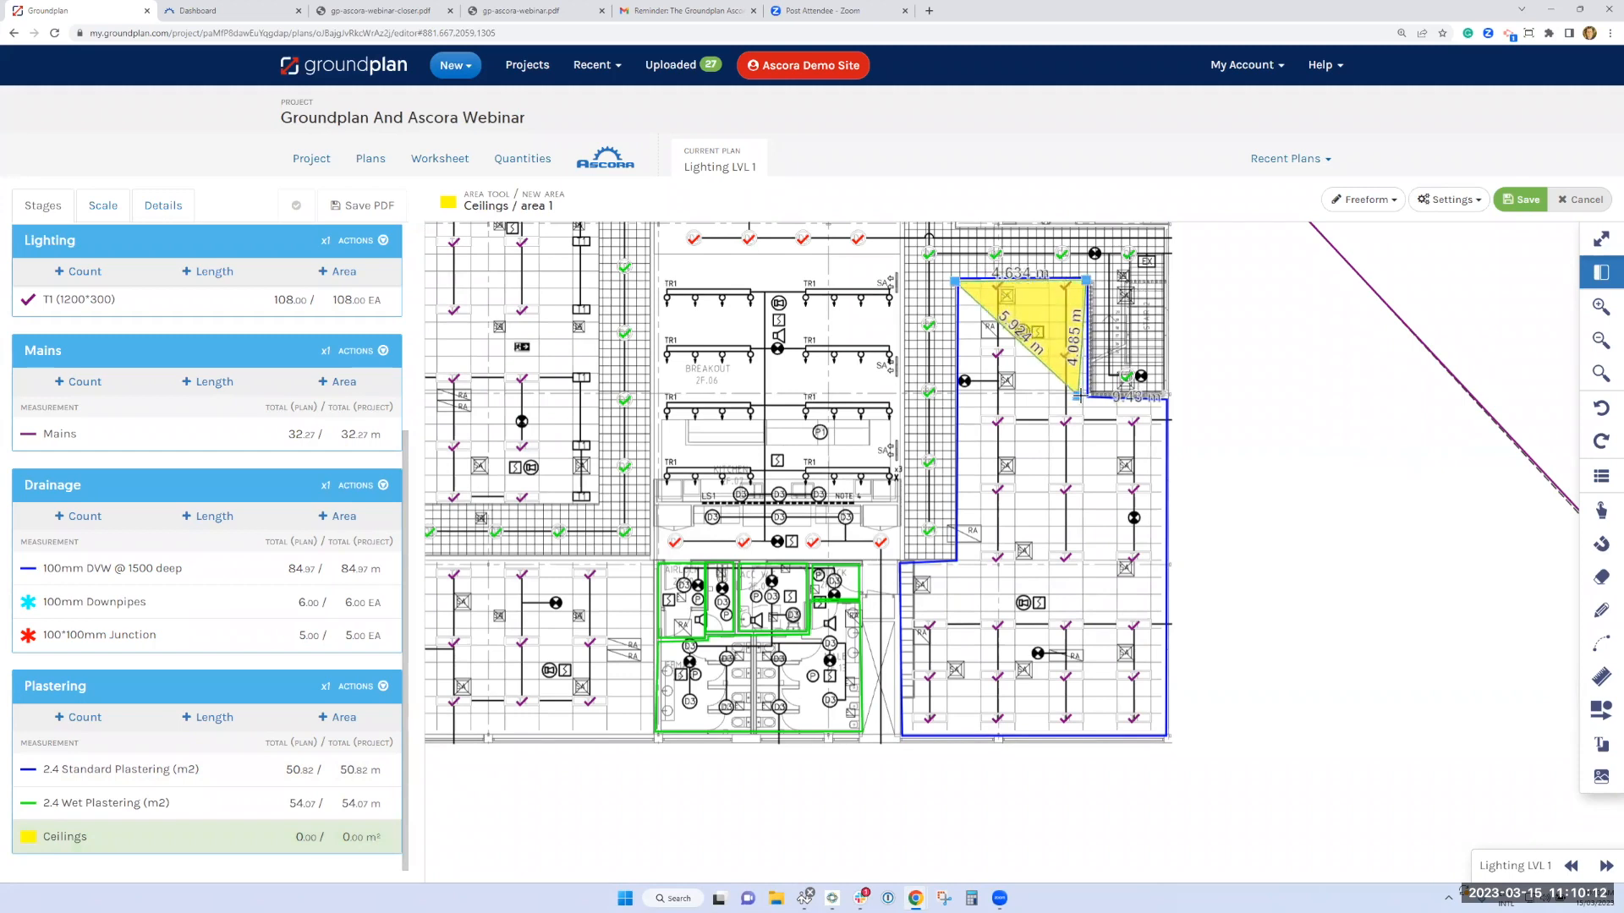
click(1086, 397)
click(1169, 399)
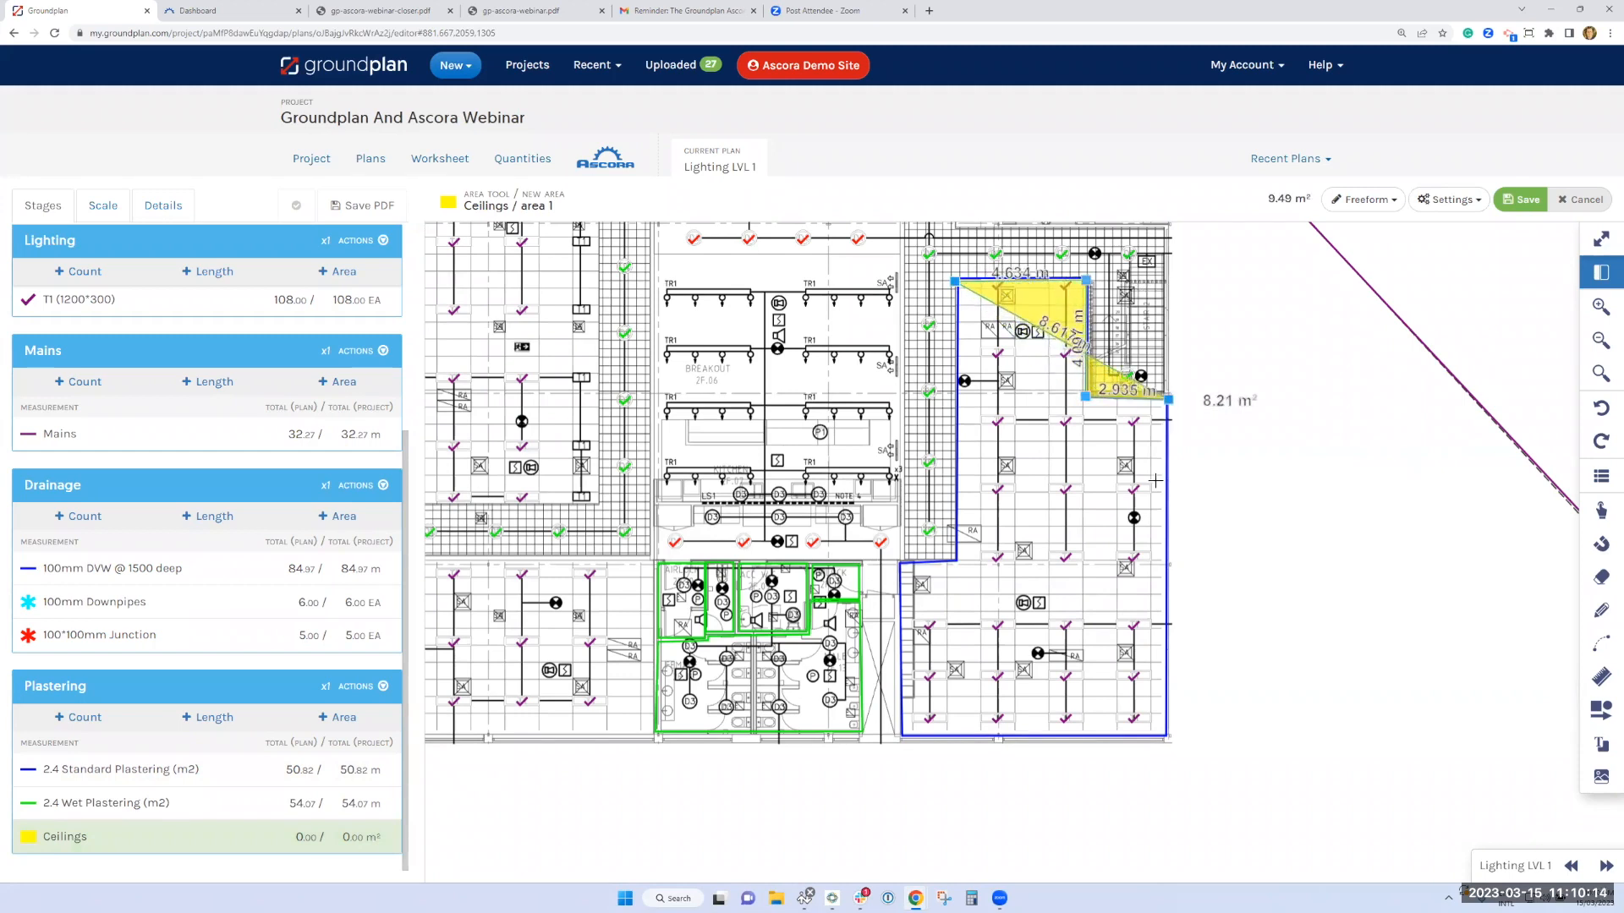
click(1166, 735)
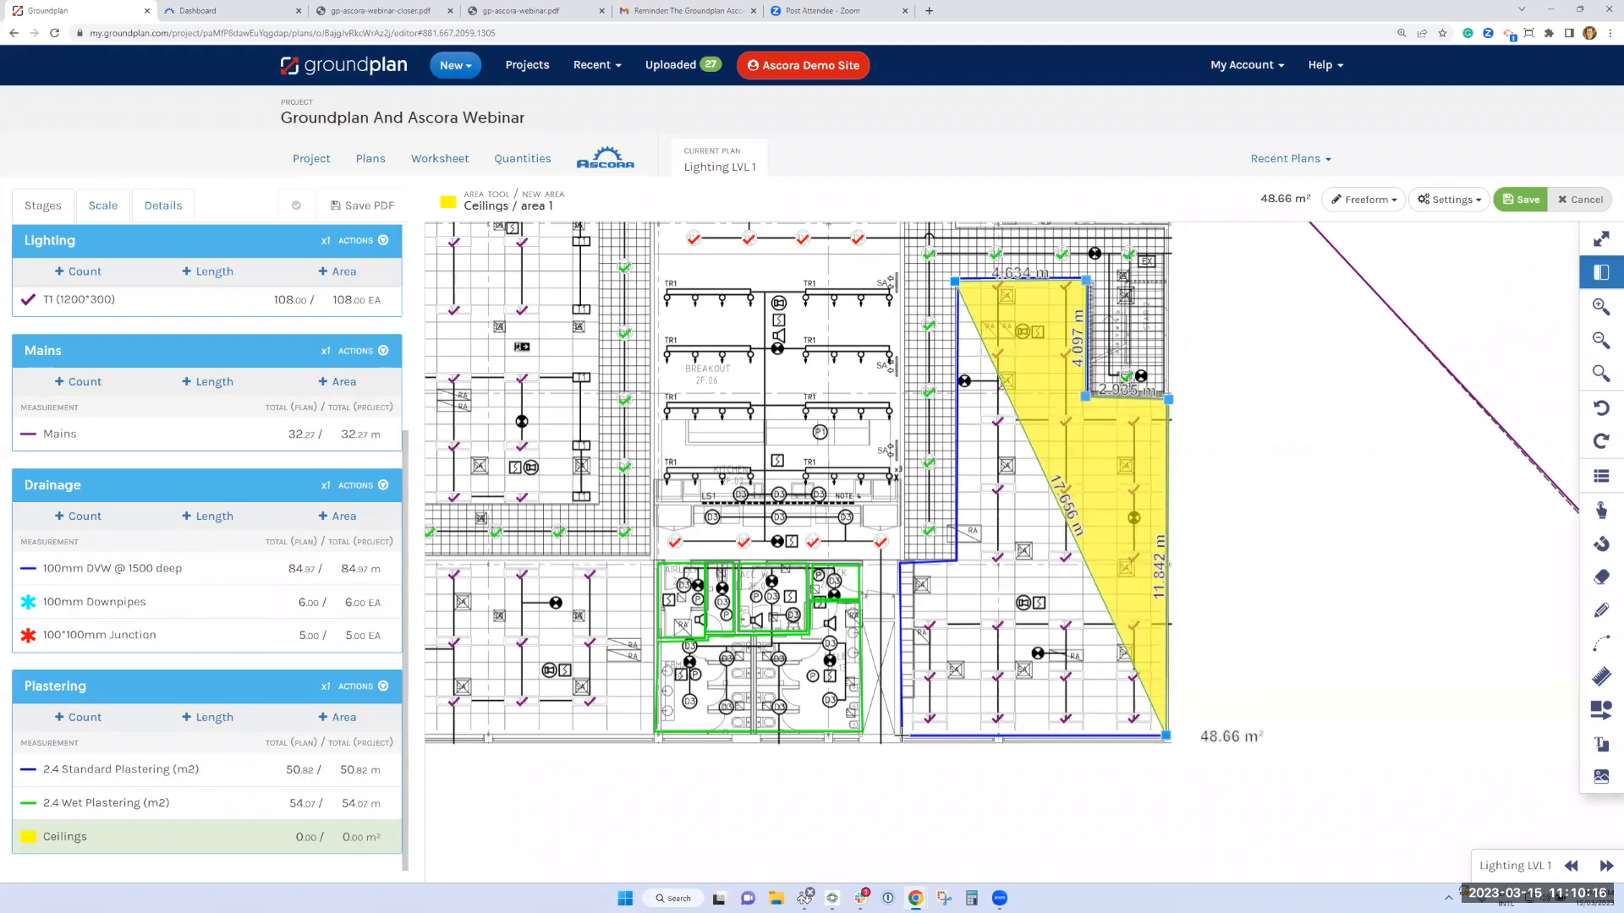
click(903, 735)
click(897, 560)
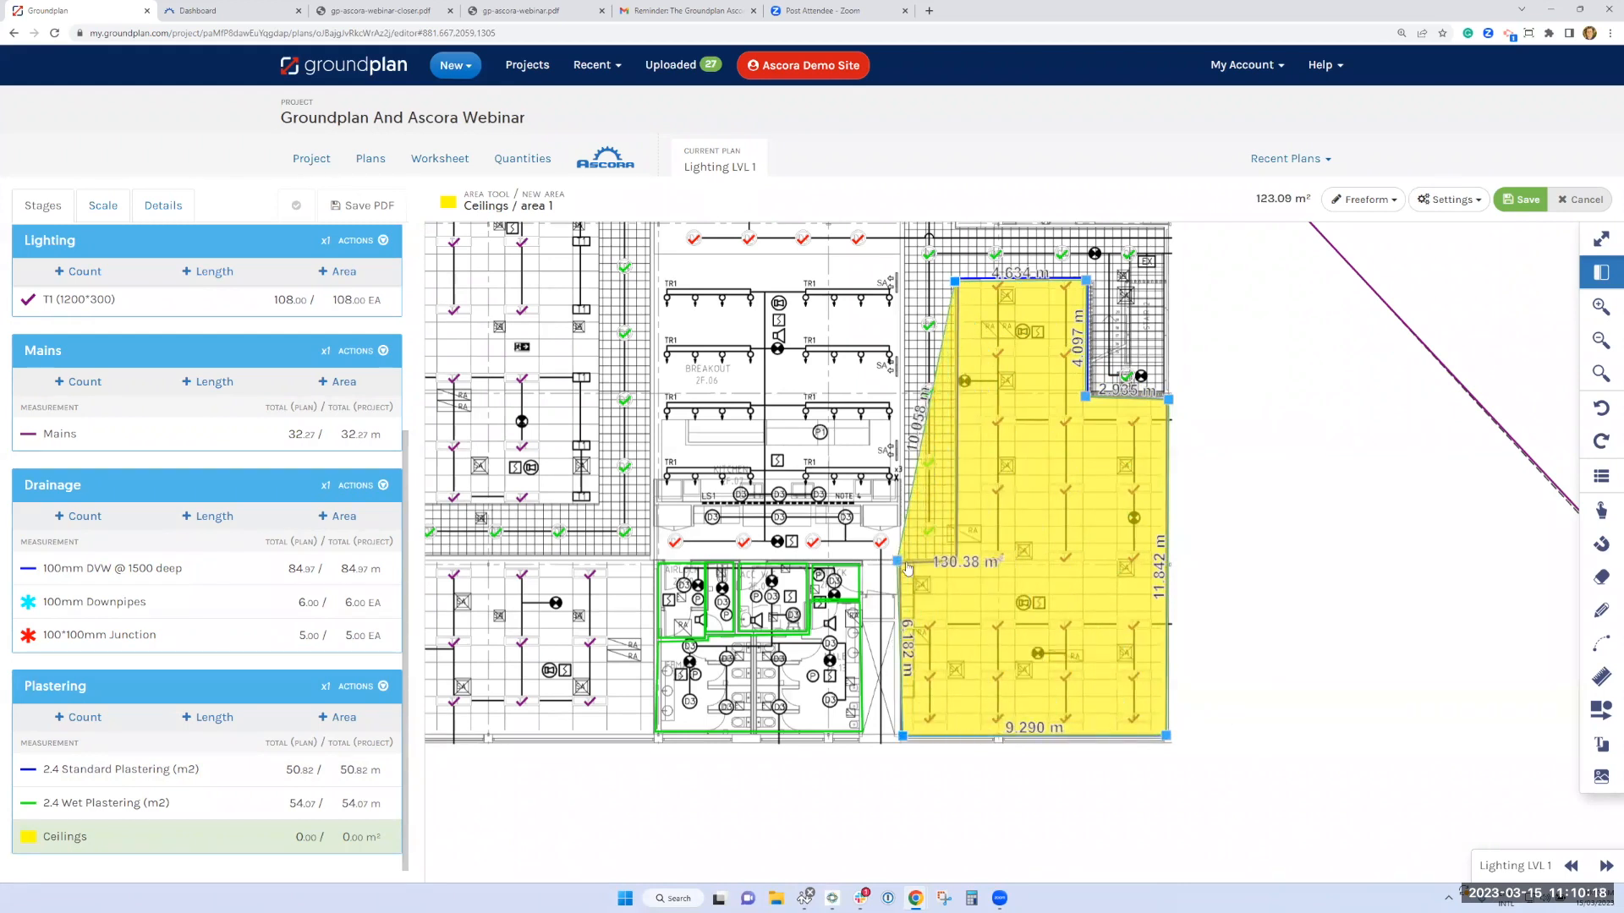
double_click(952, 561)
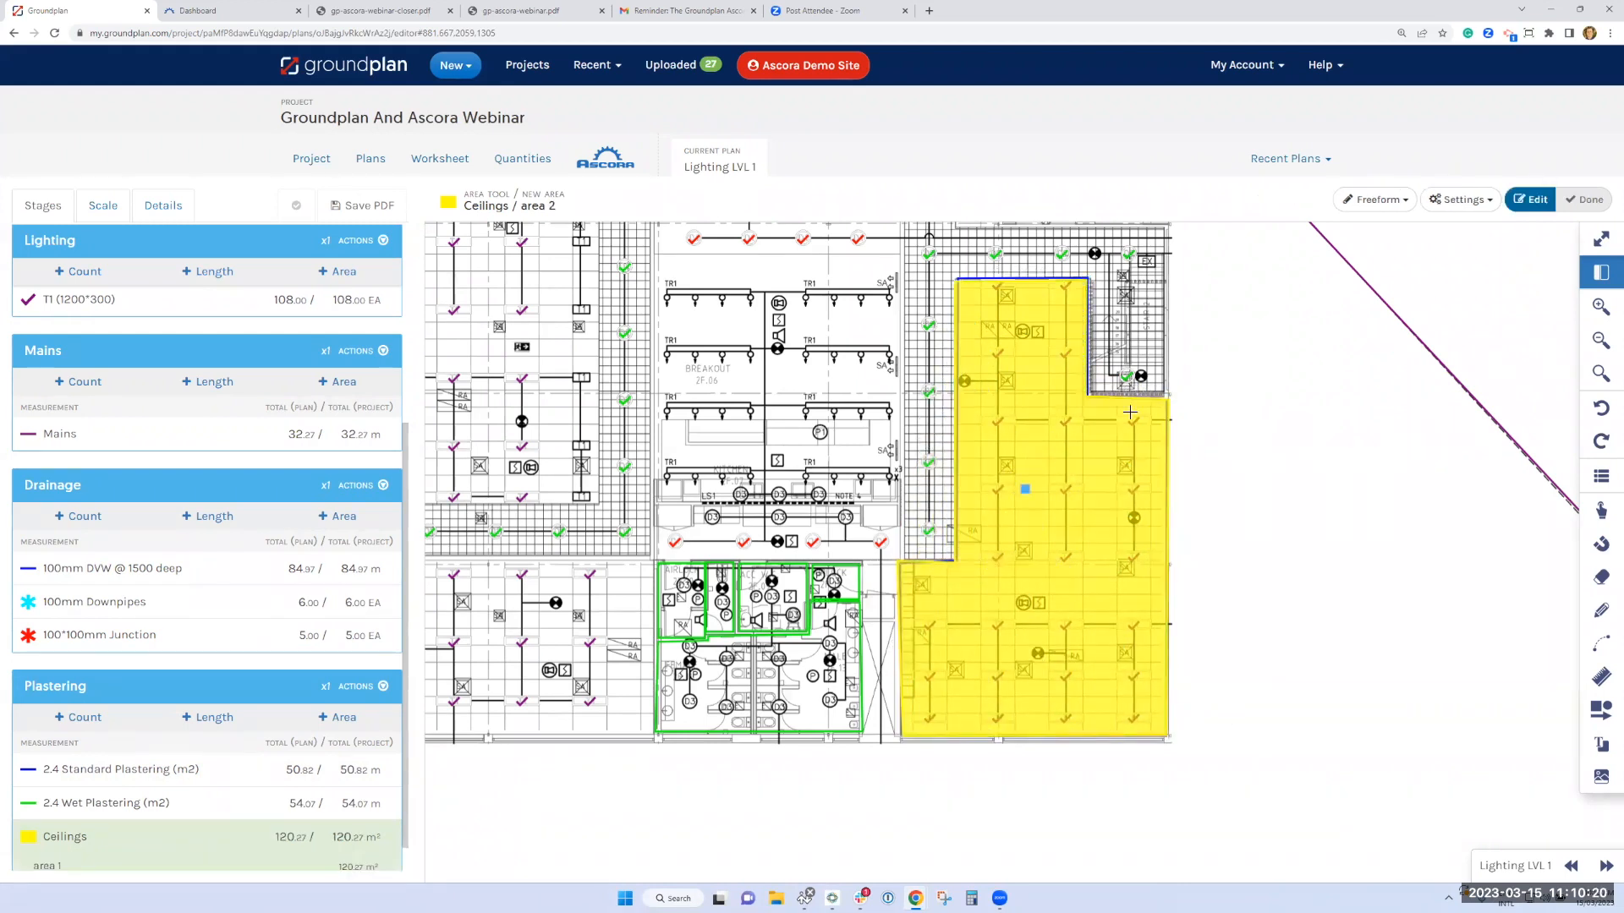
Measure the Ceilings area over the whole toilet block in Square drawing mode, about 7.25 m by 6.22 m
click(1374, 199)
click(1382, 288)
click(657, 559)
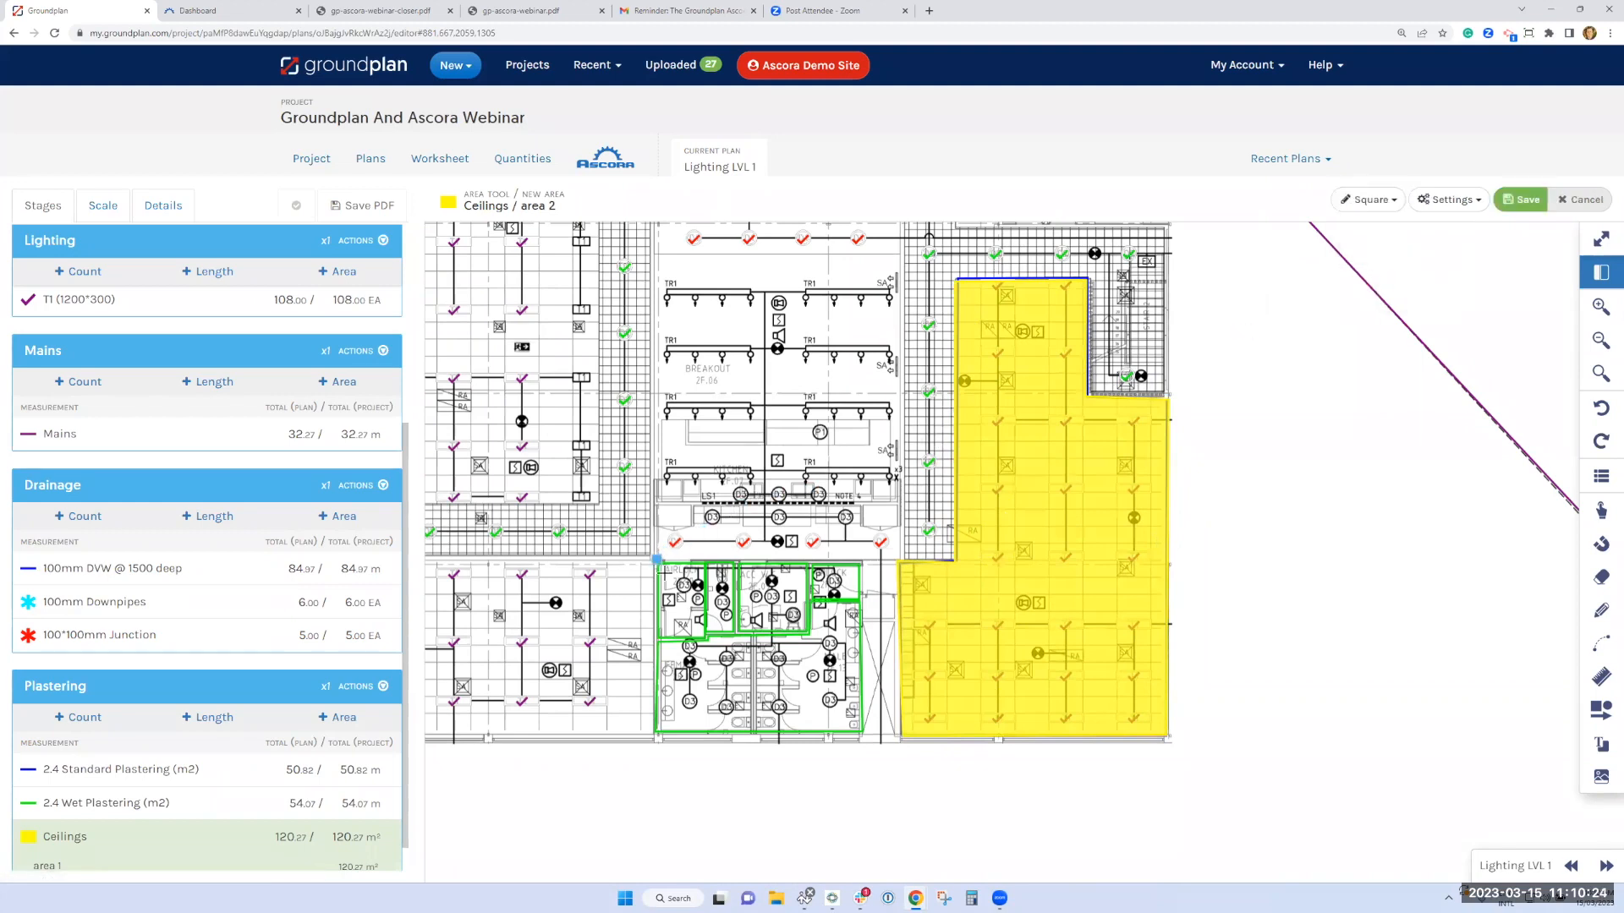
click(862, 736)
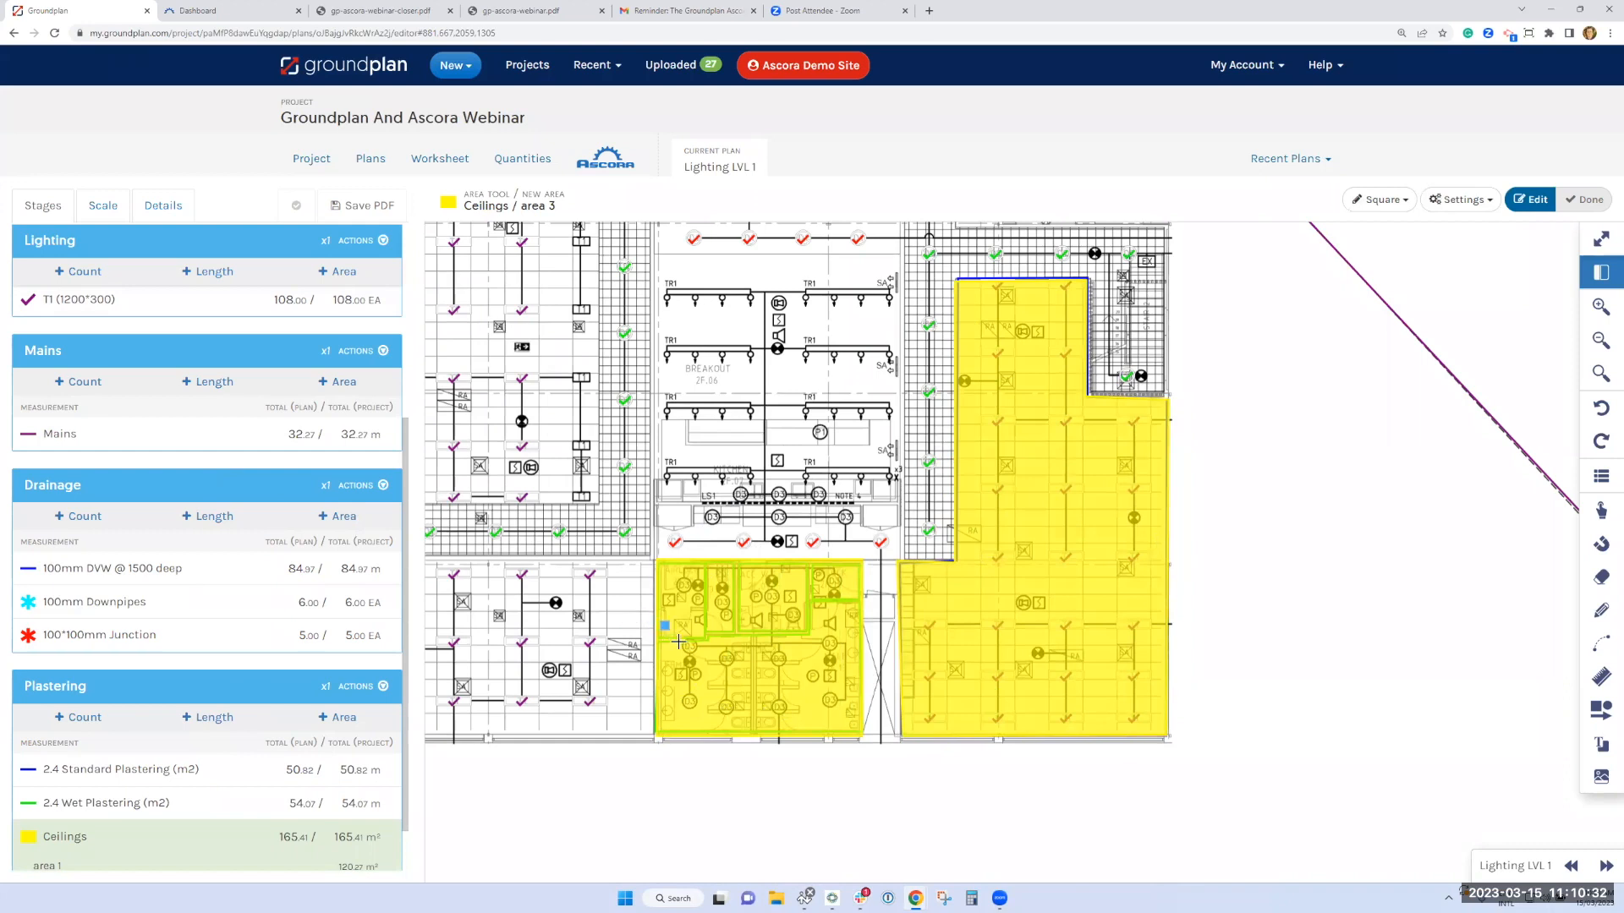
Review the project worksheet's stages and examine the parts and pricing attached to the D1 lighting measurement
scroll(679, 642, down, 4)
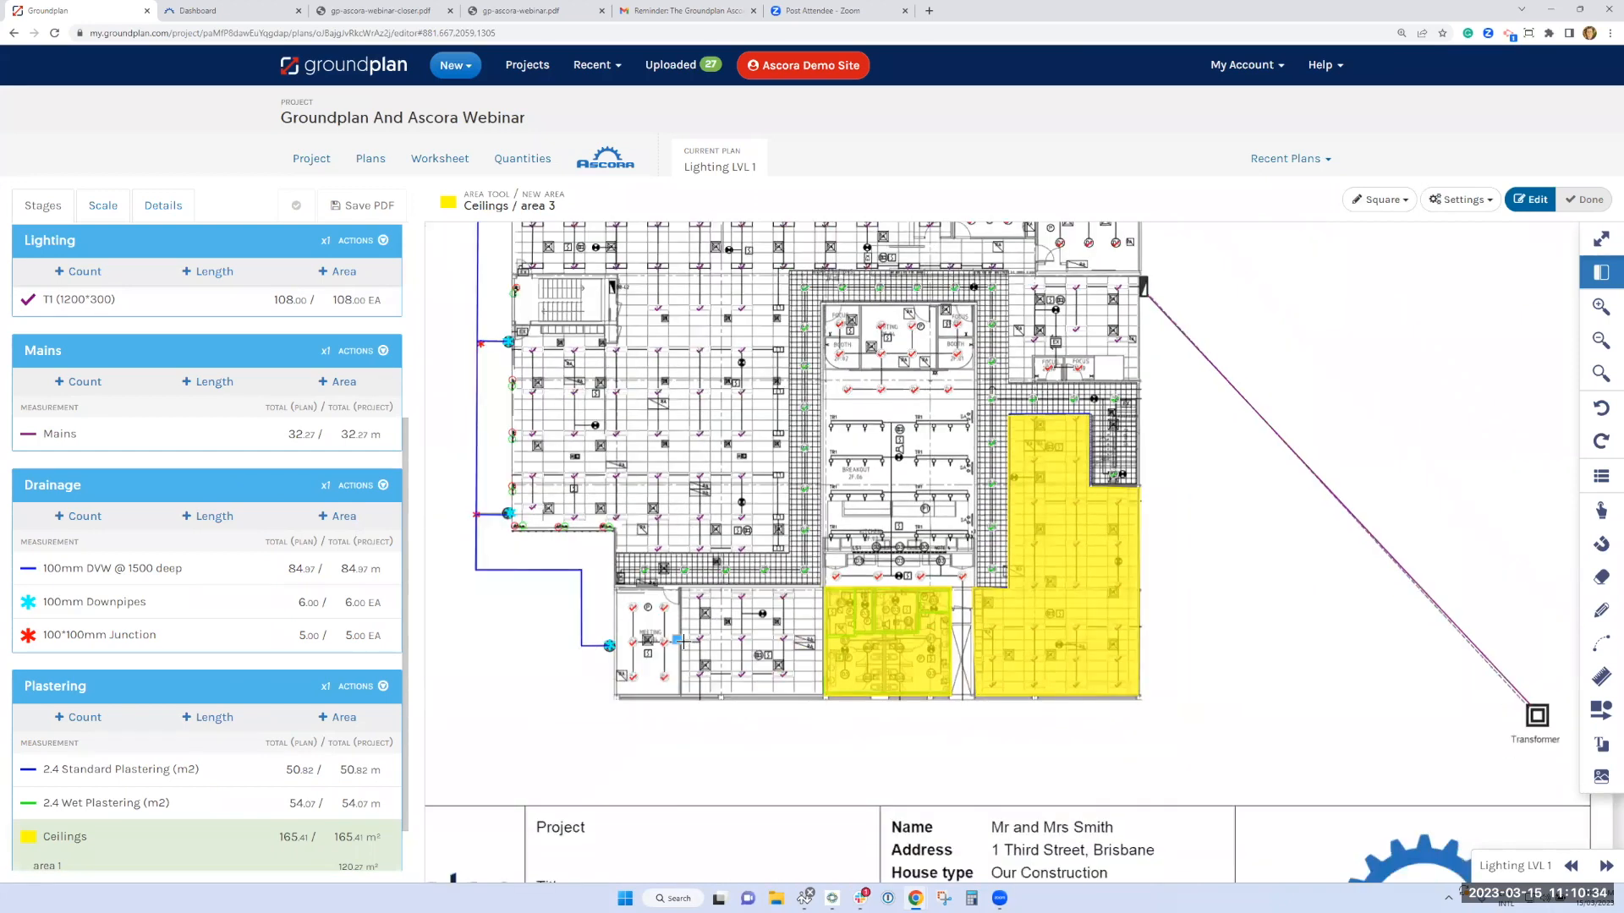
scroll(679, 642, down, 1)
scroll(543, 294, down, 1)
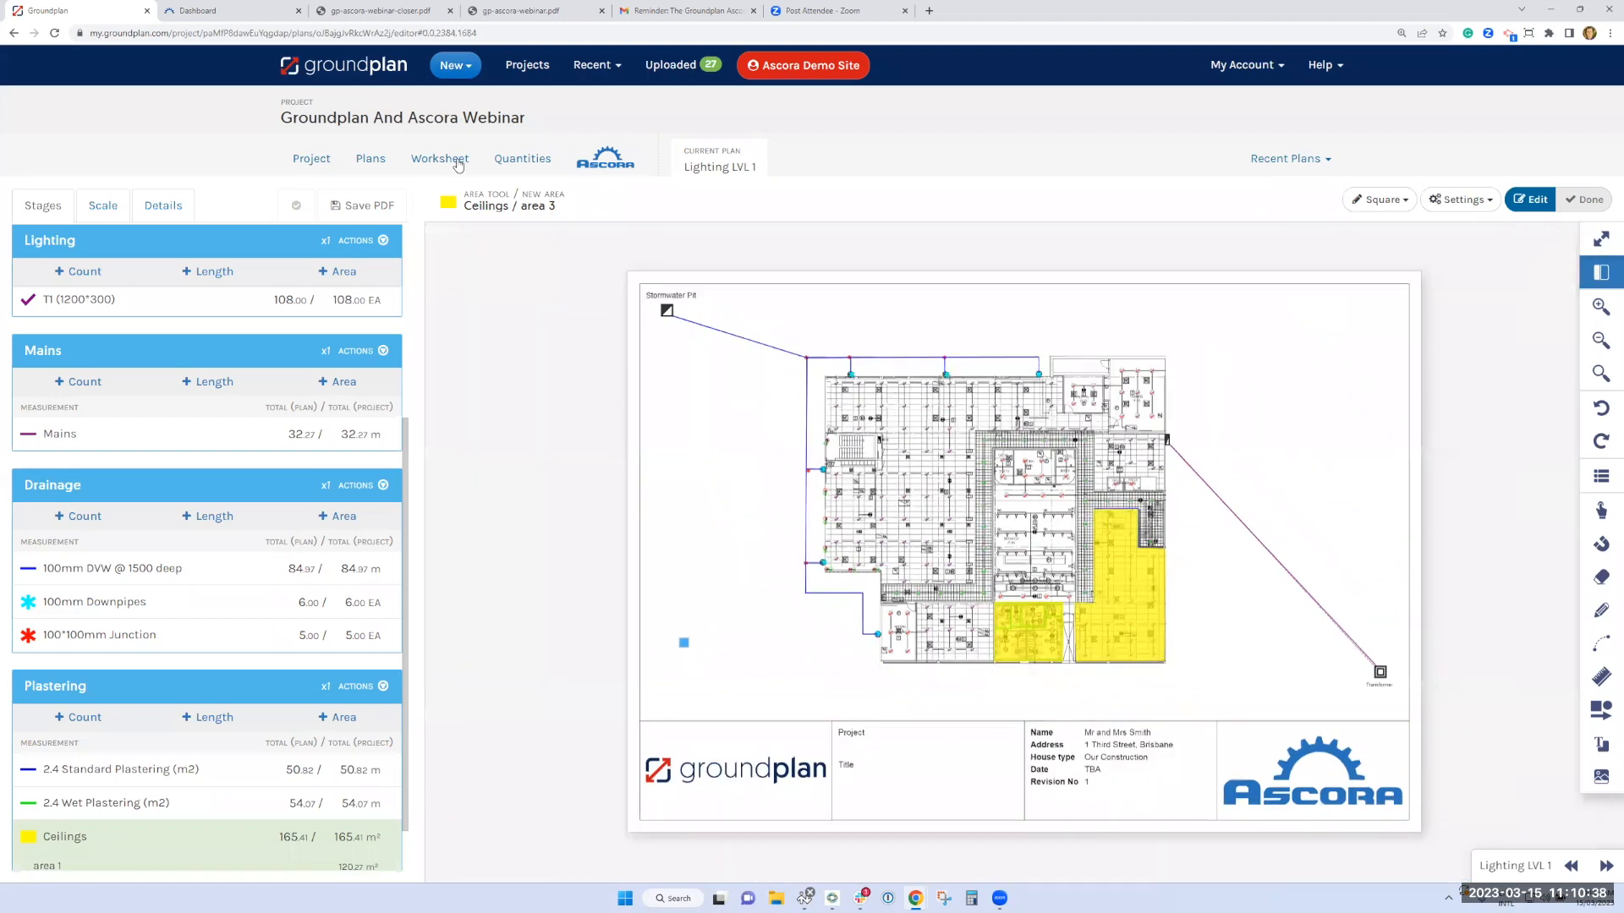
click(458, 163)
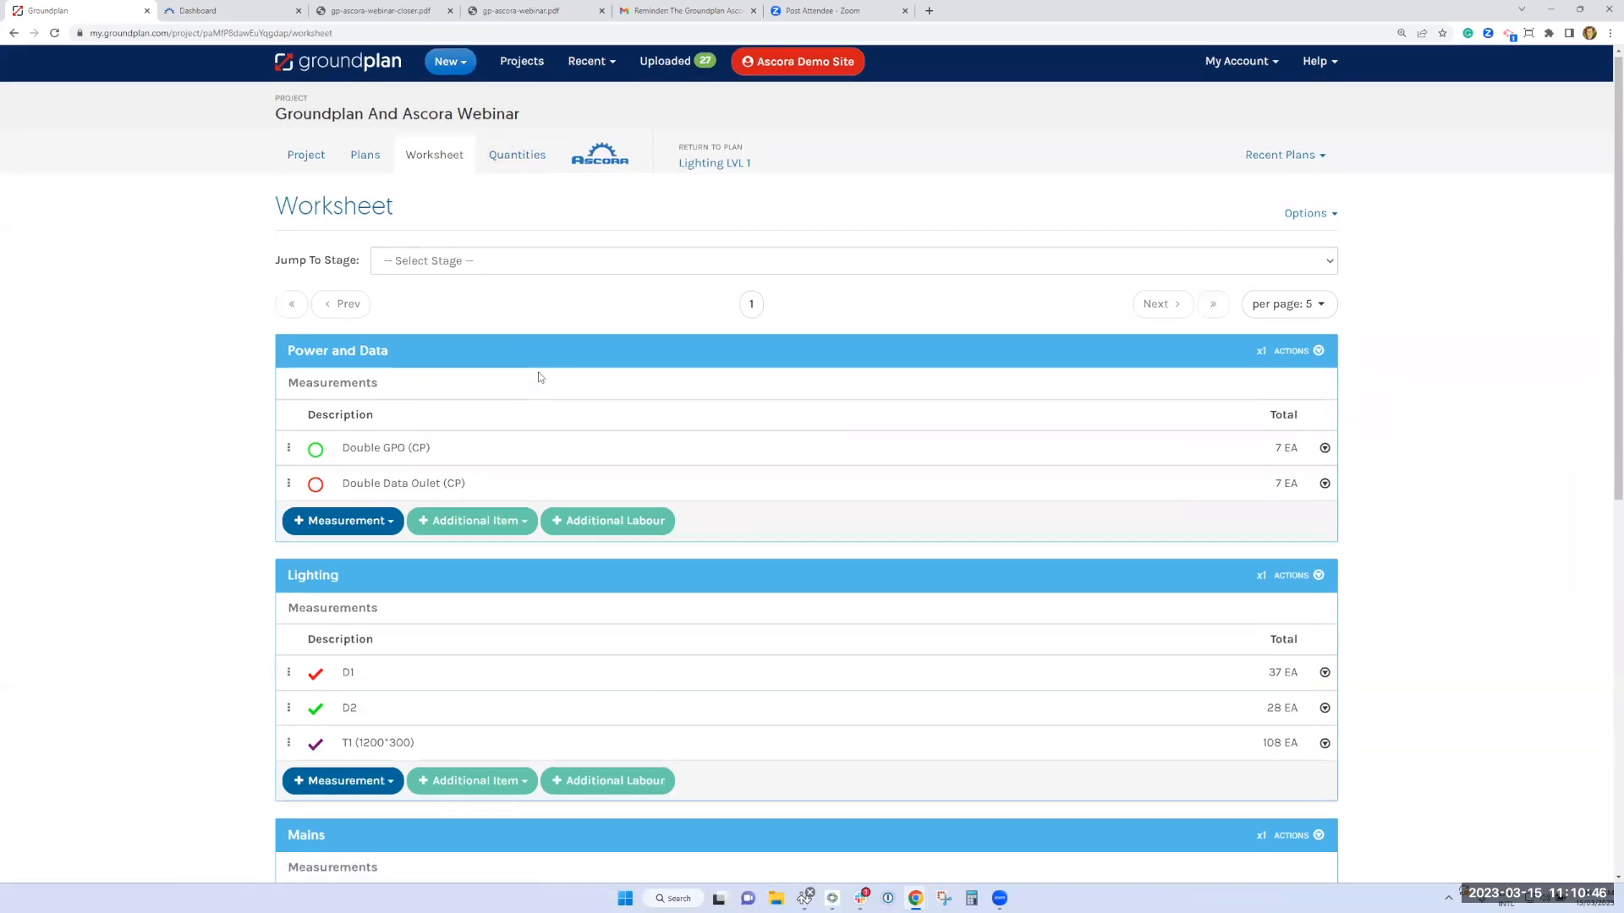
scroll(500, 339, down, 1)
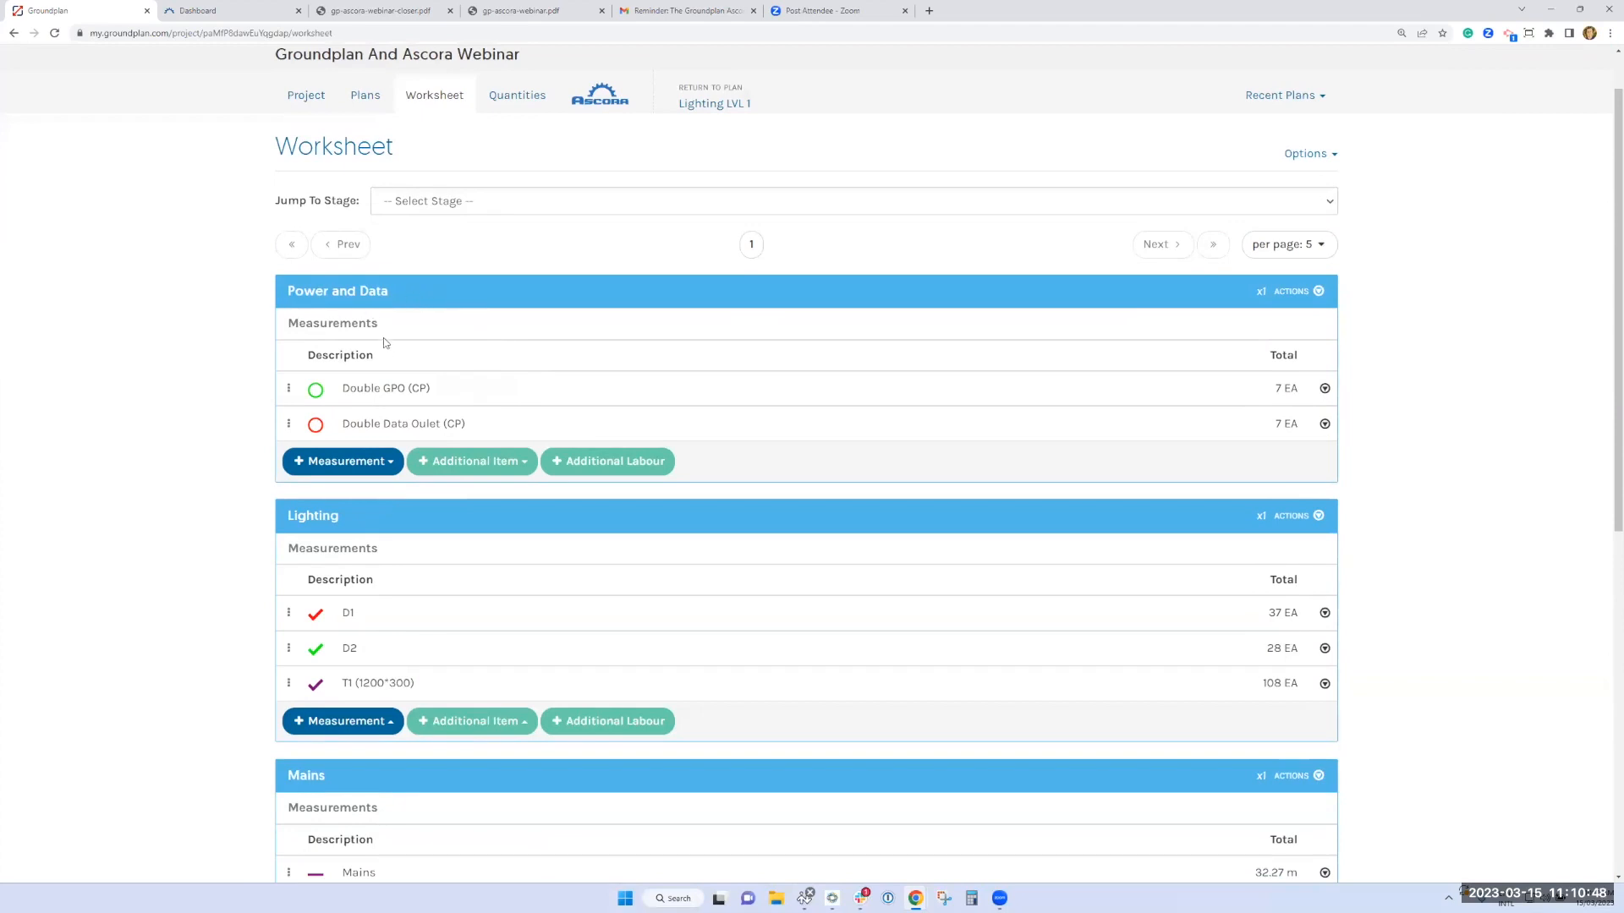
scroll(426, 370, down, 1)
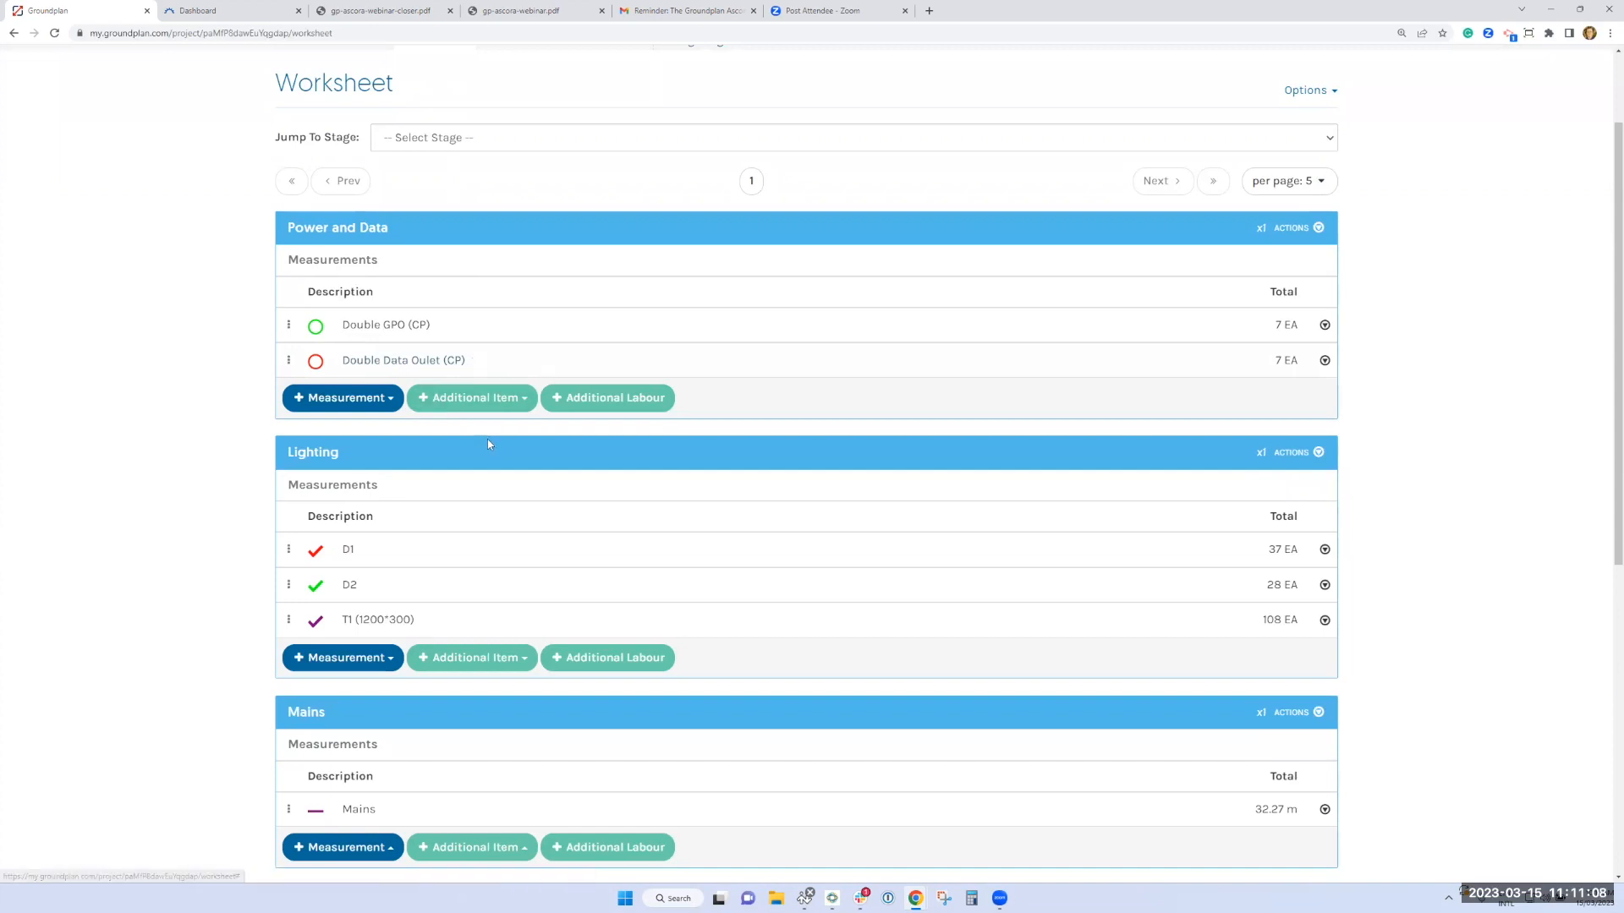
scroll(487, 439, down, 2)
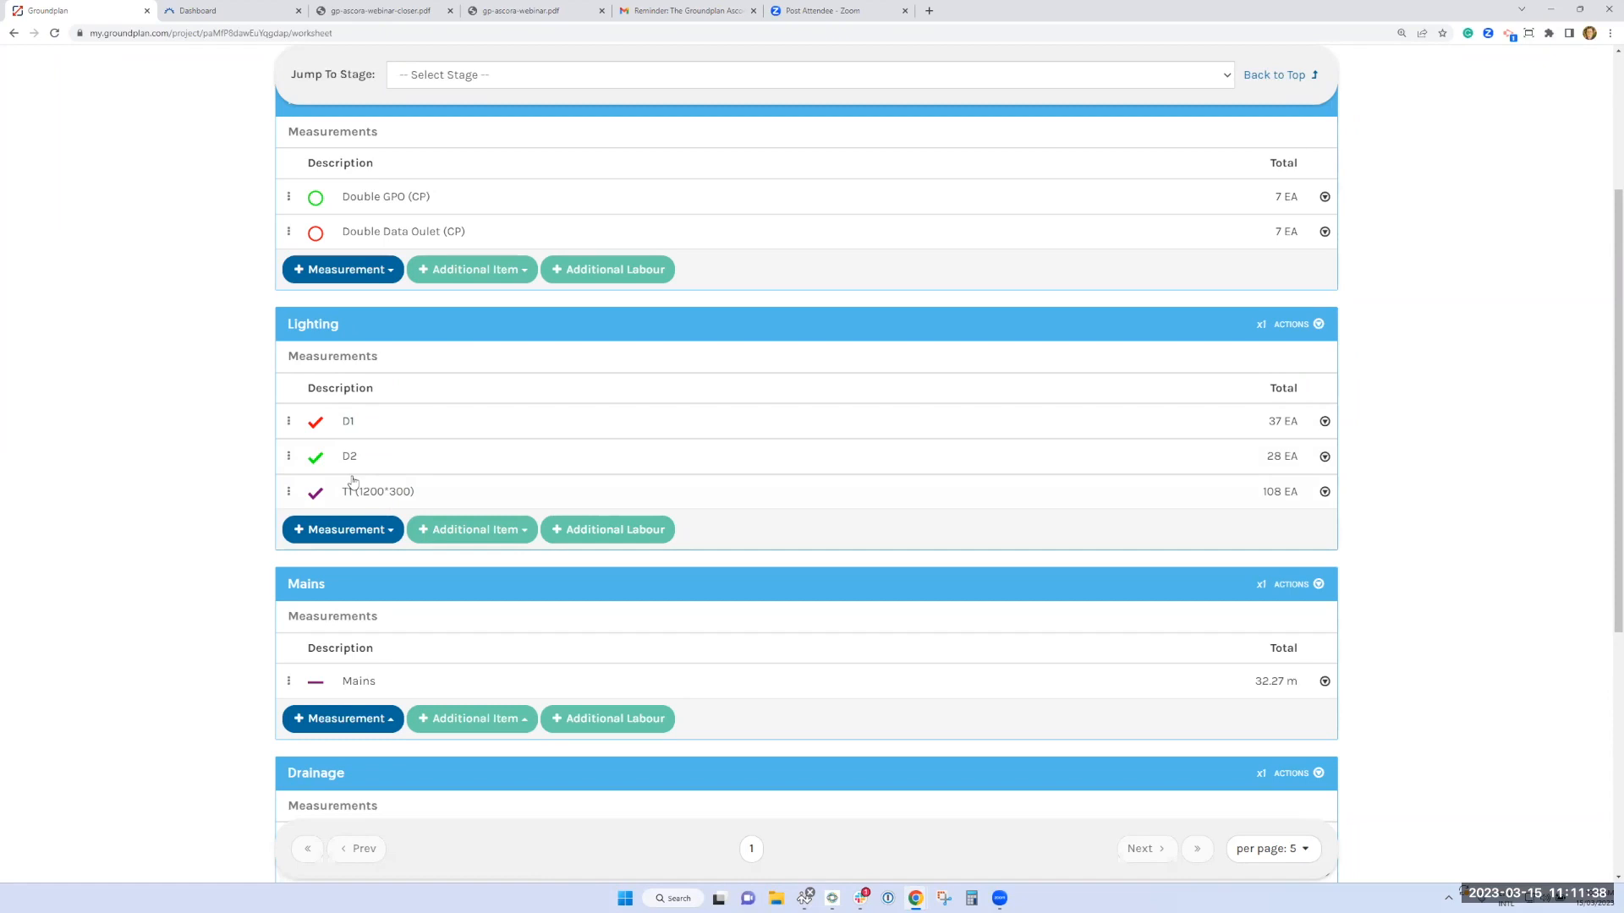
click(349, 421)
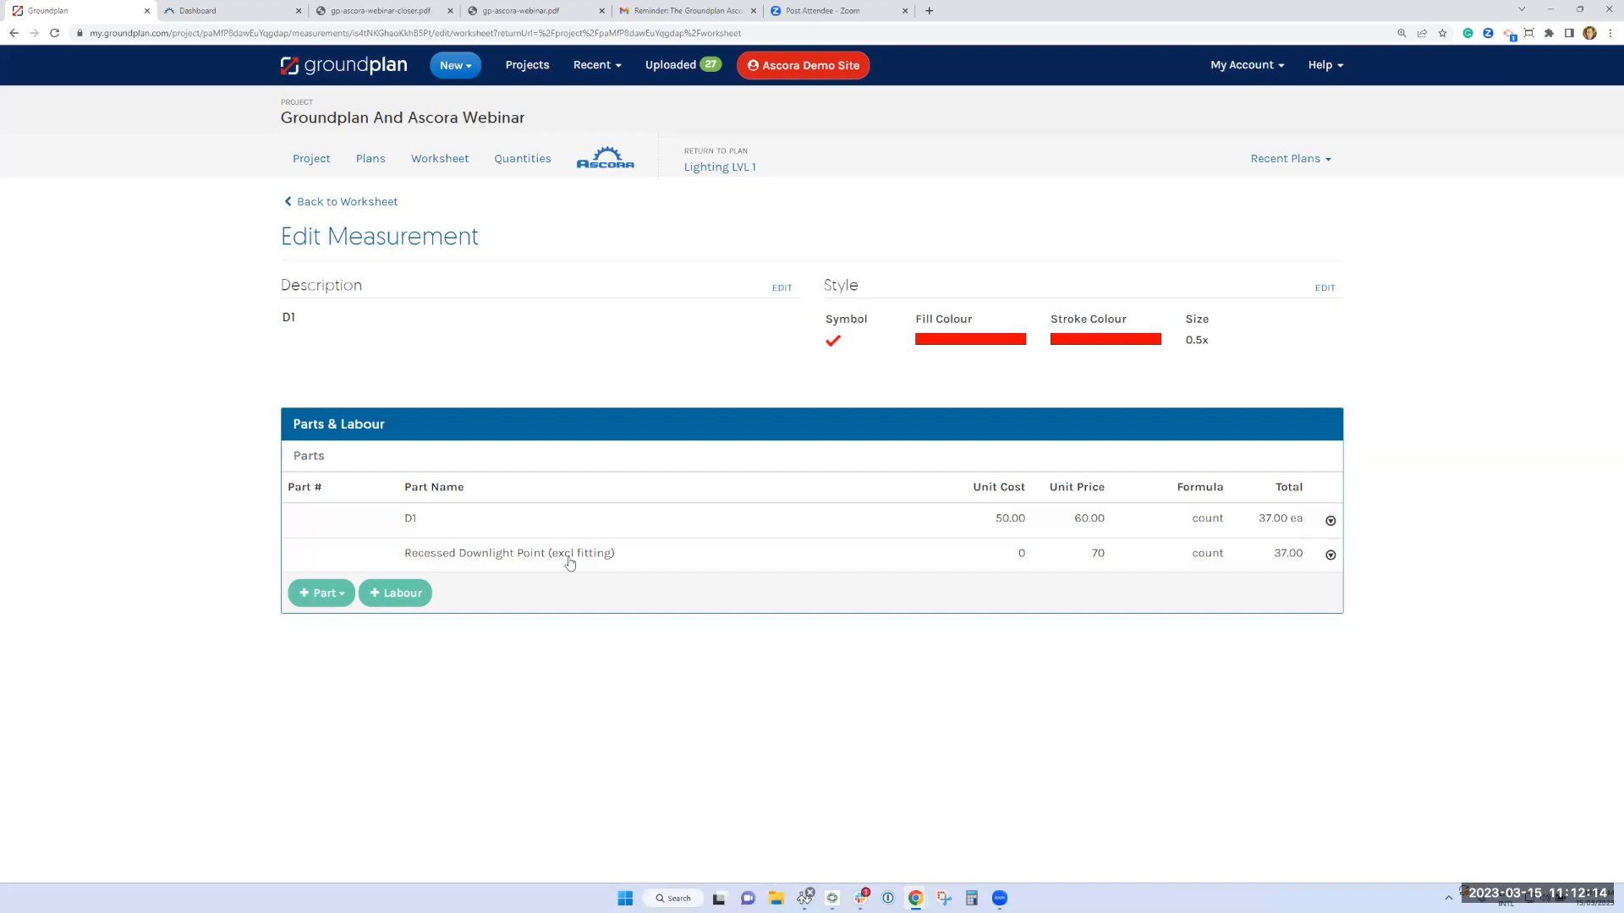
click(366, 214)
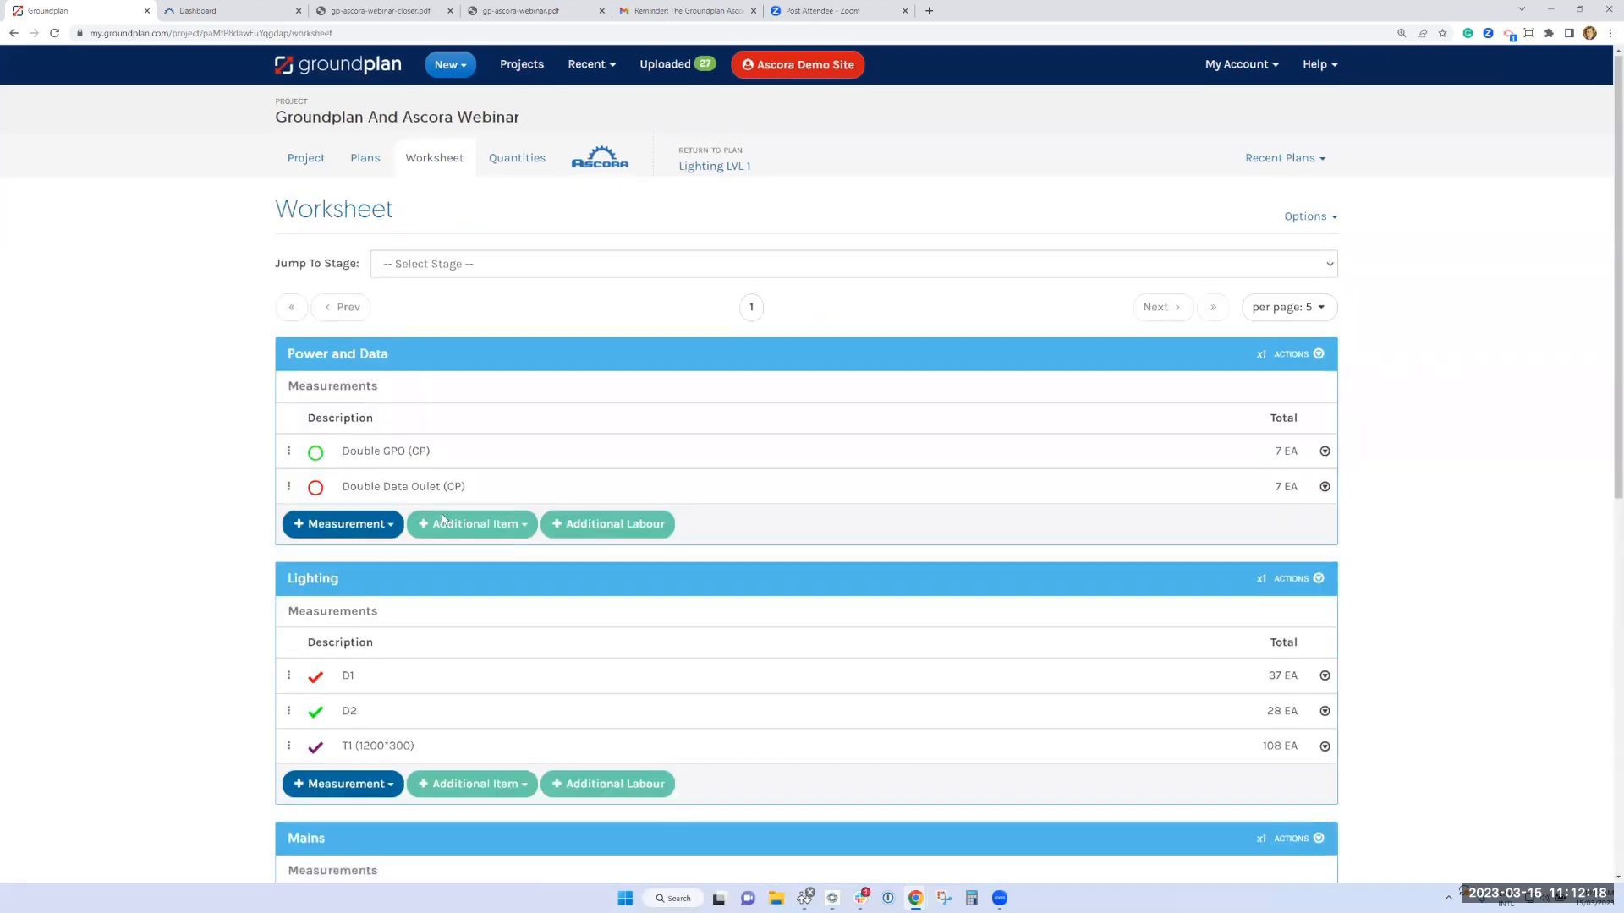
Examine the parts, formulas and labour attached to the T1 (1200*300) lighting measurement
scroll(442, 514, down, 2)
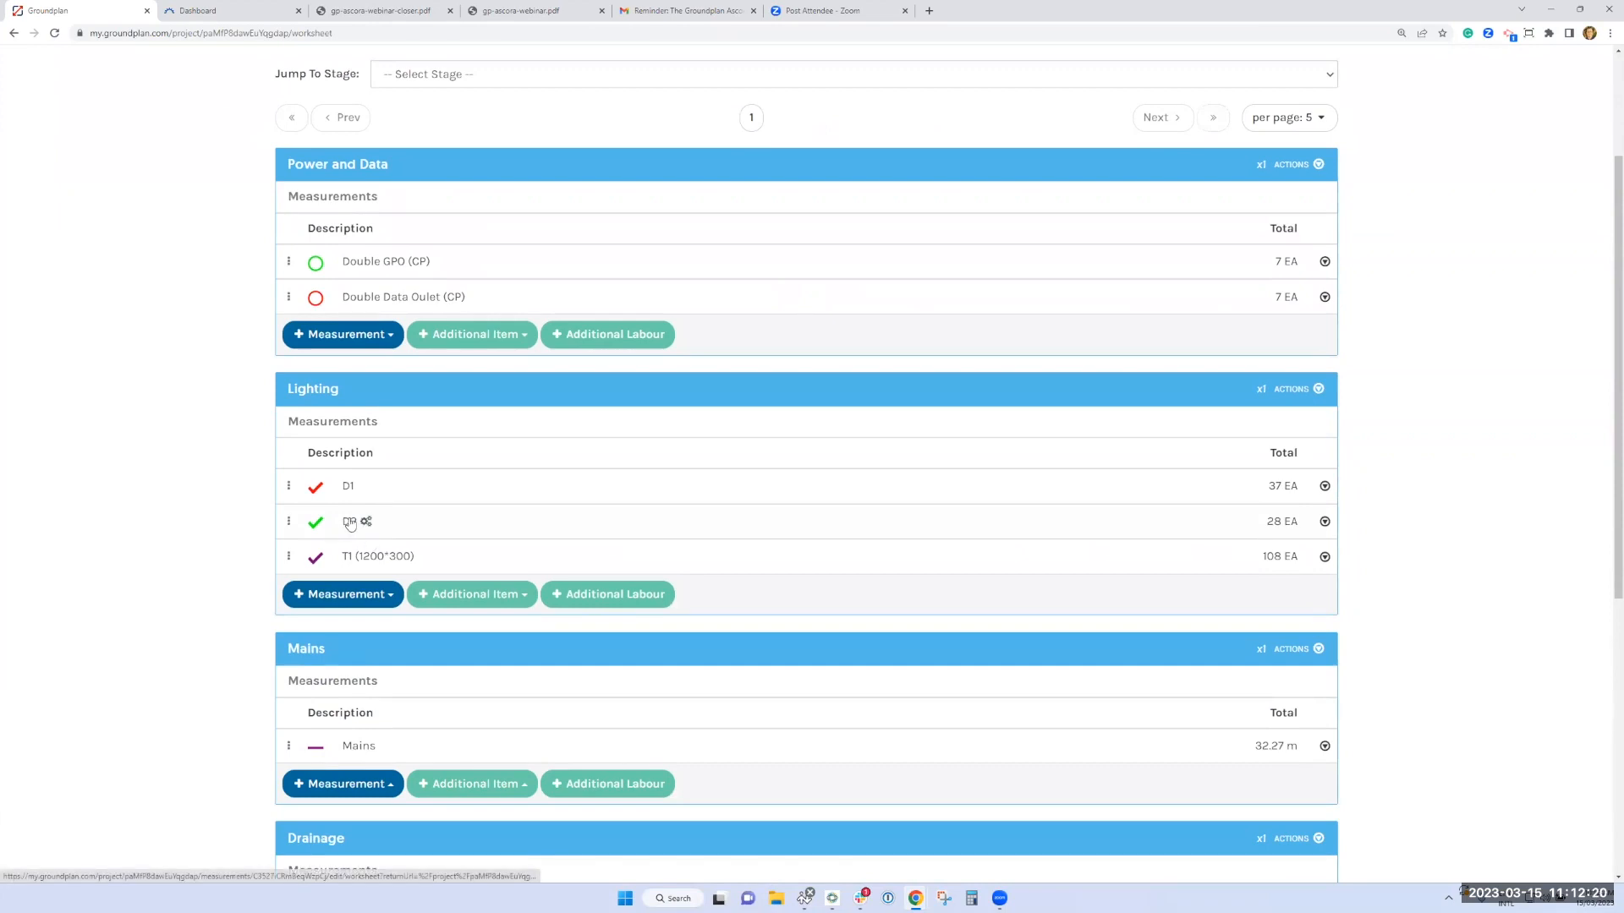
click(349, 561)
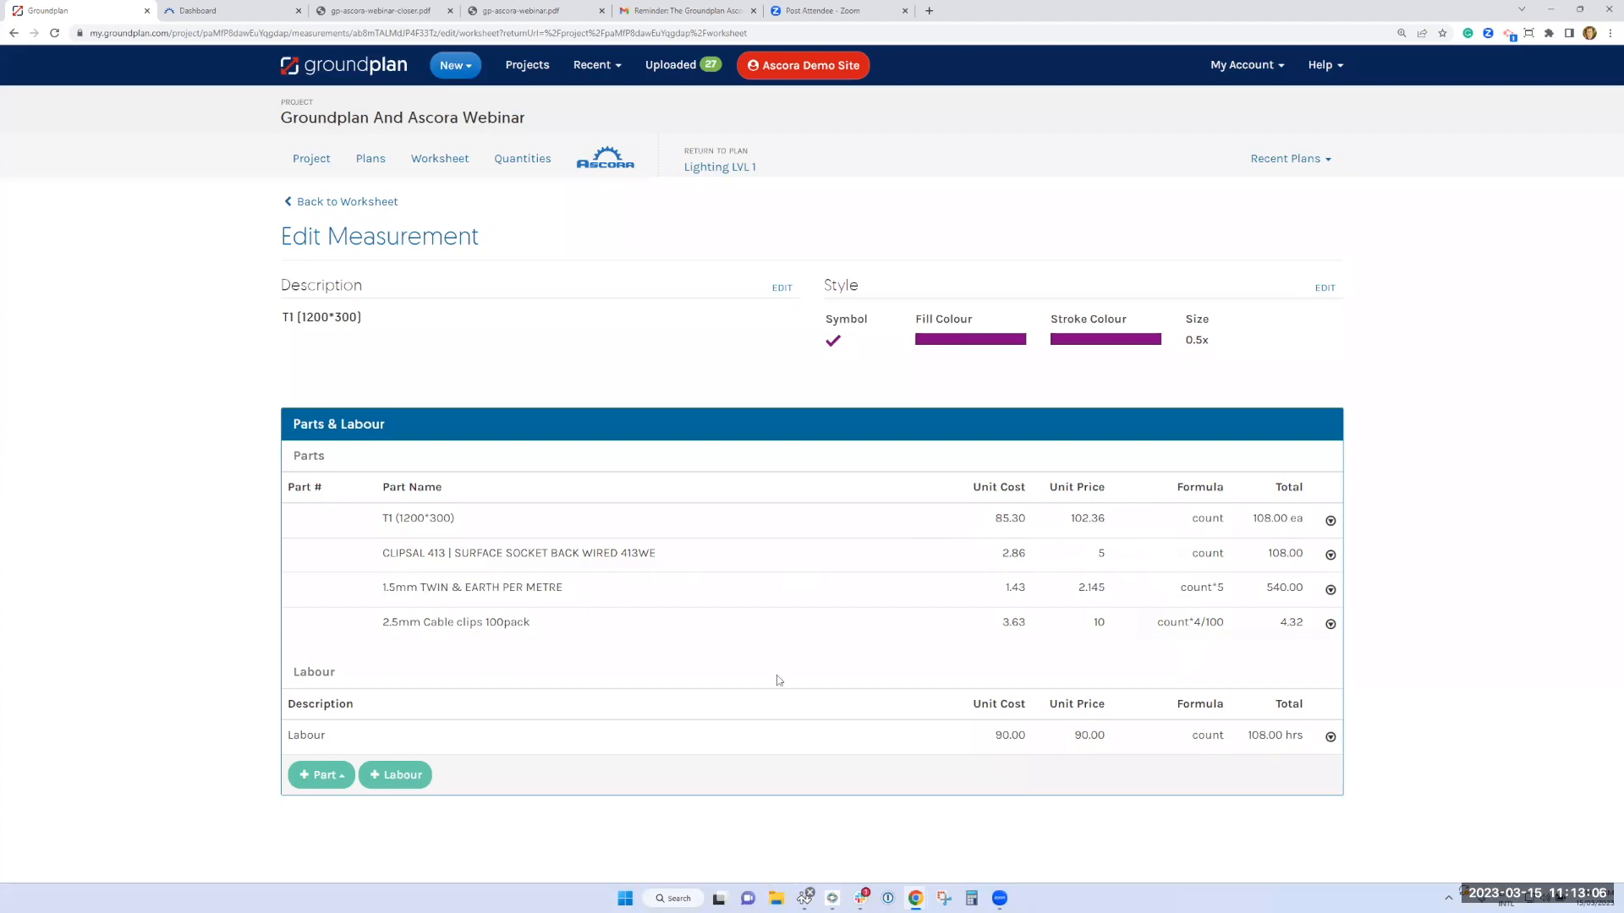
click(346, 201)
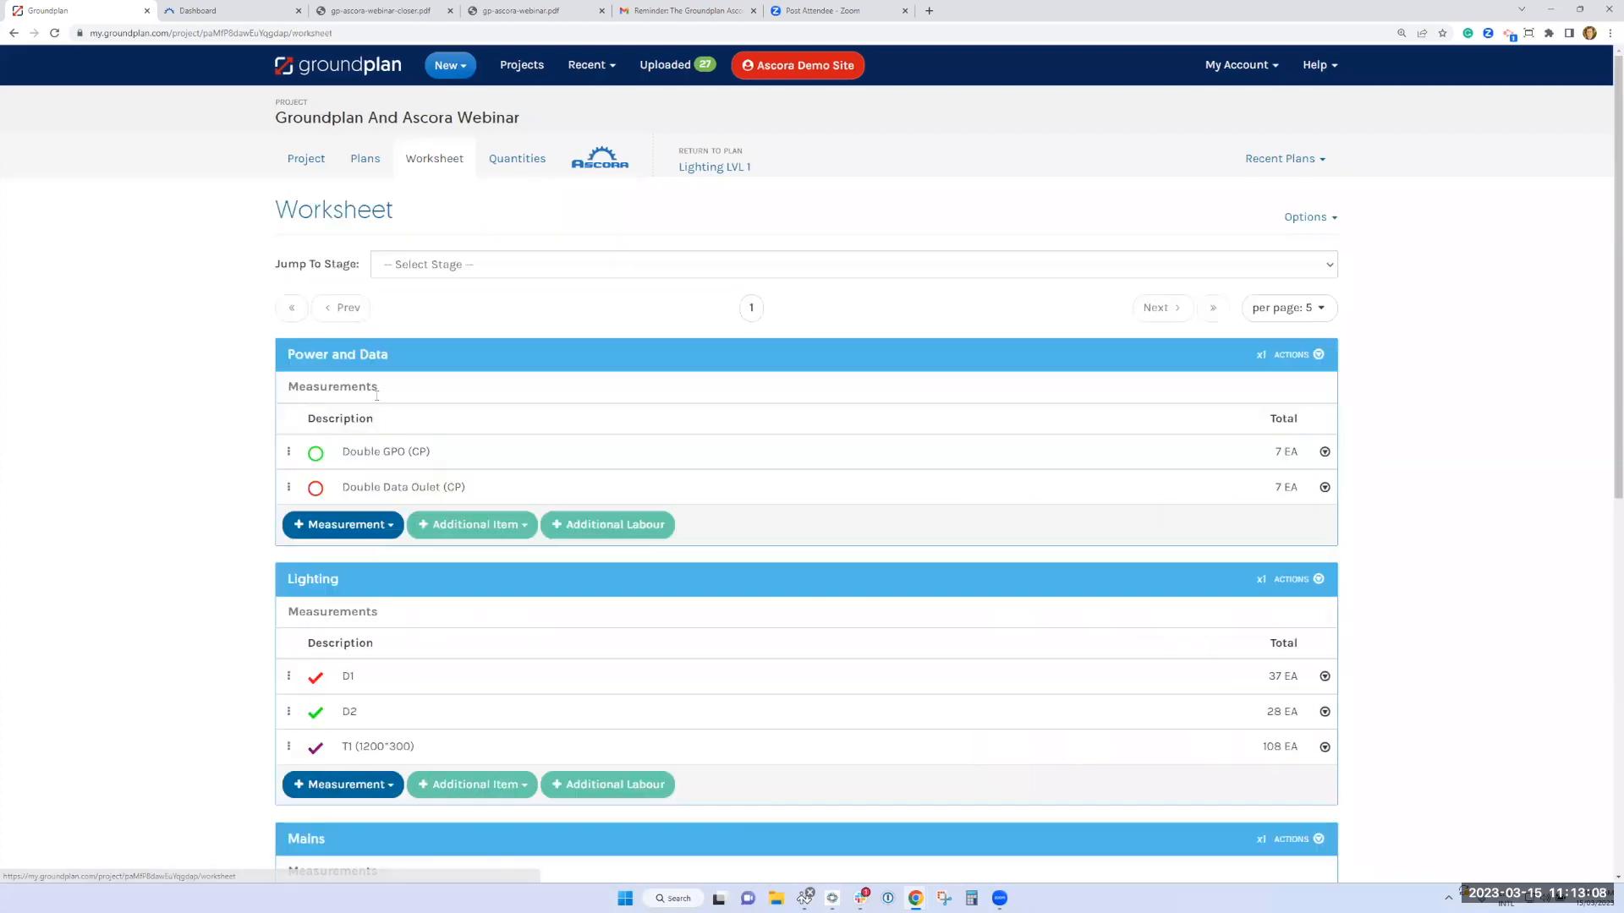
Examine the parts, length and count formulas and labour behind the Mains measurement
scroll(385, 424, down, 1)
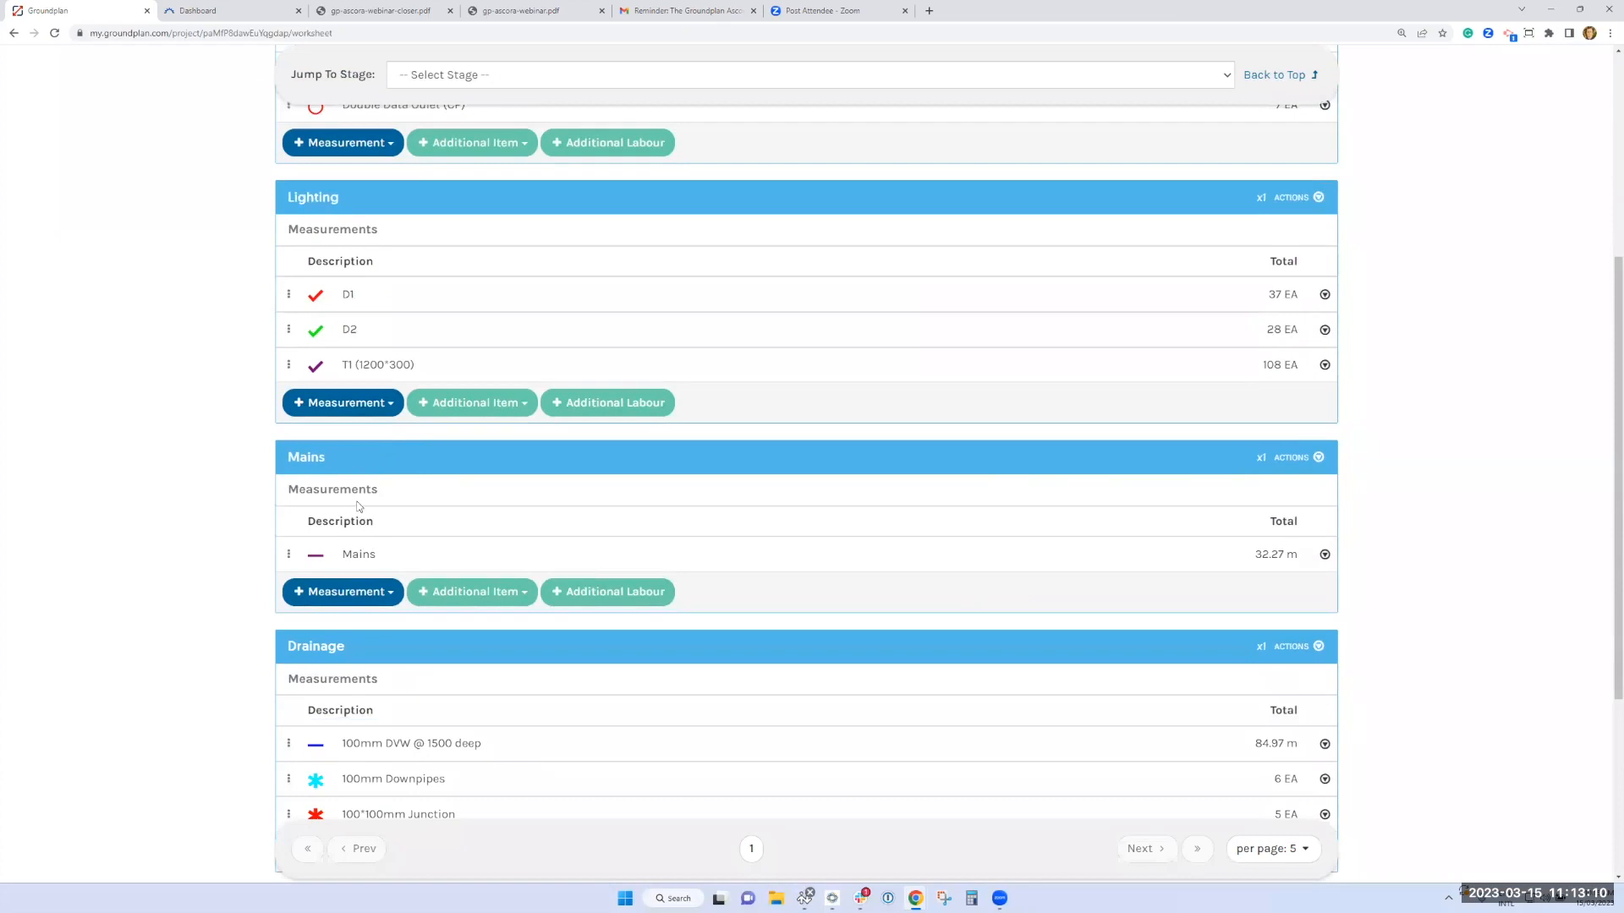
click(353, 557)
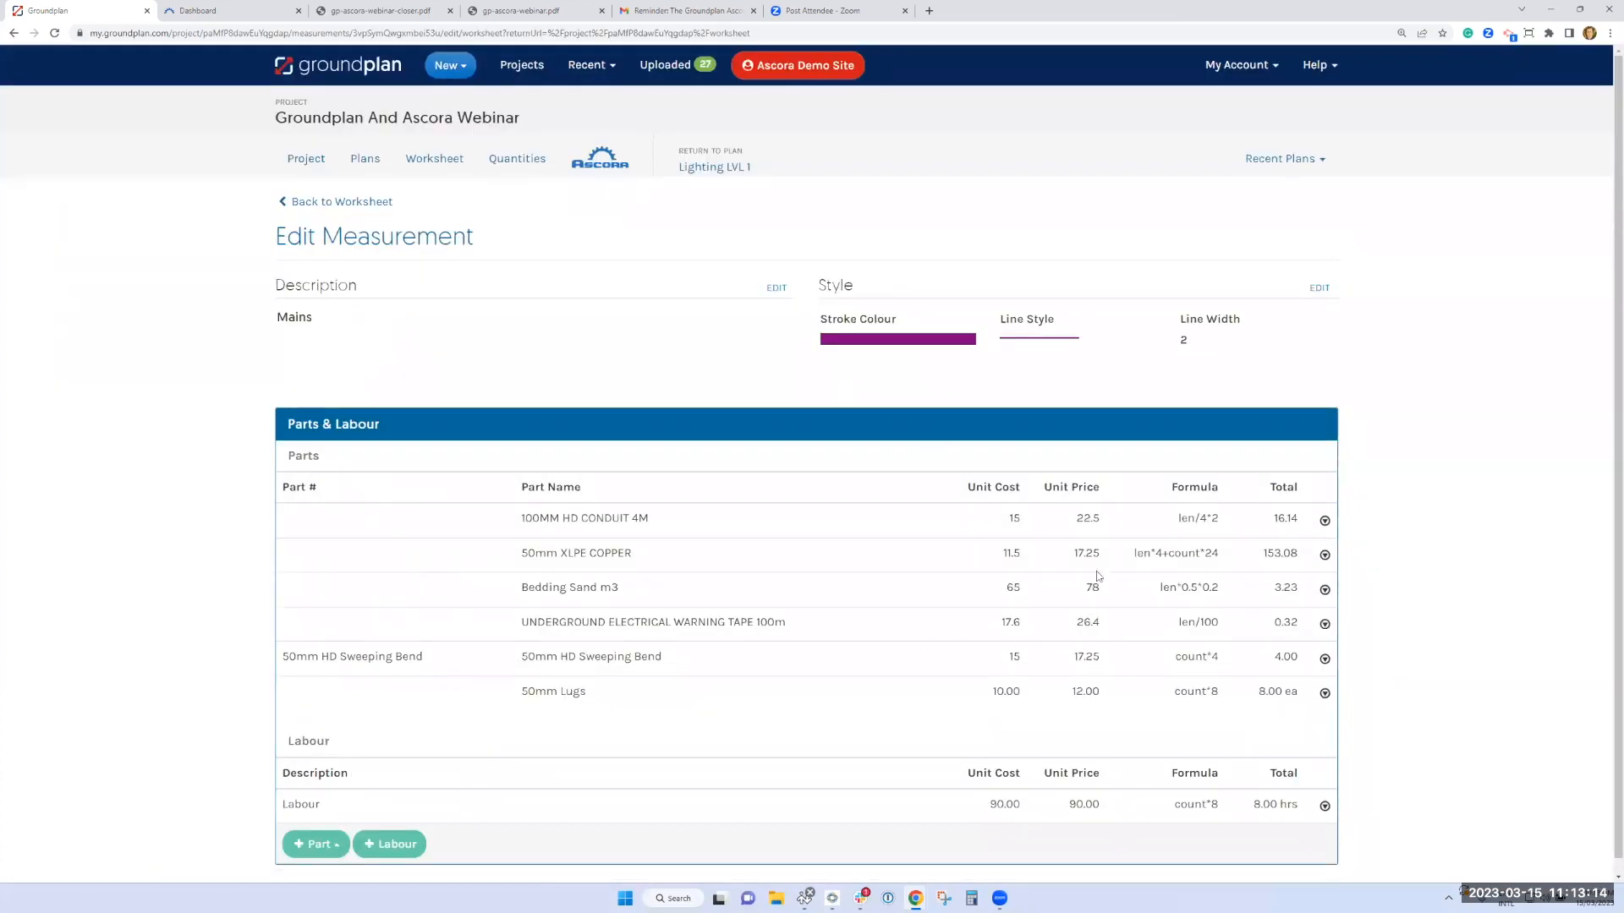
scroll(1100, 562, down, 1)
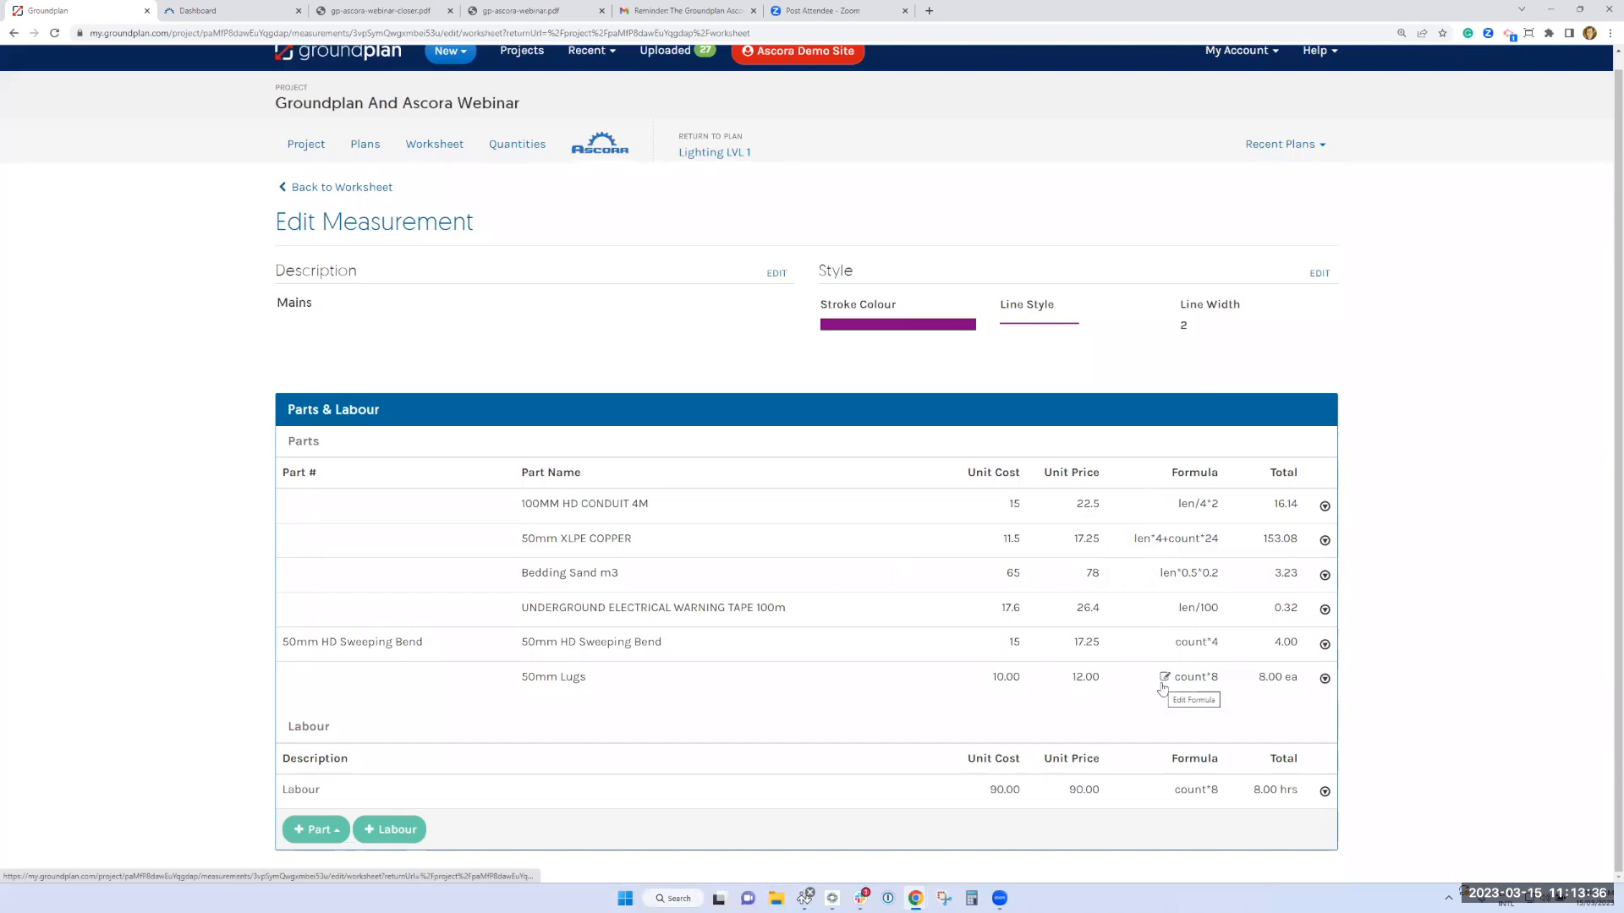
click(345, 187)
Review the Drainage and Plastering stages and examine the part formula of 2.4 Standard Plastering (m2)
scroll(421, 455, down, 8)
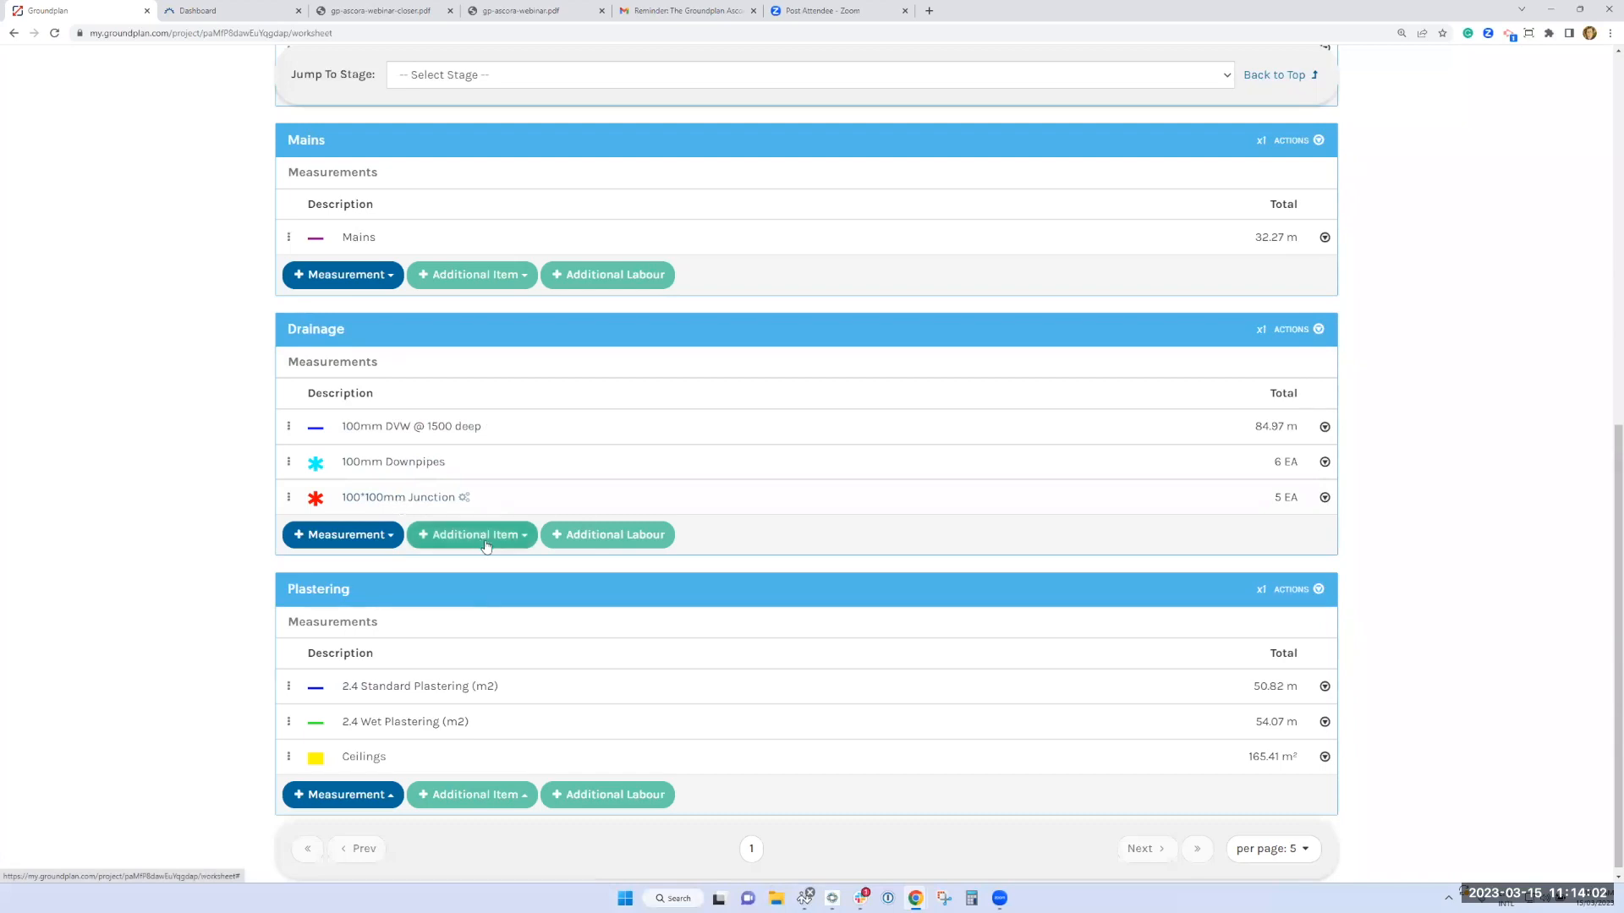
scroll(509, 572, down, 1)
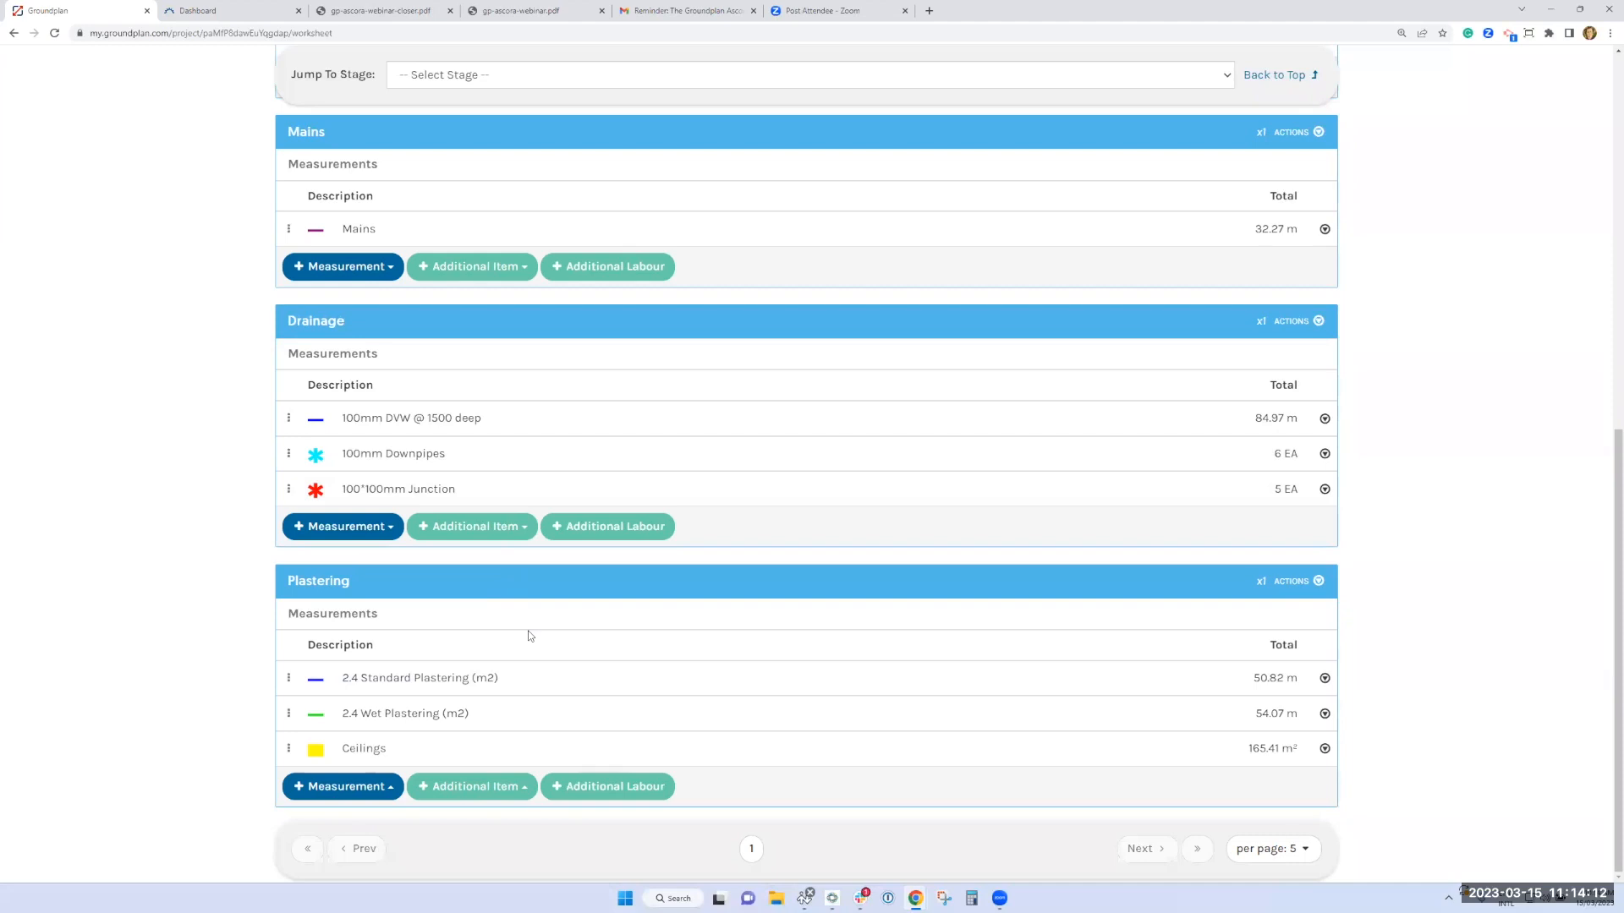
click(409, 683)
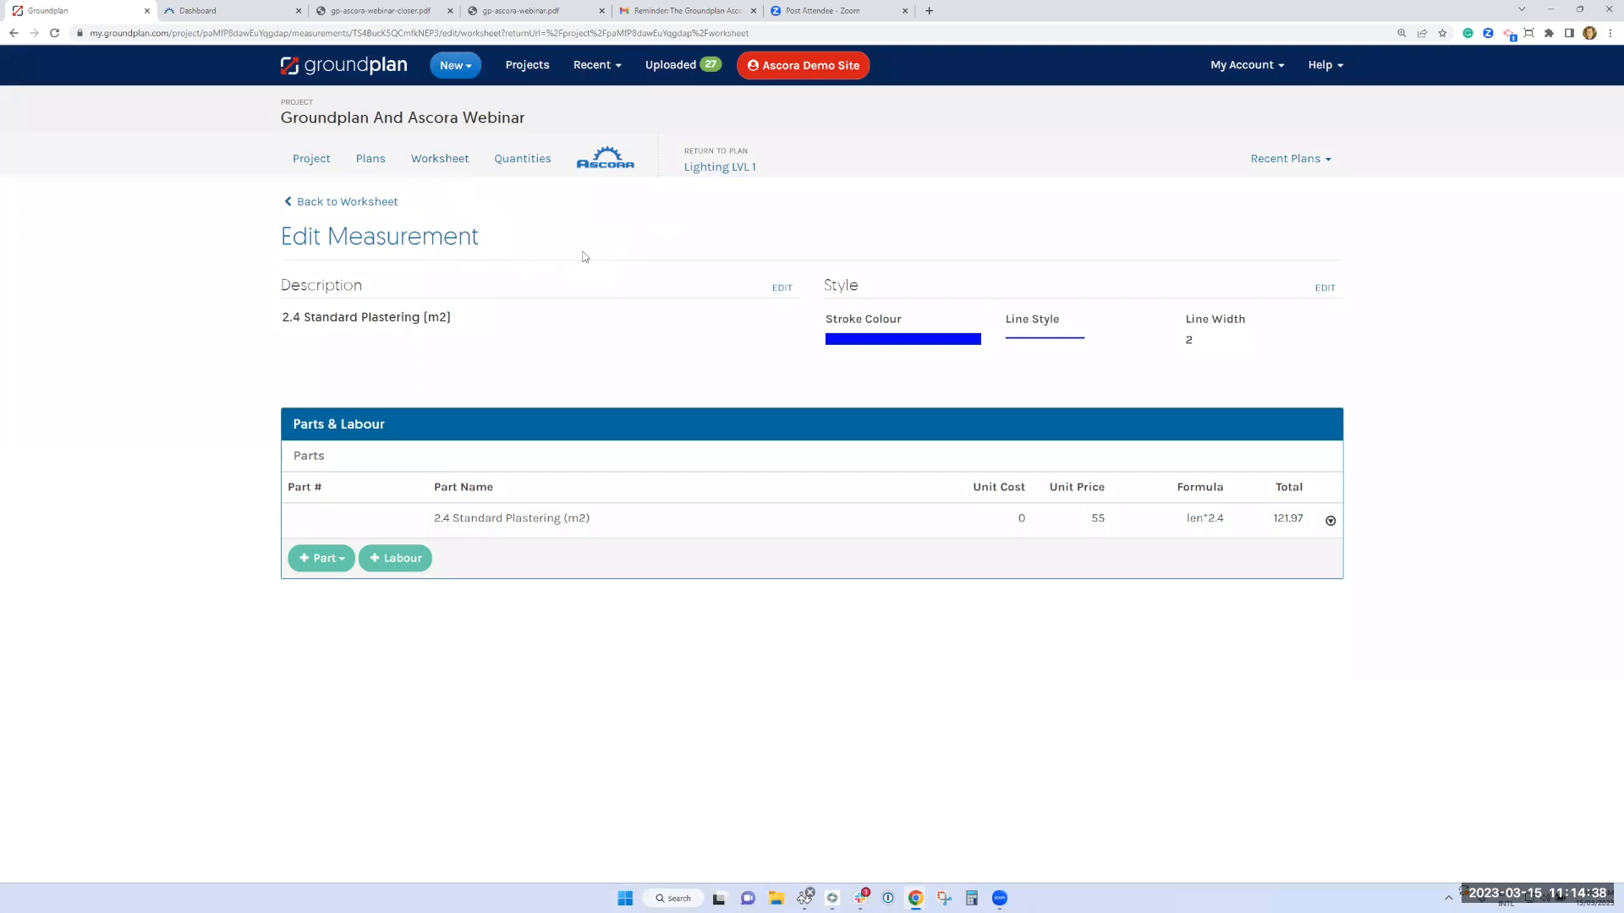
Start pushing the takeoff to a new Ascora quote and look at the blank new customer form without filling it in
click(606, 170)
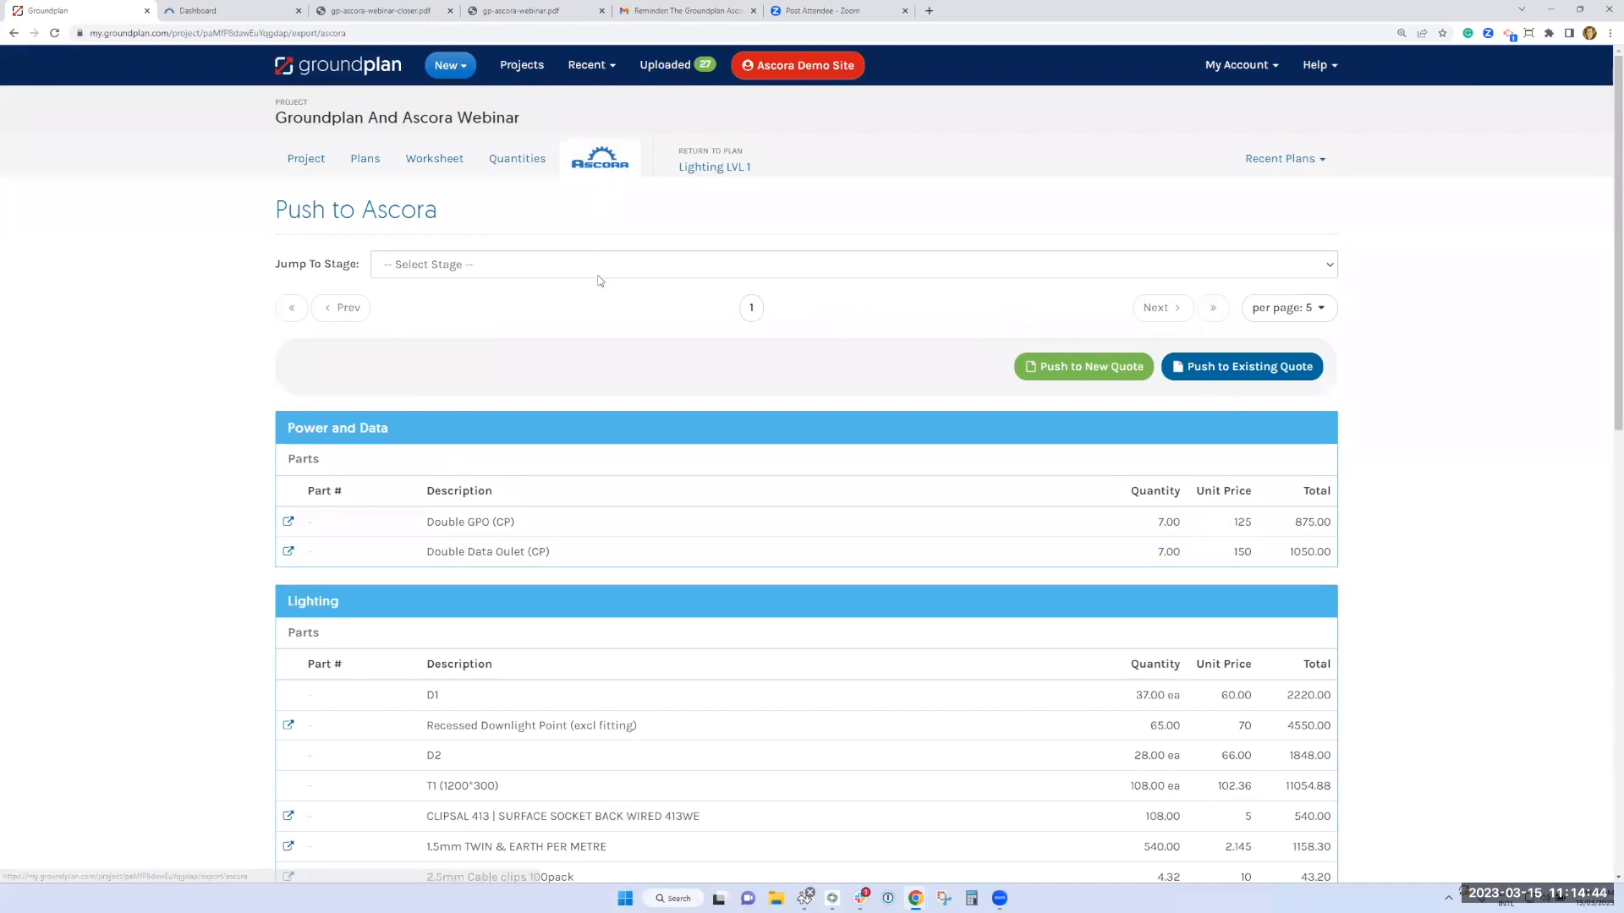
click(1089, 372)
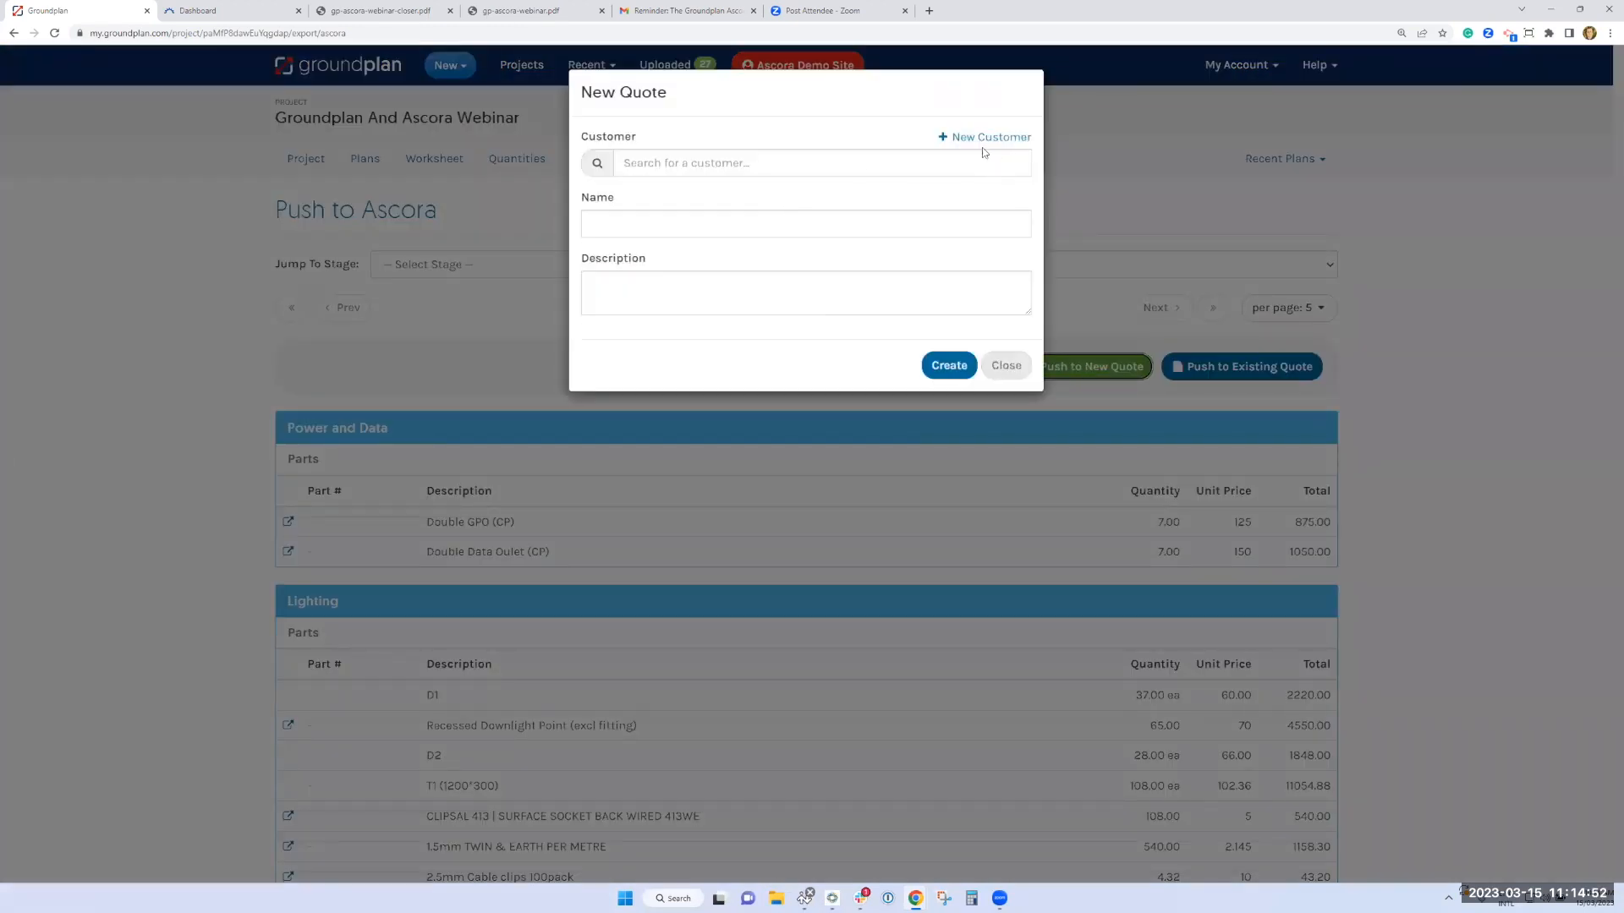
click(983, 139)
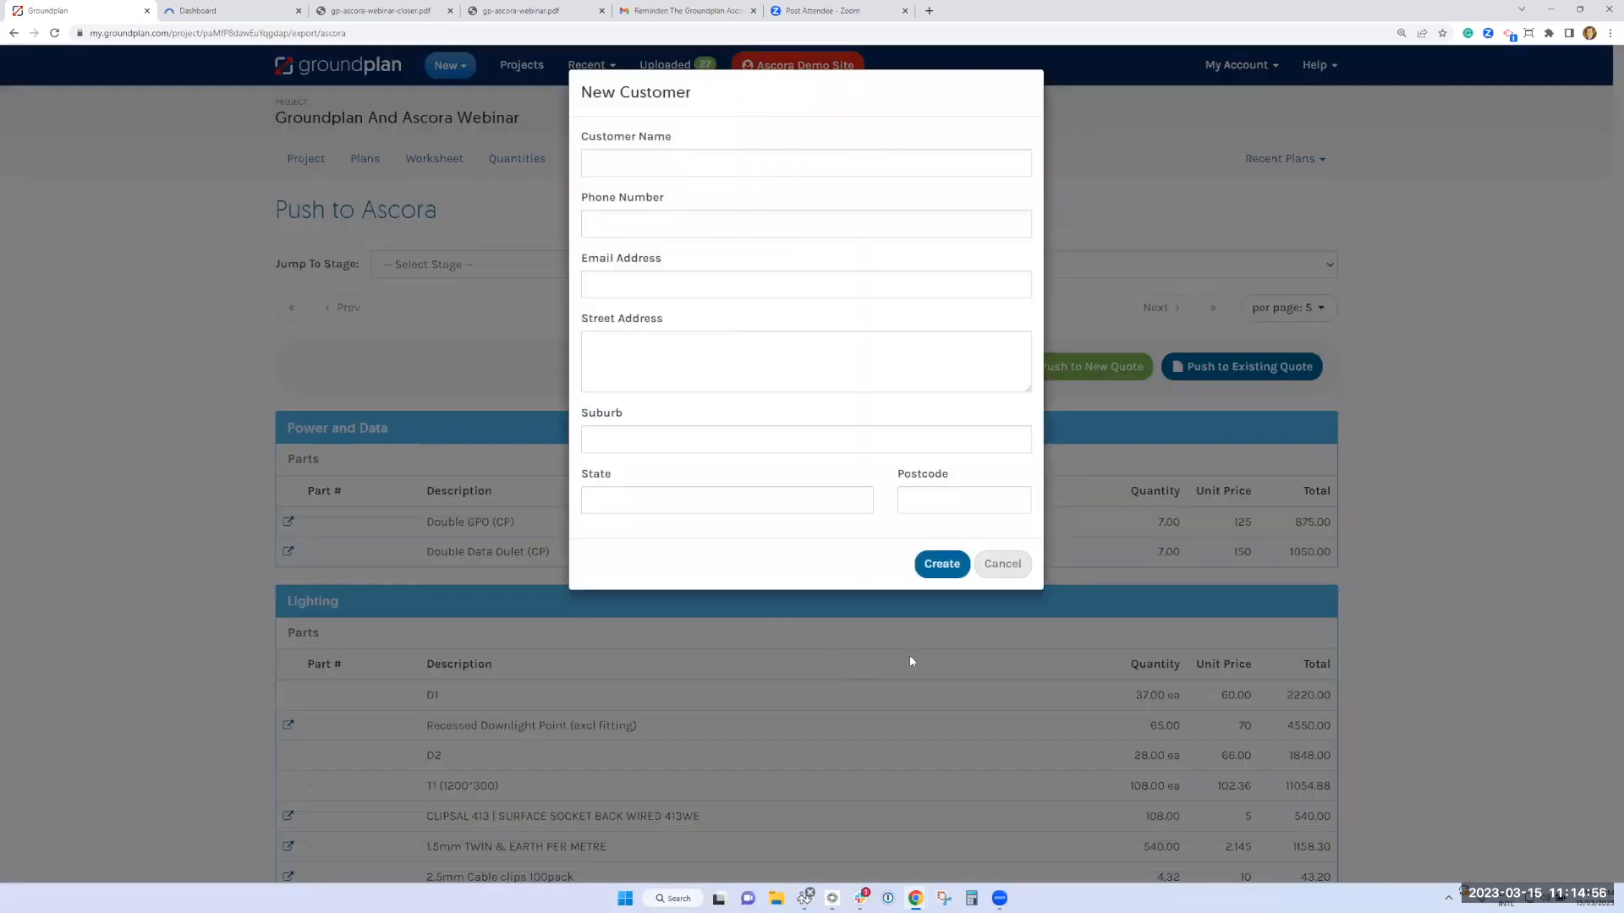
click(995, 565)
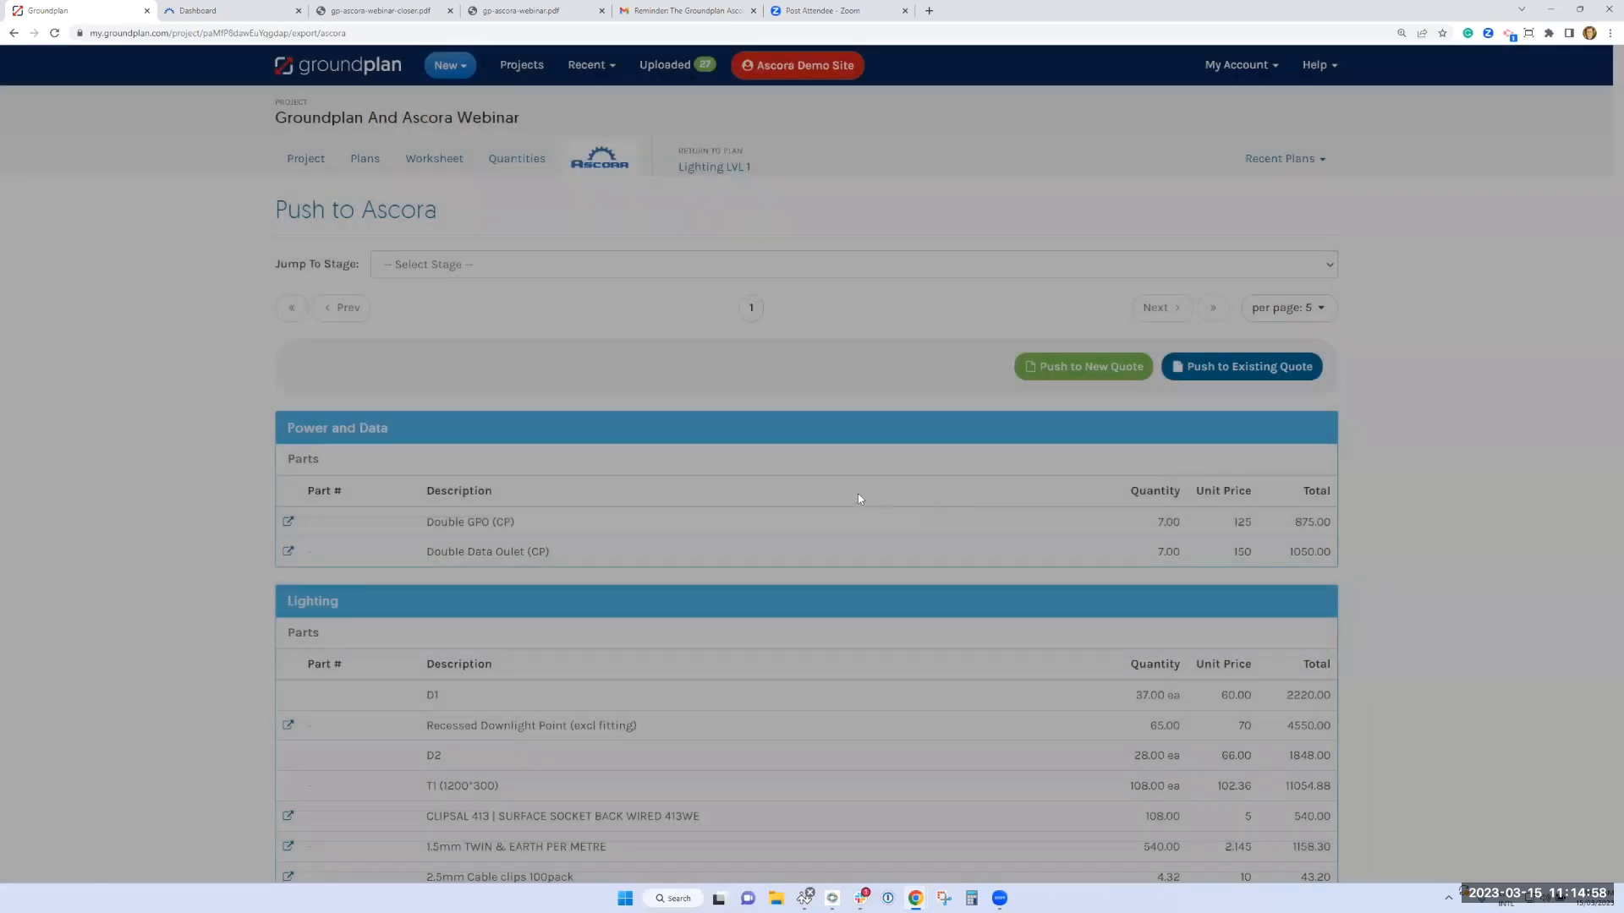
Create the quote for the existing customer Smith Contractors, entering a first name as the quote name
click(696, 166)
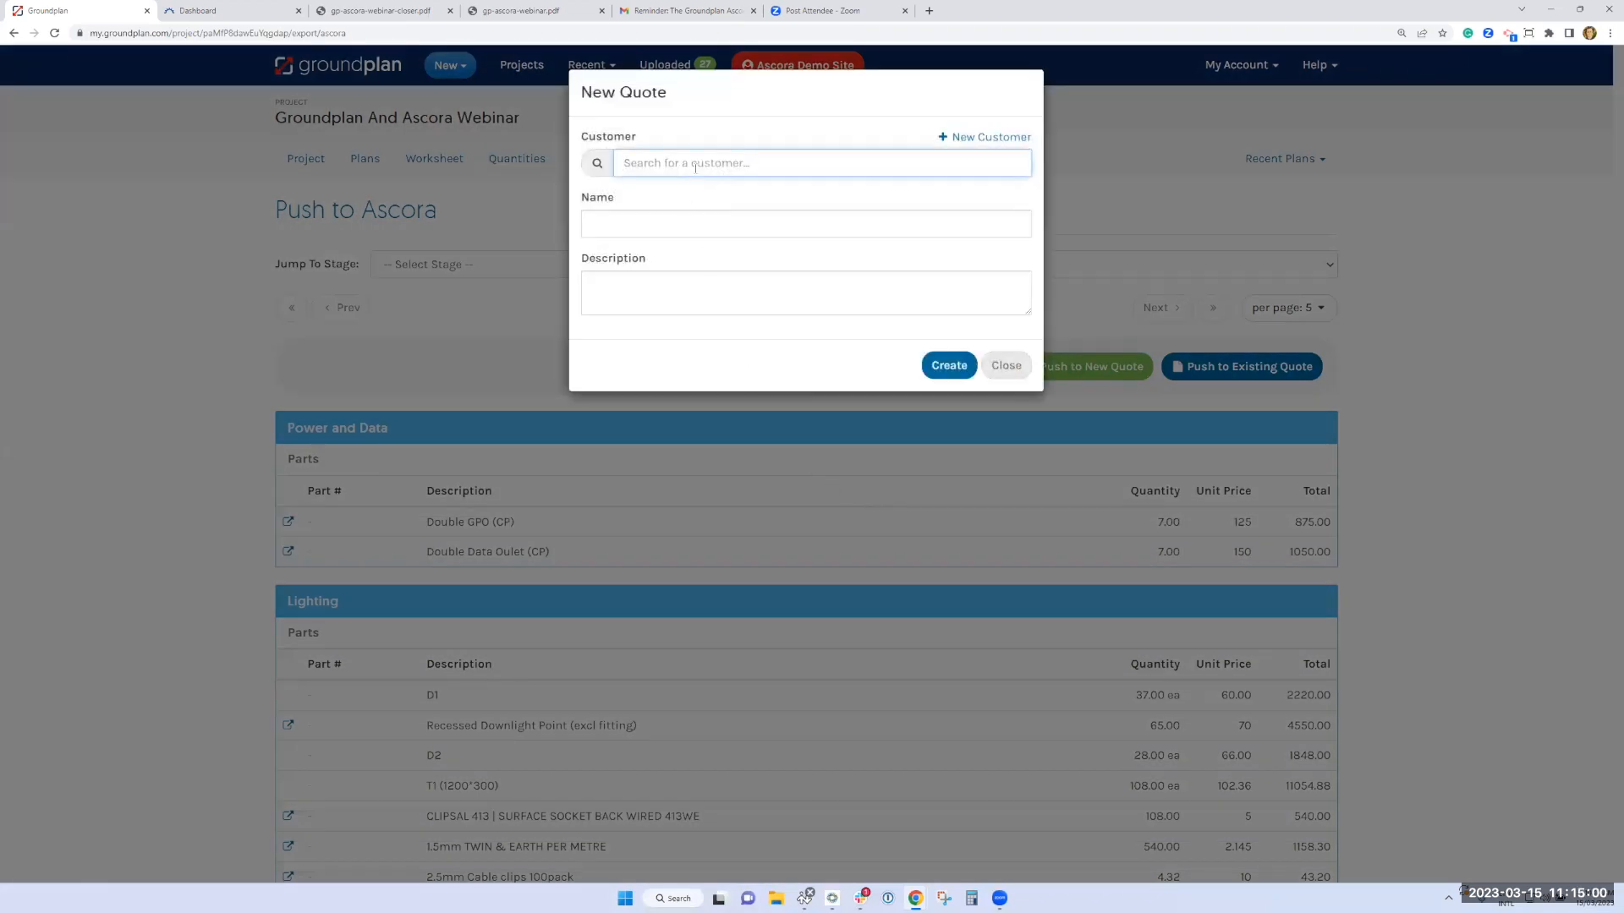
text(smith)
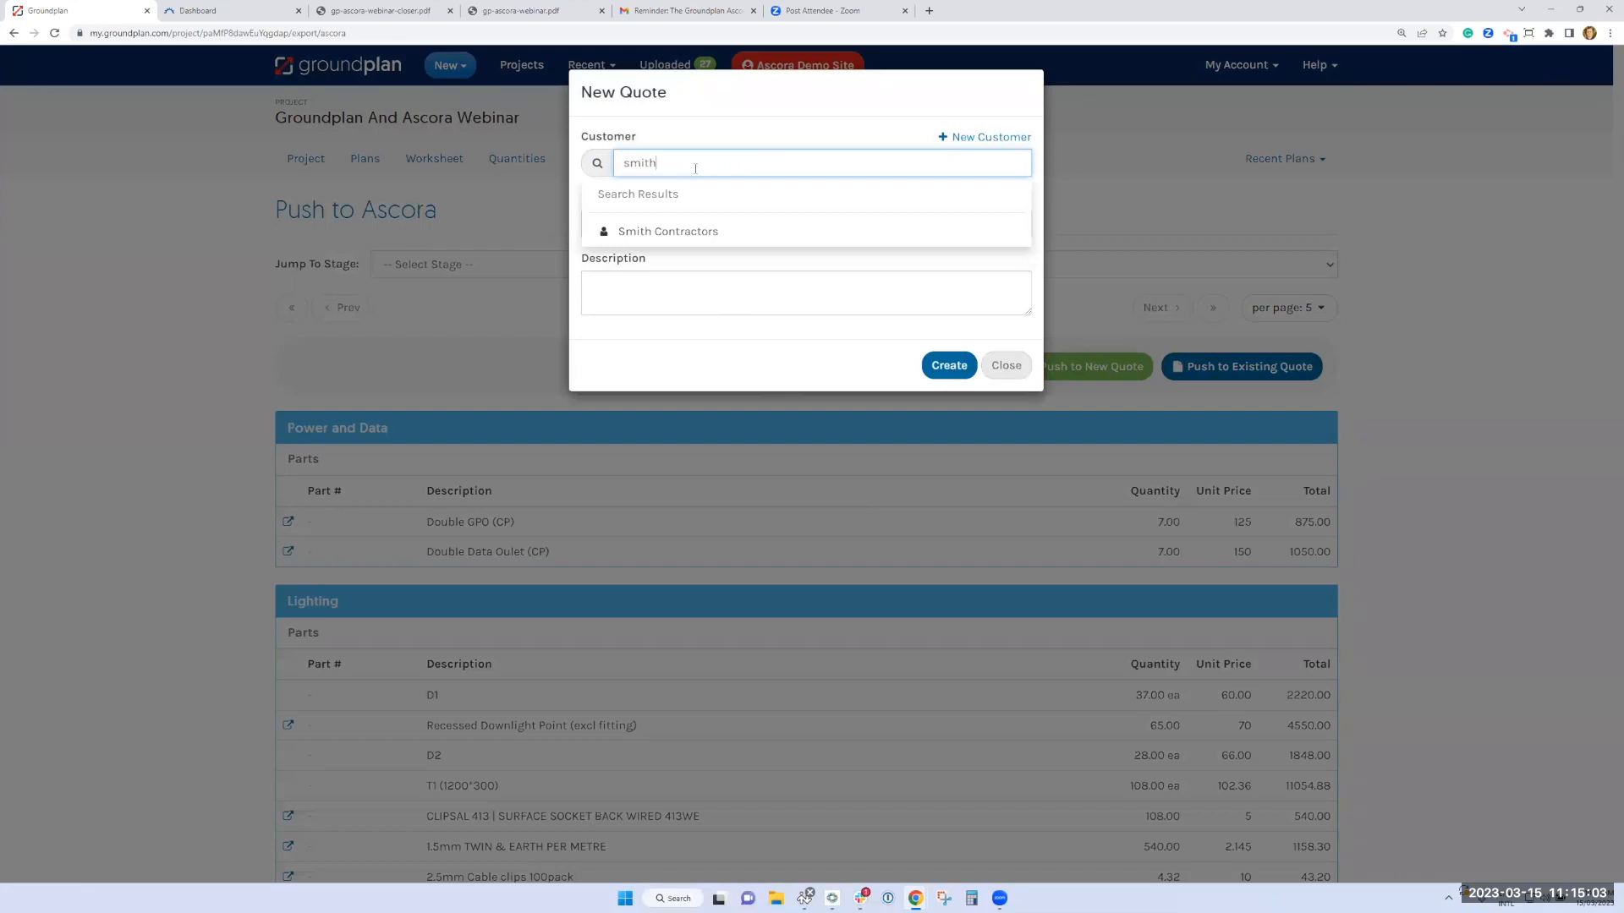
click(703, 231)
click(717, 226)
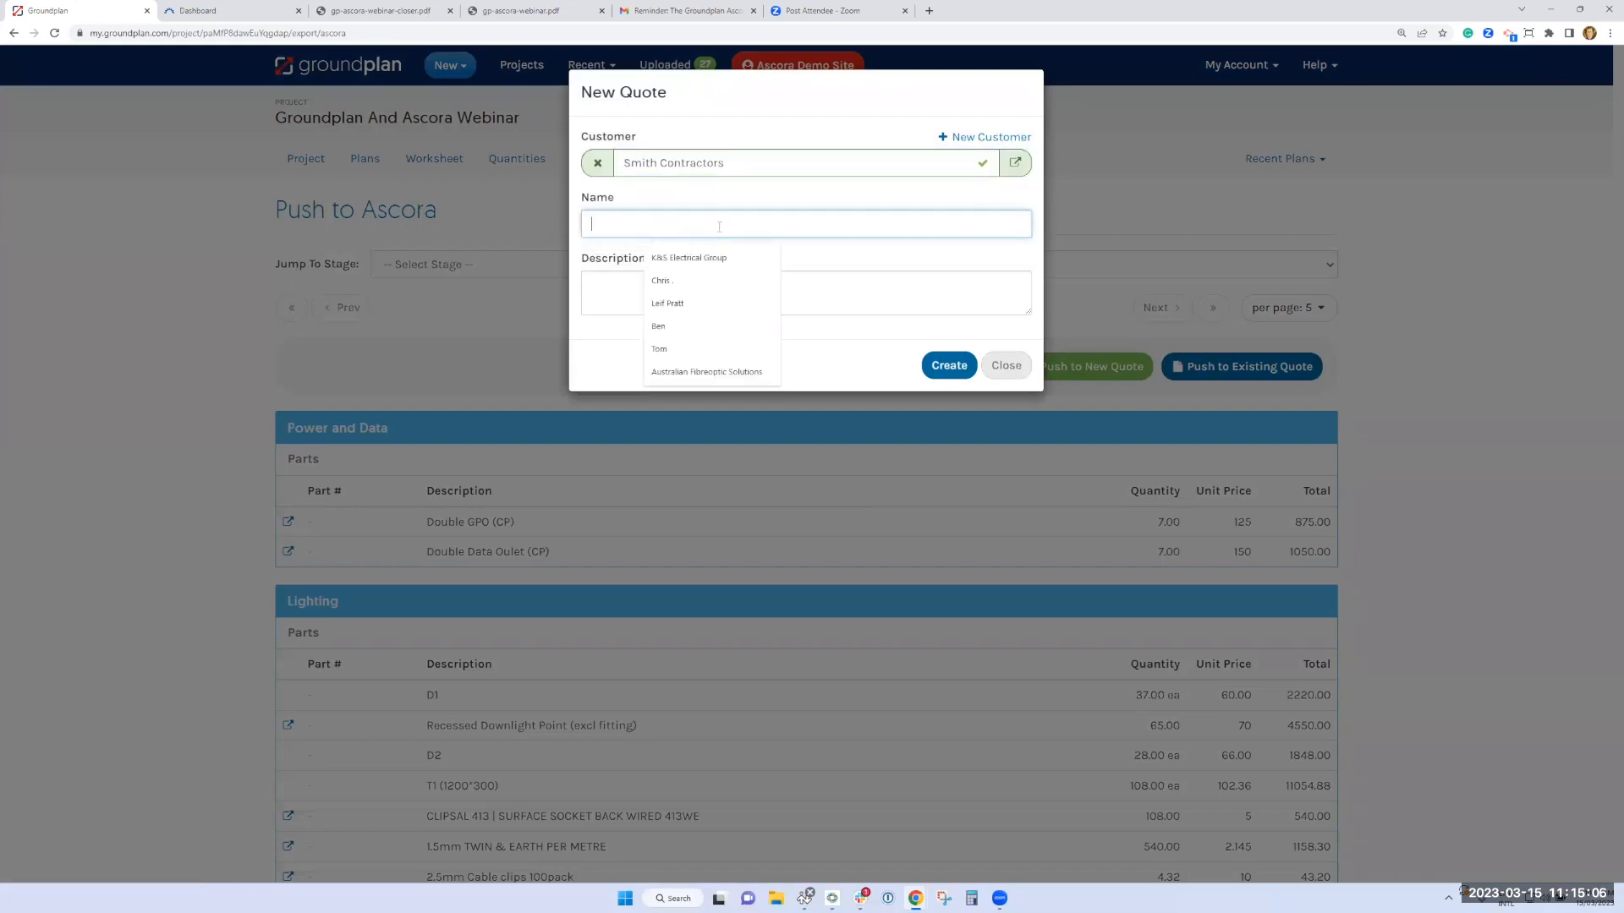
text(Cou)
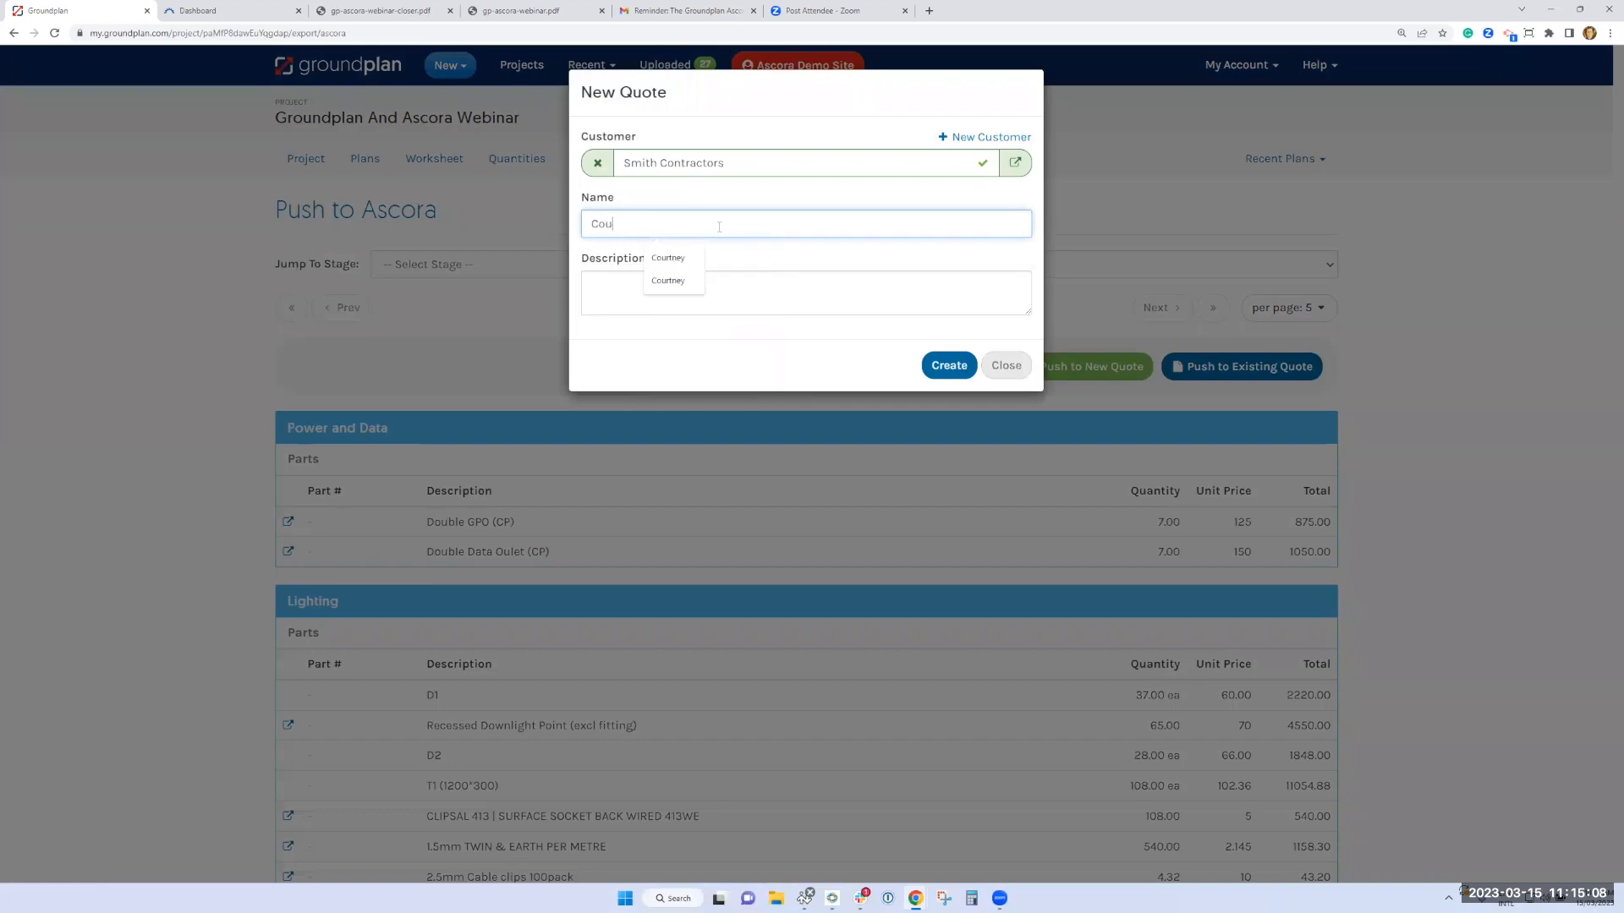
text(rtney)
click(949, 371)
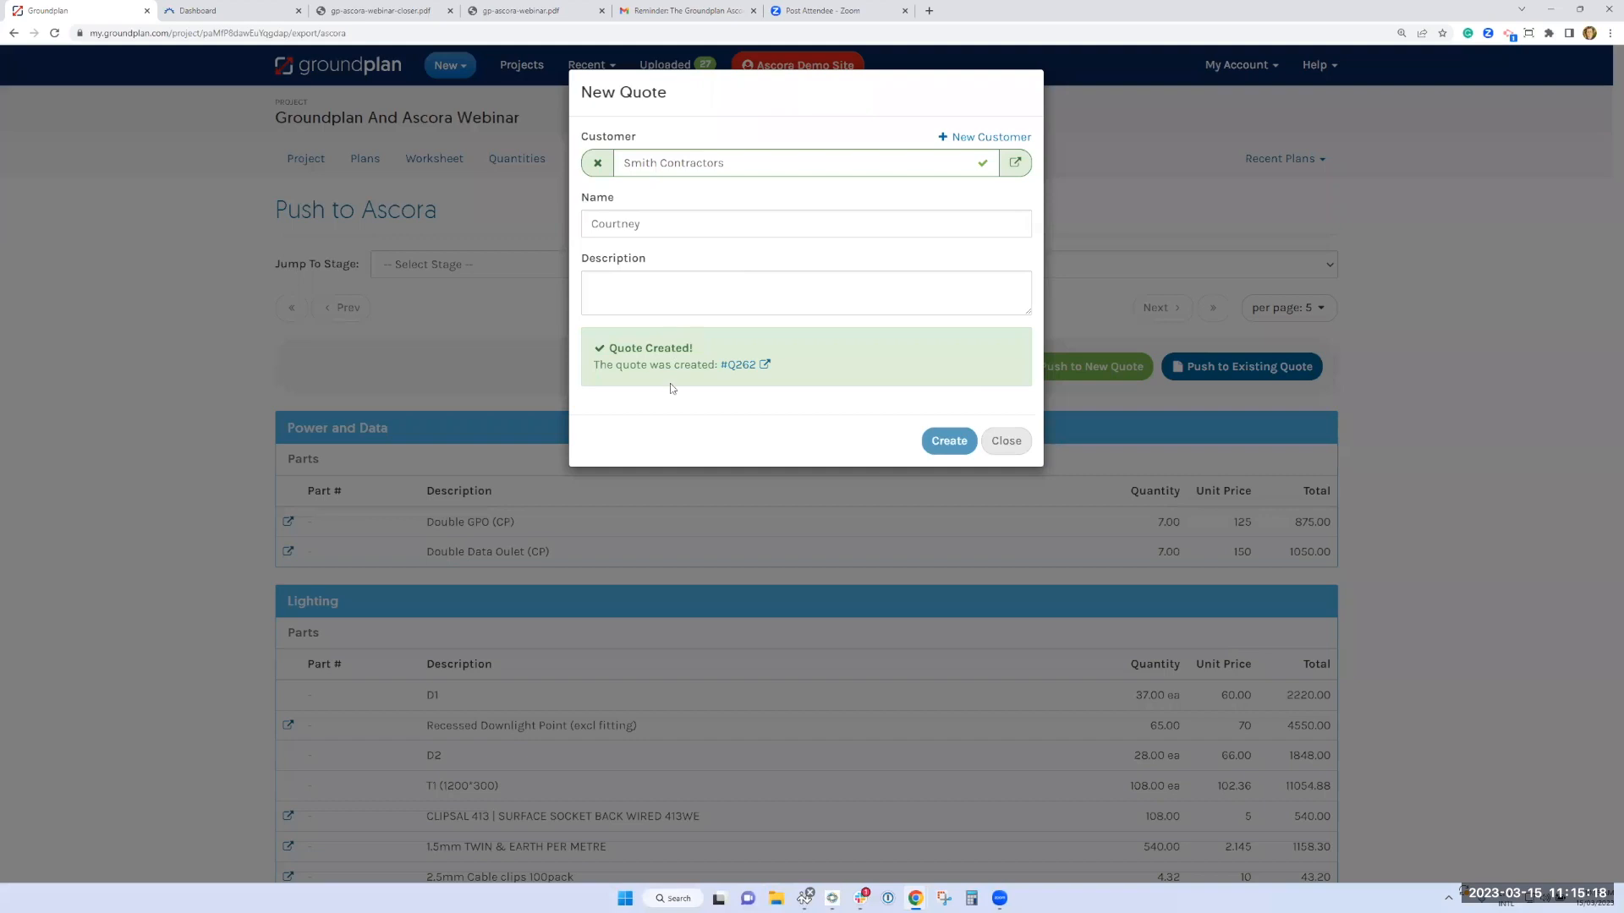
Open the newly created quote in Ascora and review its details, totals and sections
click(737, 371)
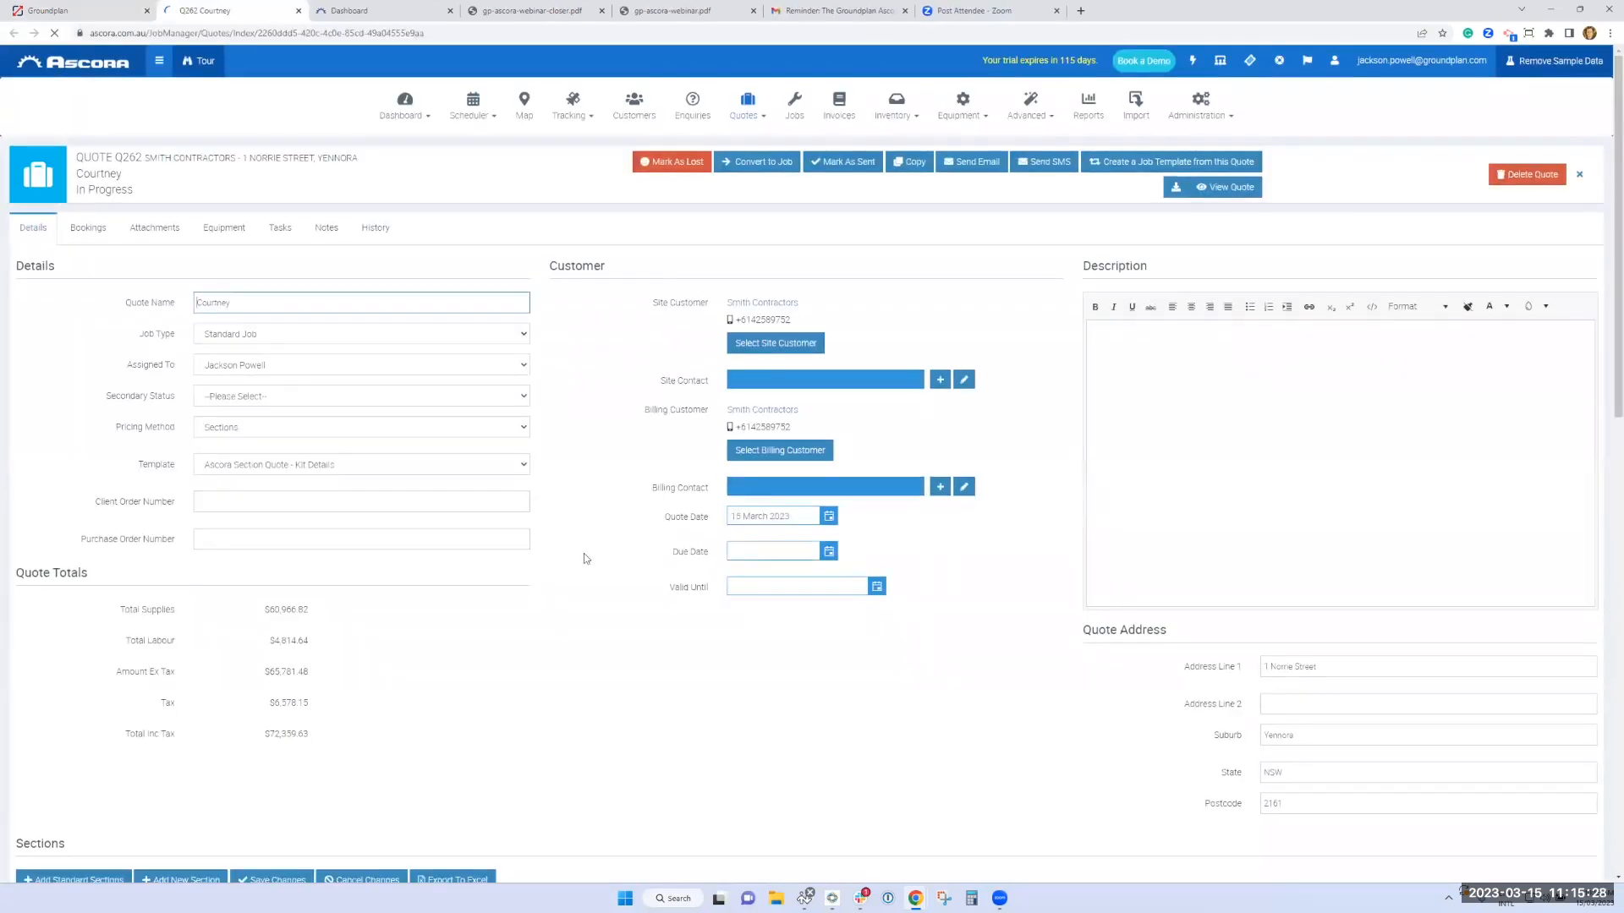
scroll(583, 558, down, 6)
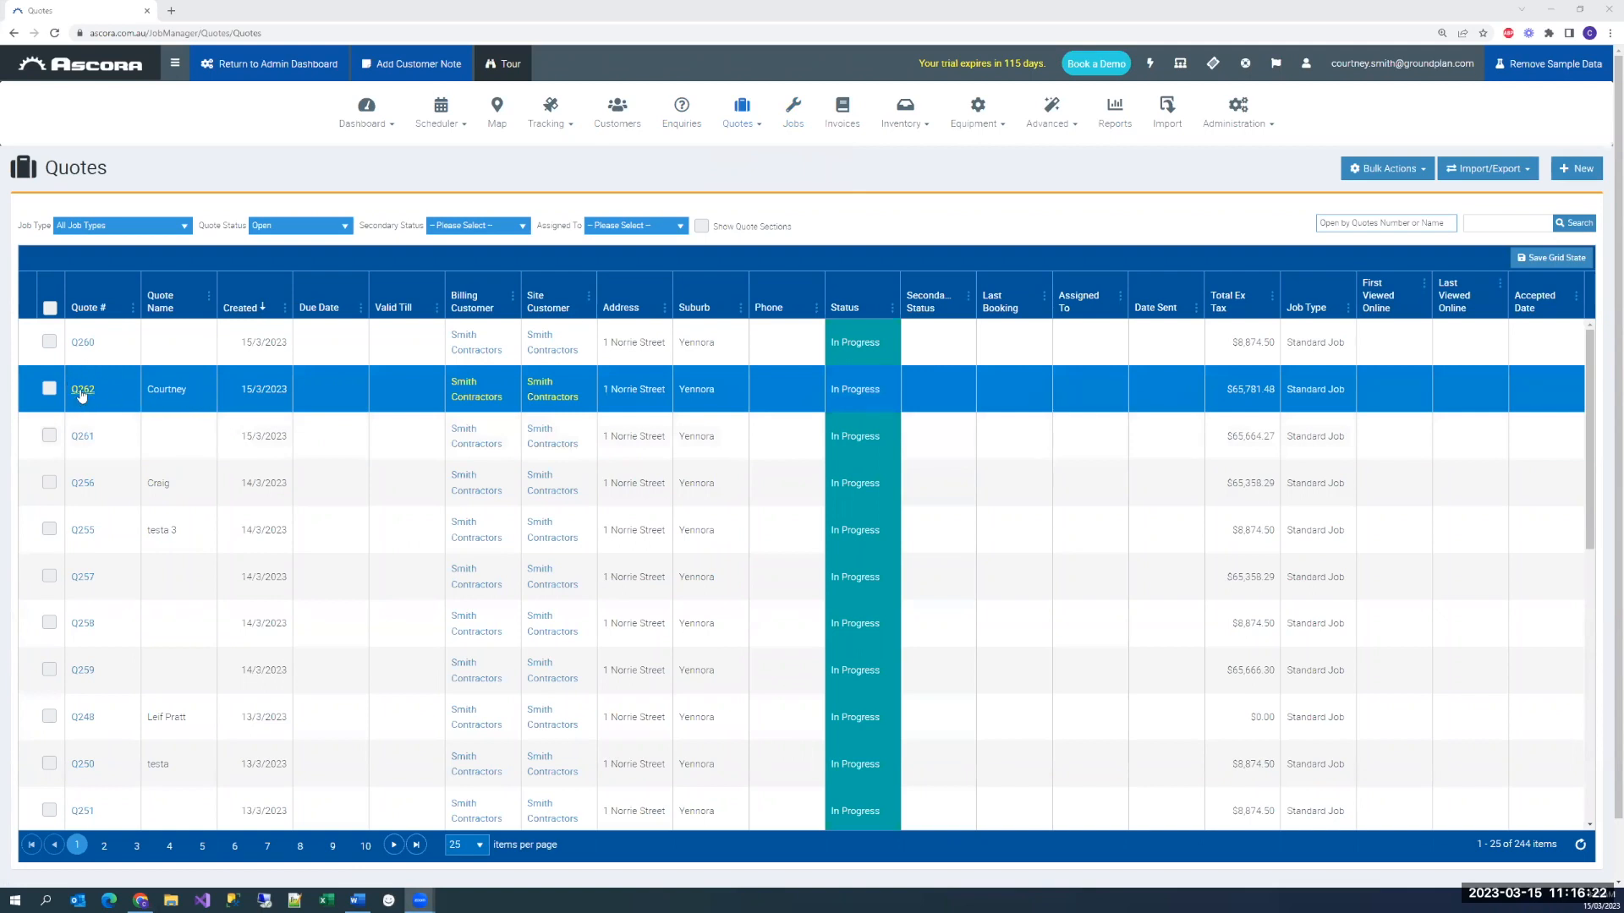
click(82, 391)
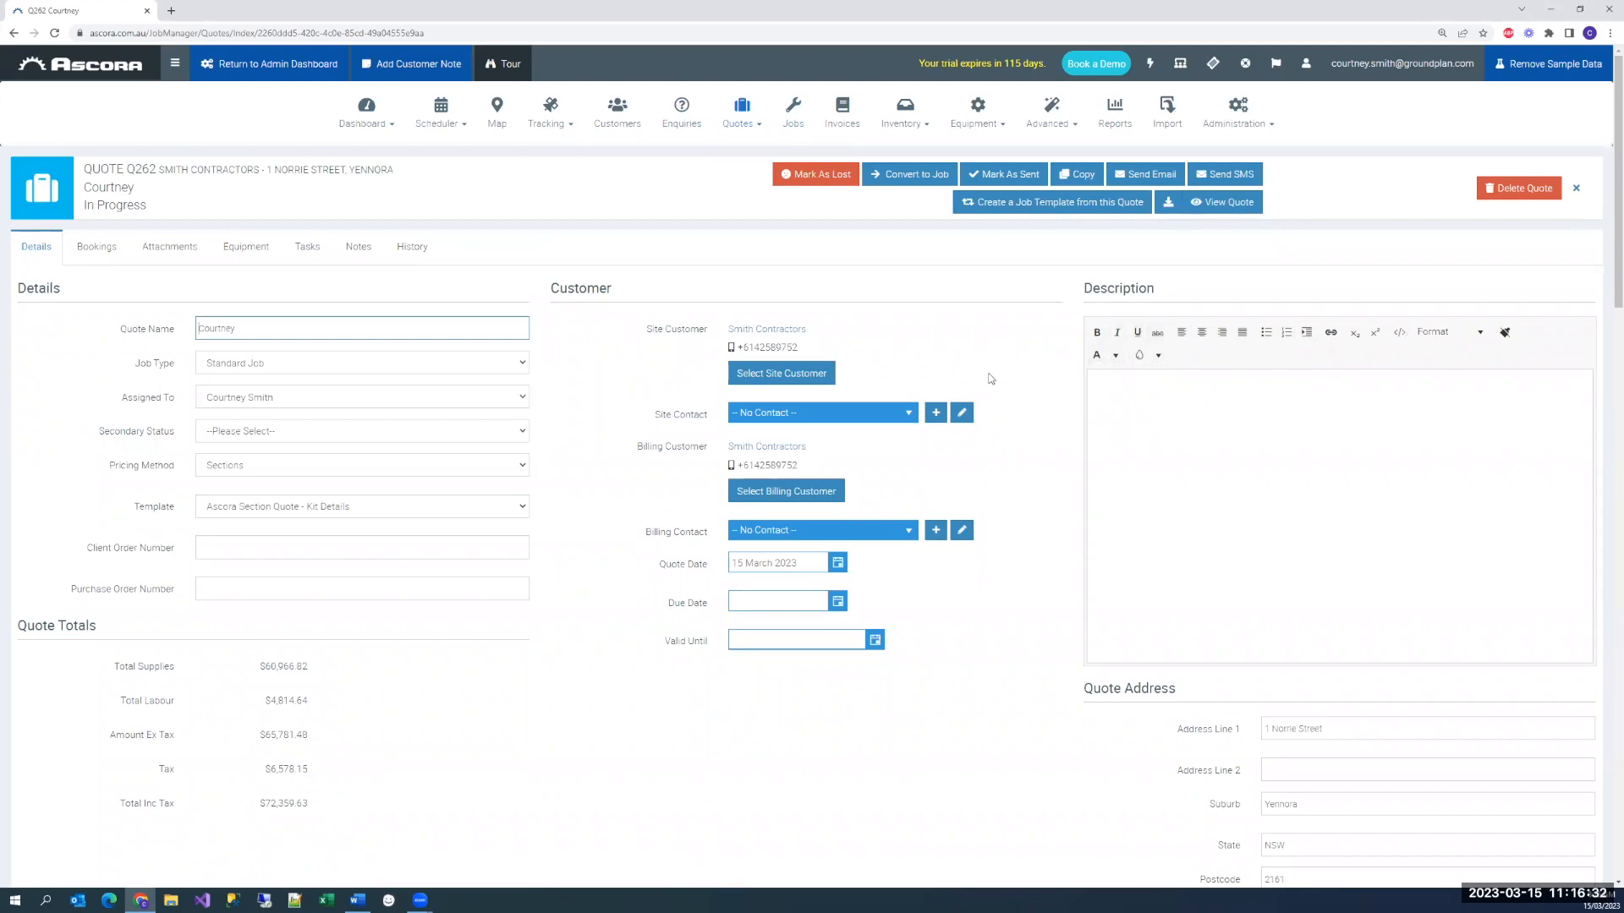
scroll(597, 420, down, 7)
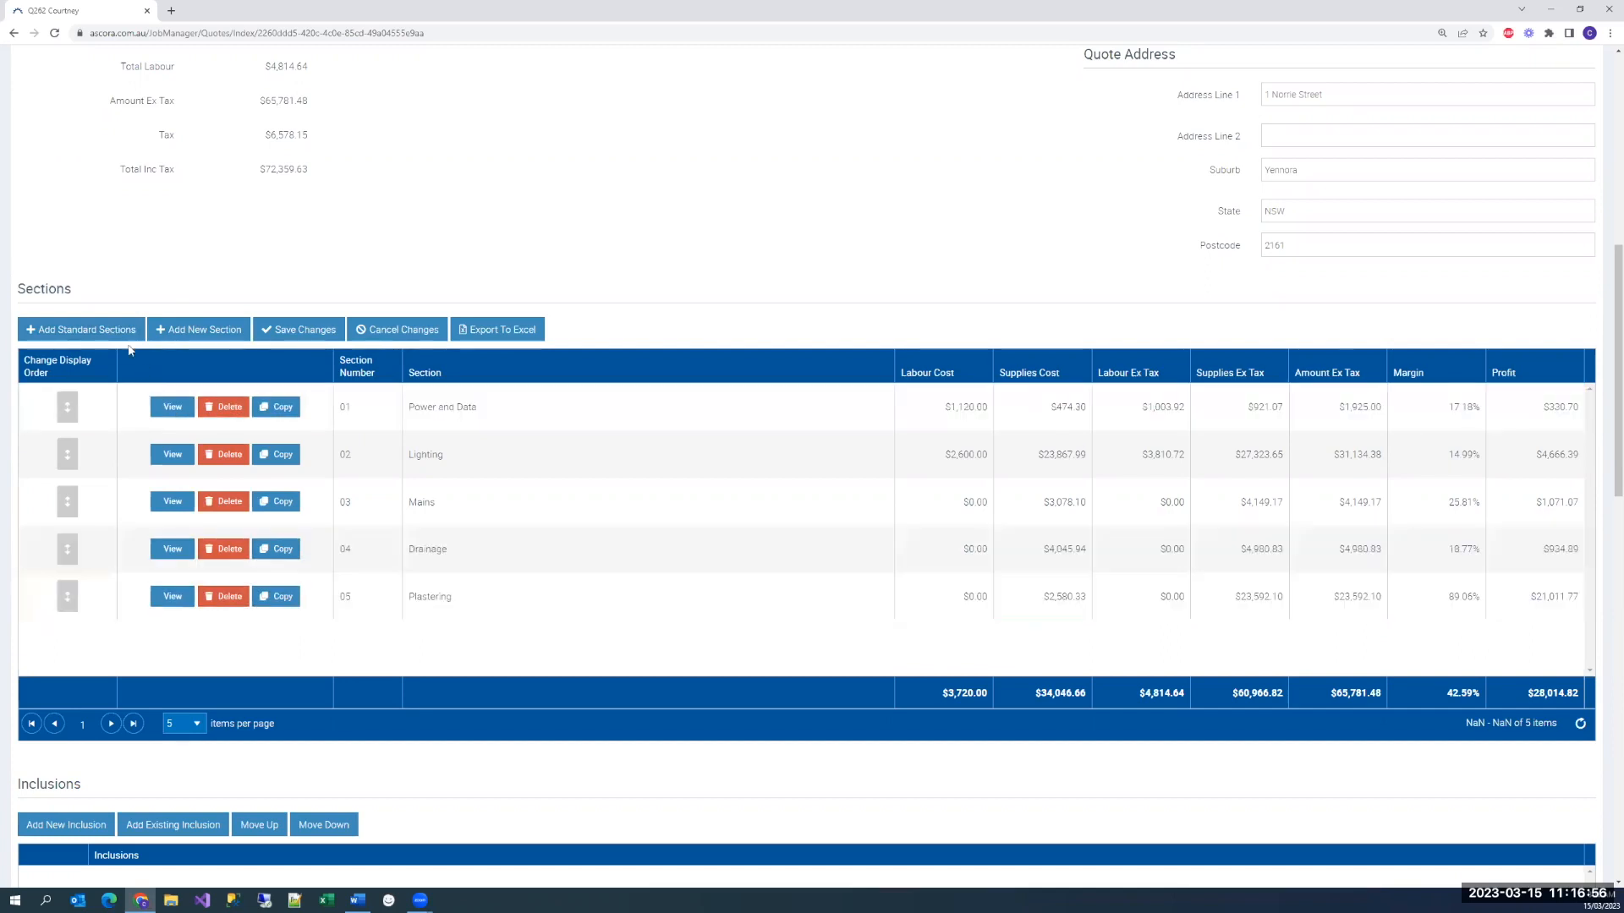
Add the standard section Audio Visual to the quote
click(99, 329)
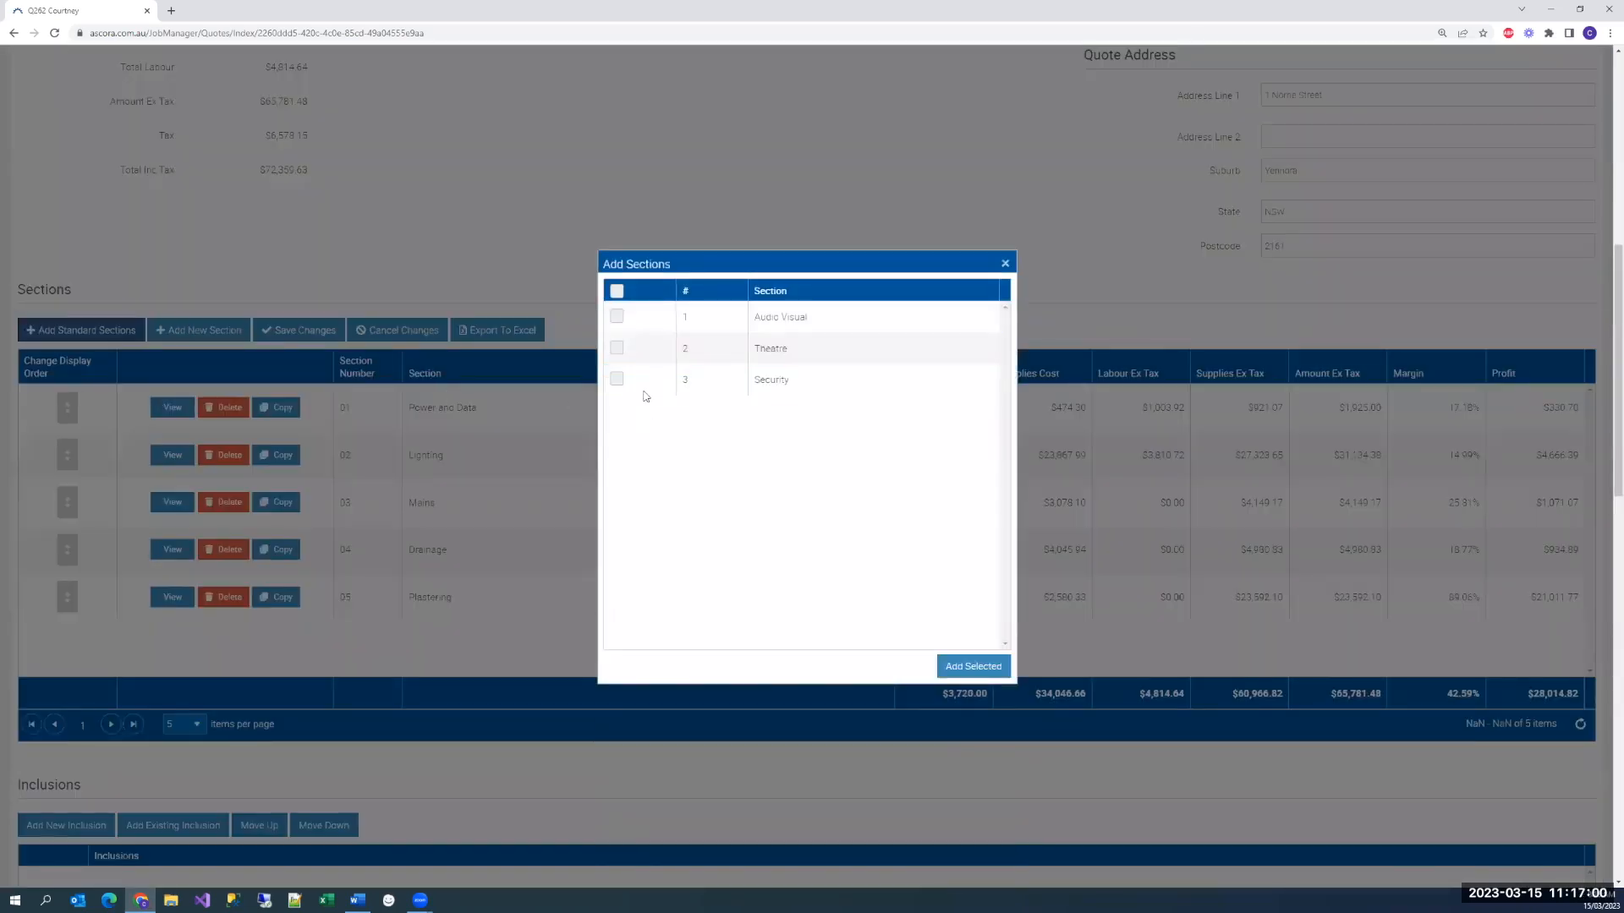
click(617, 317)
click(974, 667)
Open the Audio Visual section's supplies and filter the supplies to be added by the category Sonos
click(173, 645)
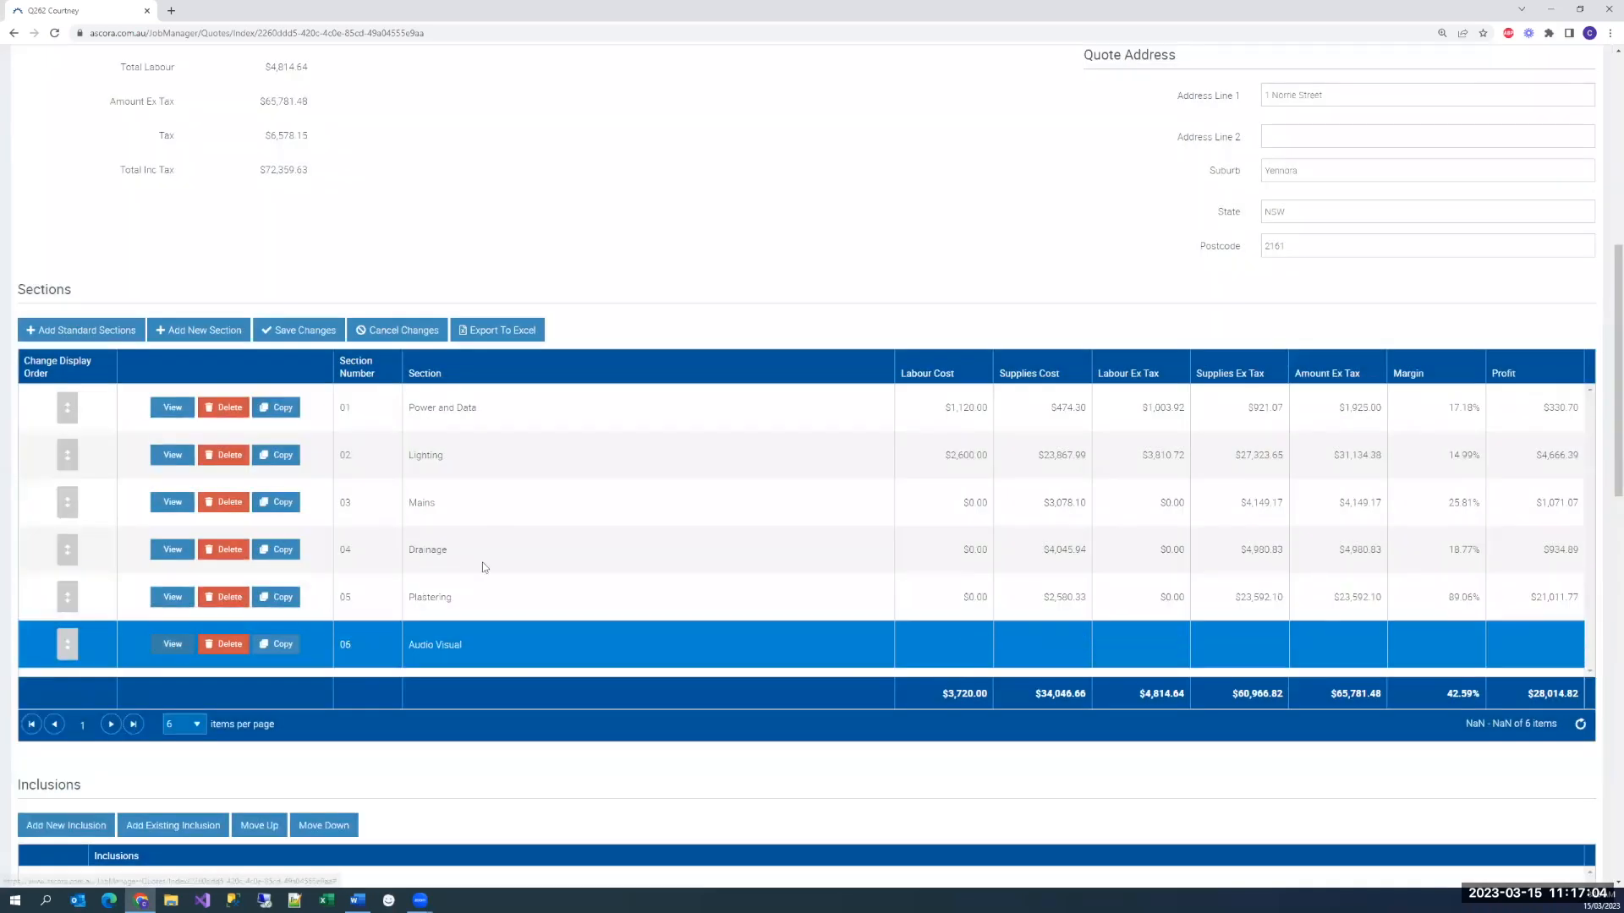
click(129, 249)
click(1438, 294)
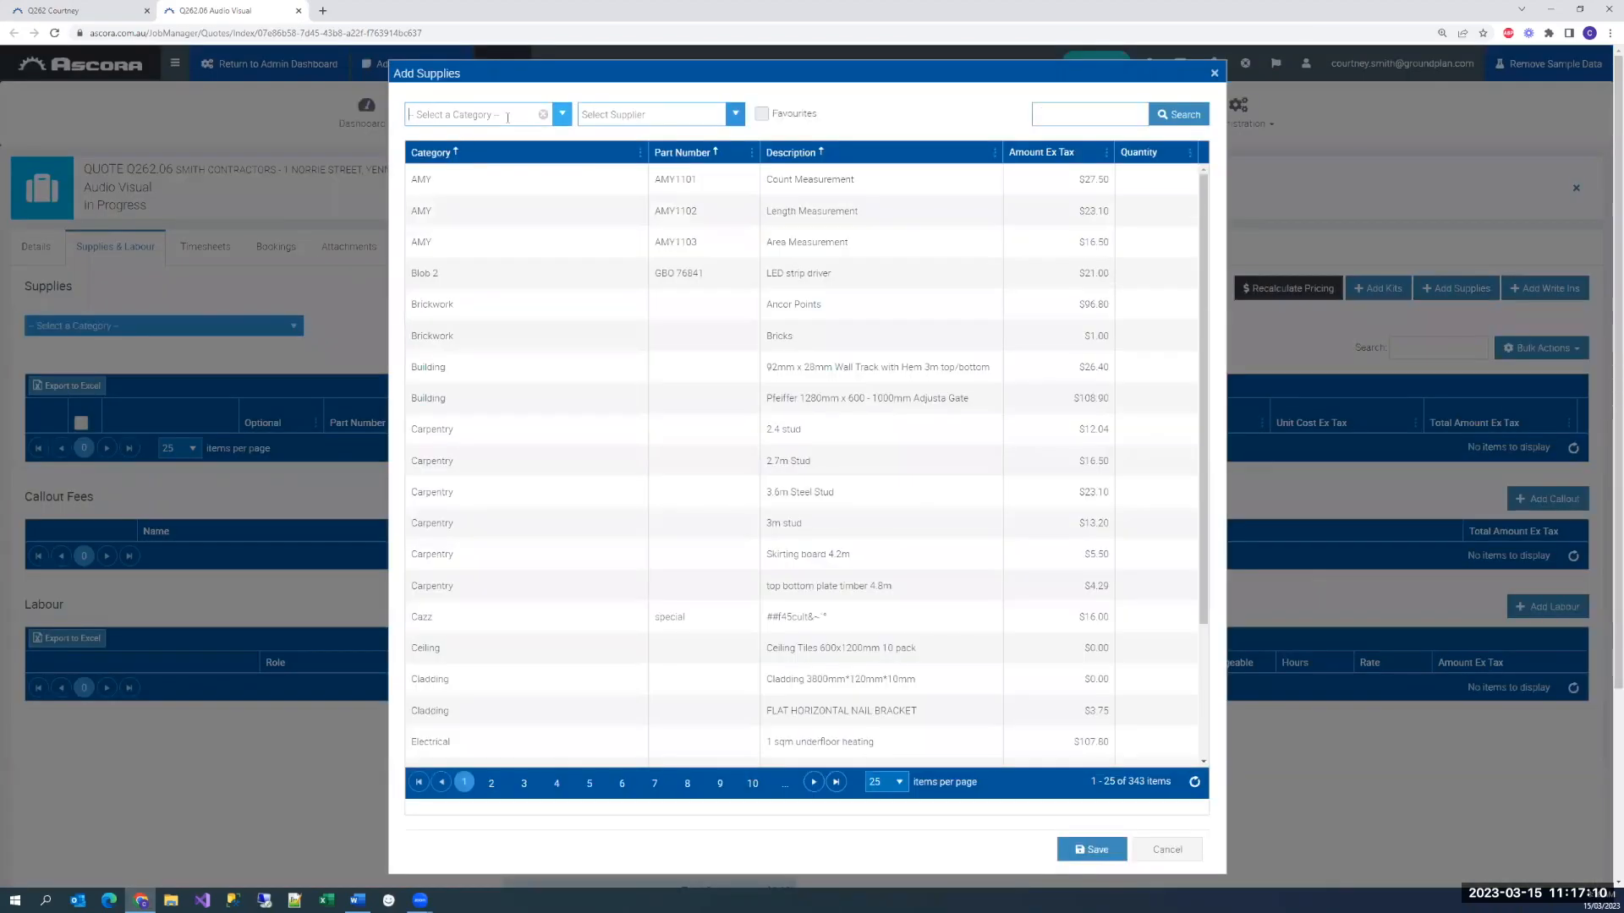
click(508, 116)
text(Sonos)
key(Return)
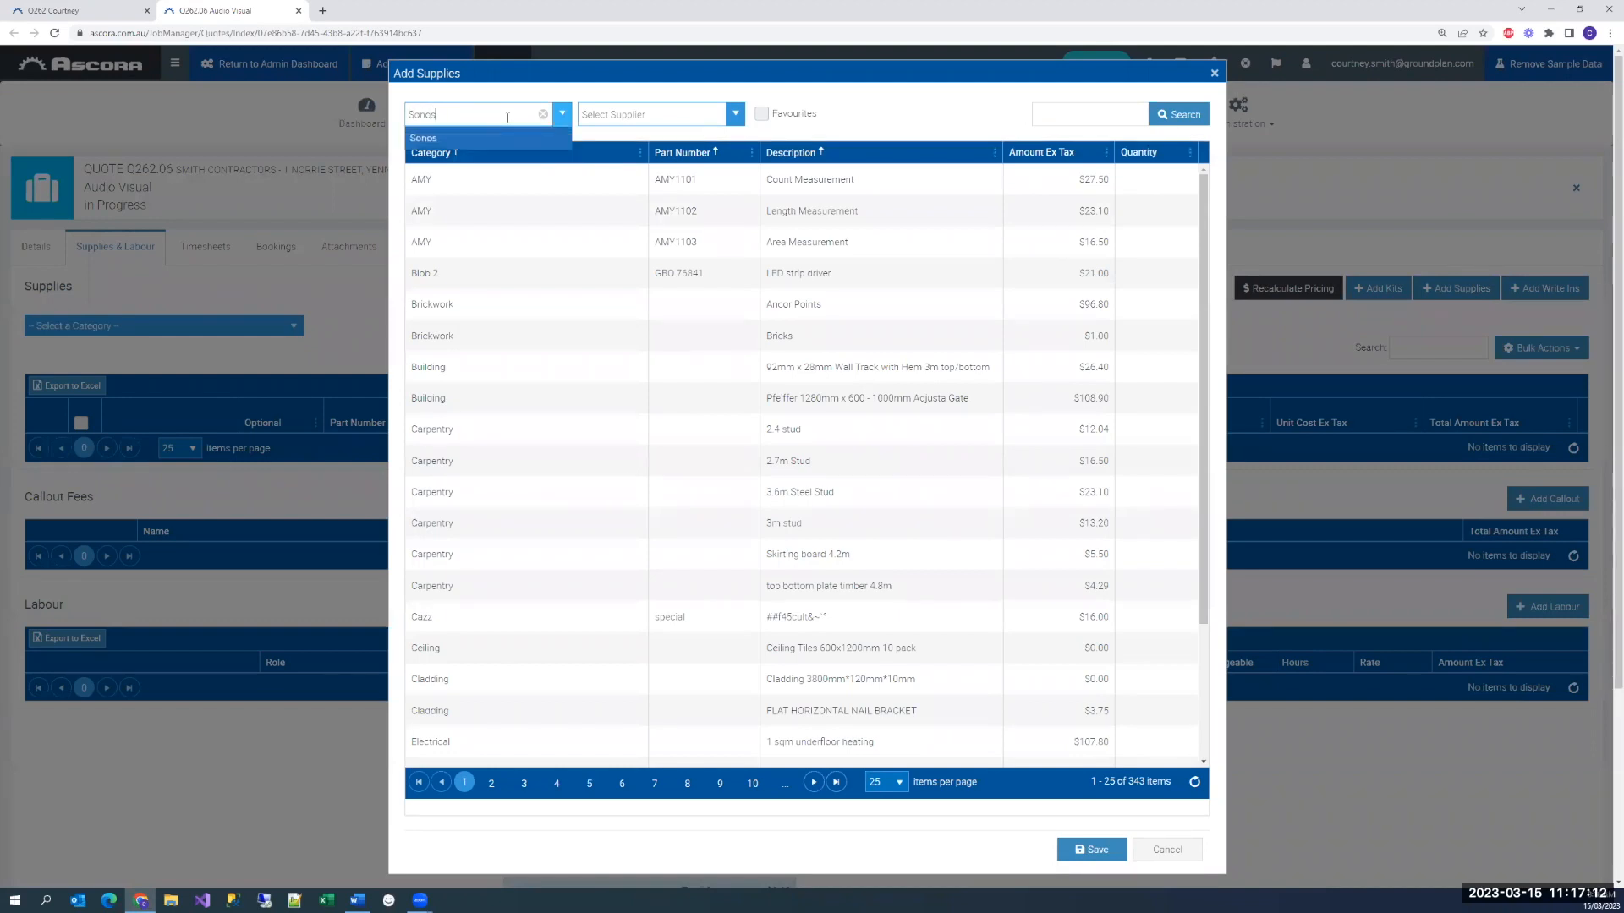
Add 1 Arc Premium Smart Soundbar, 1 In-Ceiling Speakers by Sonos and Sonance and 2 Premium Wireless Subwoofers to the section and close it
click(1152, 180)
click(1178, 211)
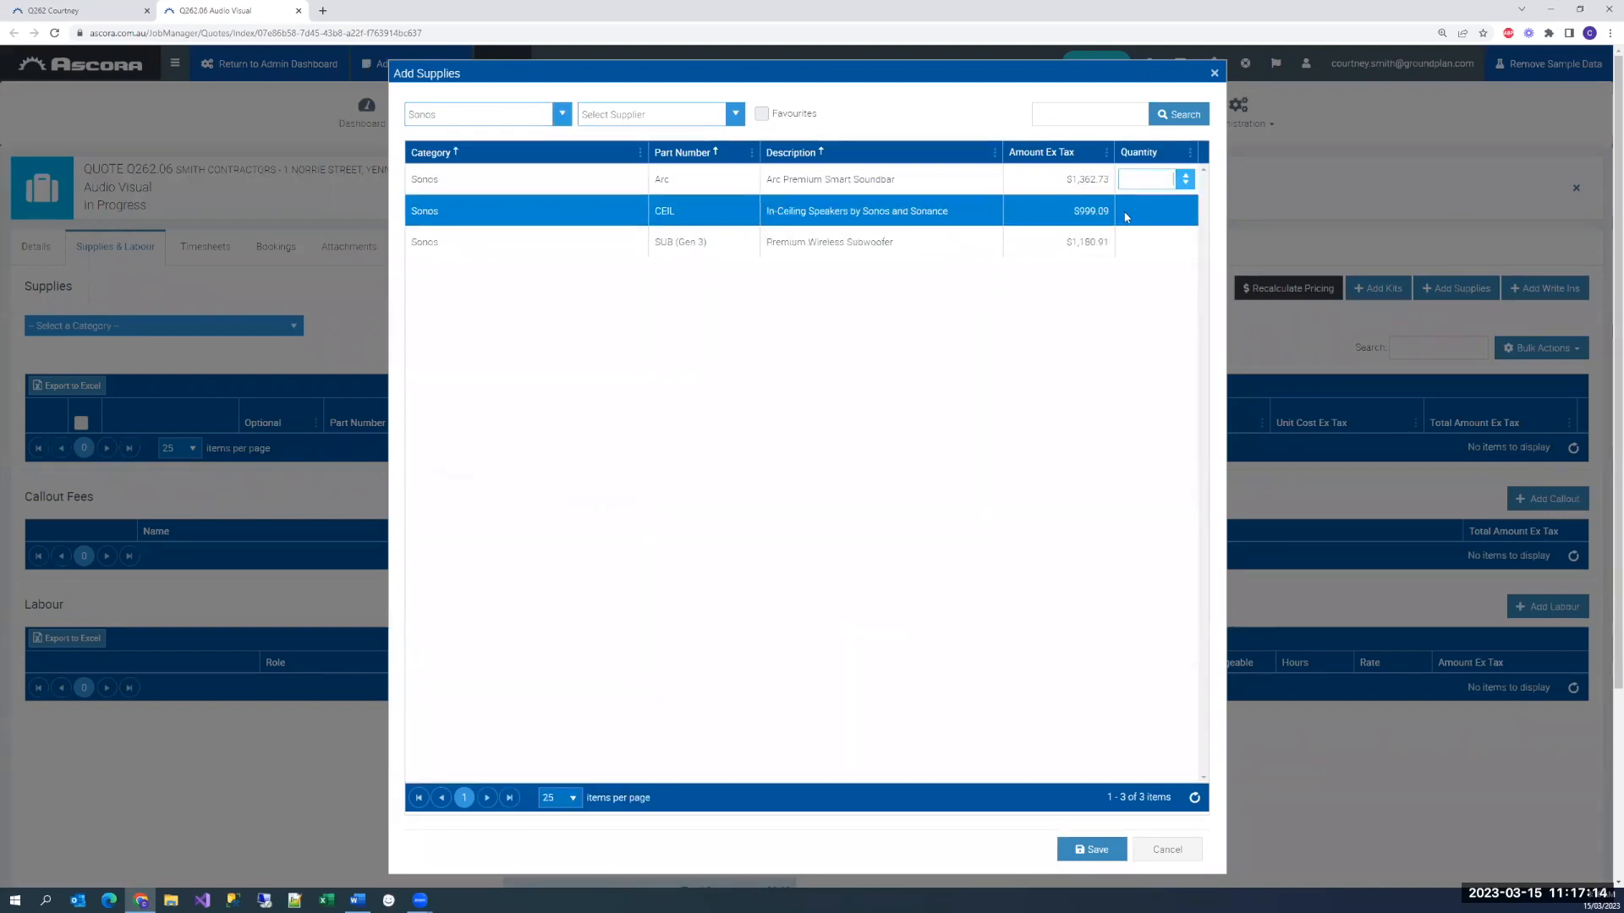
text(1)
click(1159, 242)
text(2)
click(1128, 433)
click(1091, 849)
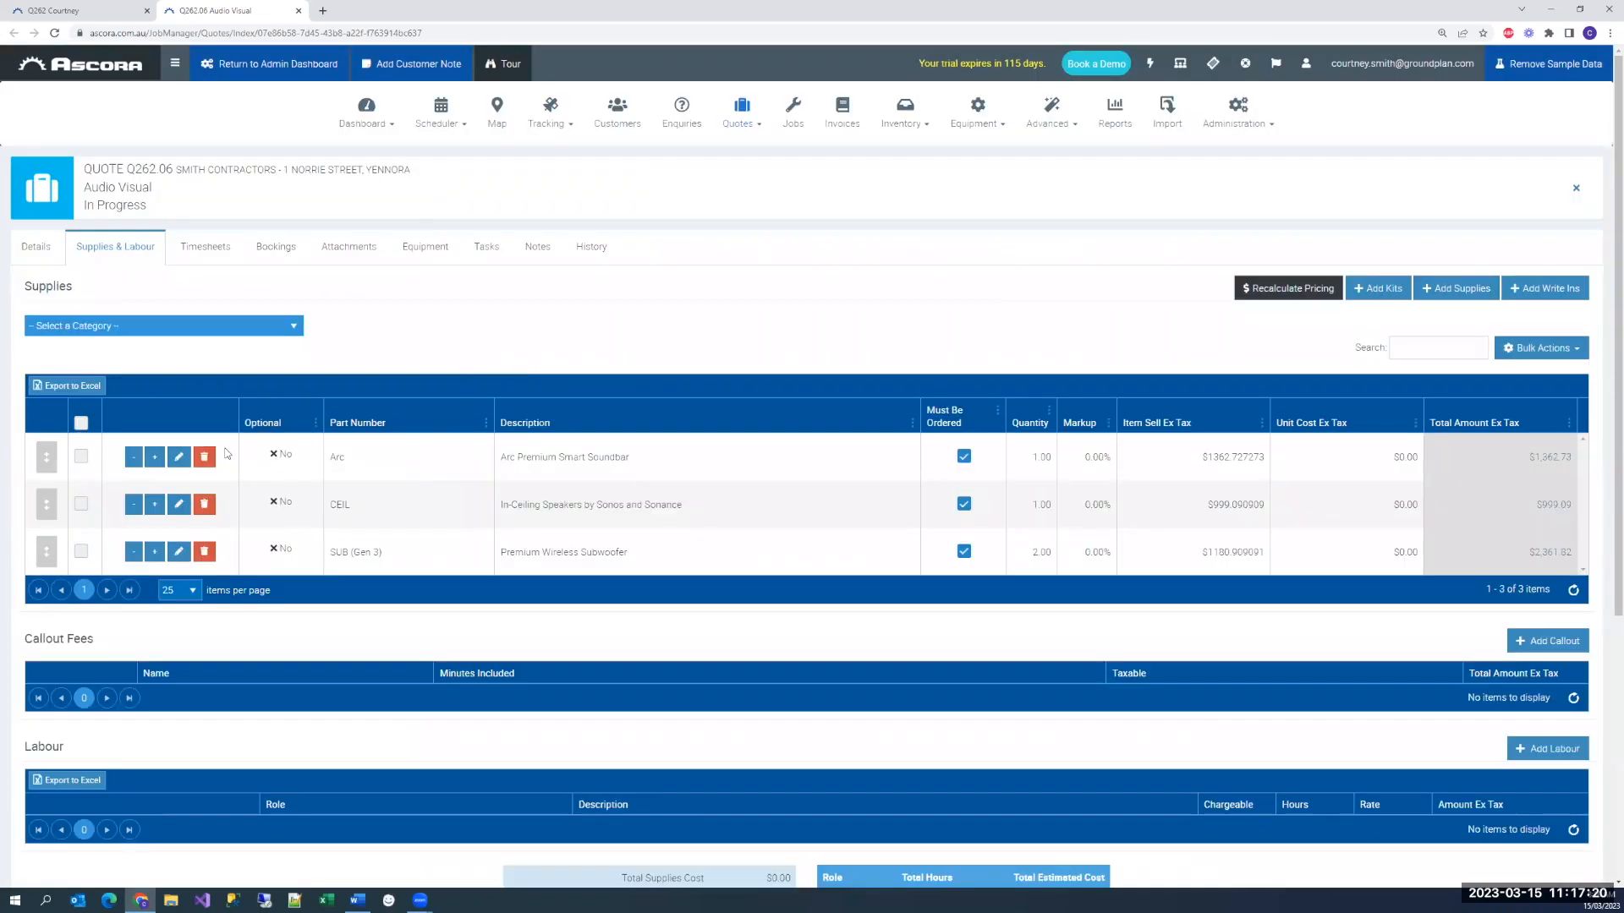
click(254, 461)
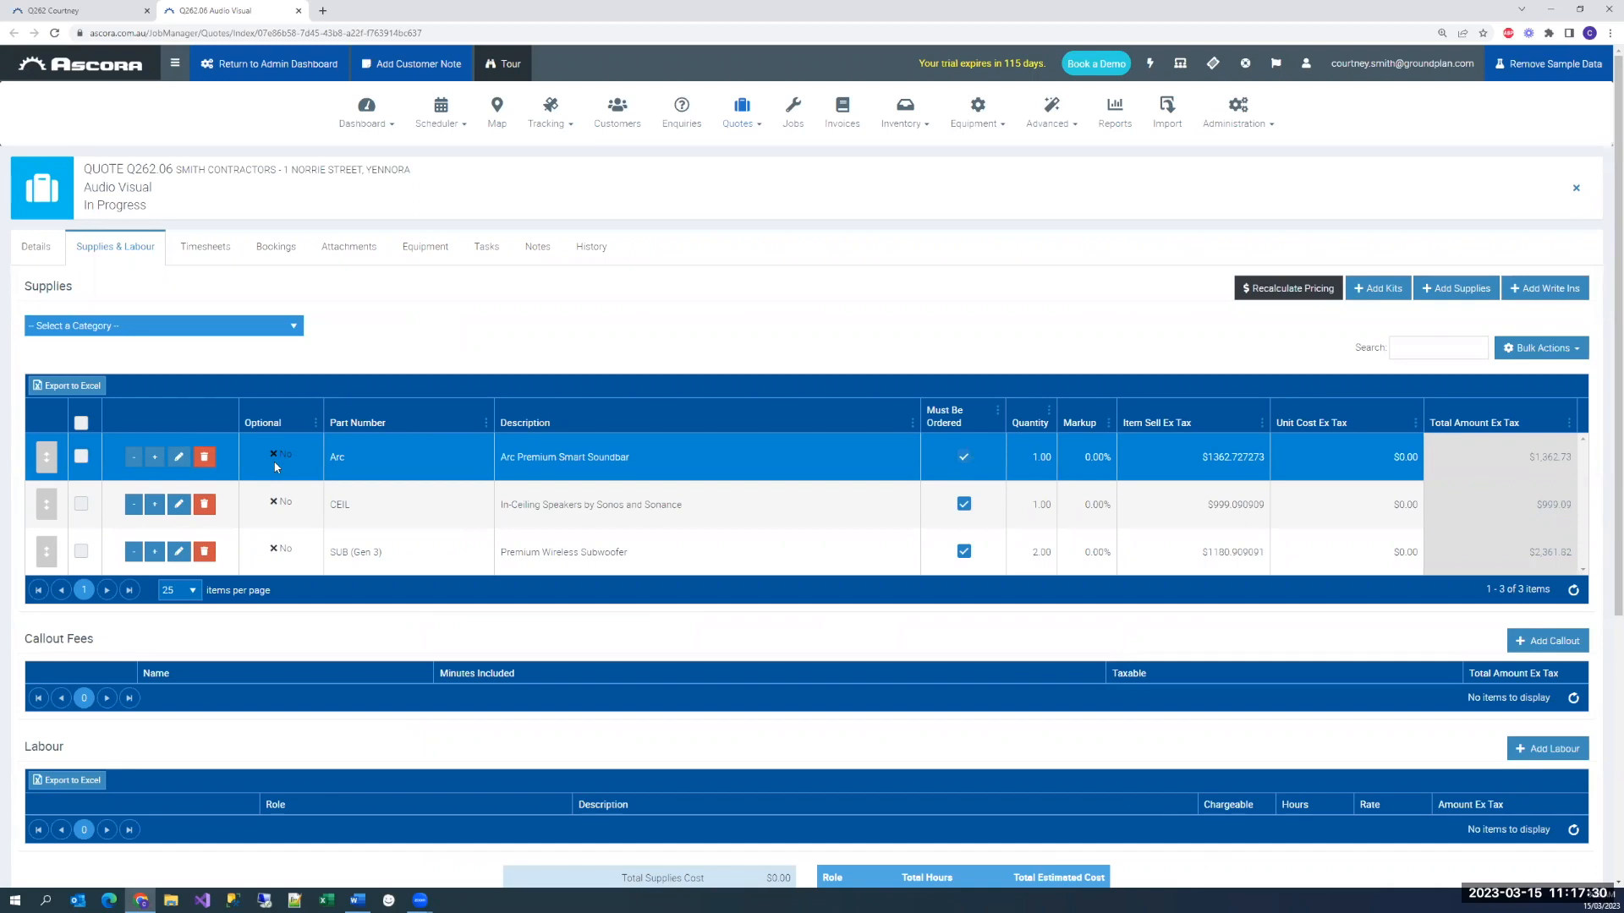
click(299, 10)
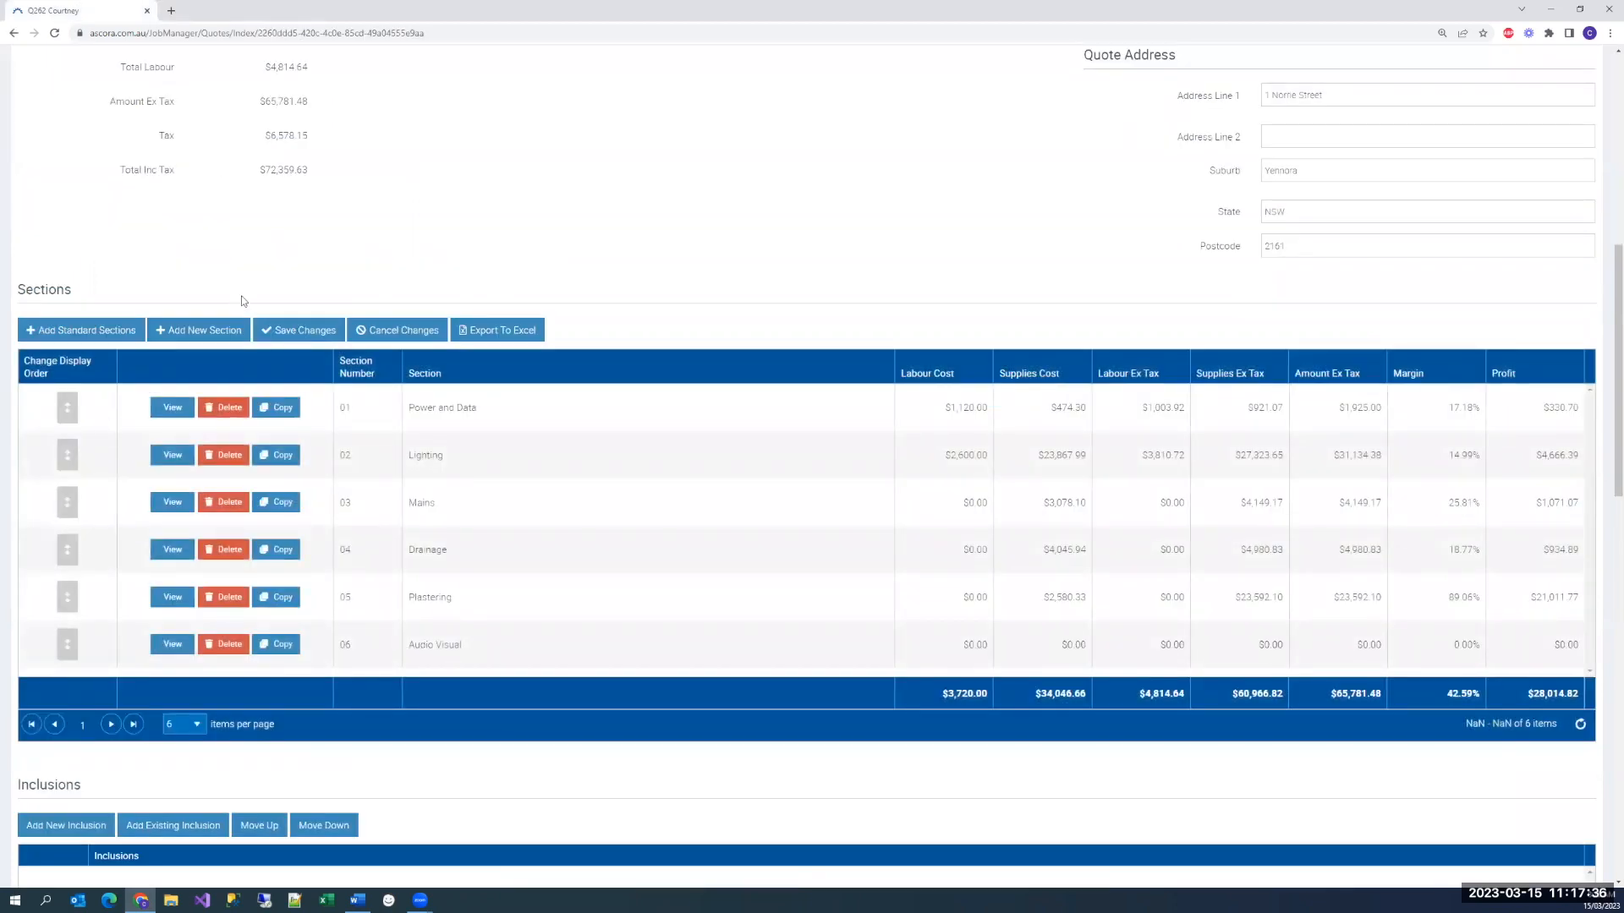
Add the existing standard inclusions "Allowance for clay and hard digging" and "Removal of all waste and packaging" to the quote
scroll(338, 457, down, 4)
scroll(338, 457, down, 1)
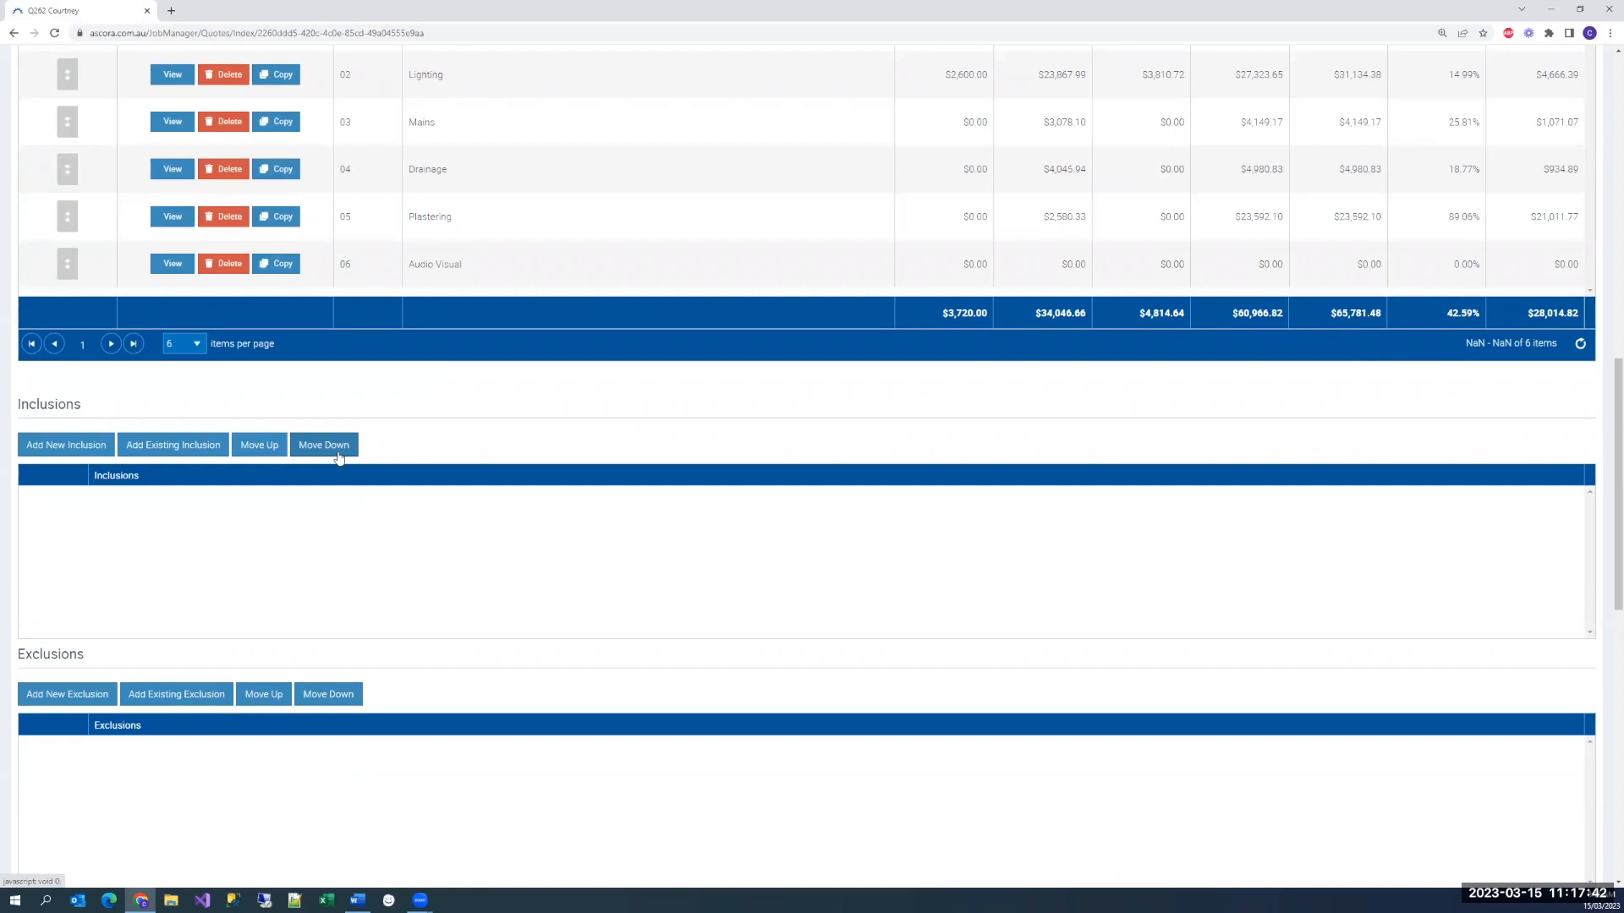
click(174, 445)
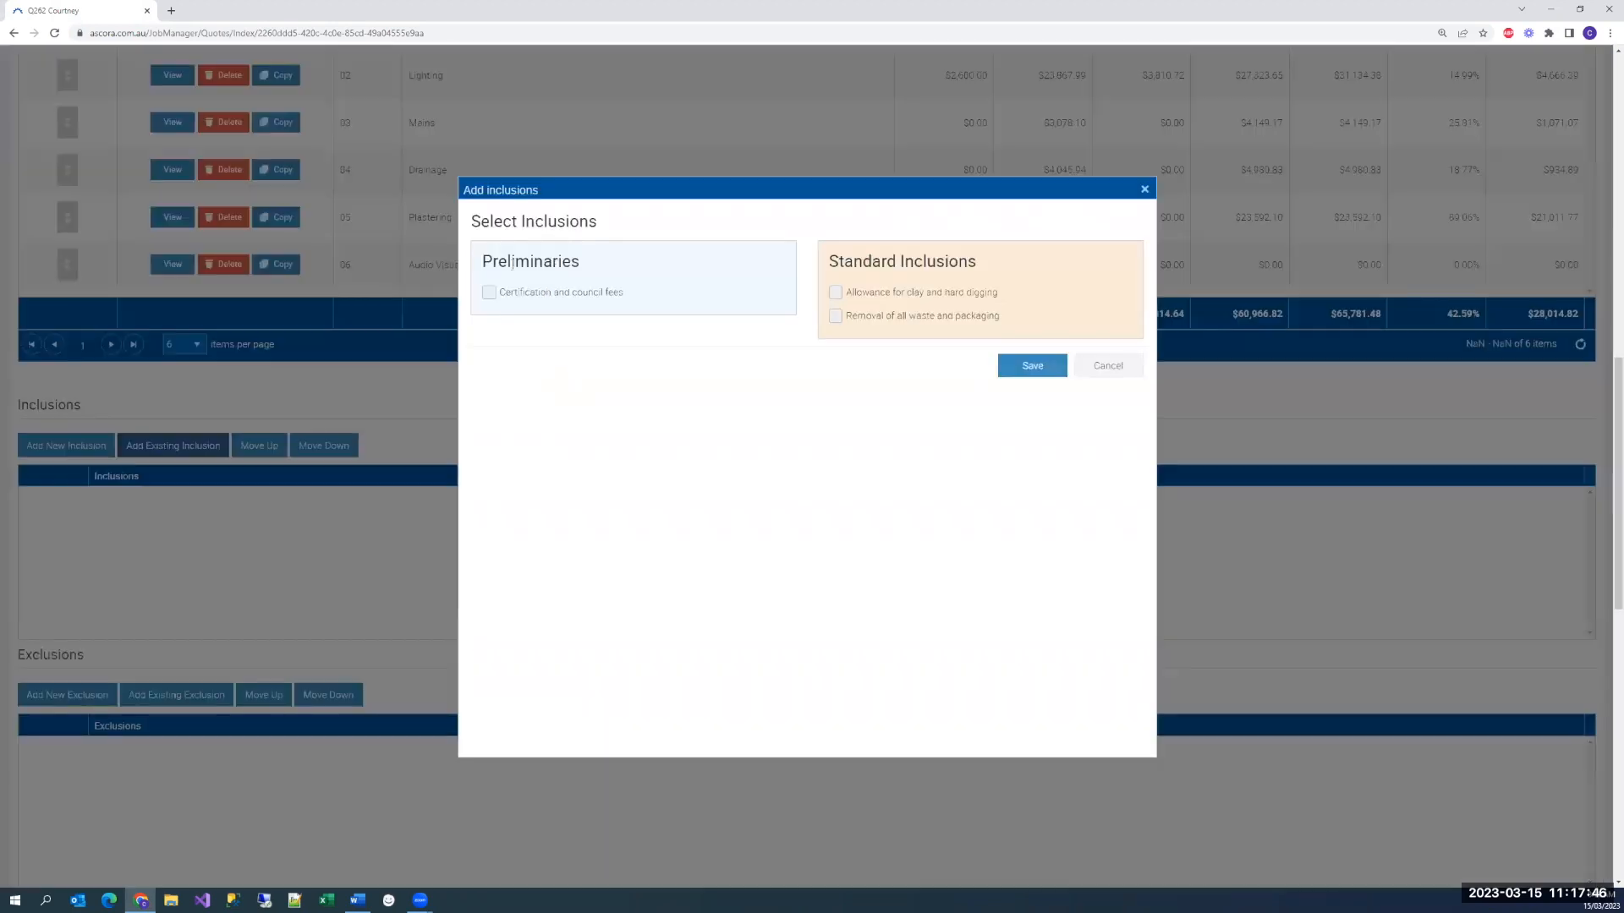
drag(579, 259, 480, 262)
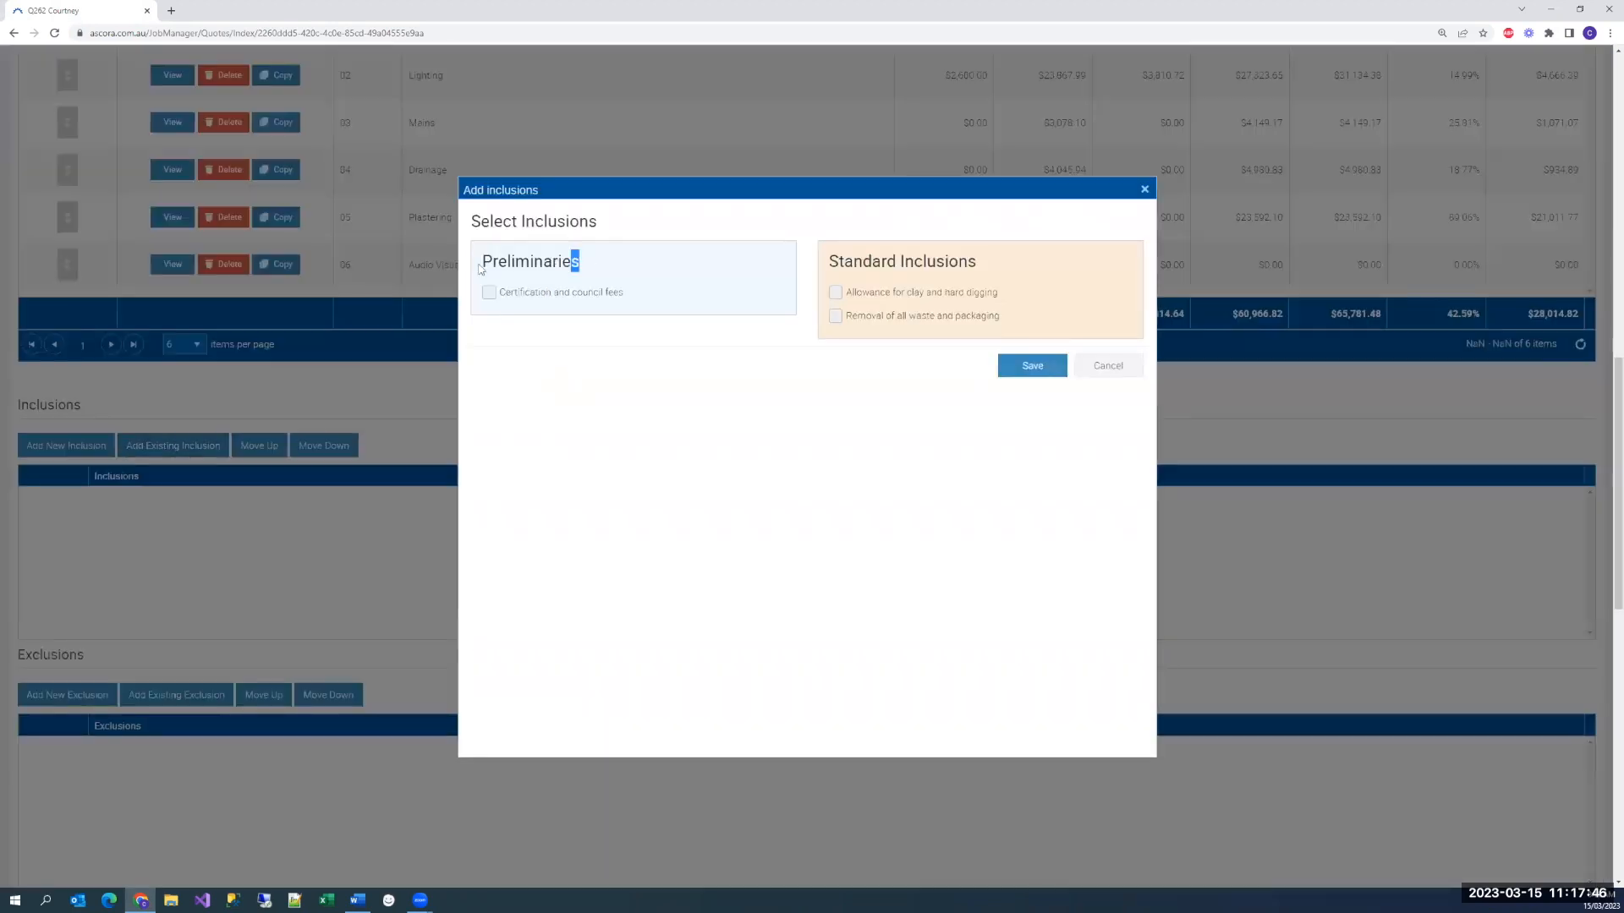
drag(981, 264, 833, 261)
click(511, 258)
click(888, 293)
click(1019, 366)
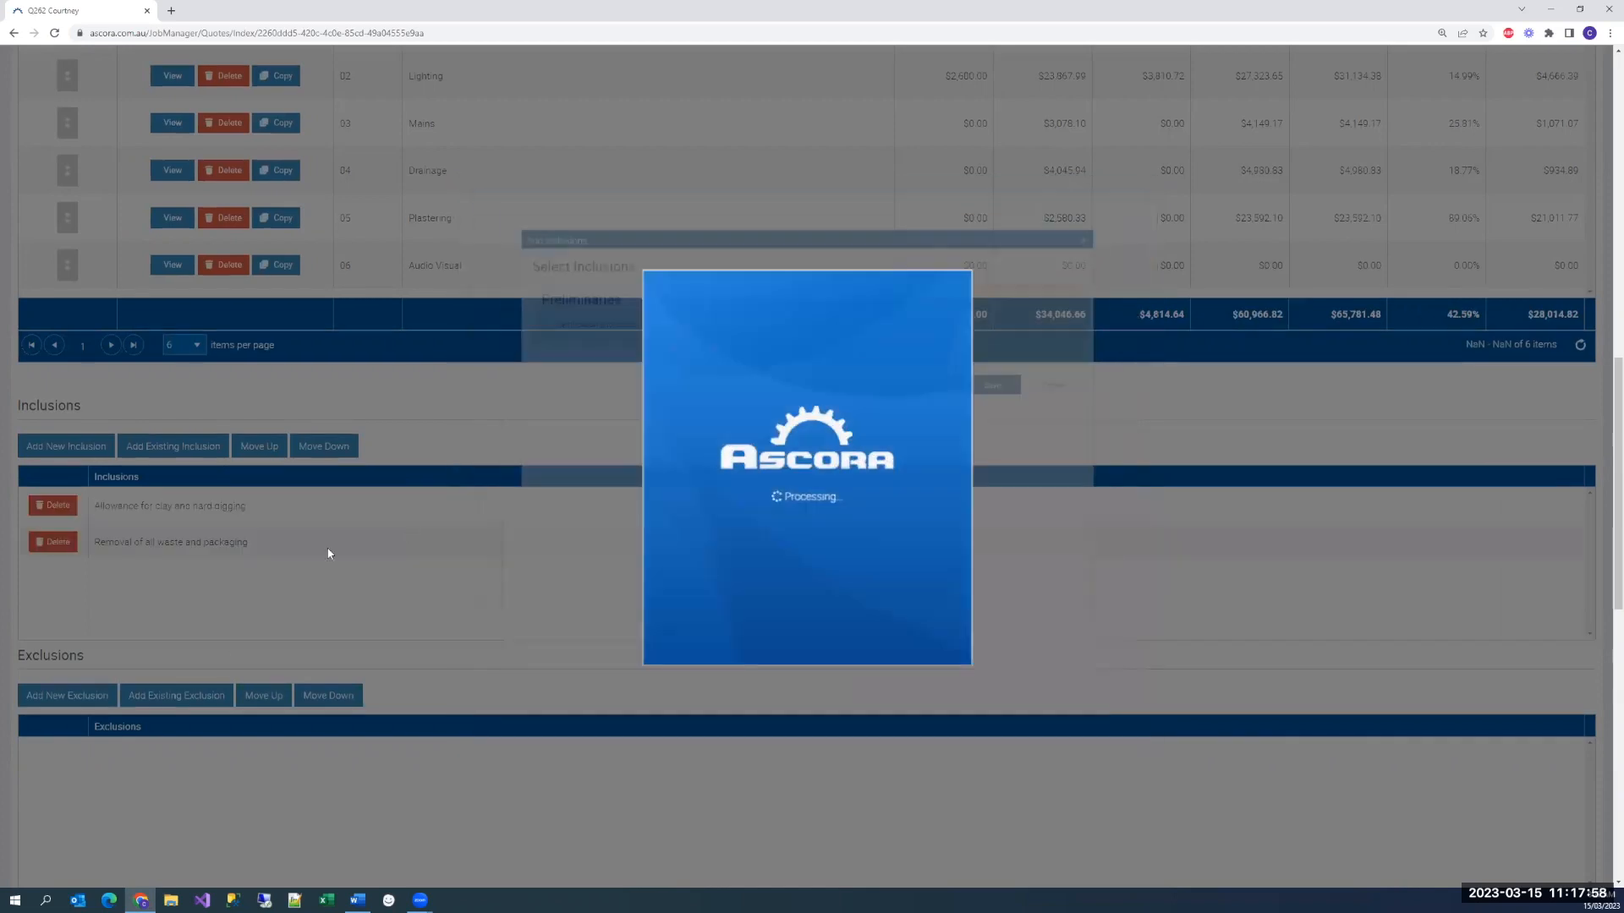
Add three existing exclusions to the quote: the jackhammering patch-works clause and both standard exclusions on services to buildings and elective services
click(195, 695)
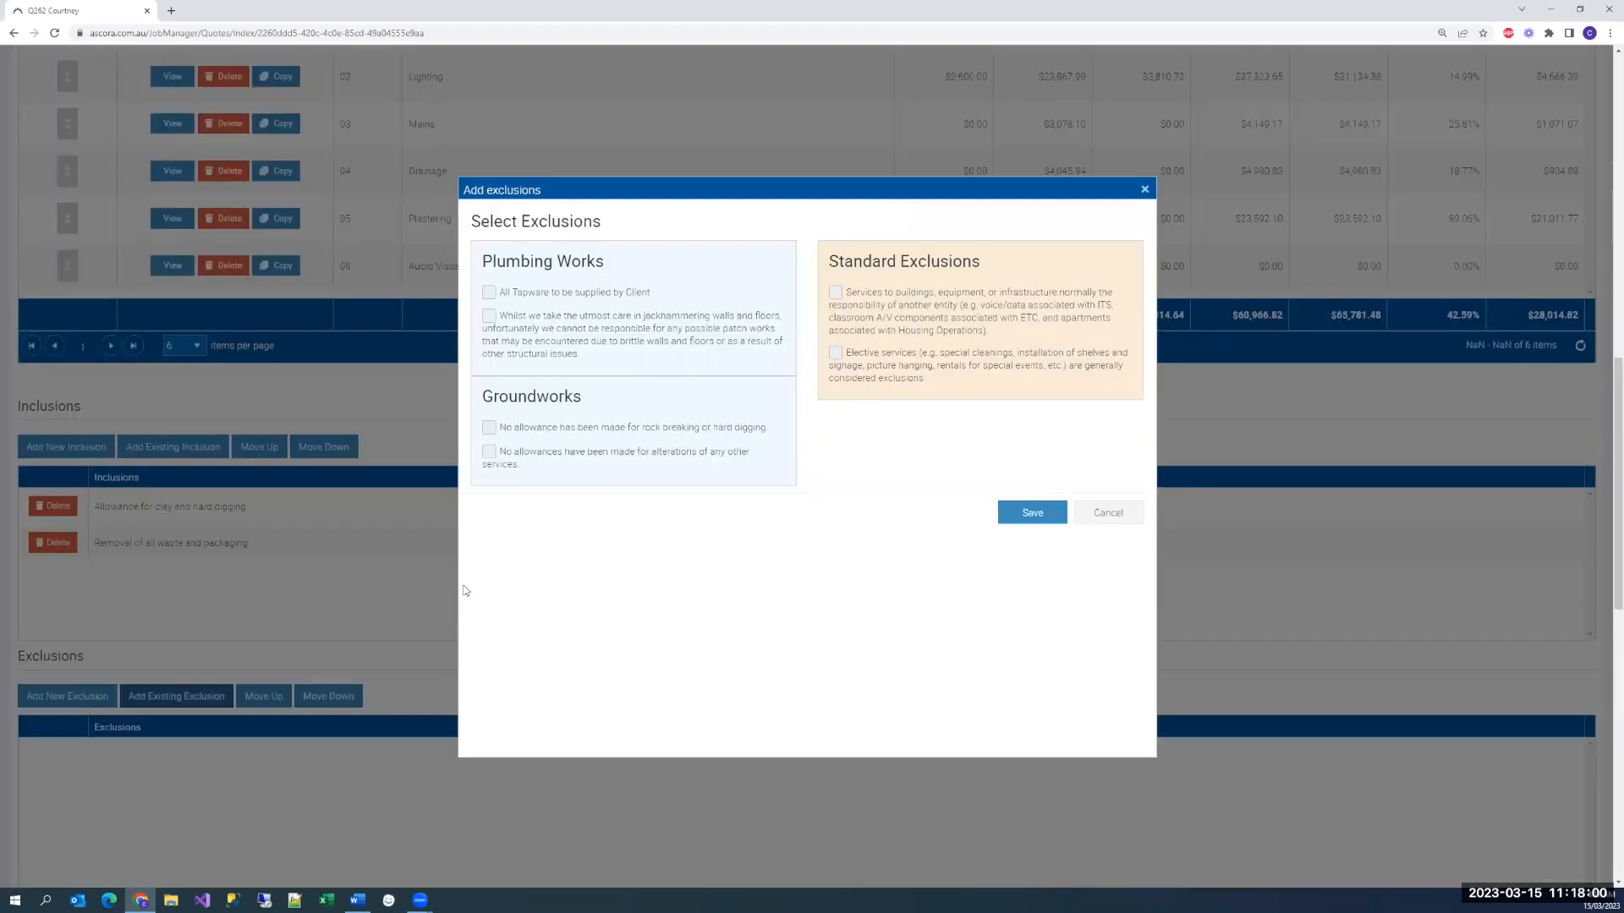
click(583, 333)
click(951, 317)
click(955, 364)
click(1032, 512)
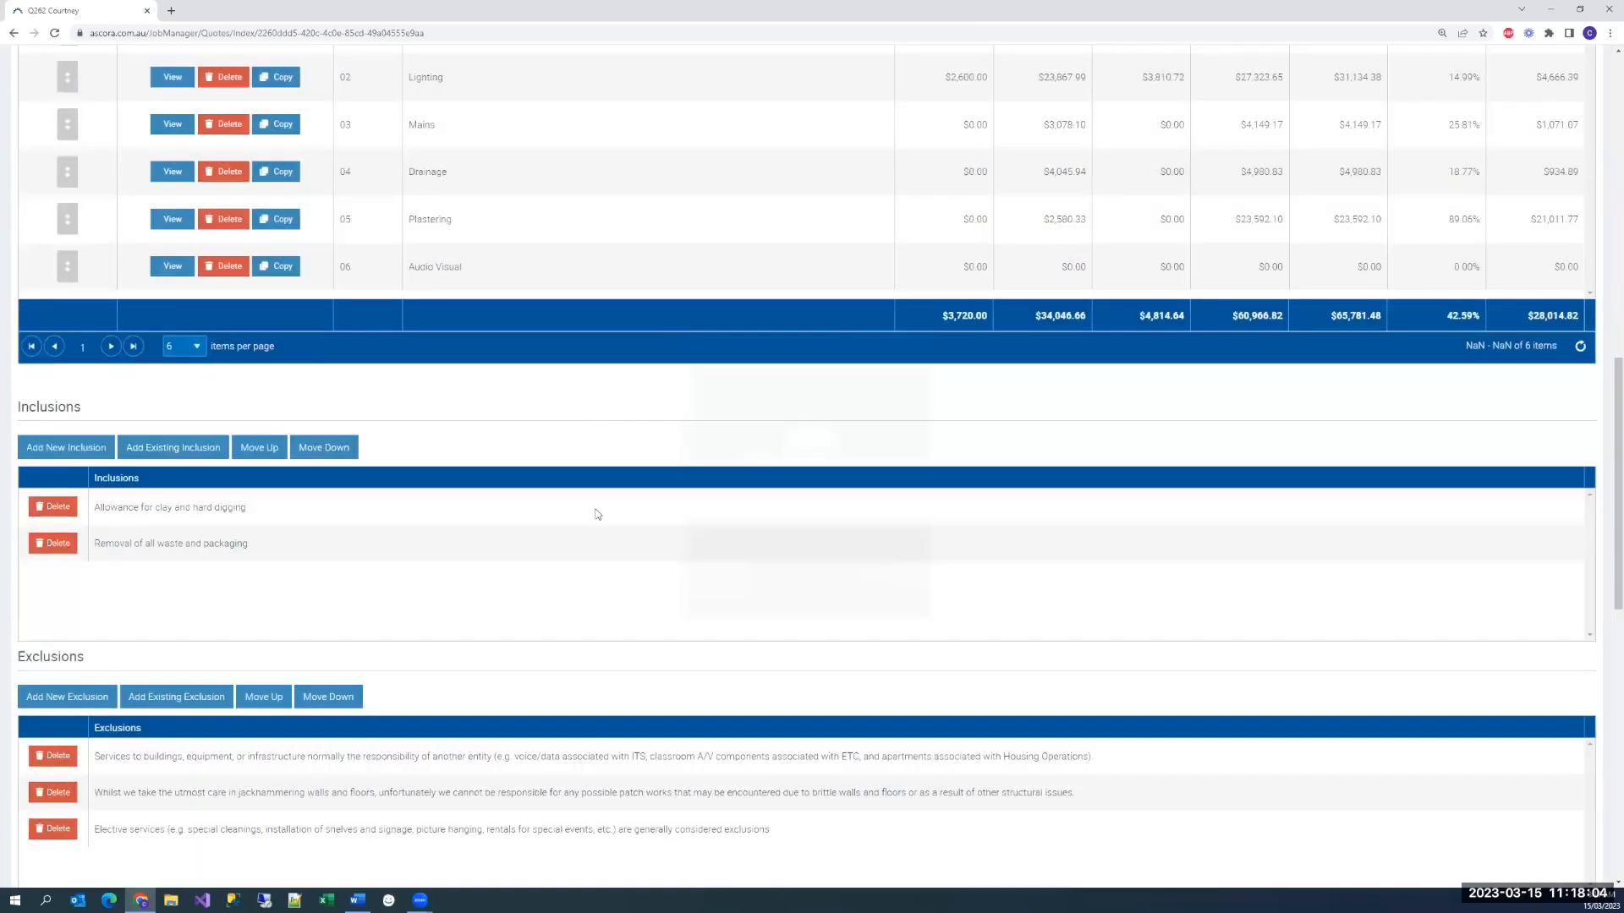
Open the text of the added exclusions for inline editing, one after another, and leave the editor
scroll(598, 514, down, 3)
click(433, 571)
click(389, 608)
click(390, 652)
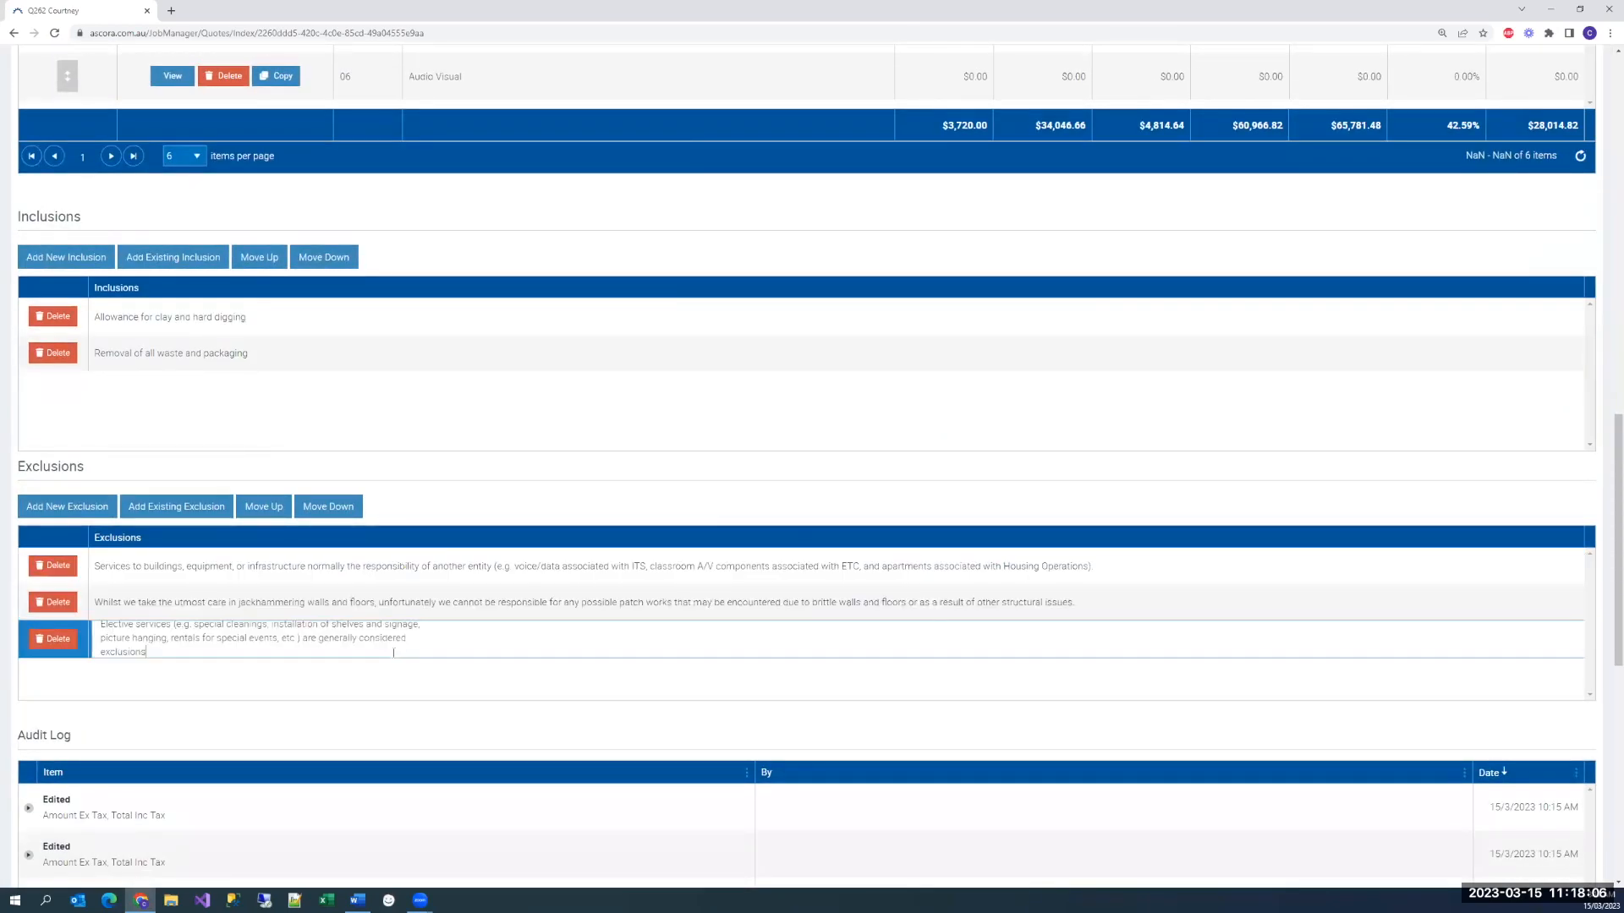
click(404, 466)
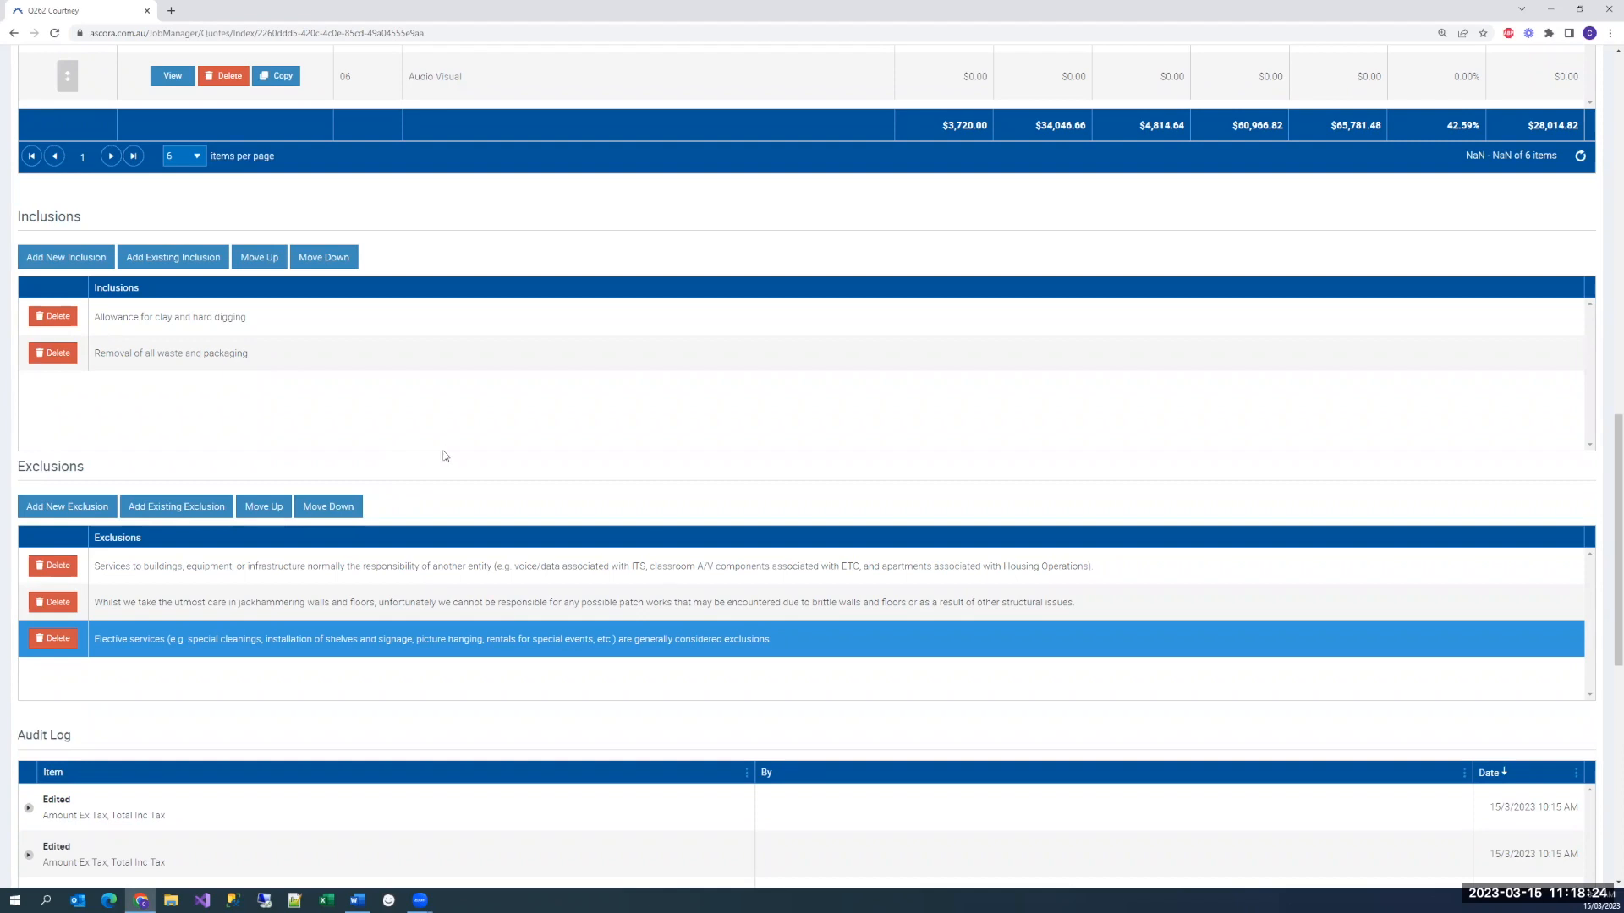
Download the quote document with the template Ascora Section Quote - Kit Details and open the resulting PDF
scroll(538, 466, up, 5)
scroll(541, 466, up, 4)
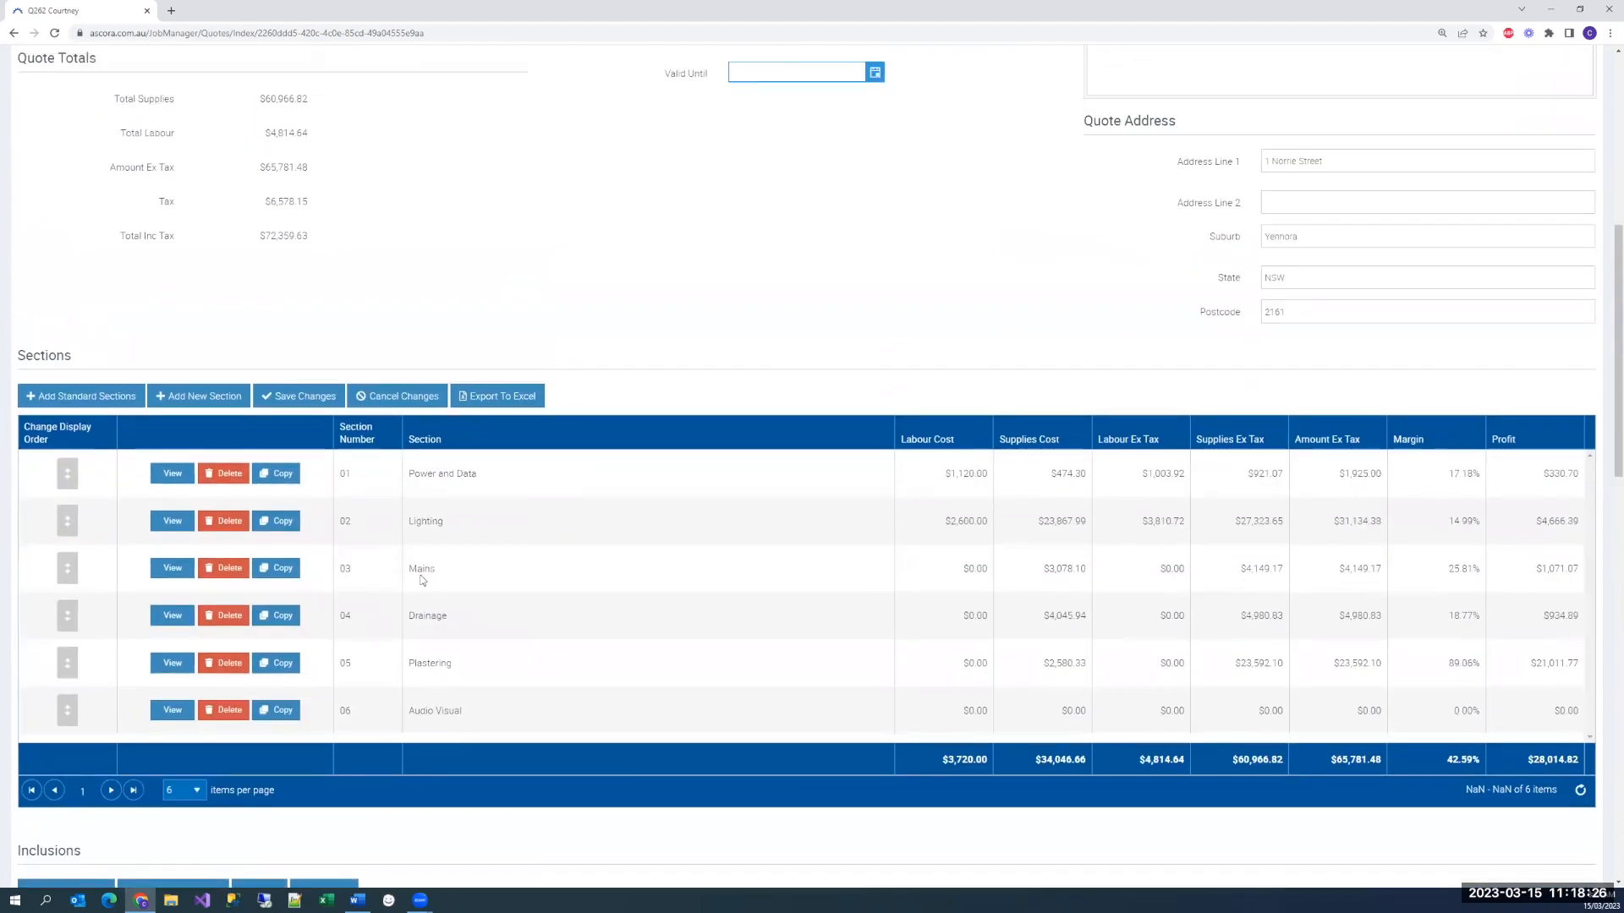
scroll(761, 321, up, 6)
scroll(761, 323, up, 1)
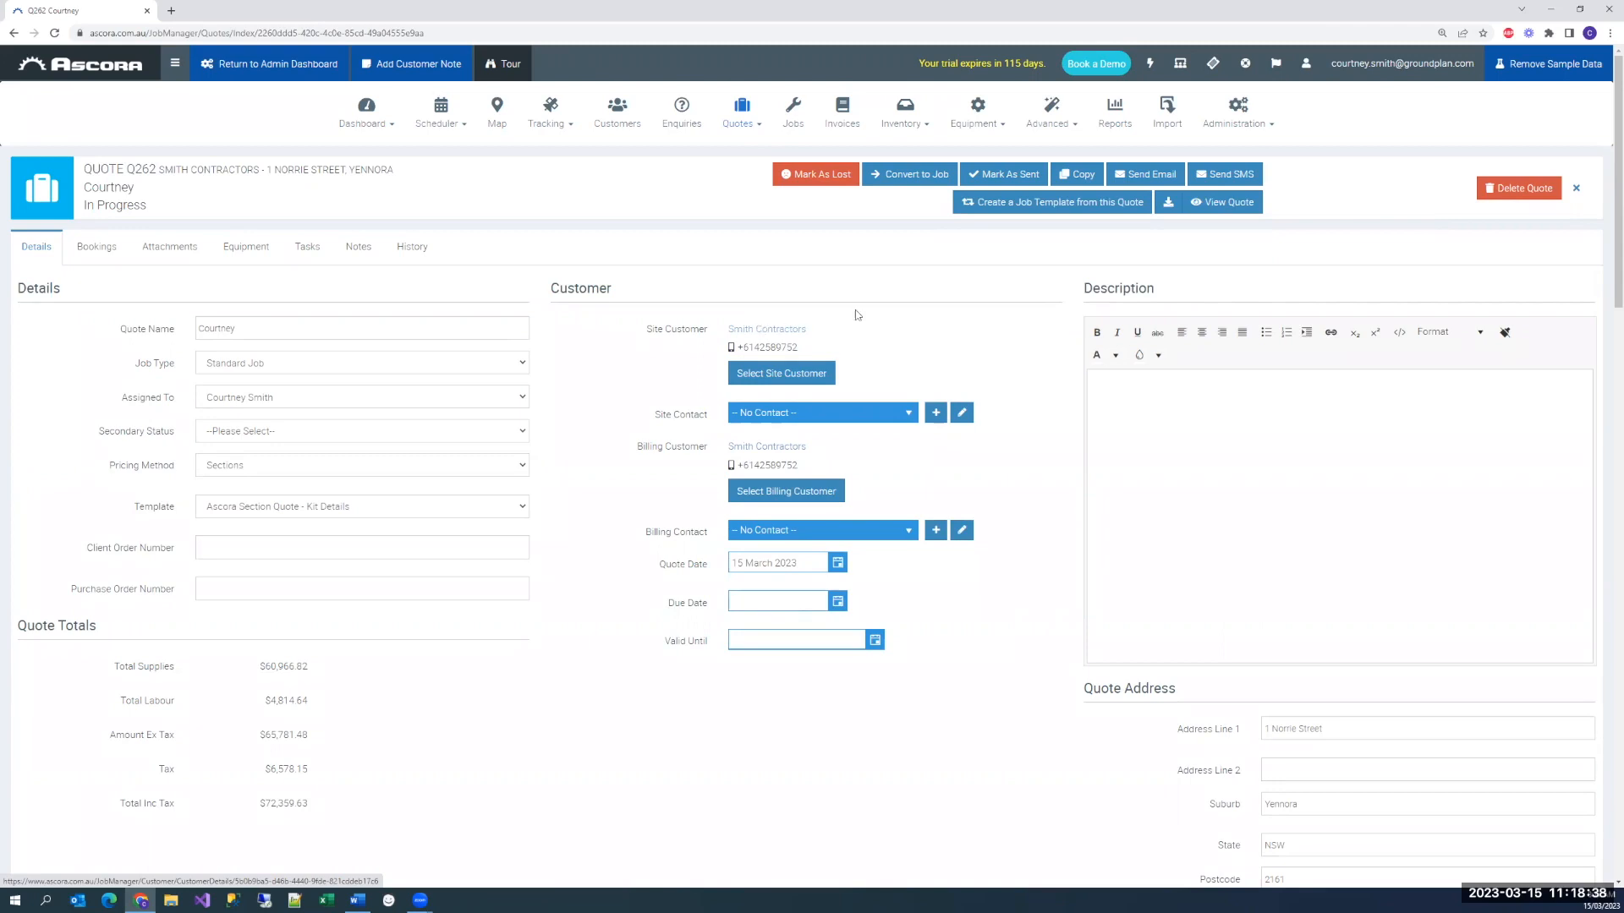
click(1165, 208)
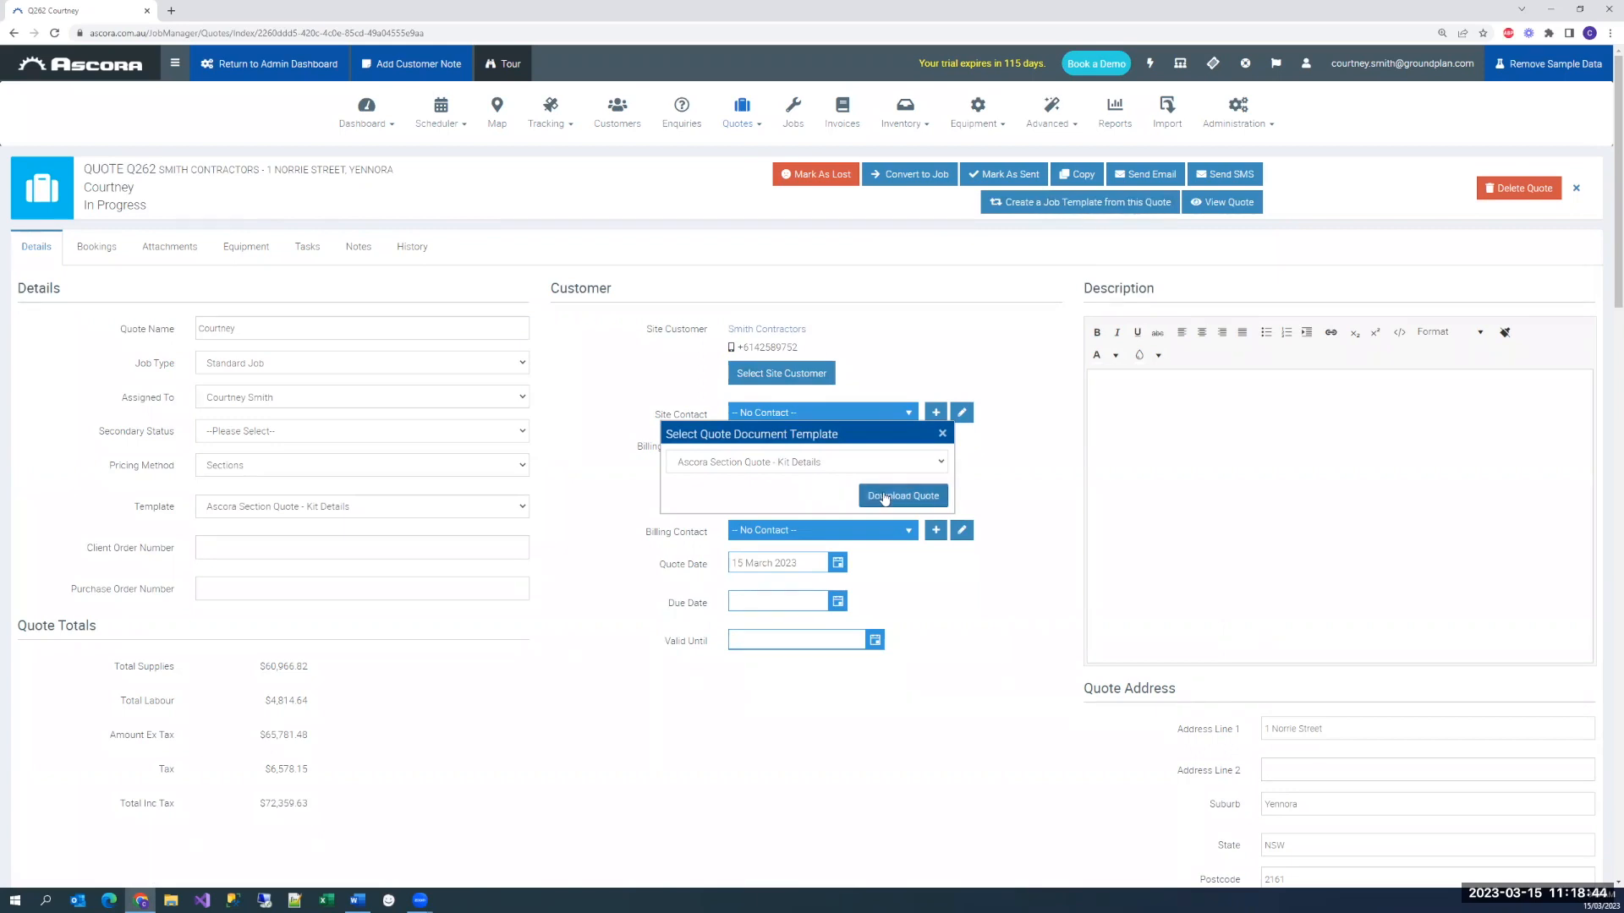
click(863, 495)
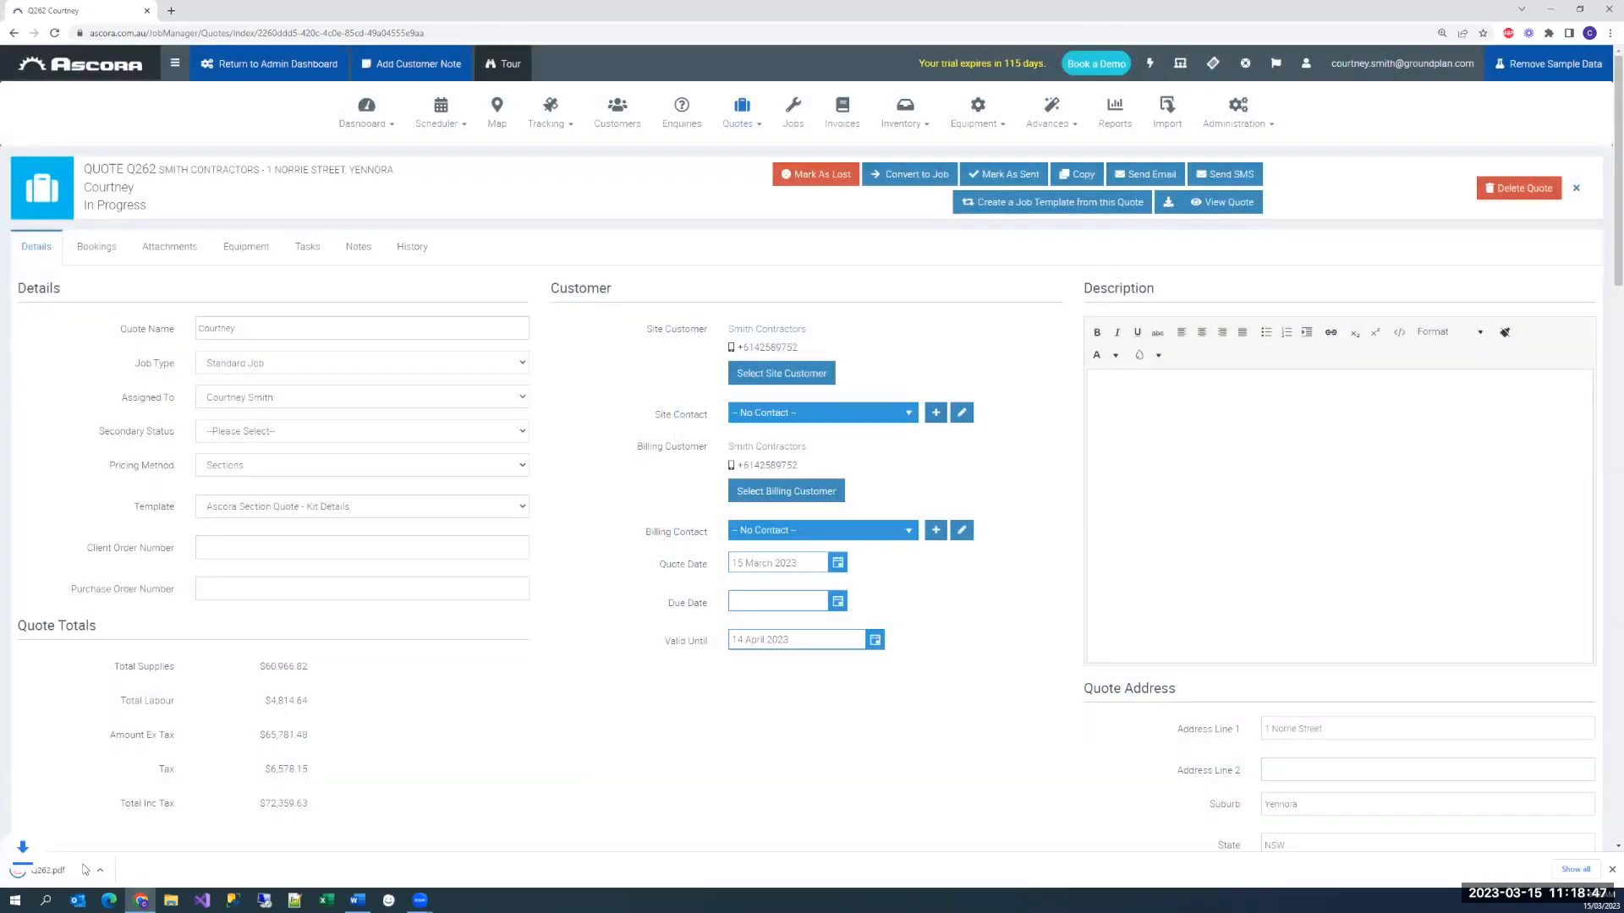
click(83, 867)
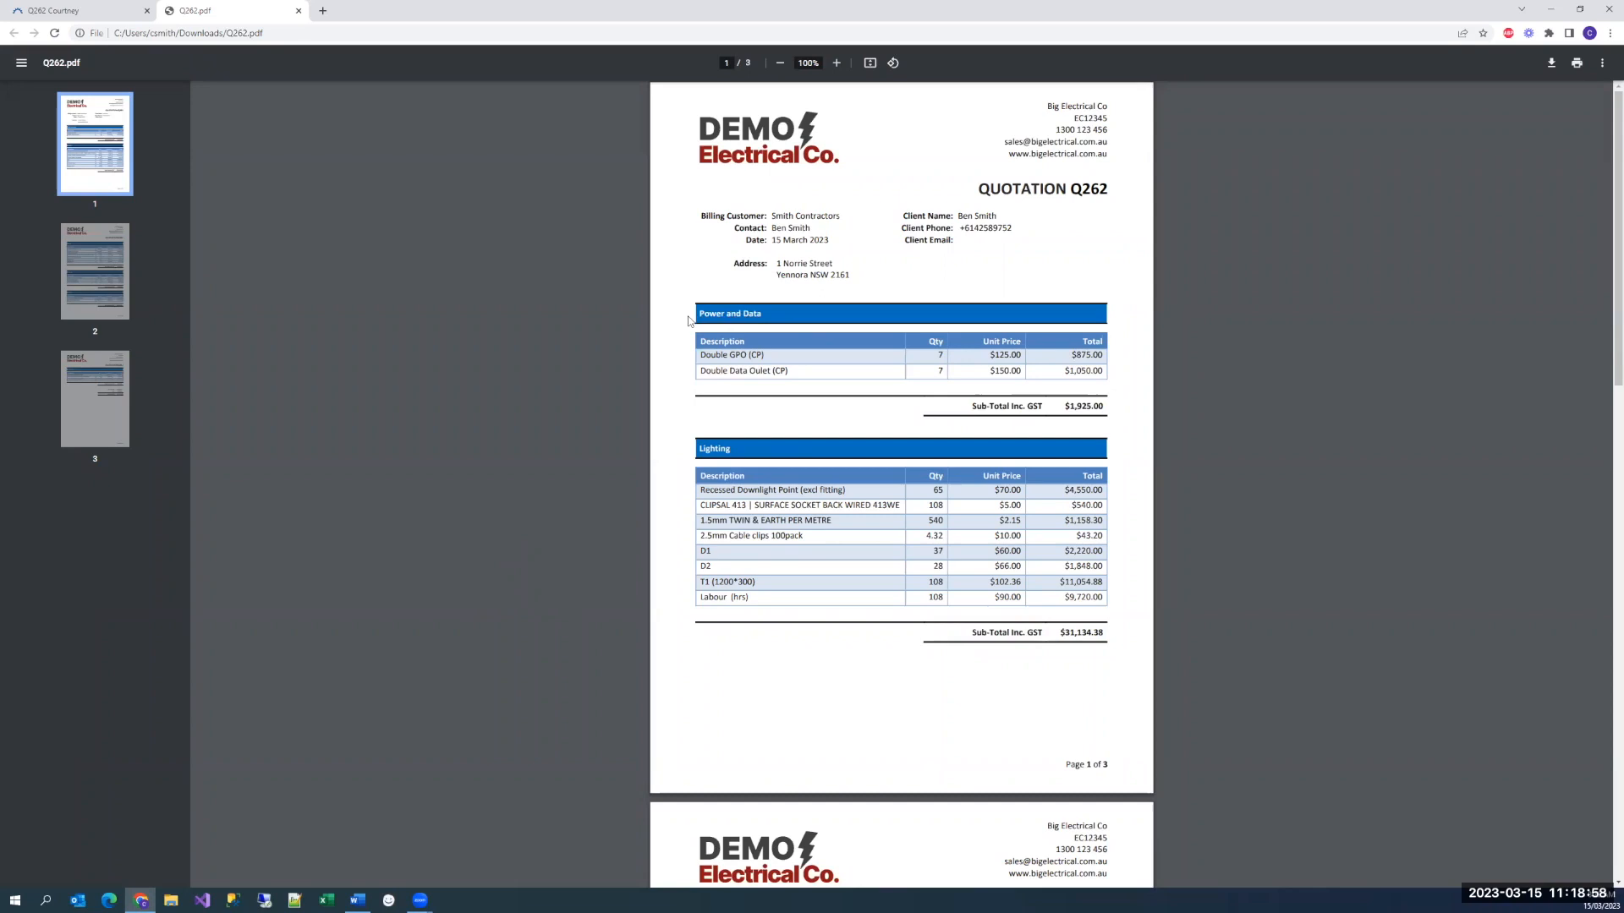
Review the quote PDF's sections, line items and totals from Power and Data through to Audio Visual
drag(700, 315, 778, 320)
drag(696, 445, 767, 448)
click(1055, 443)
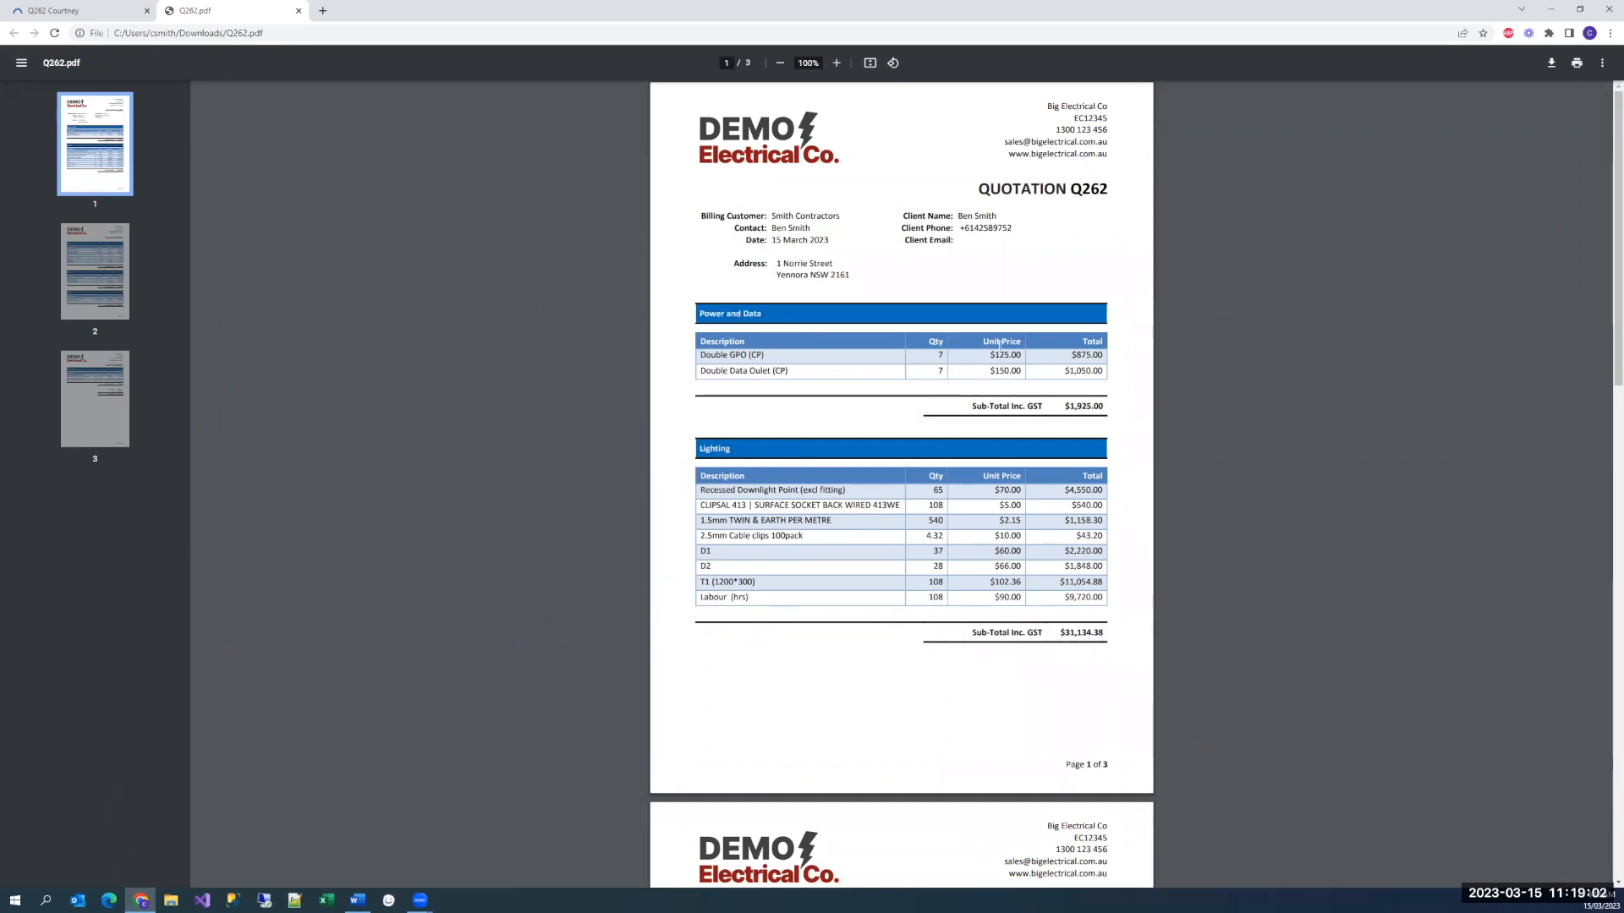
scroll(946, 432, down, 9)
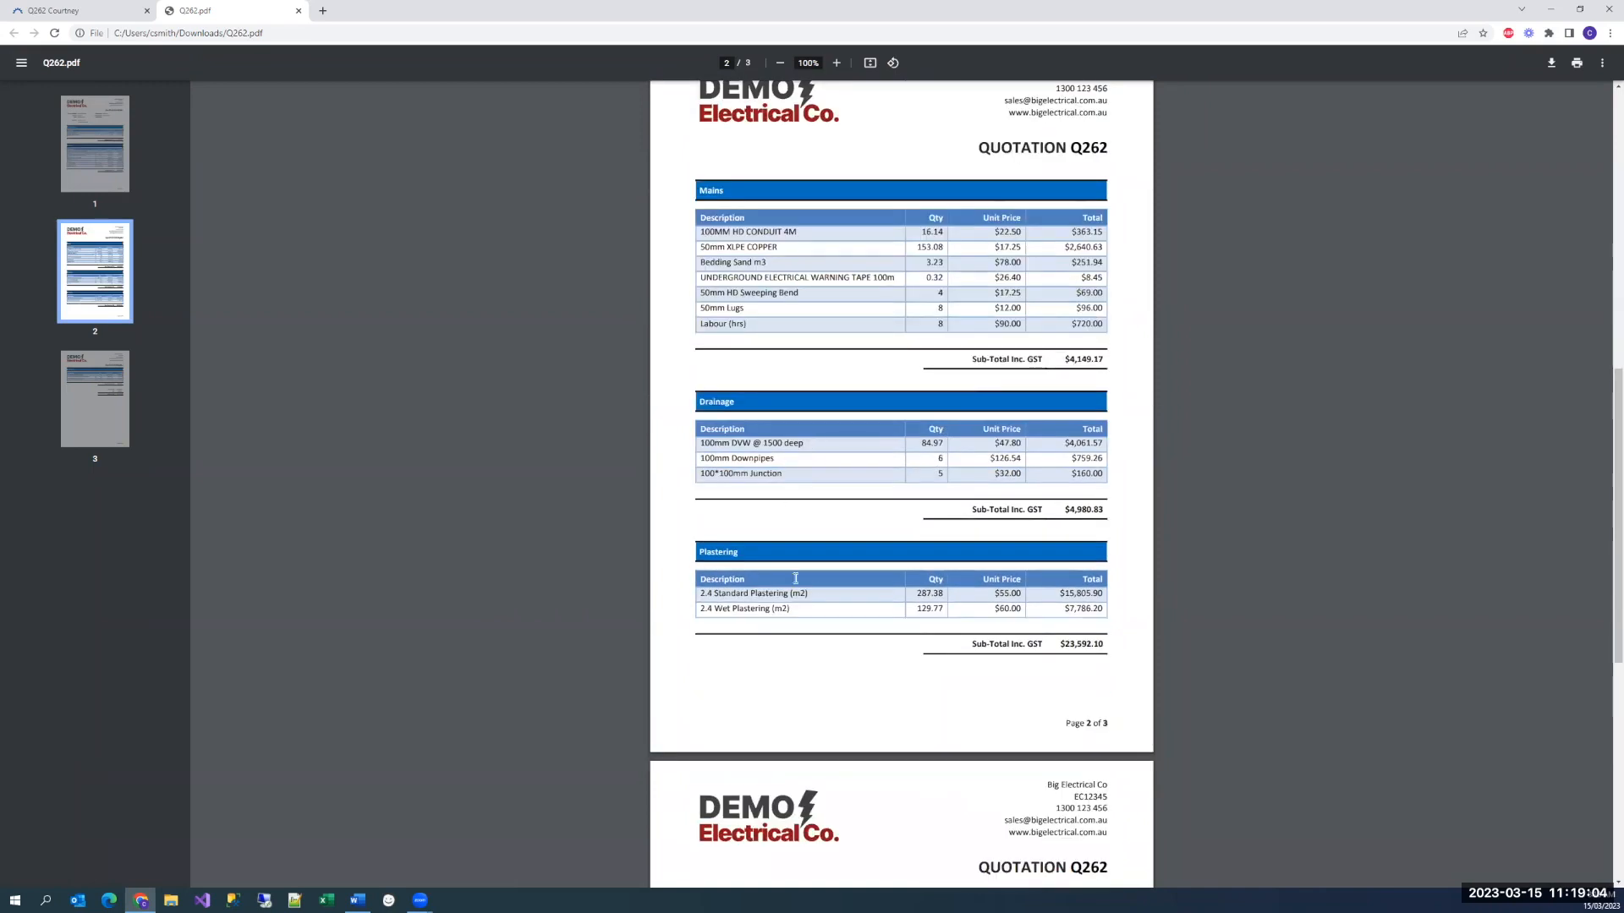
scroll(946, 432, down, 5)
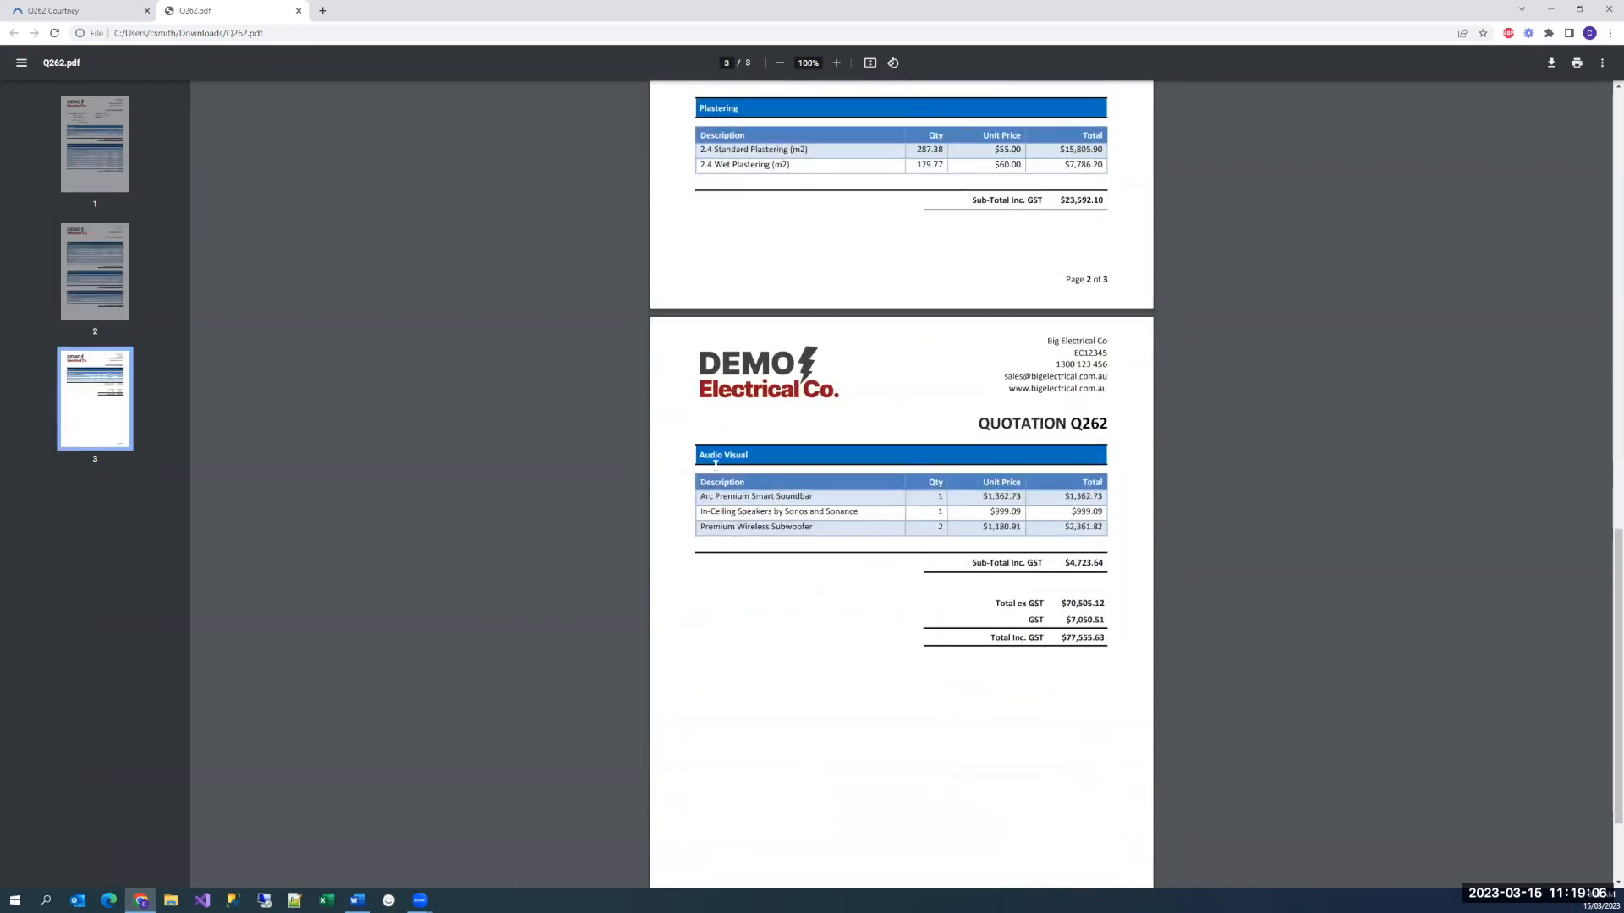
scroll(635, 460, up, 10)
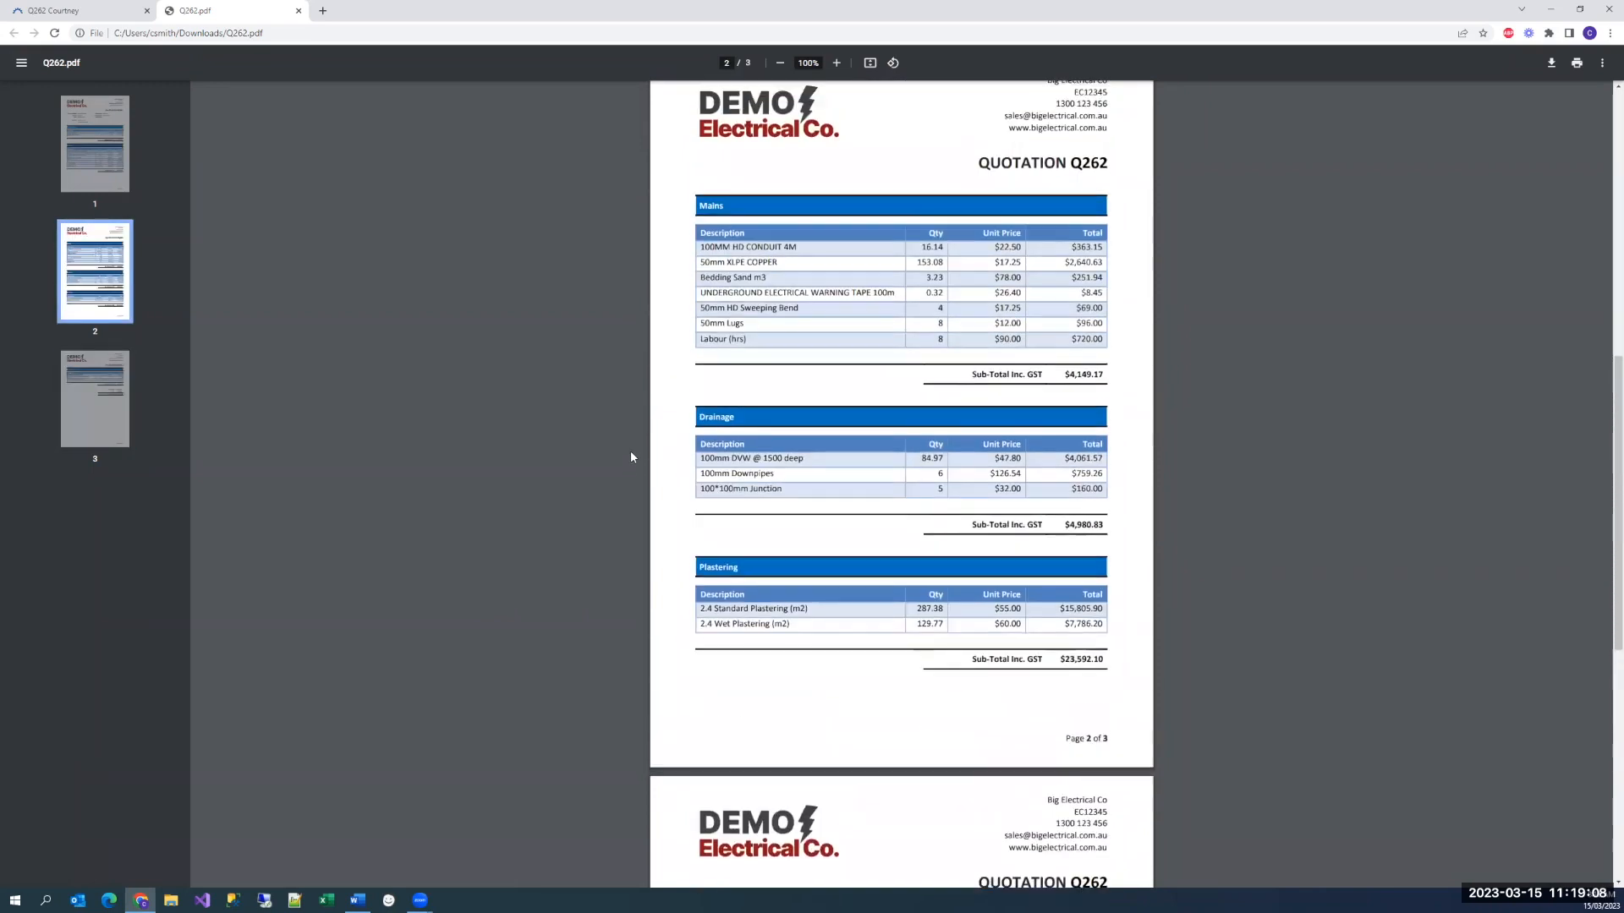
Return to the quote in Ascora and download its document again with the Quote - Fancy template
click(93, 11)
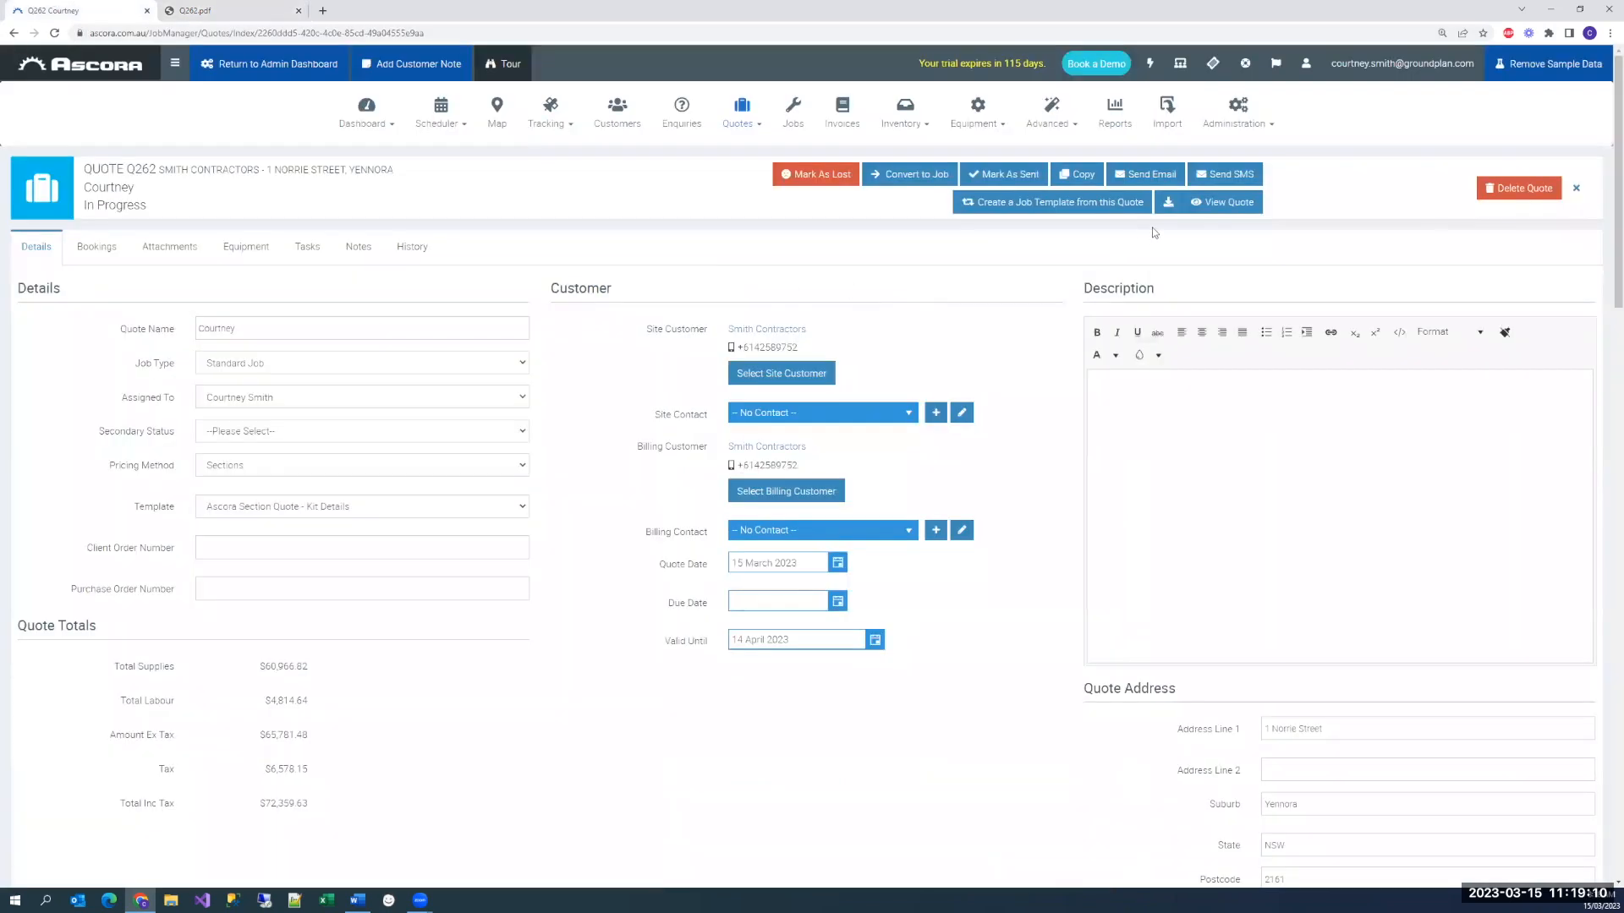
click(800, 462)
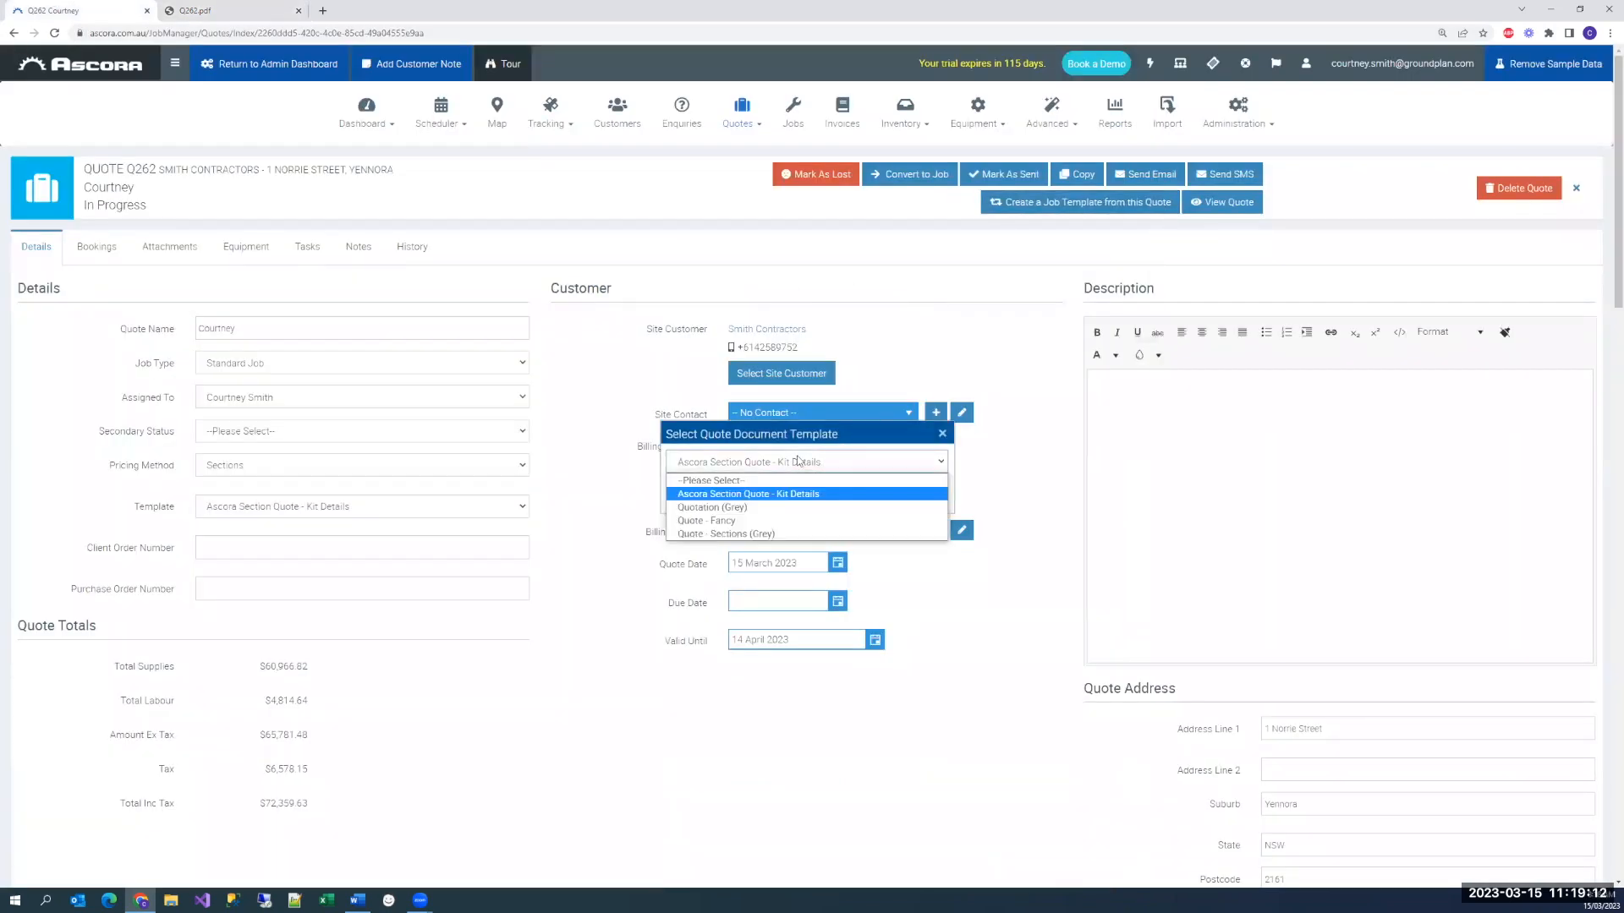
click(730, 524)
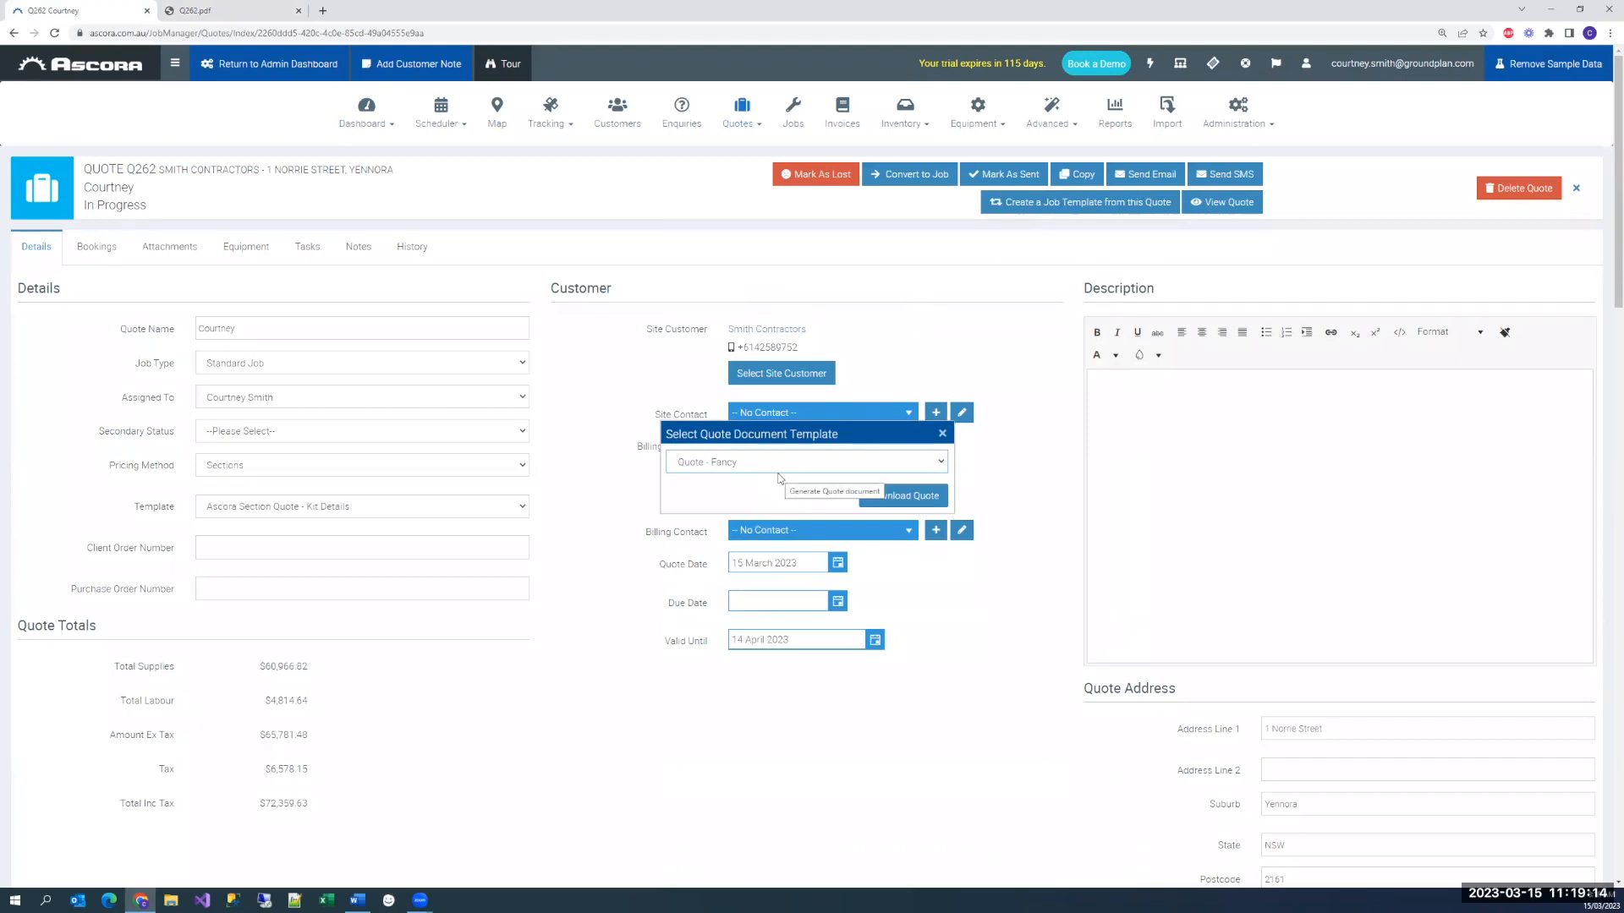
click(895, 499)
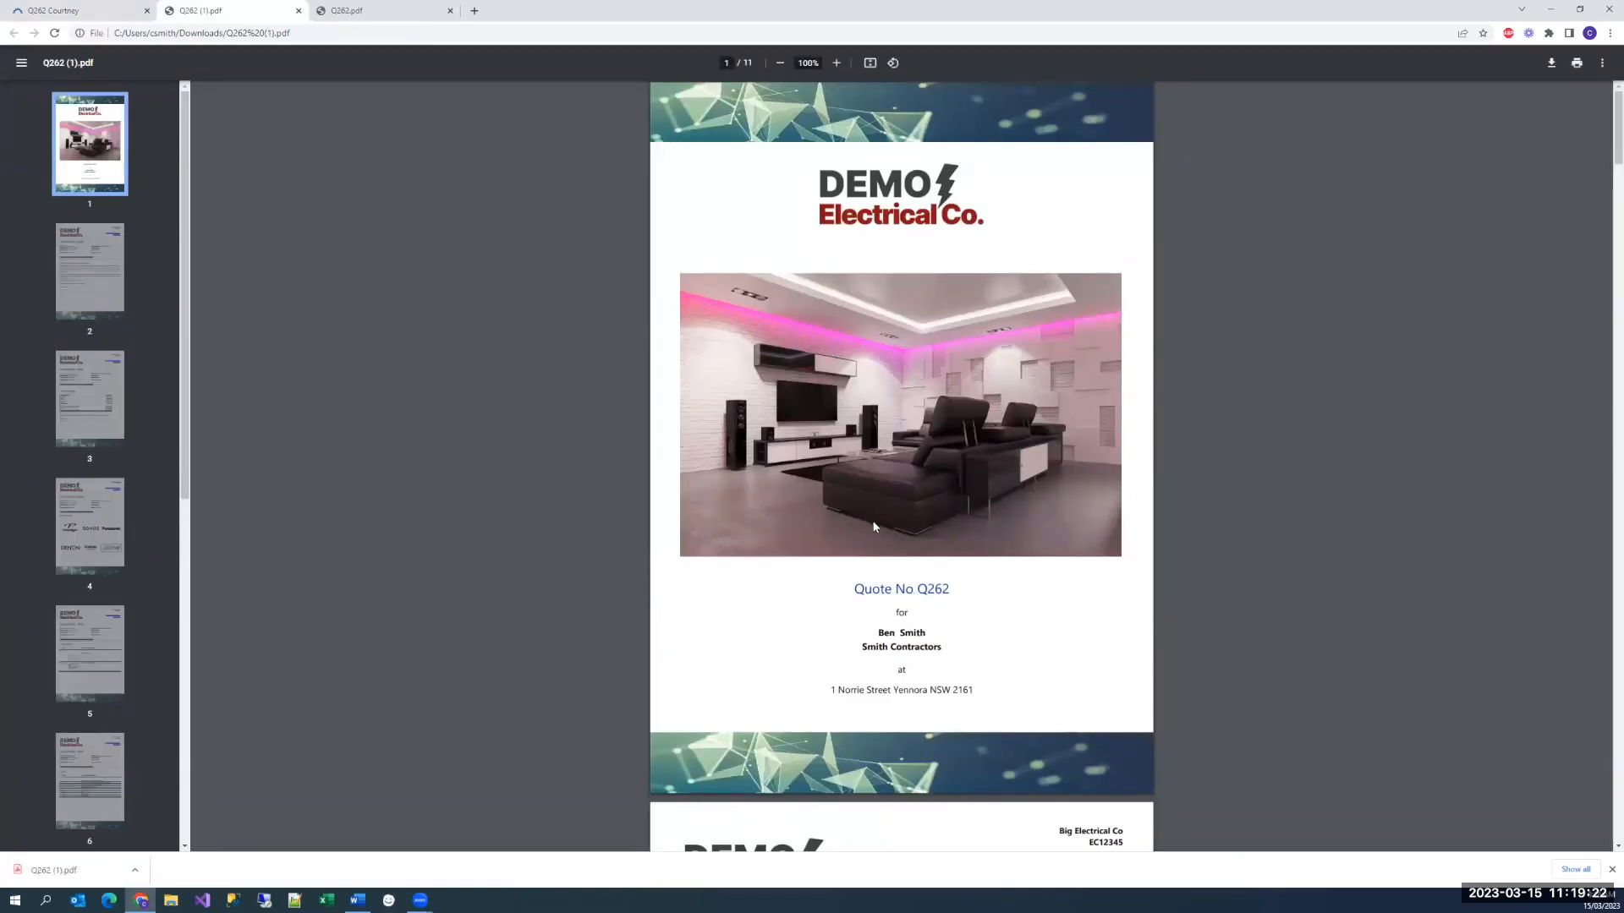
Review the Quote - Fancy PDF, from the cover letter, cost breakdown and recommended brands to the section pages, with a closer look at Audio Visual
scroll(819, 474, down, 8)
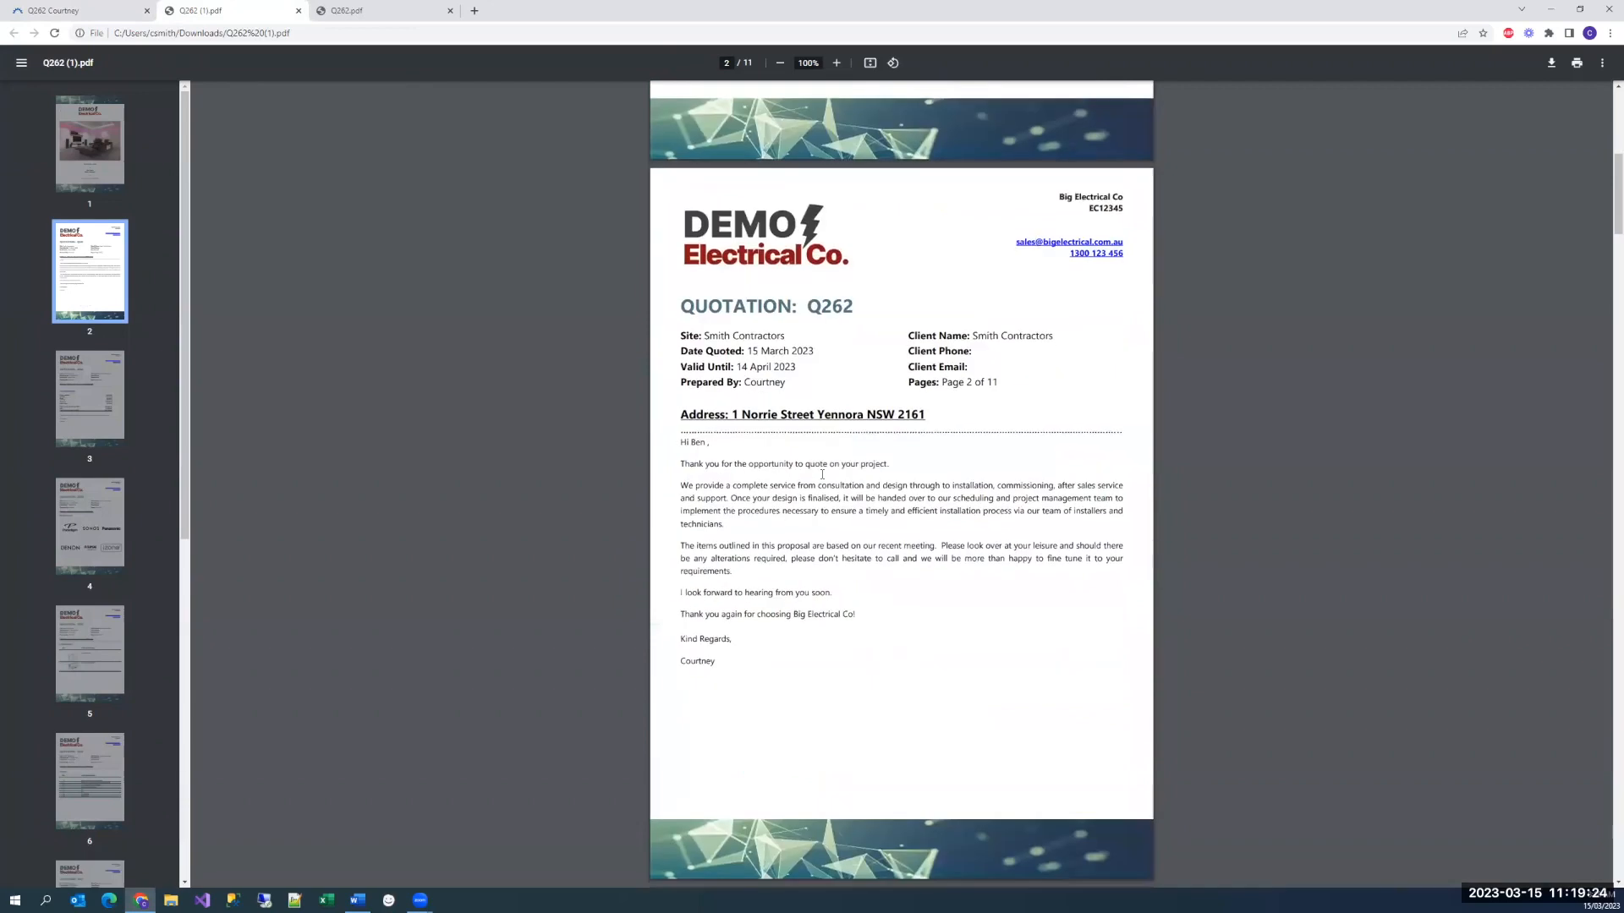
scroll(822, 474, down, 10)
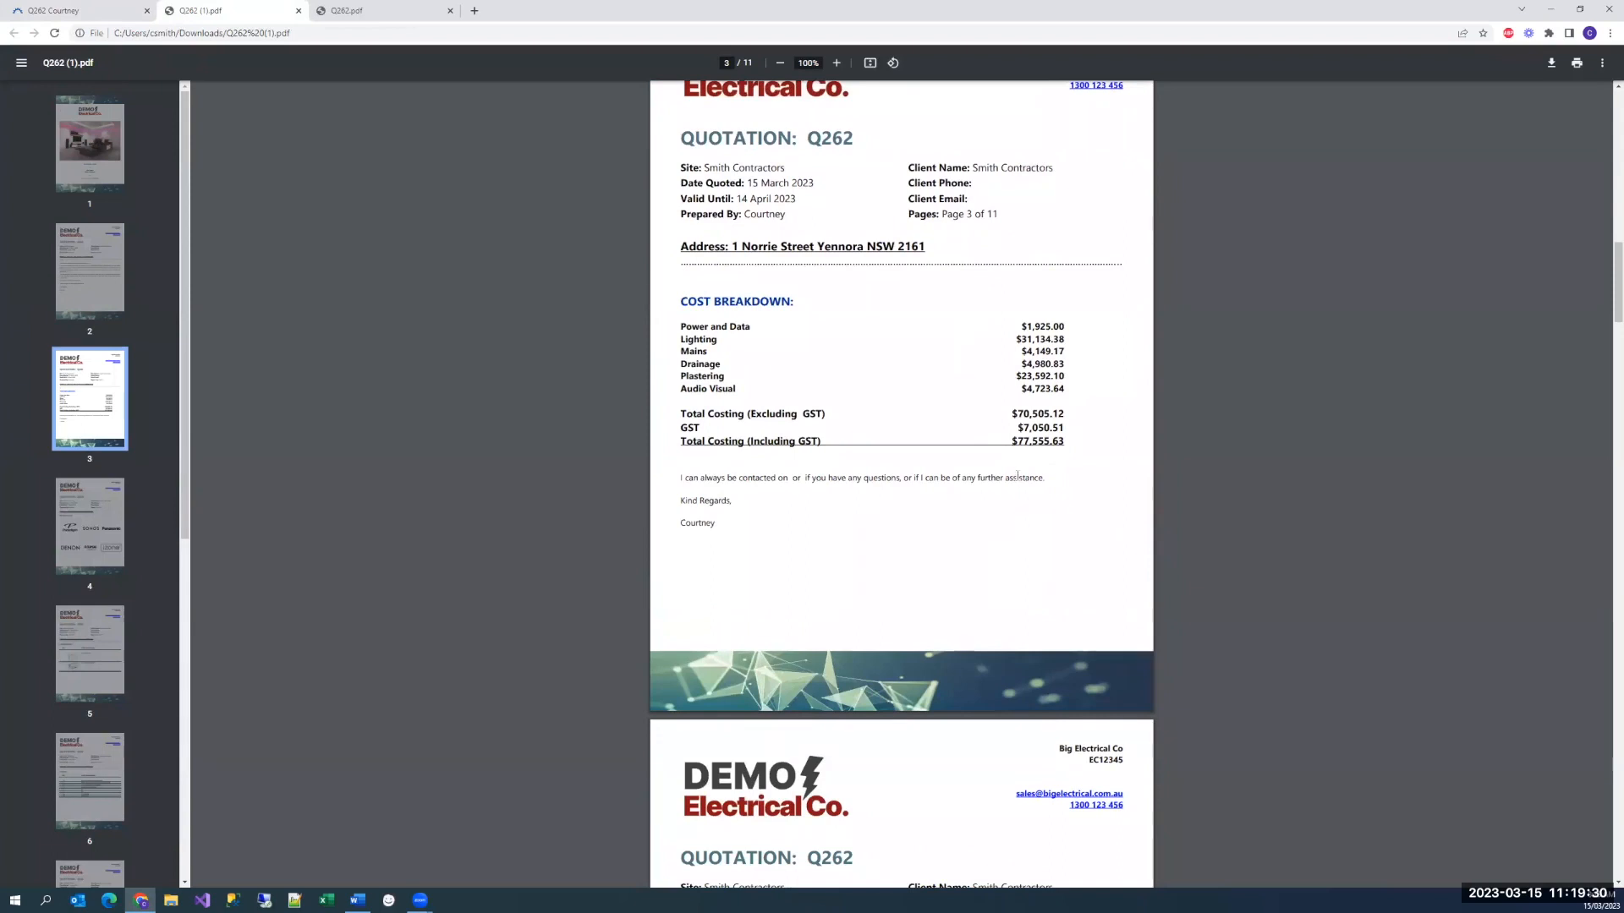
scroll(1026, 516, down, 5)
scroll(1026, 516, down, 2)
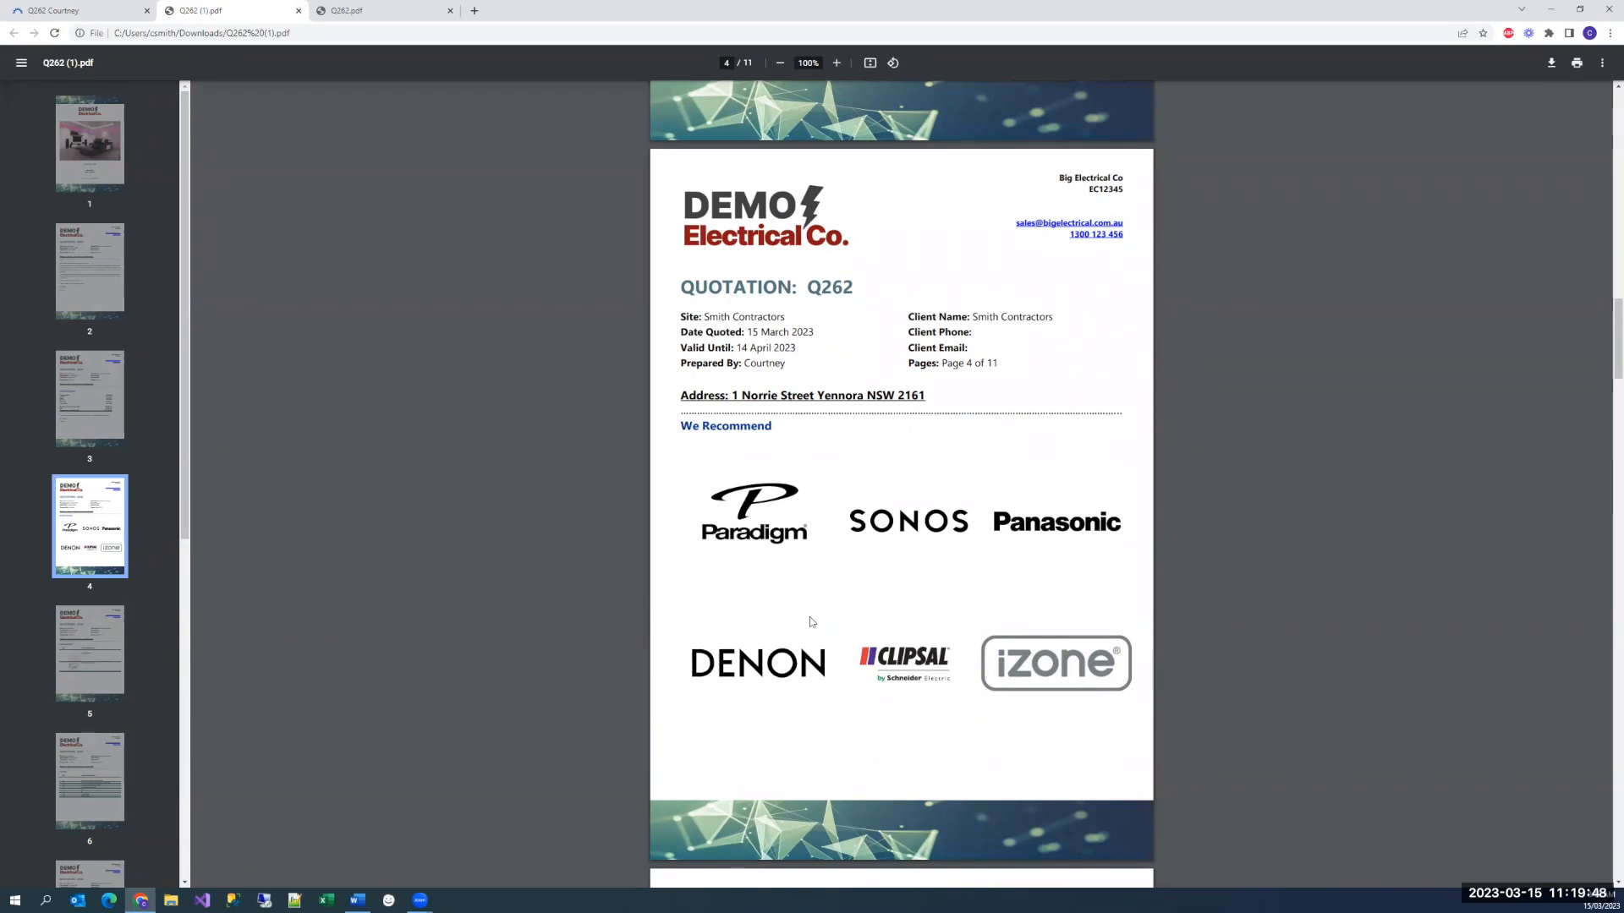
scroll(922, 569, down, 2)
scroll(922, 569, down, 6)
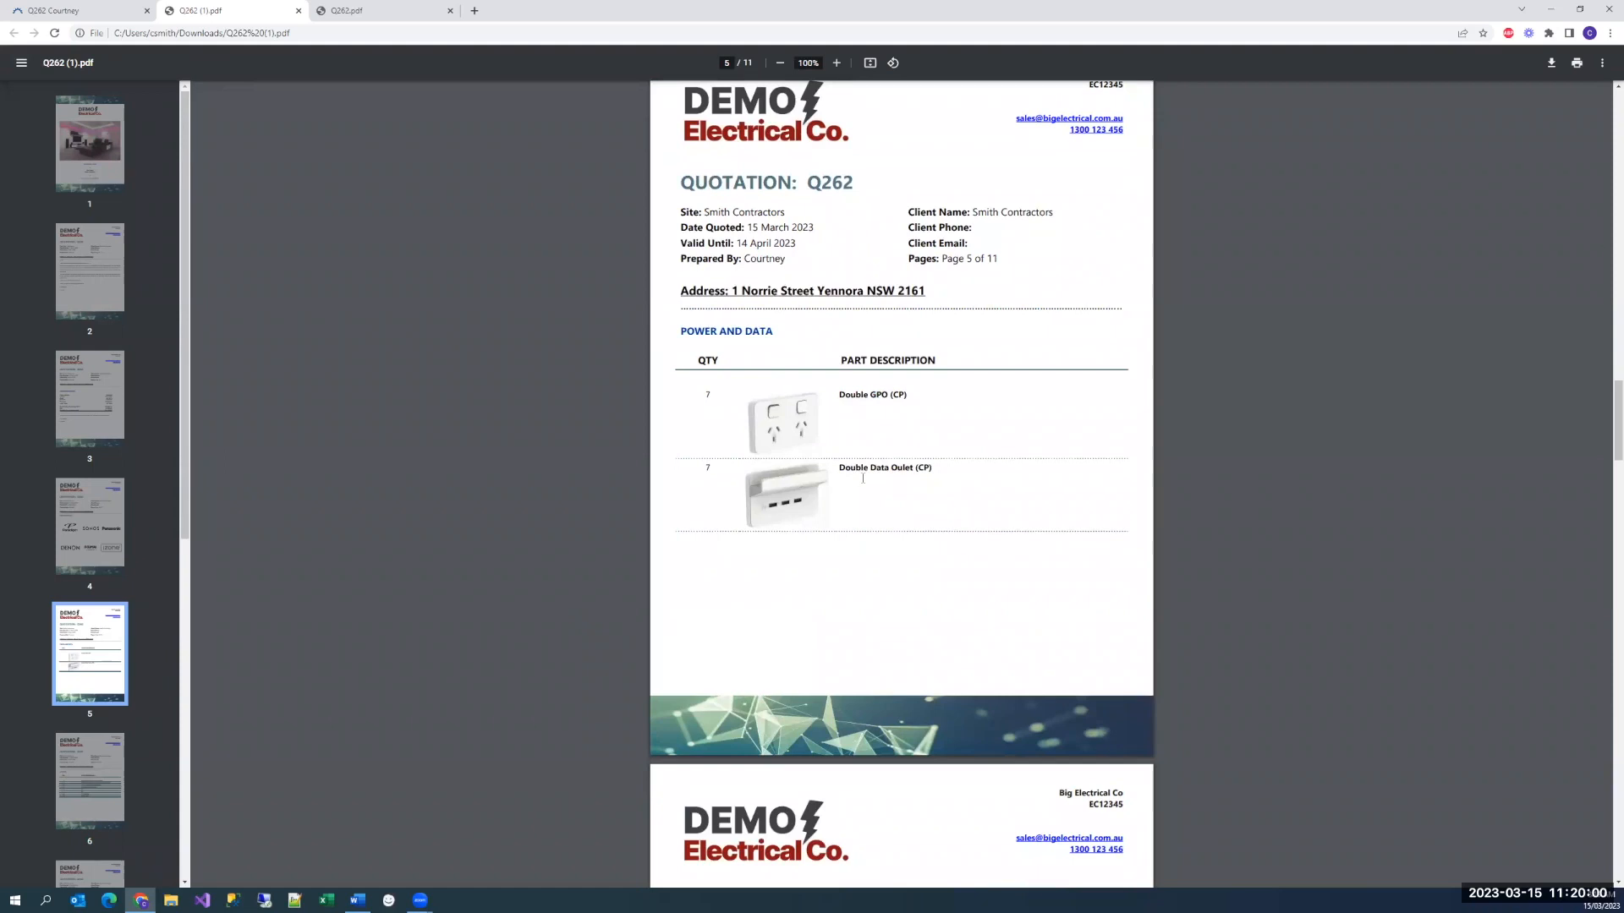
scroll(862, 479, down, 8)
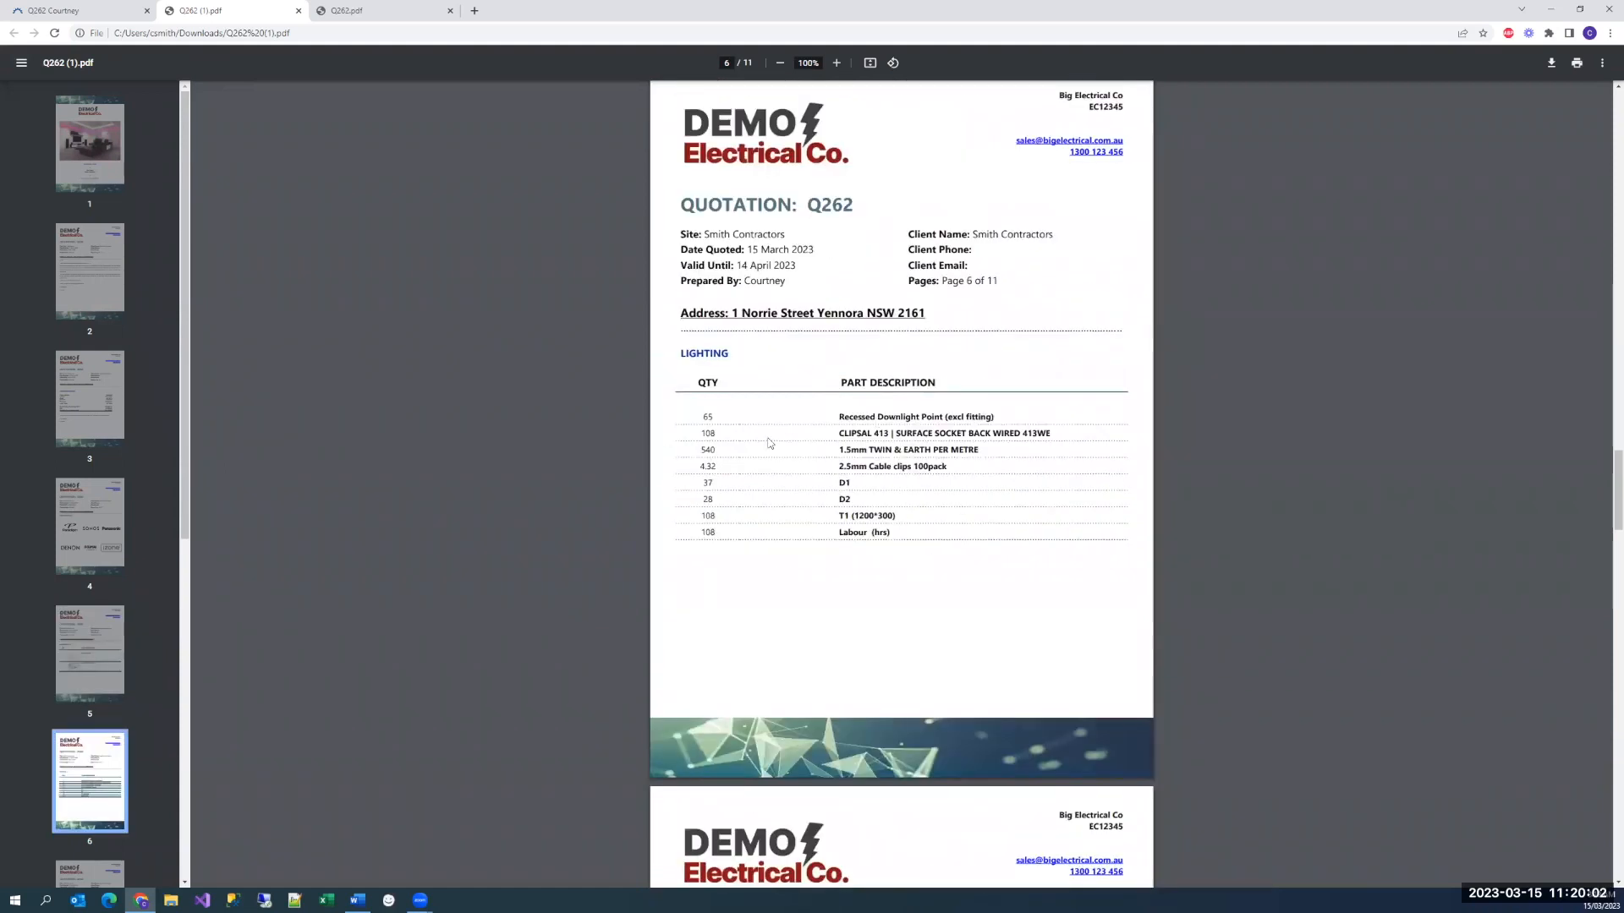
scroll(846, 562, down, 8)
scroll(849, 564, down, 8)
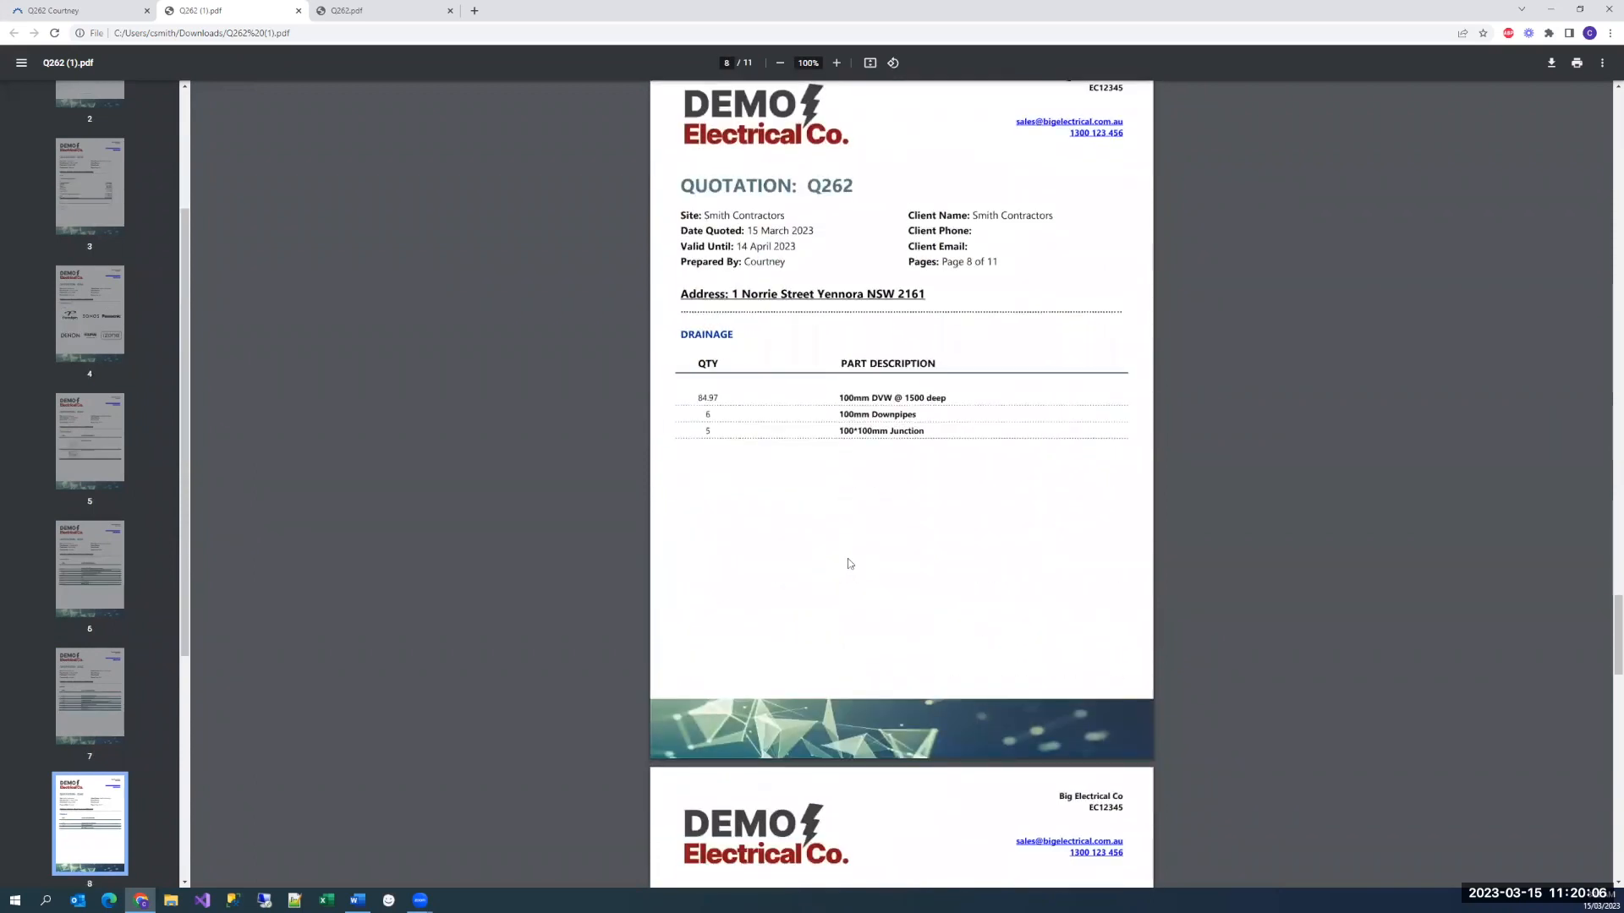
scroll(850, 564, down, 16)
scroll(850, 565, down, 4)
scroll(851, 562, up, 2)
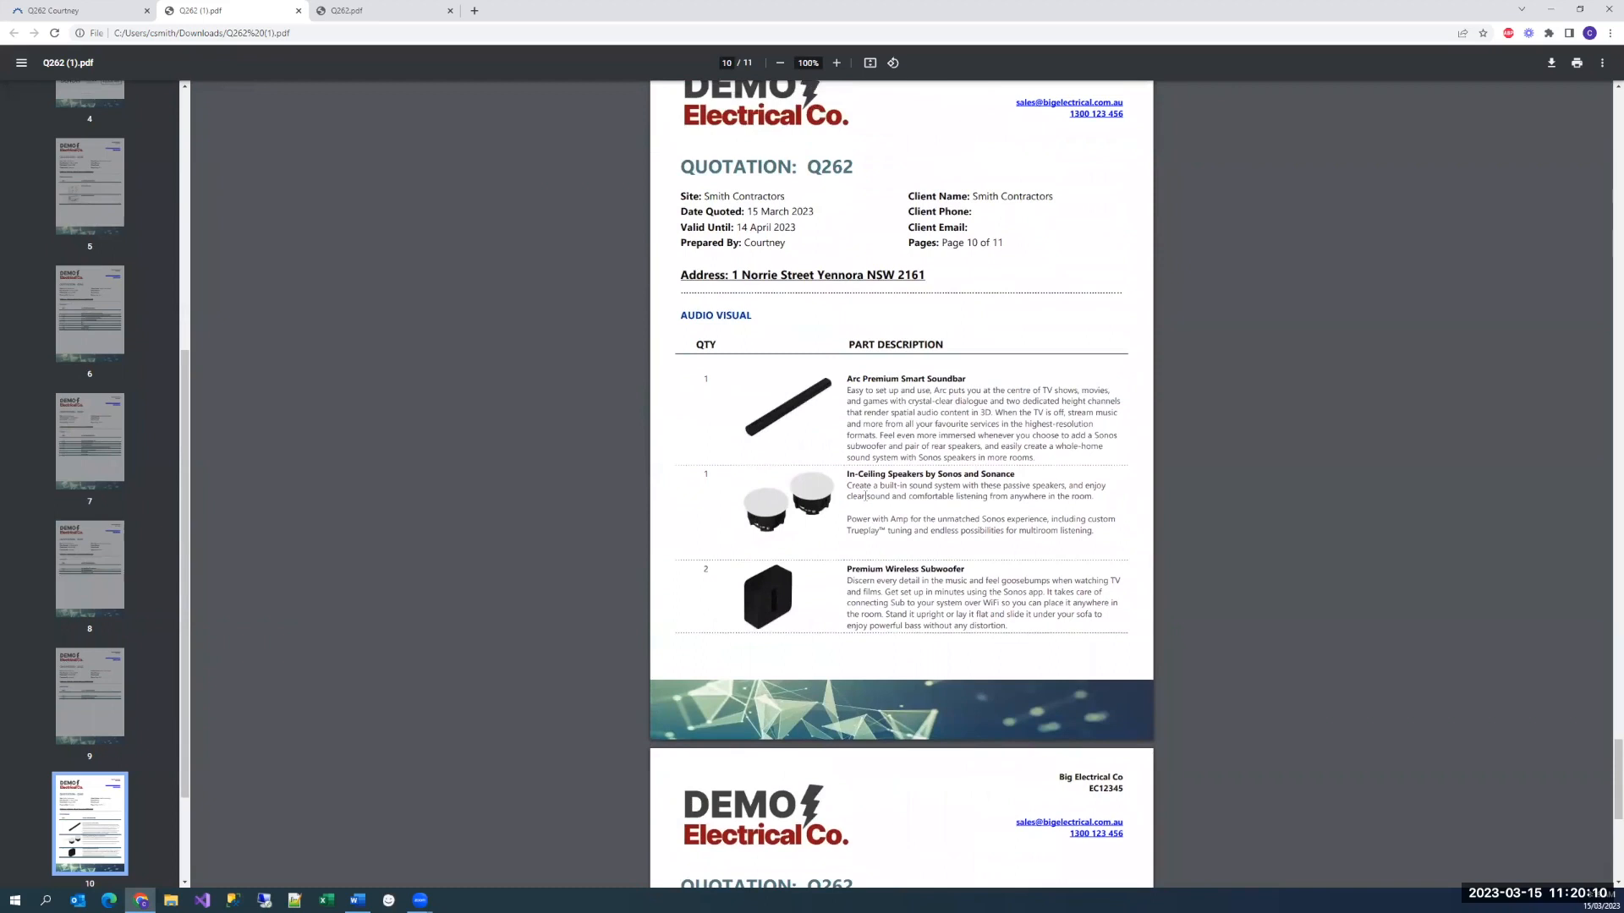
scroll(865, 496, up, 3)
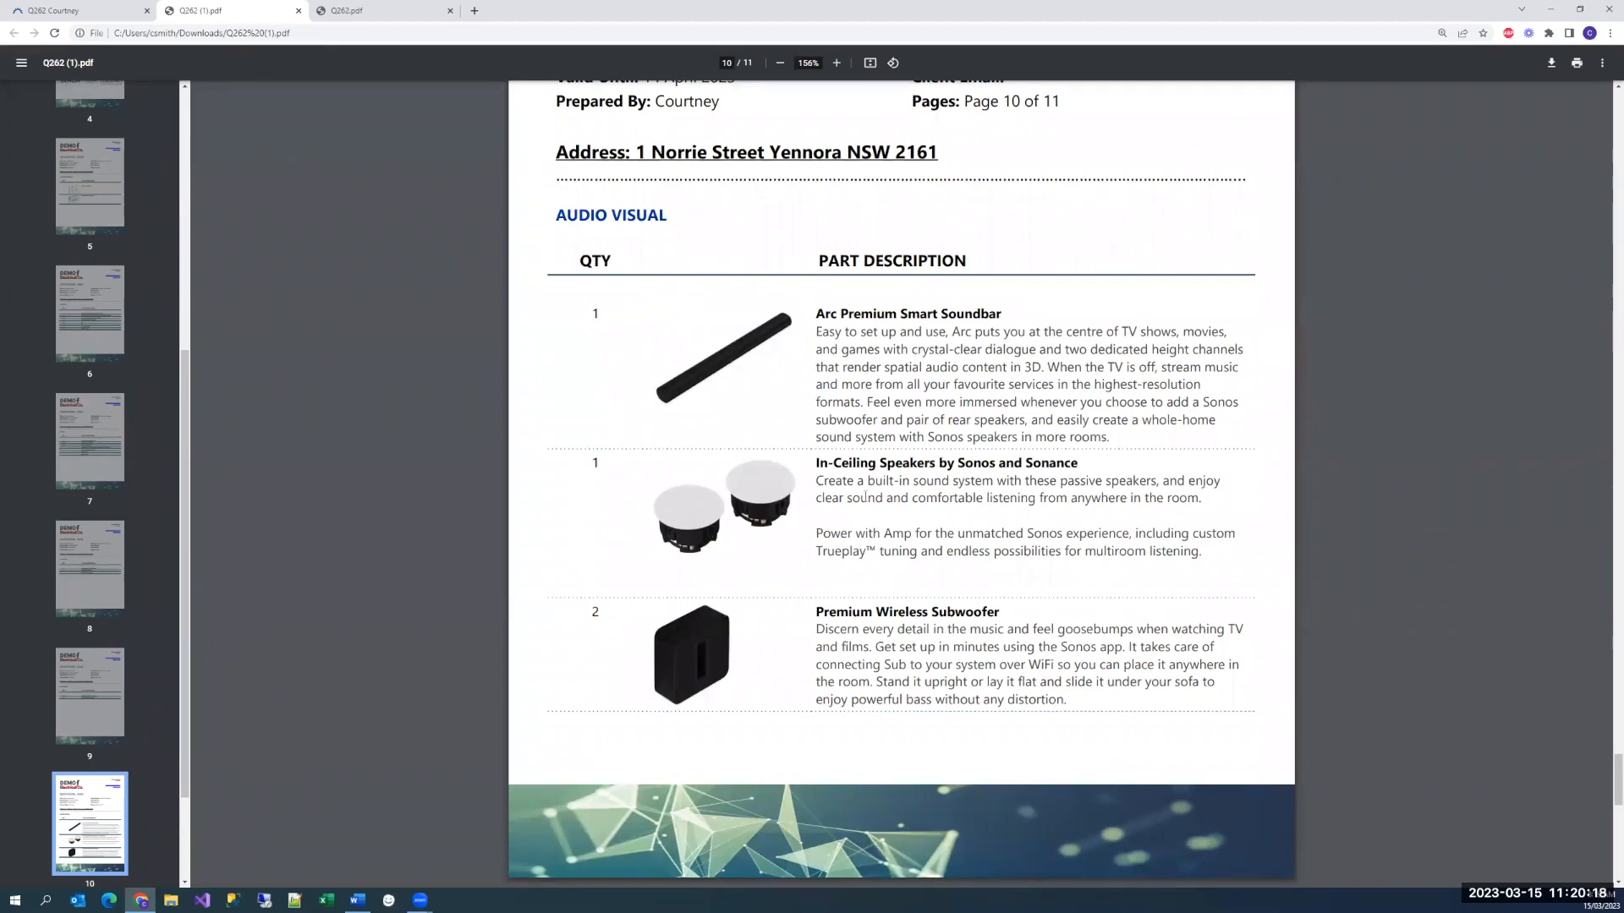
Read the Audio Visual part descriptions and the inclusions and exclusions on the last two pages of the quote PDF
drag(1109, 438, 809, 333)
click(903, 385)
scroll(963, 527, down, 10)
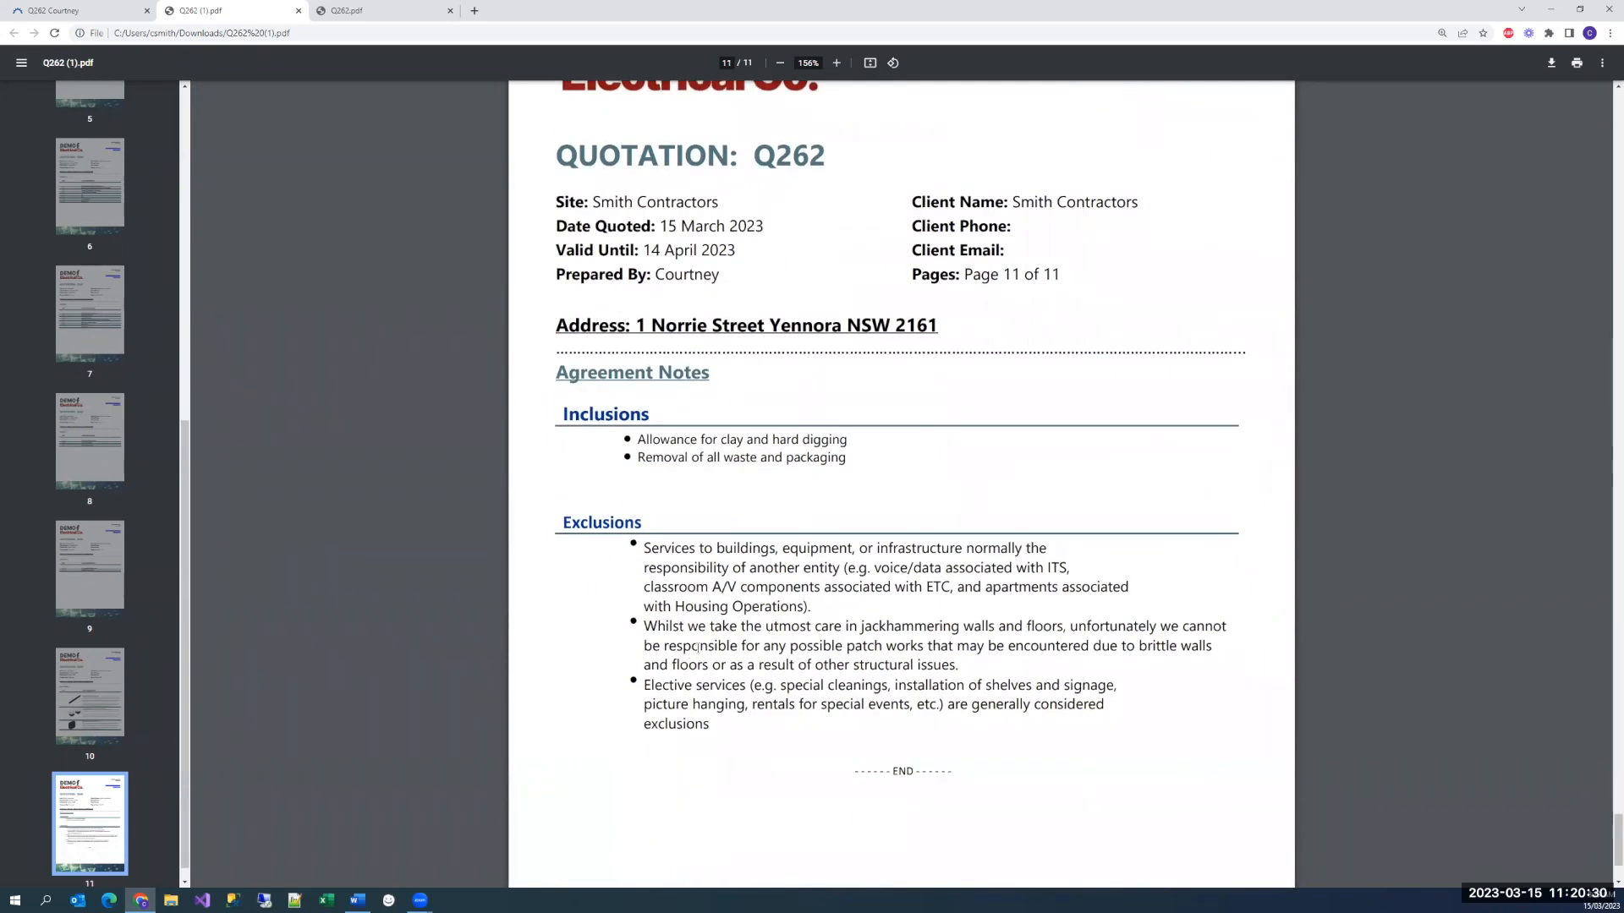
scroll(696, 647, down, 1)
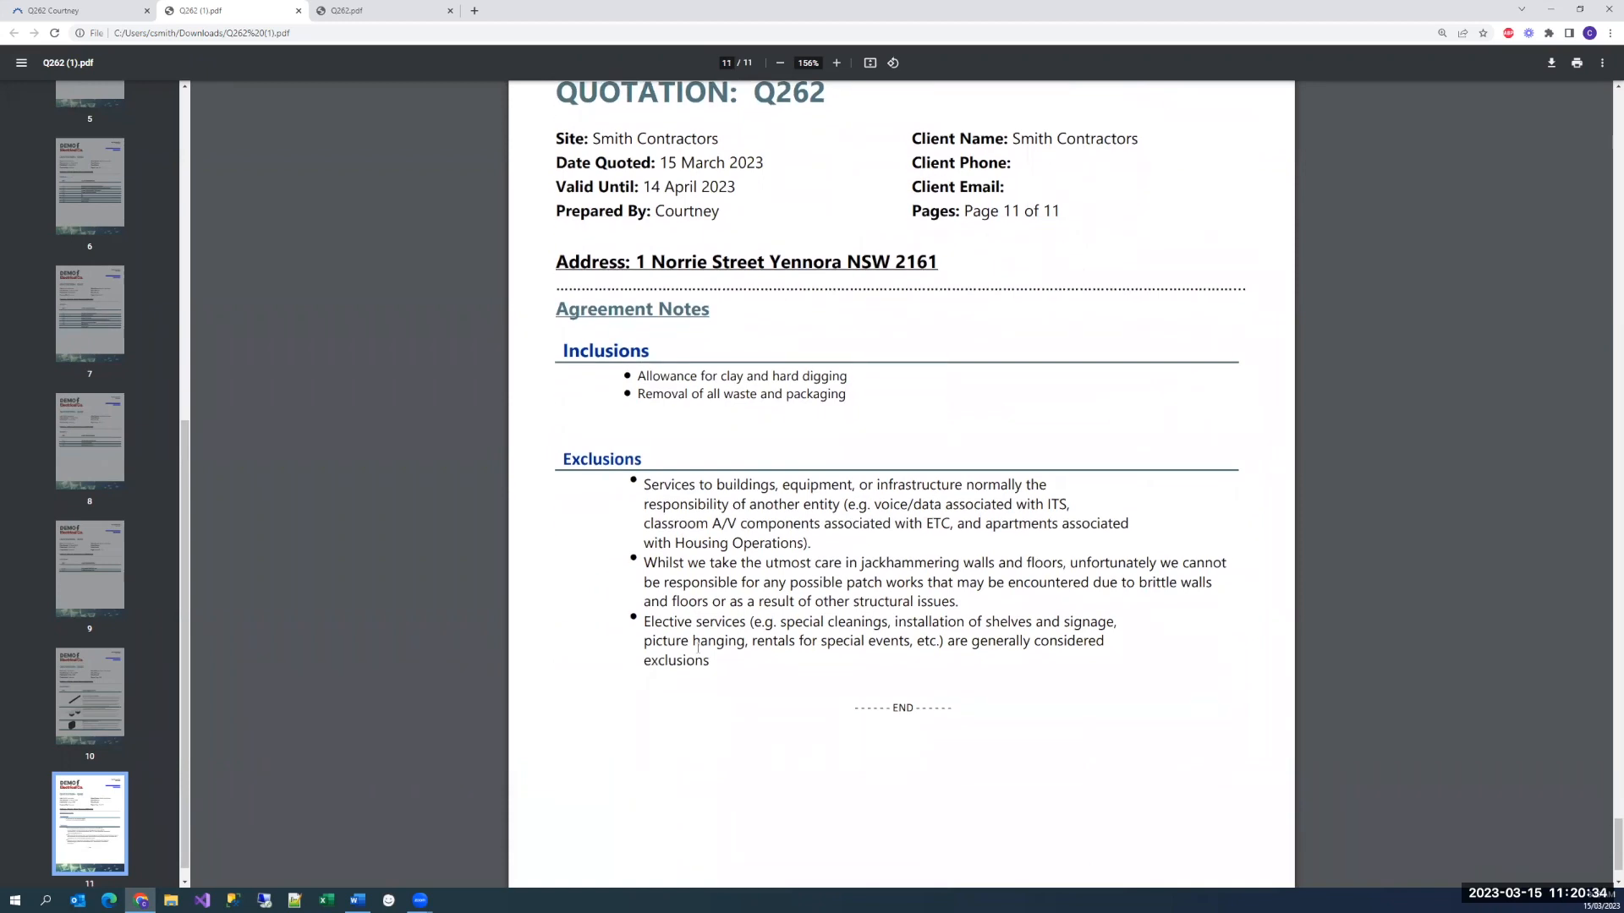
Return to the quote in Ascora and email it to the second listed contact with the Quotation template and the Kit Details quote document
click(94, 8)
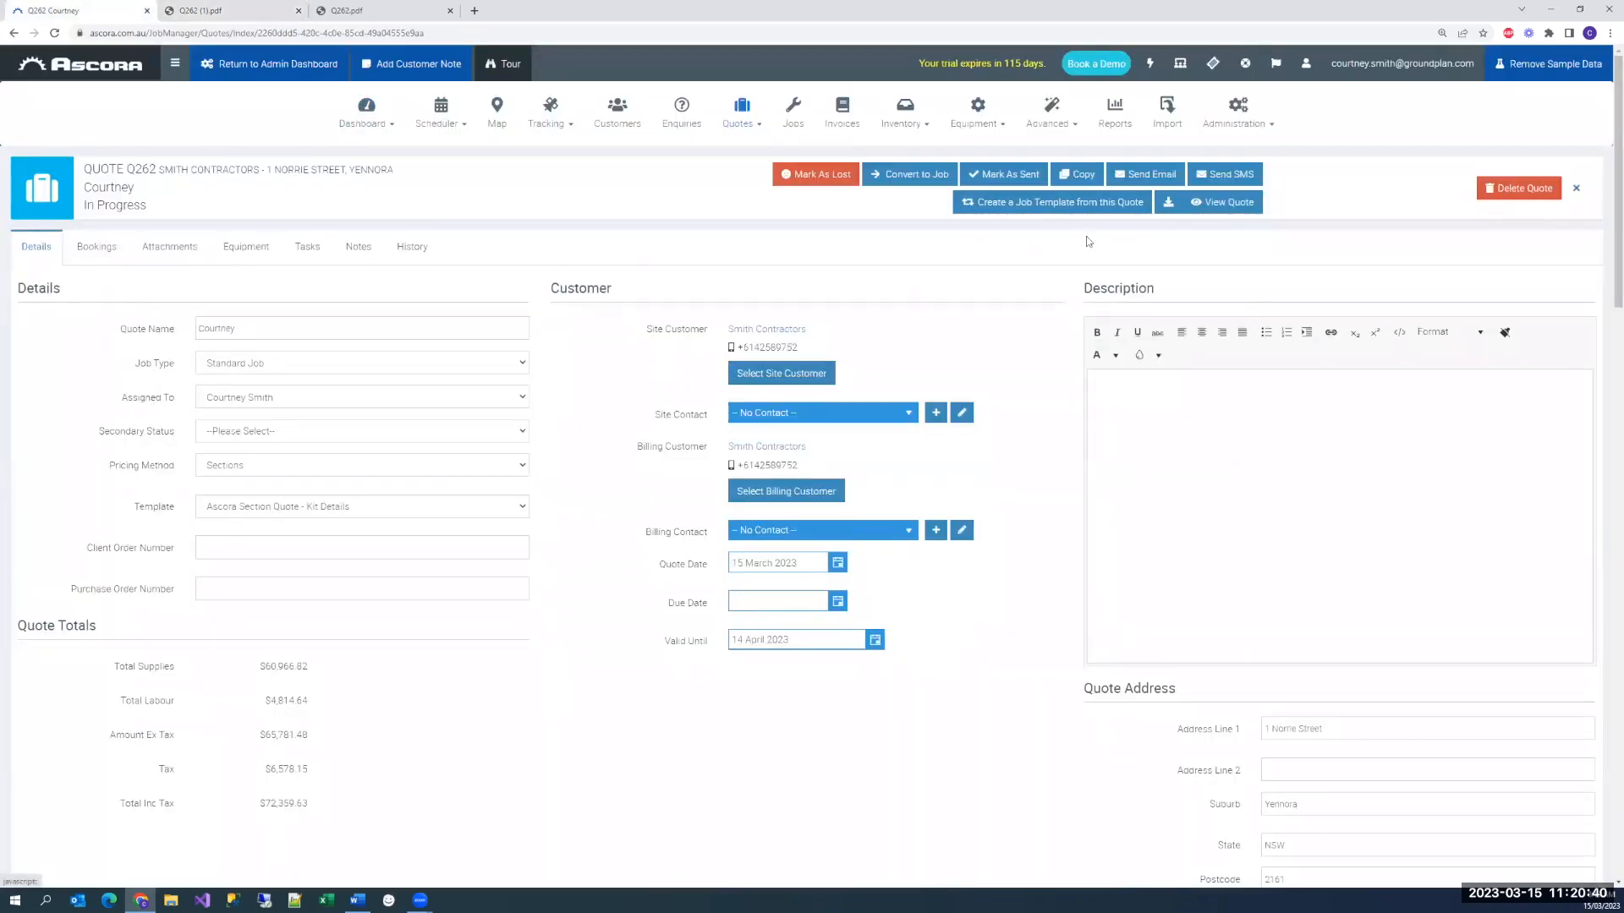
click(1142, 175)
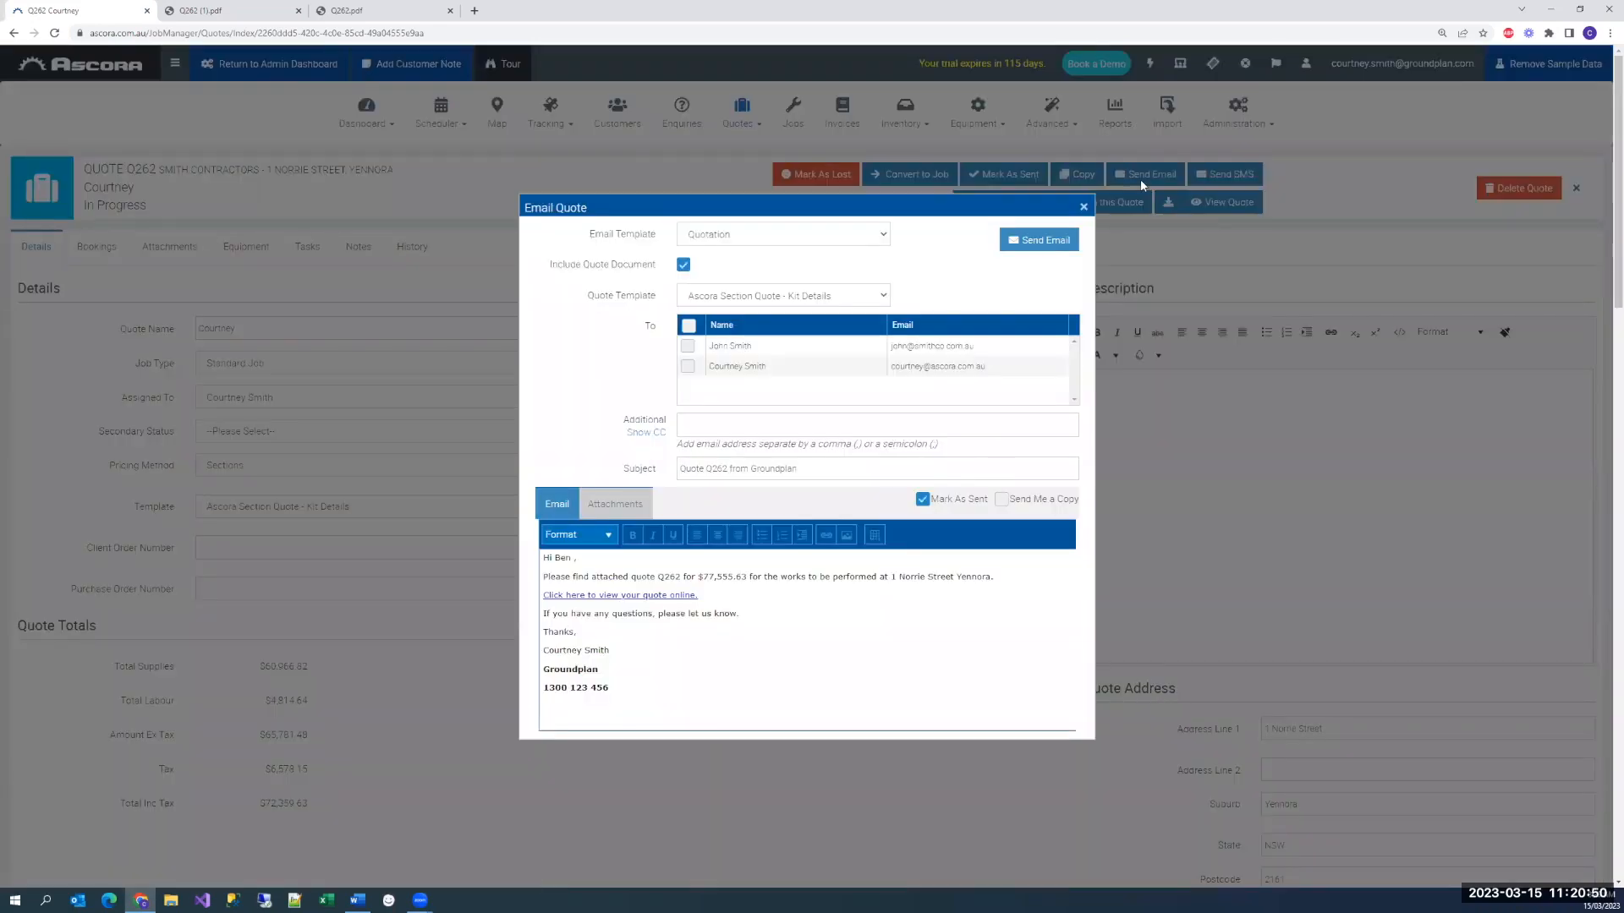
click(686, 366)
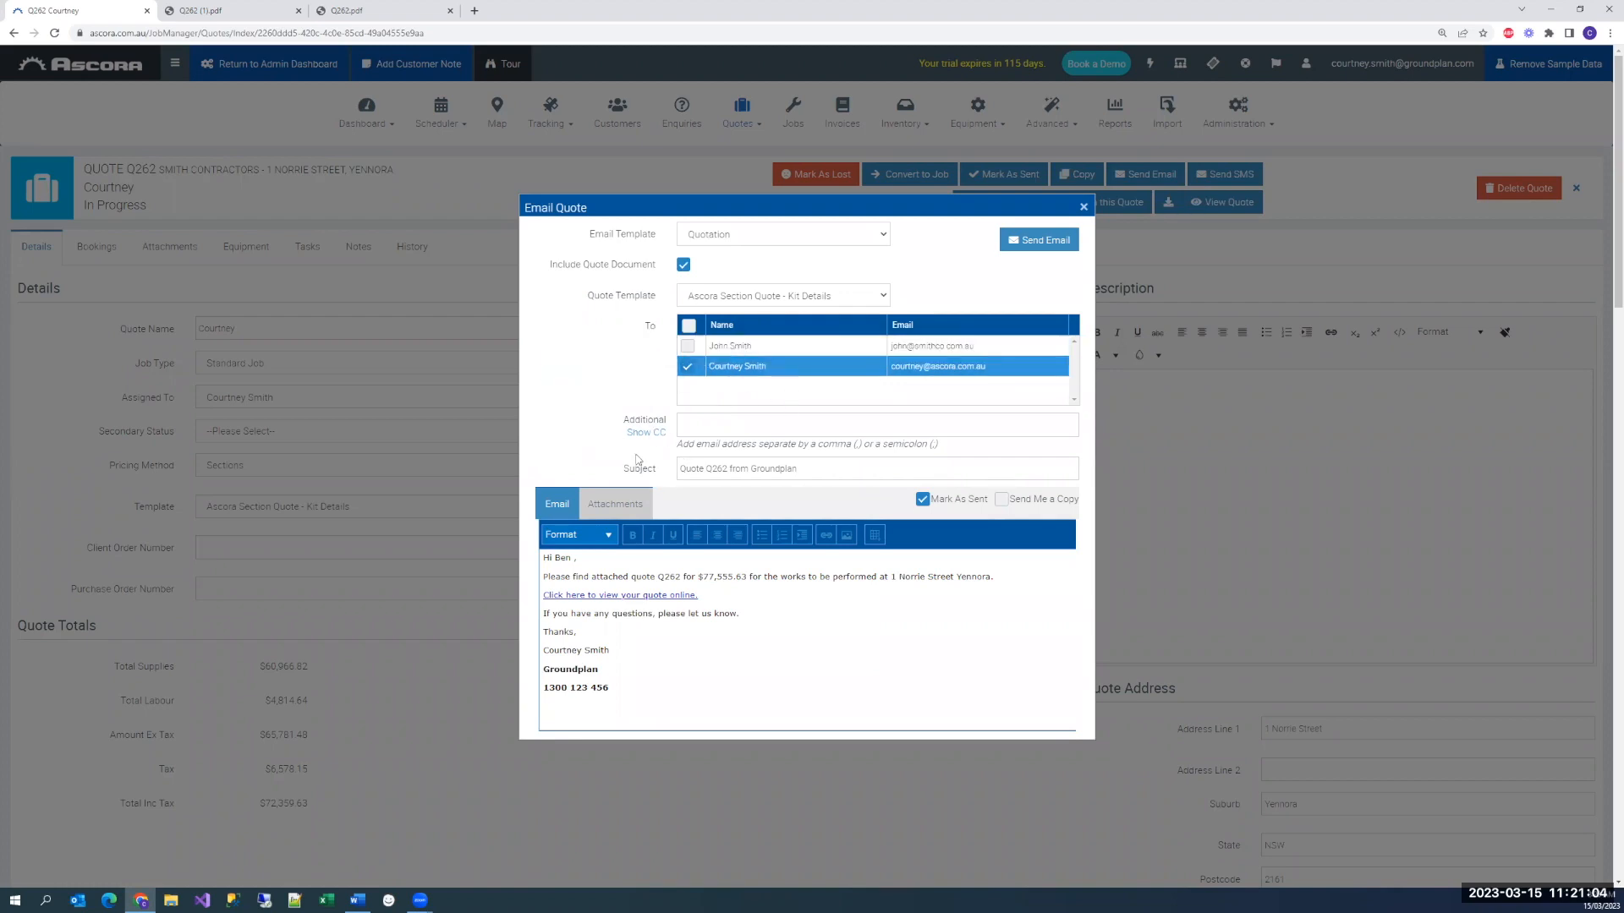
drag(549, 558, 633, 696)
click(693, 668)
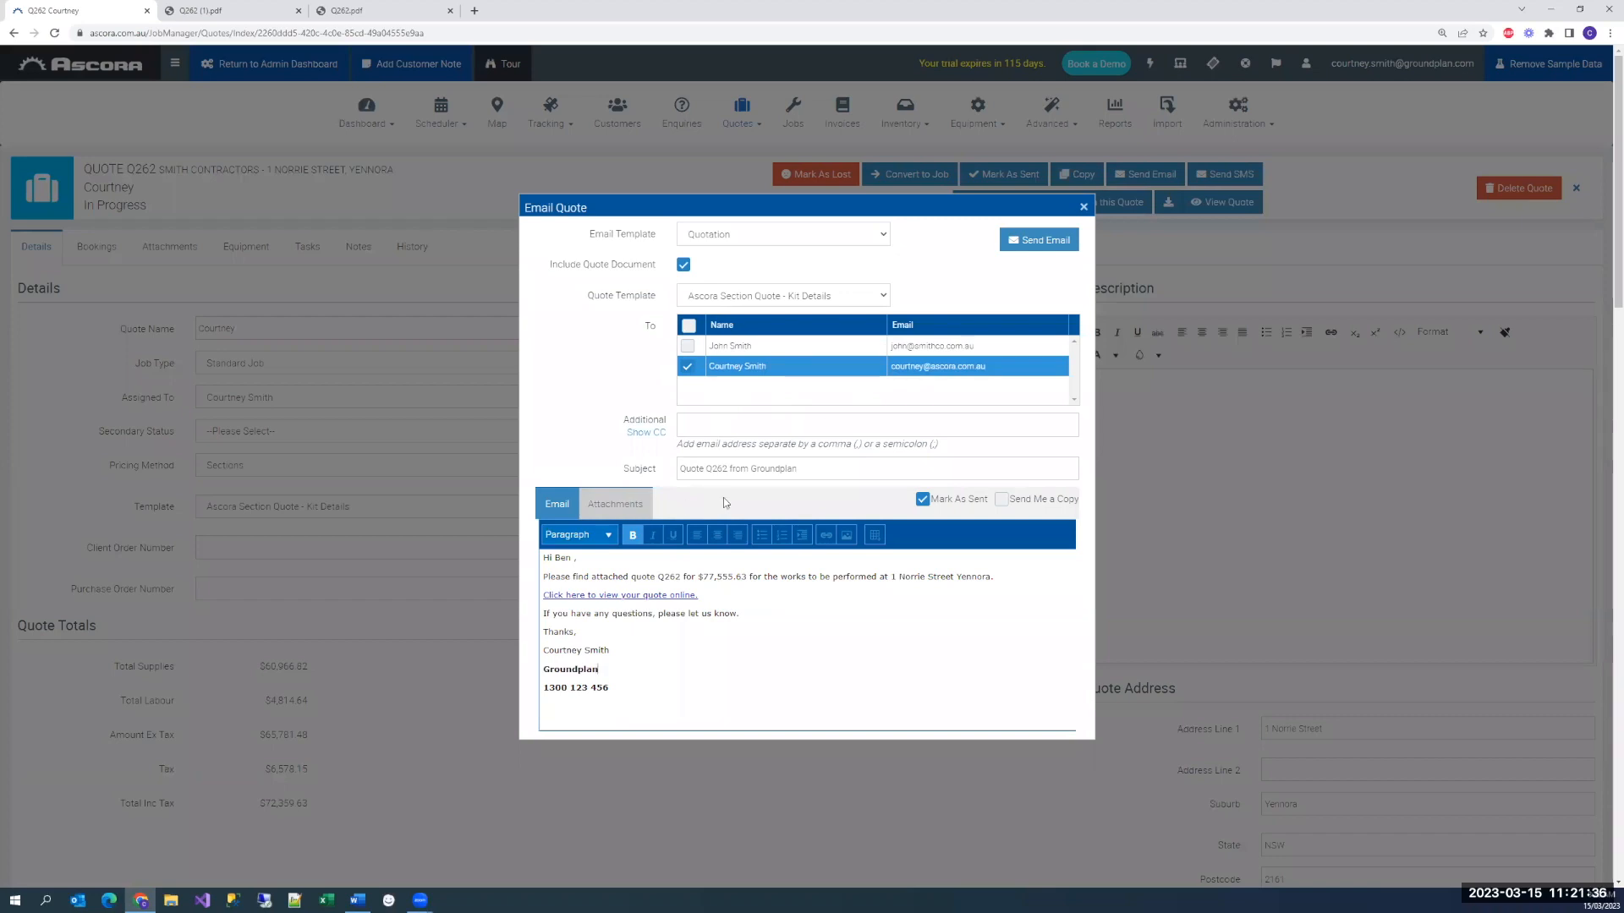
click(1030, 247)
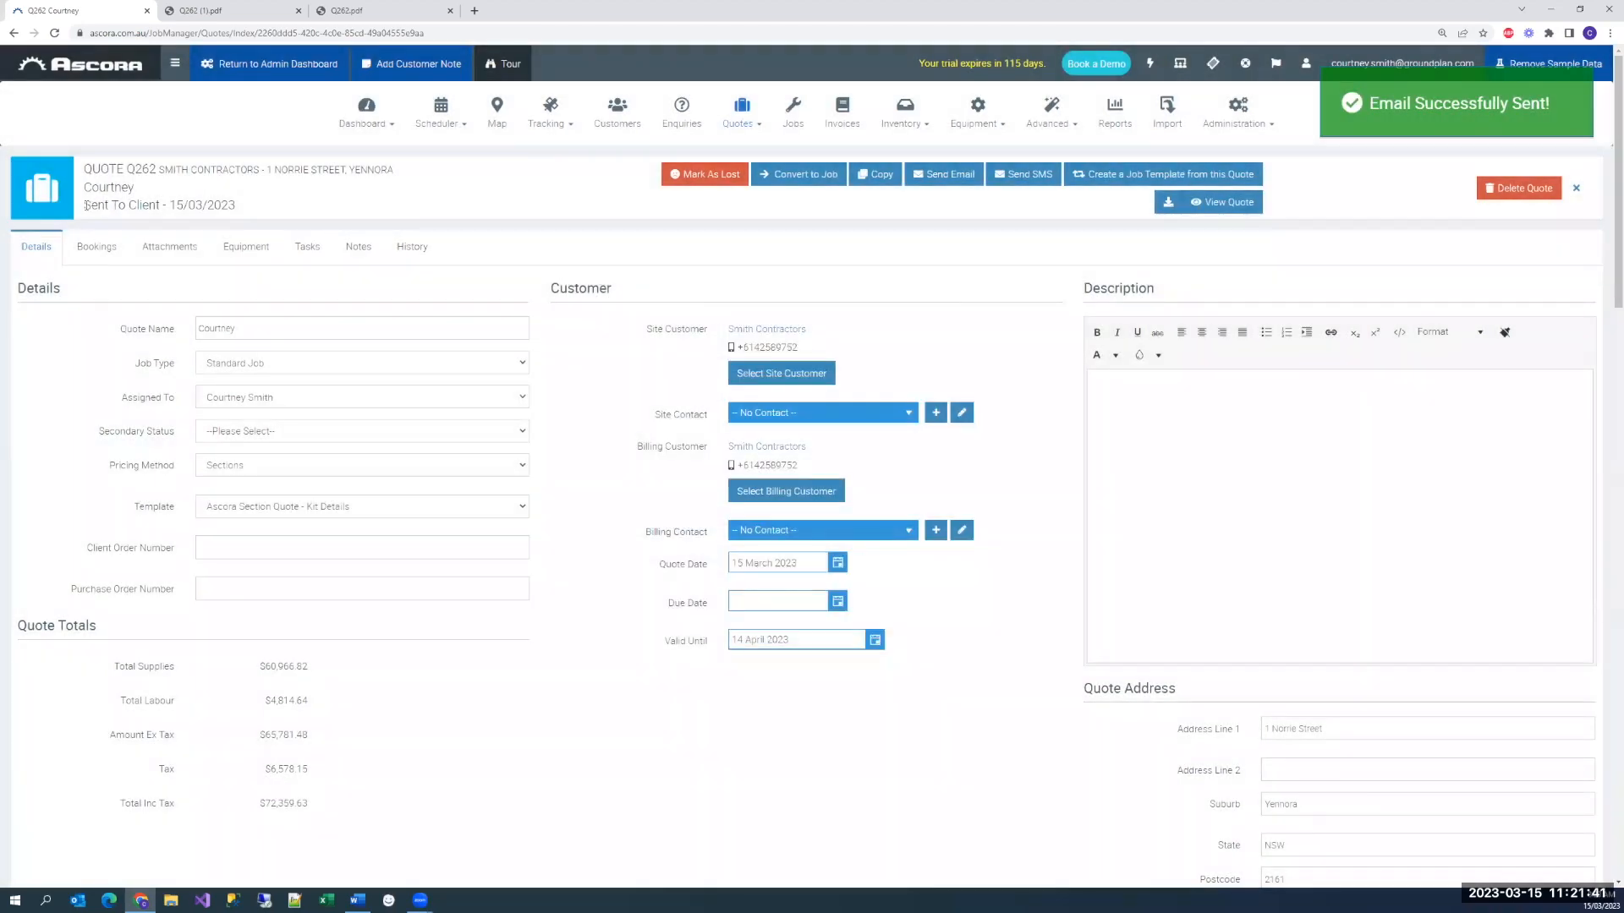
Check the quote's status, look at the online quote link in the email form, and close the form without sending
drag(87, 206, 159, 207)
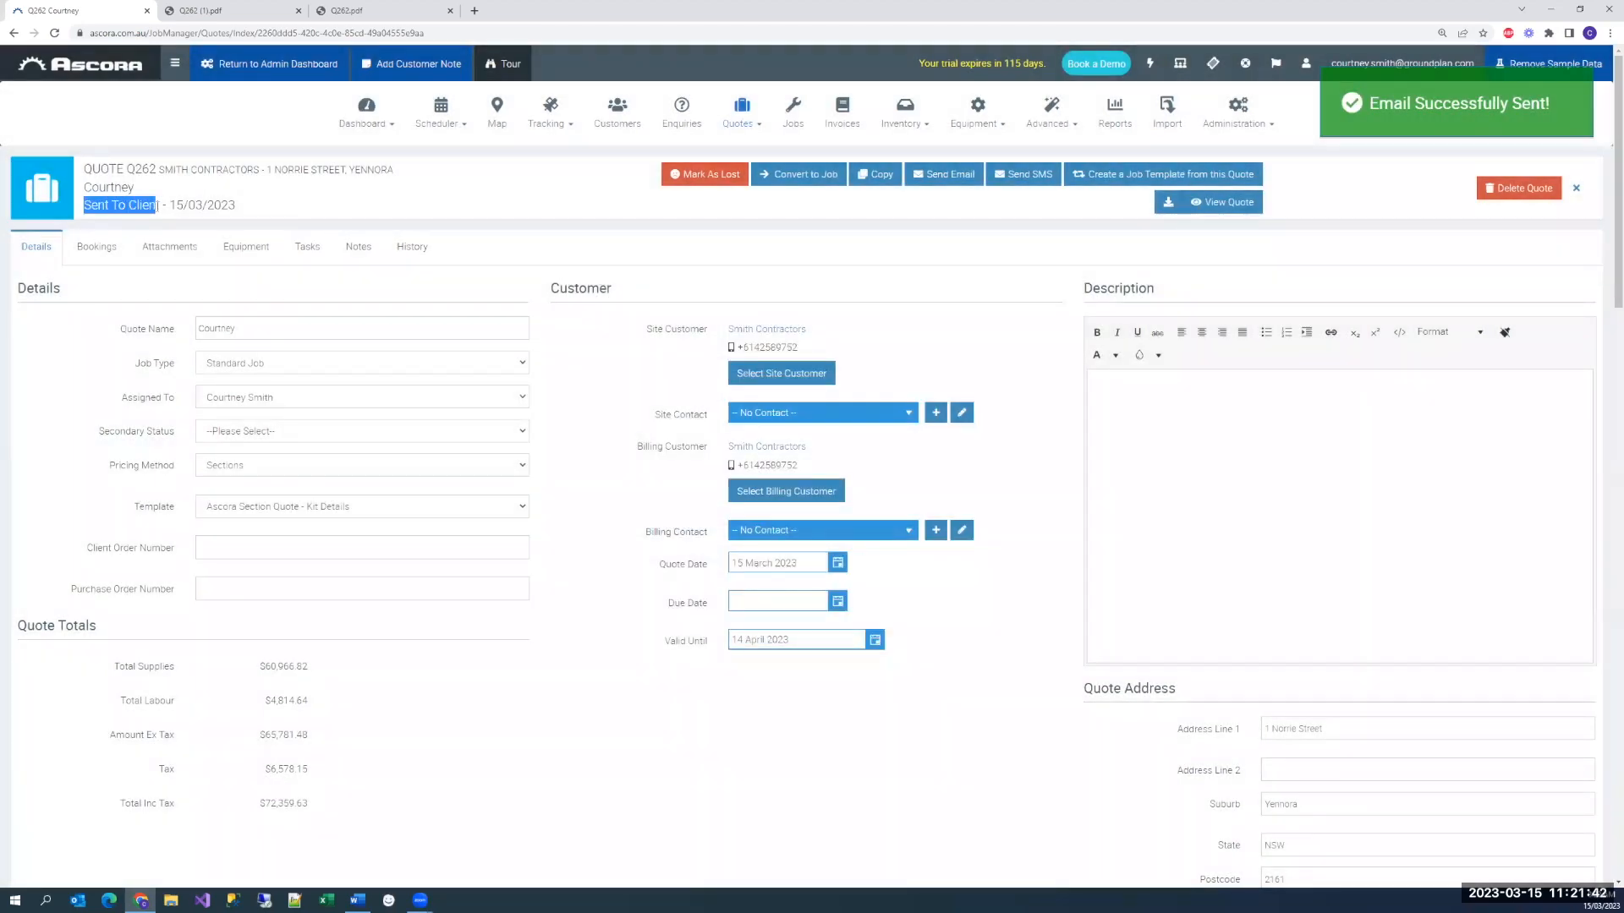
click(345, 213)
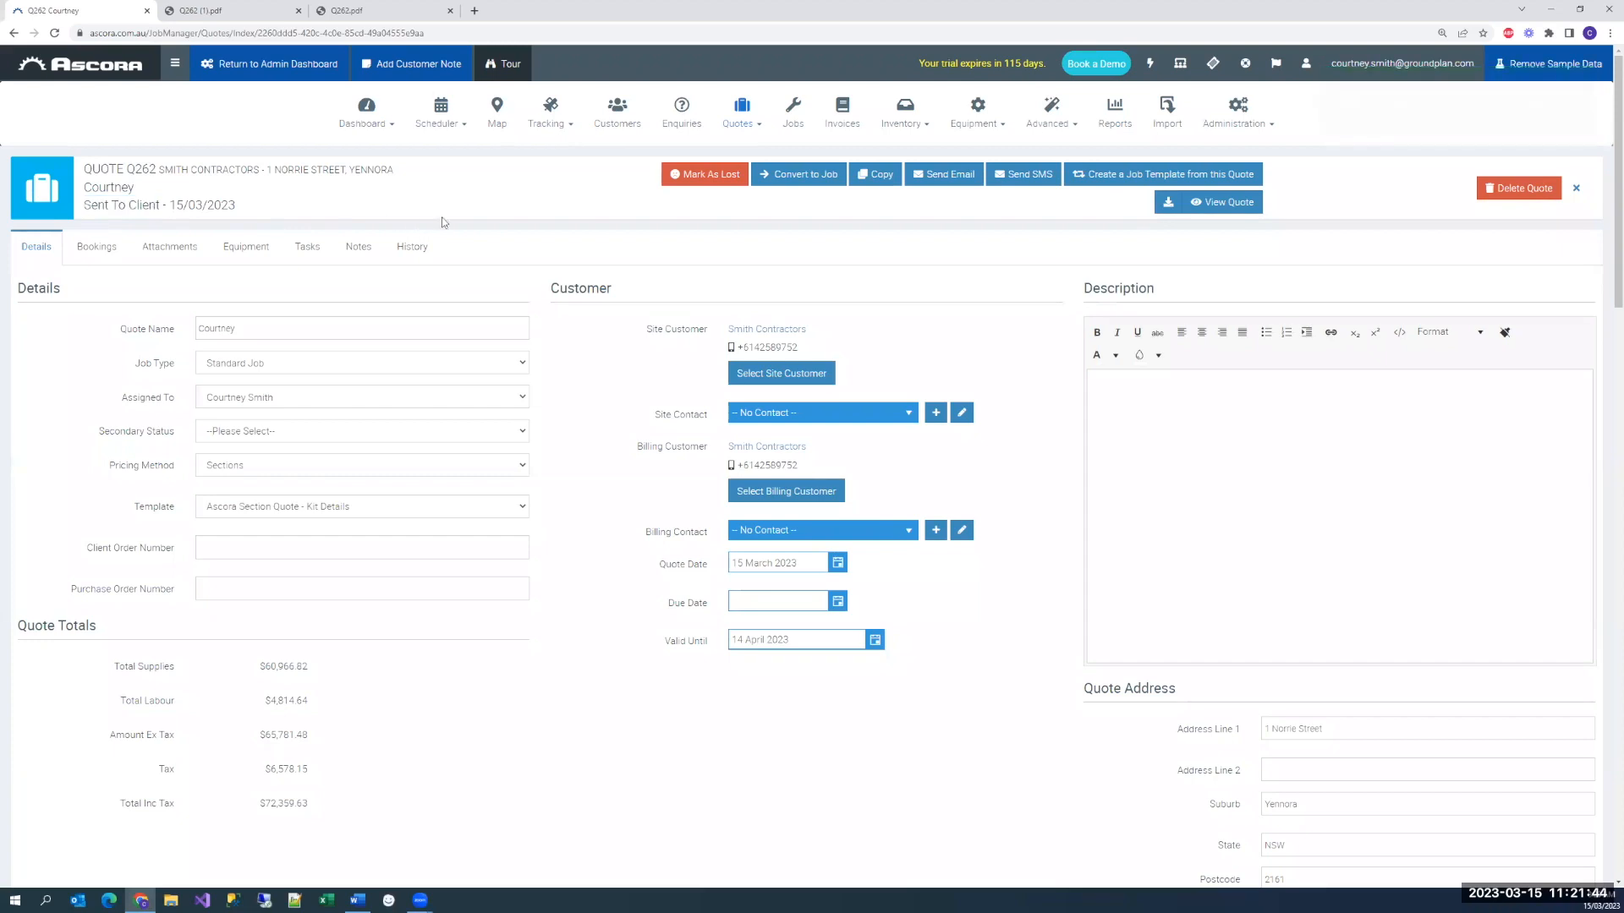
click(946, 181)
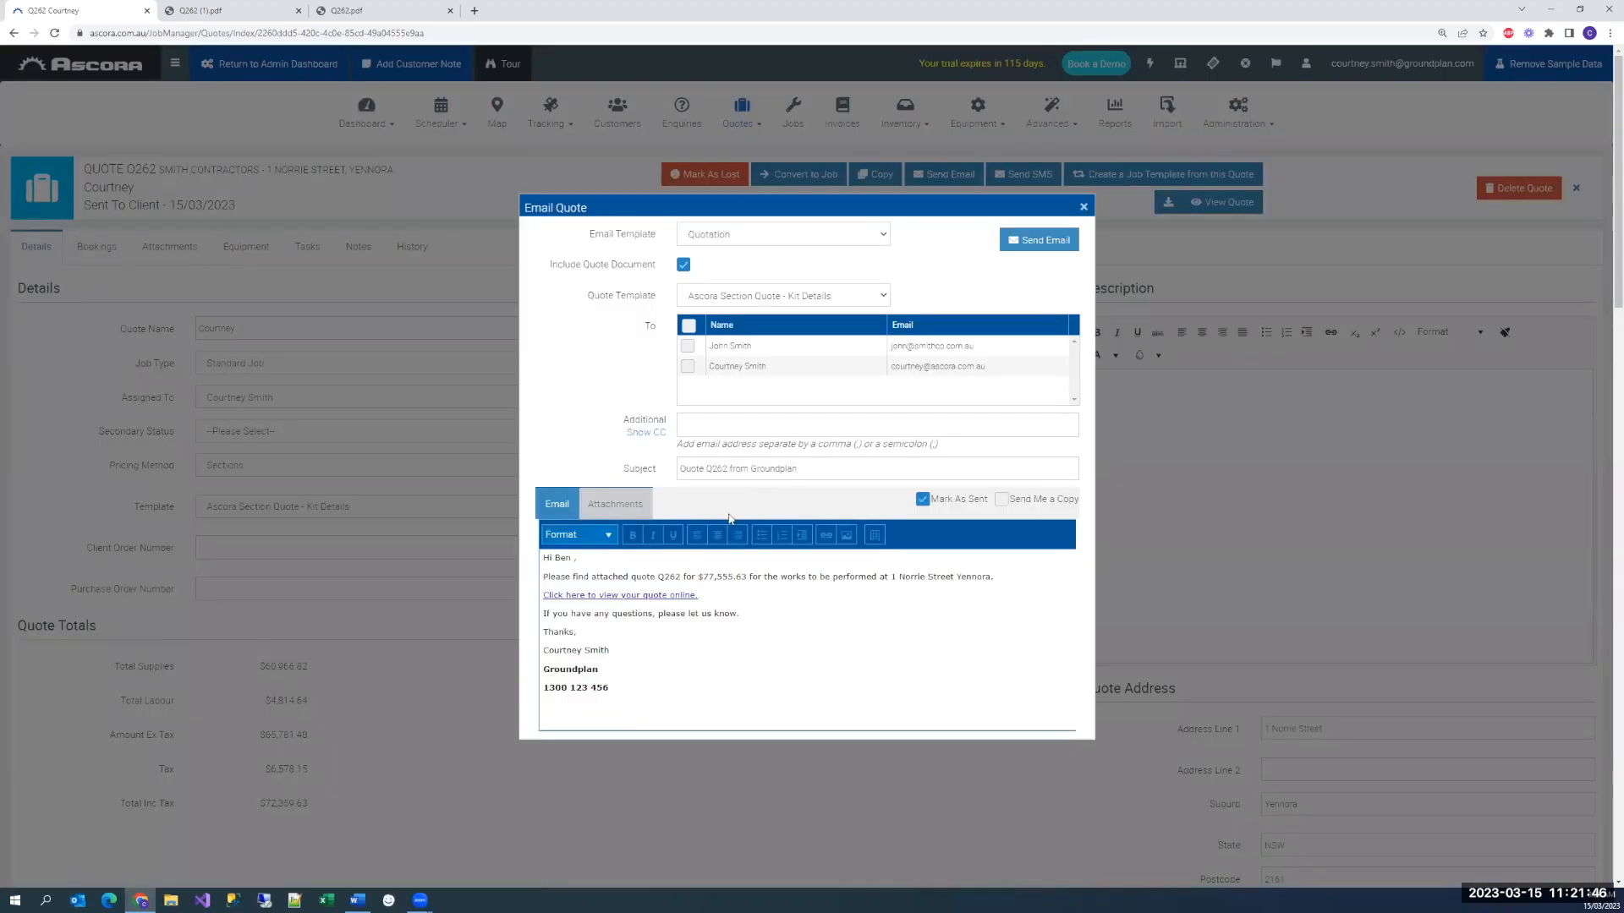
drag(707, 612, 543, 594)
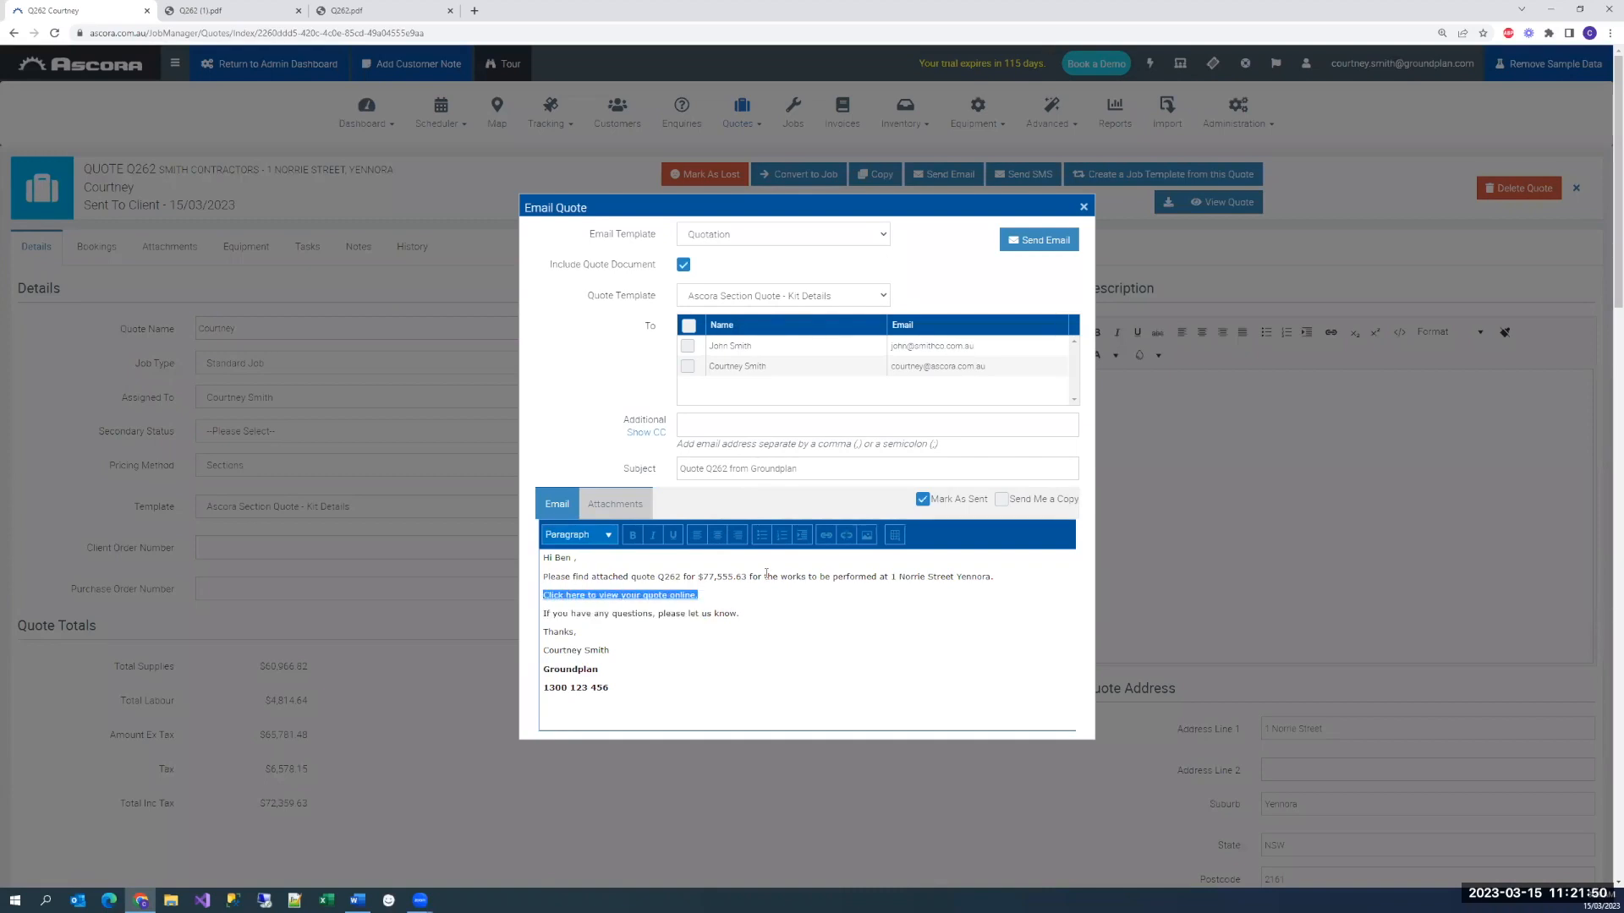
click(1083, 207)
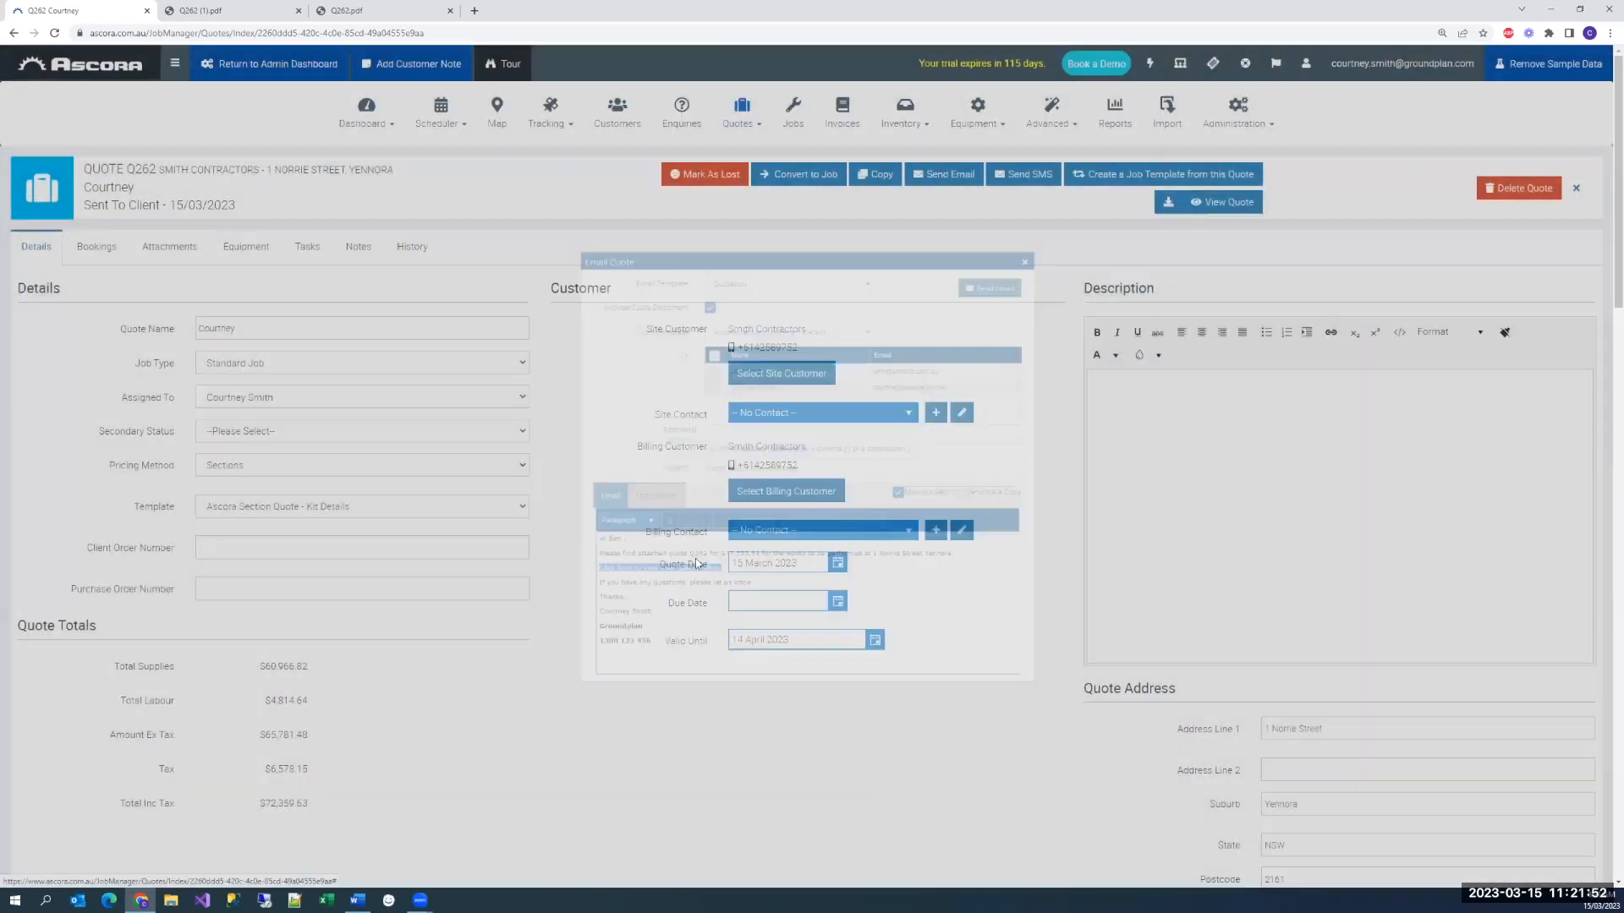
scroll(747, 365, down, 3)
scroll(747, 365, up, 2)
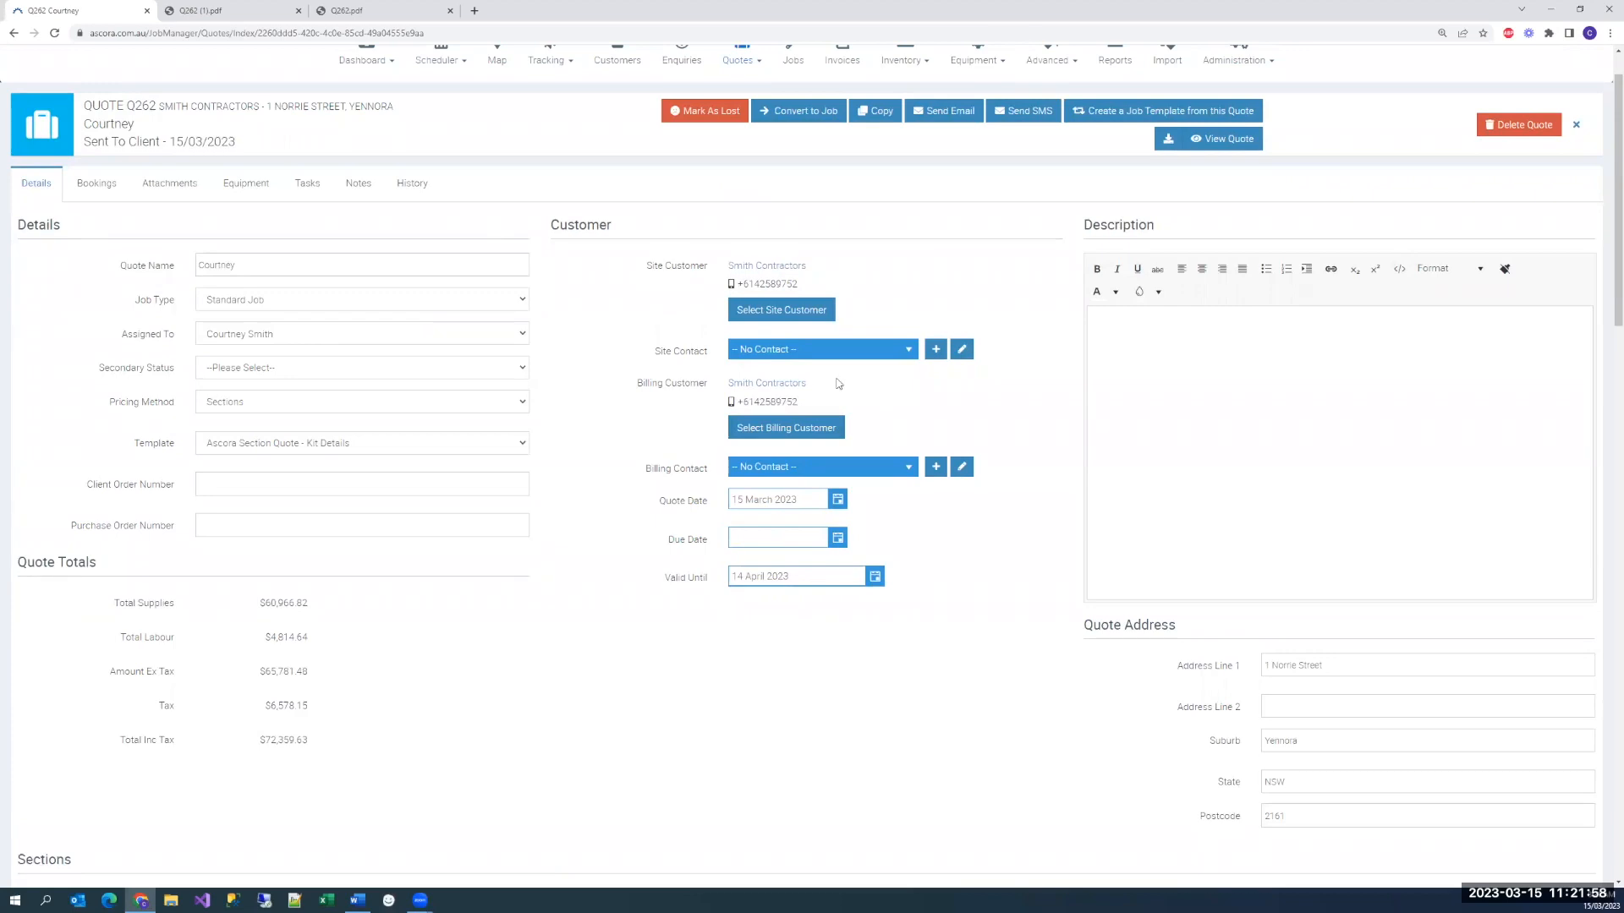
scroll(837, 380, up, 1)
click(1267, 121)
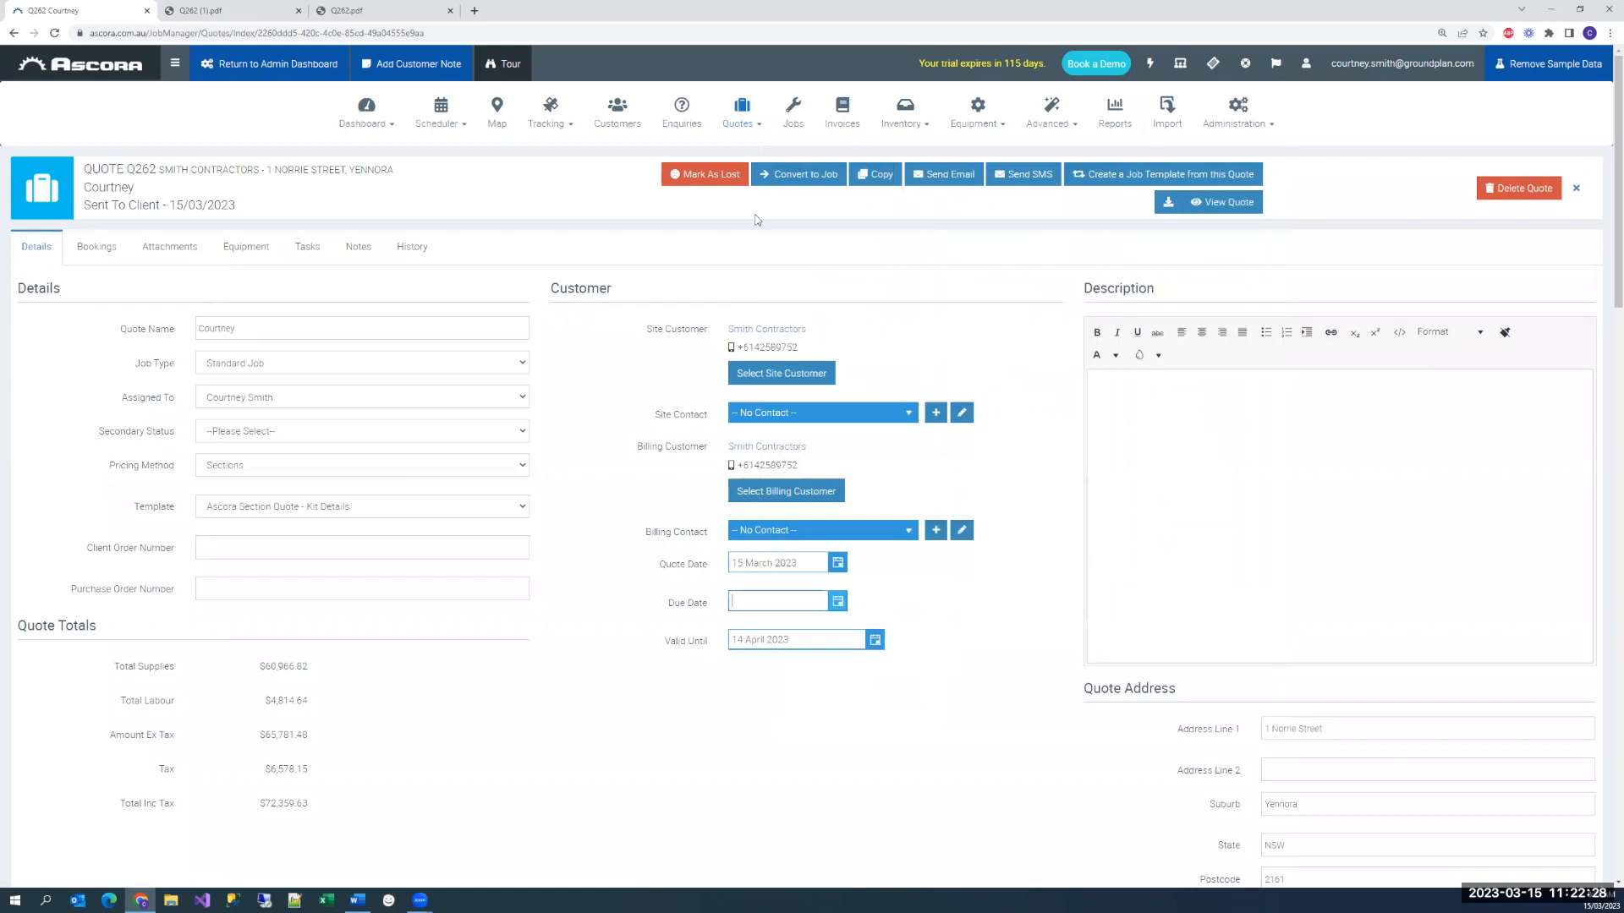
Open the Quote Pipeline in a separate browser tab and move J7 Bathroom Reno from Unallocated to Follow Up Required
mouse_move(742, 108)
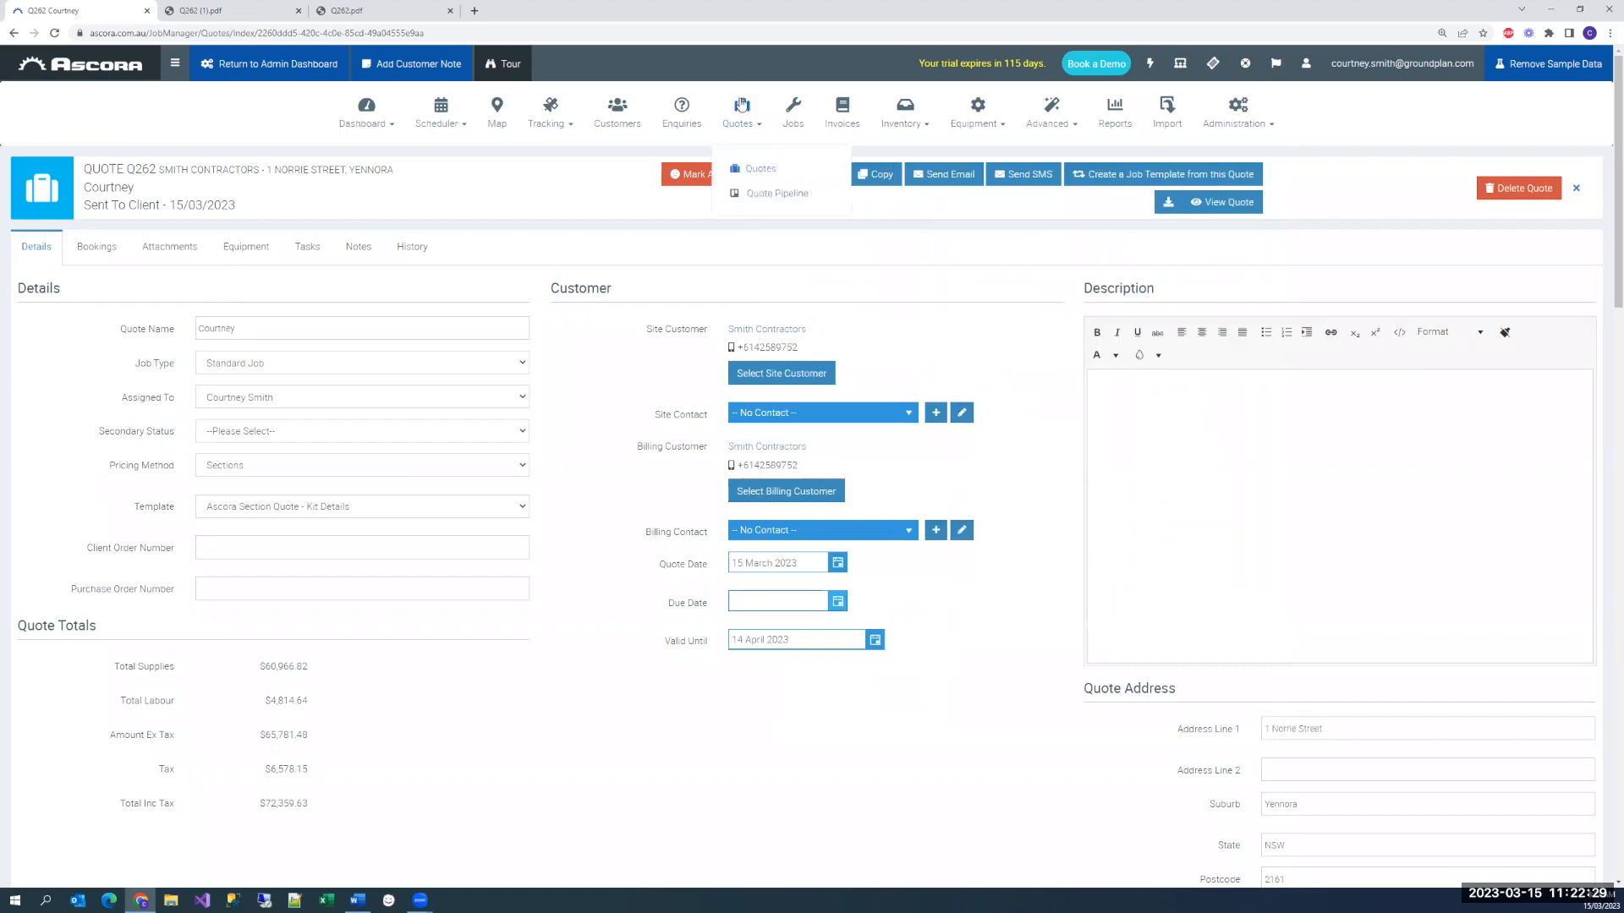
middle_click(760, 193)
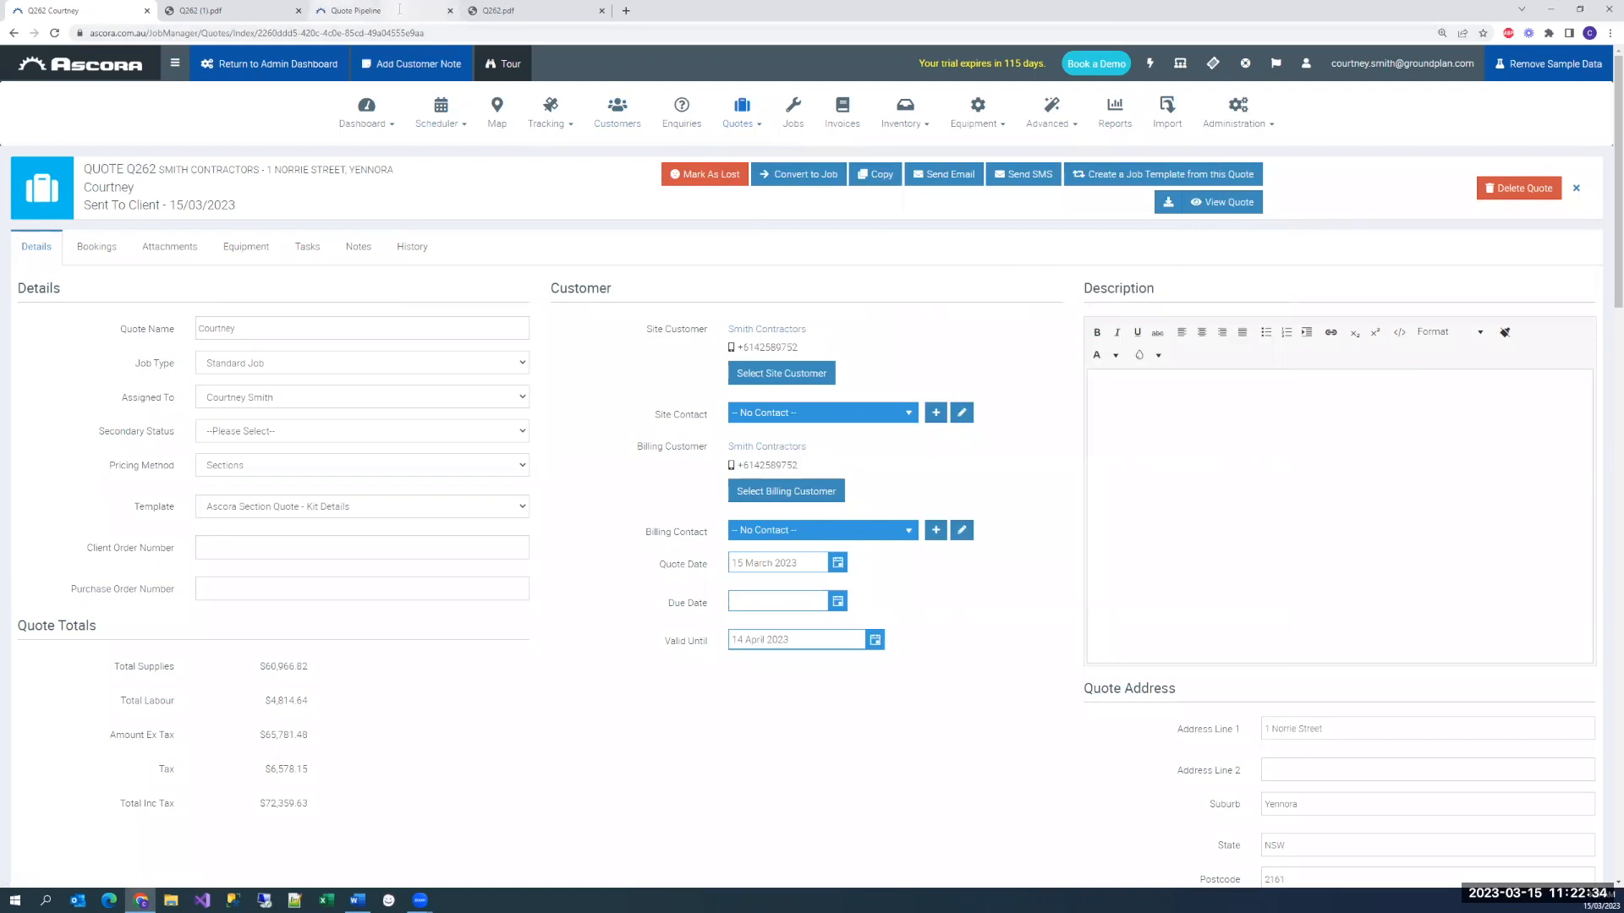
mouse_move(740, 127)
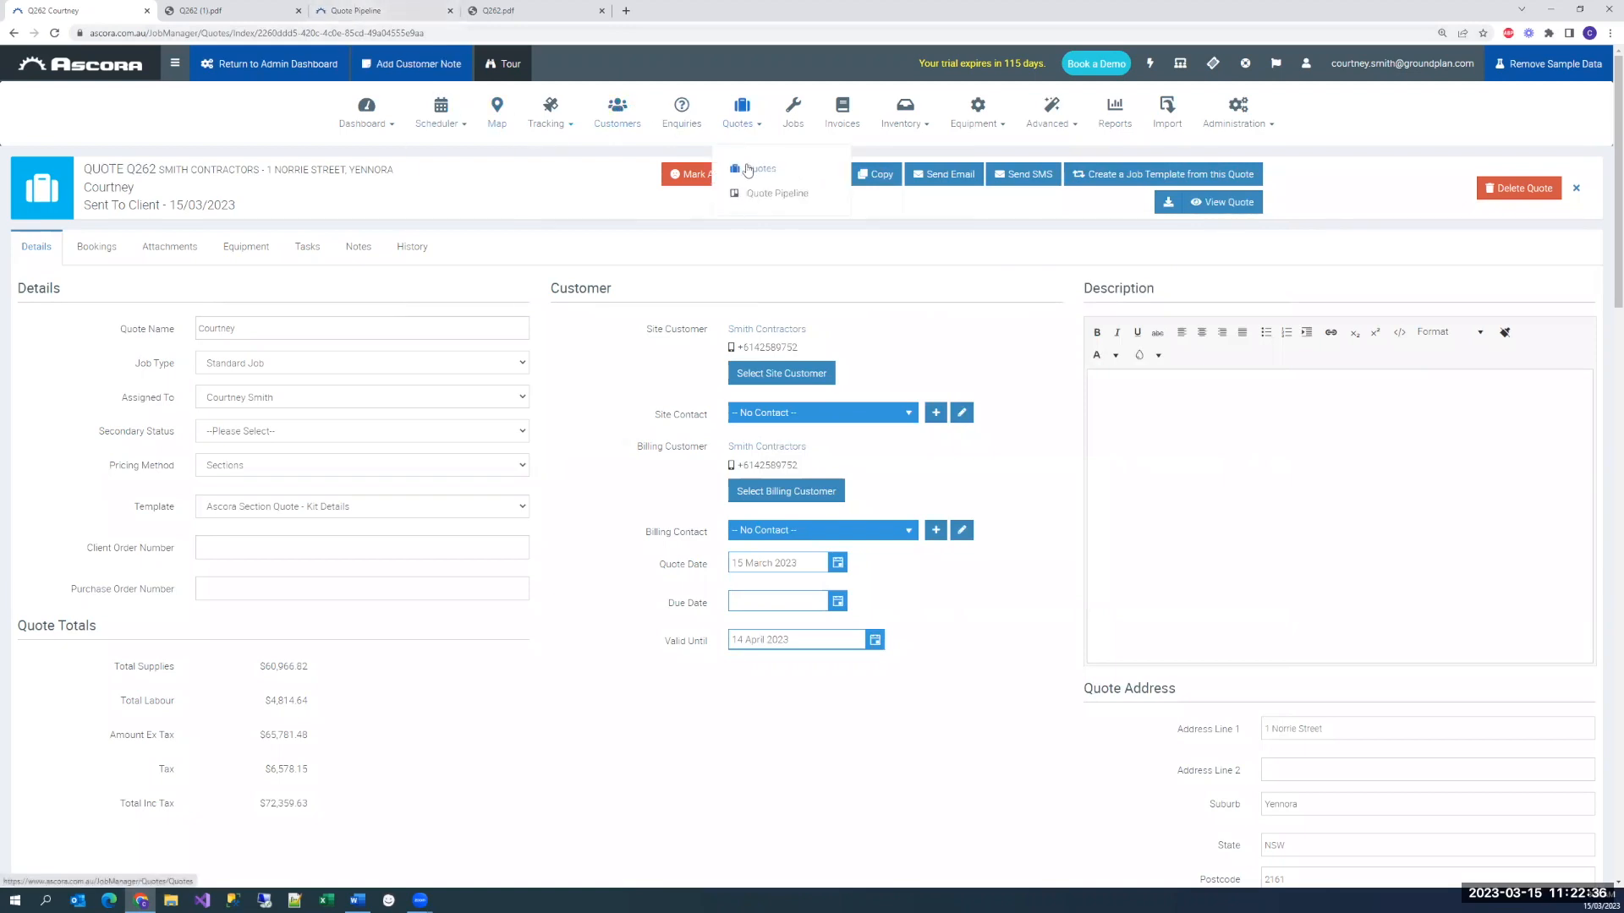
click(373, 11)
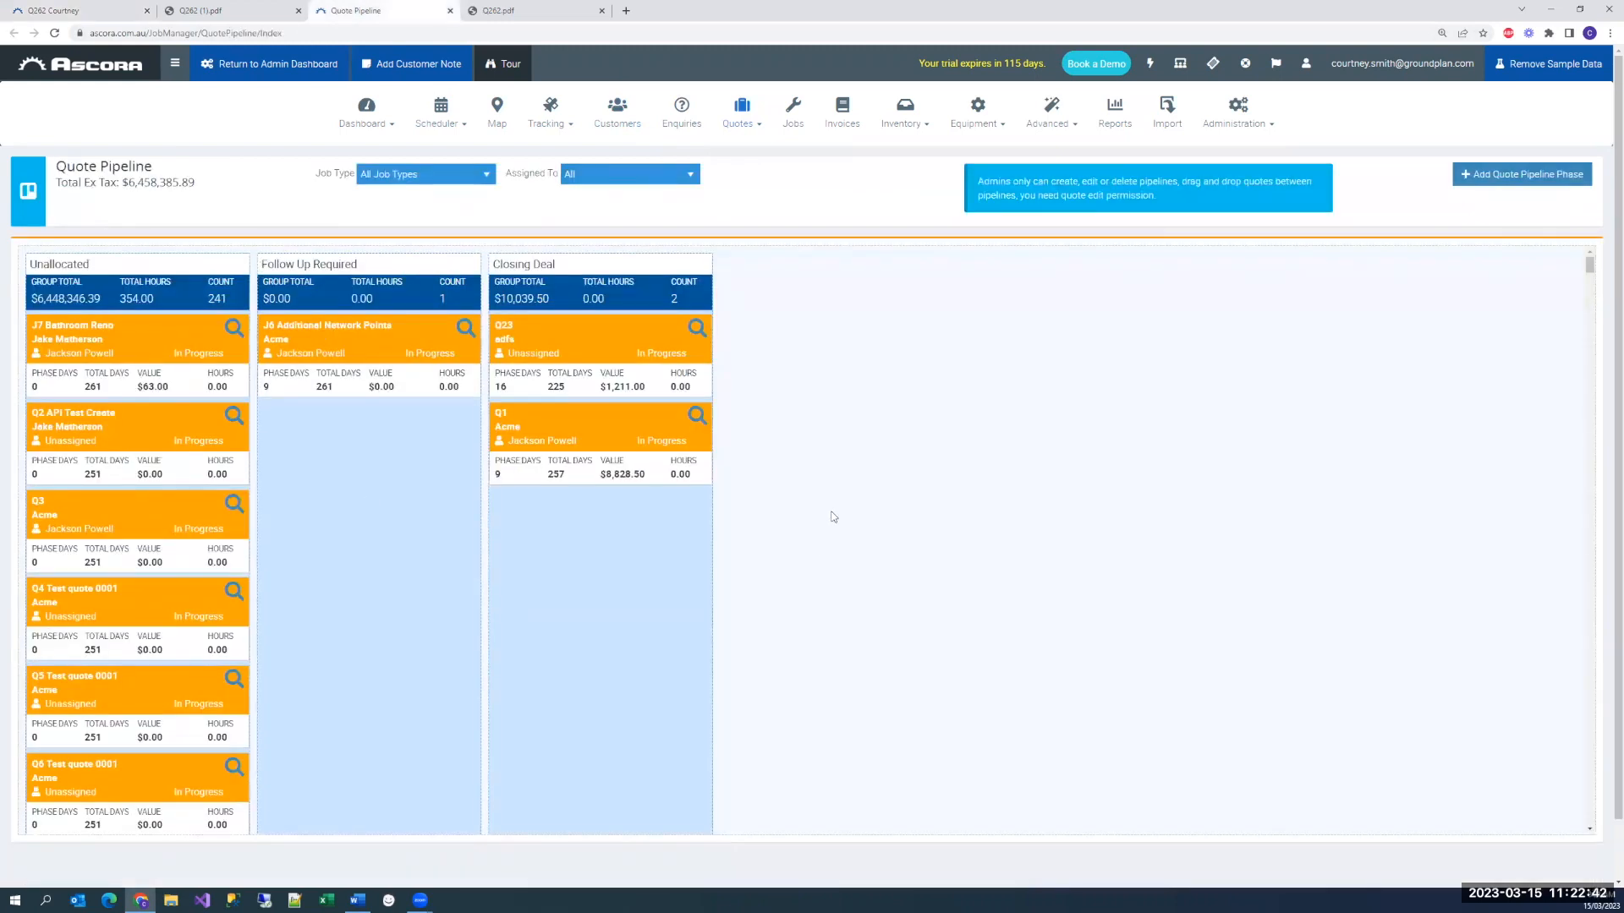
drag(119, 325, 372, 347)
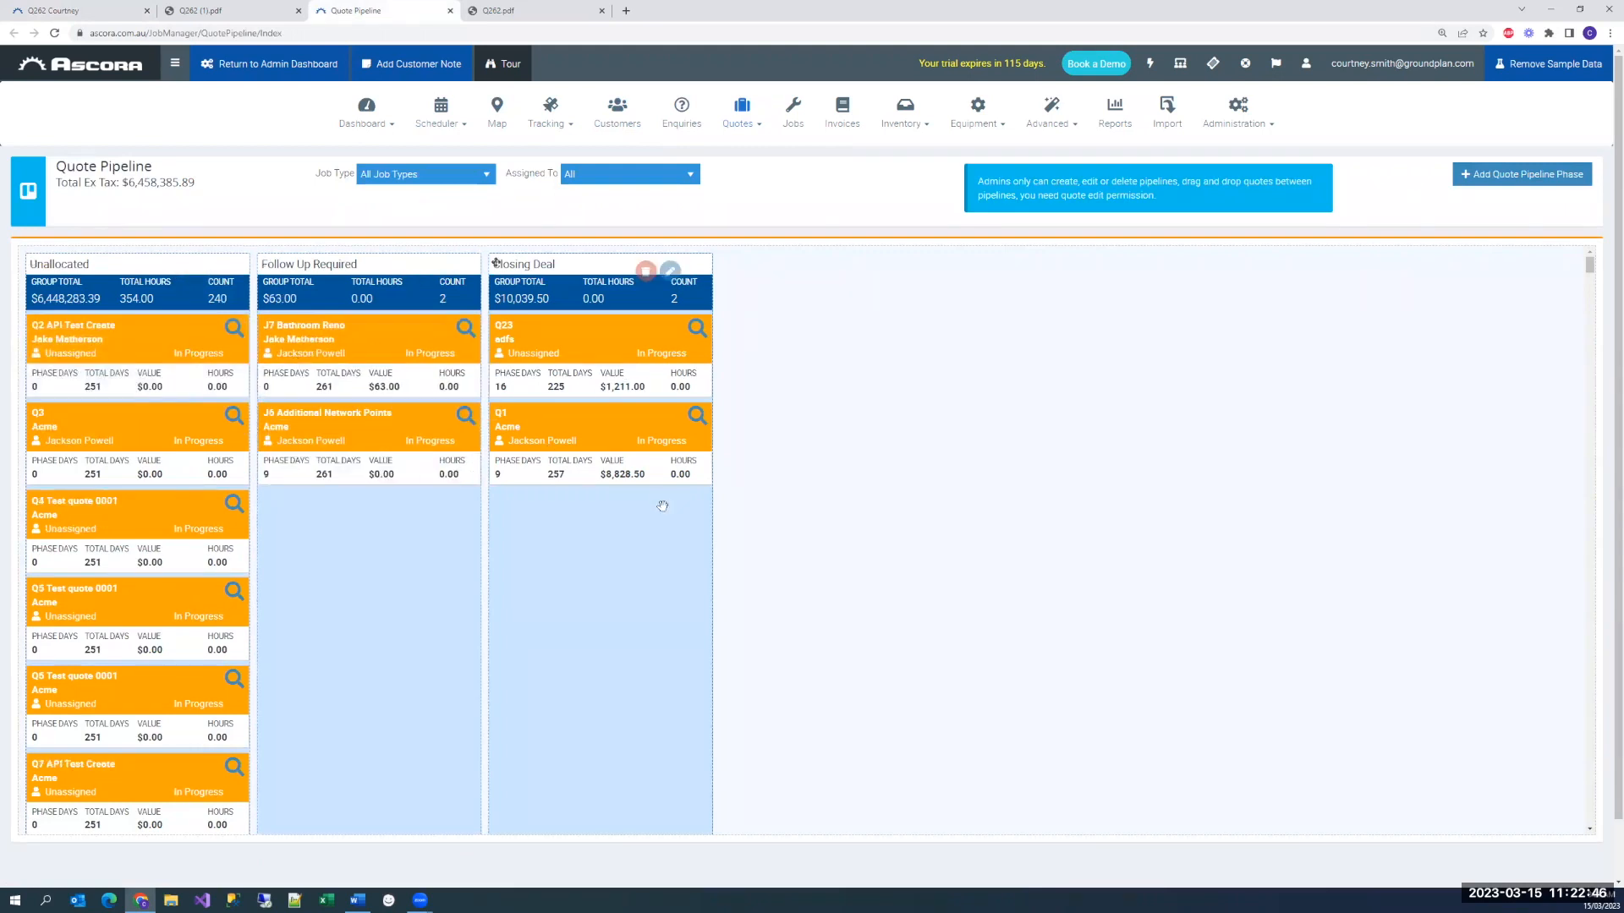
Examine the pipeline's total ex tax value and the Closing Deal phase
drag(124, 187, 232, 195)
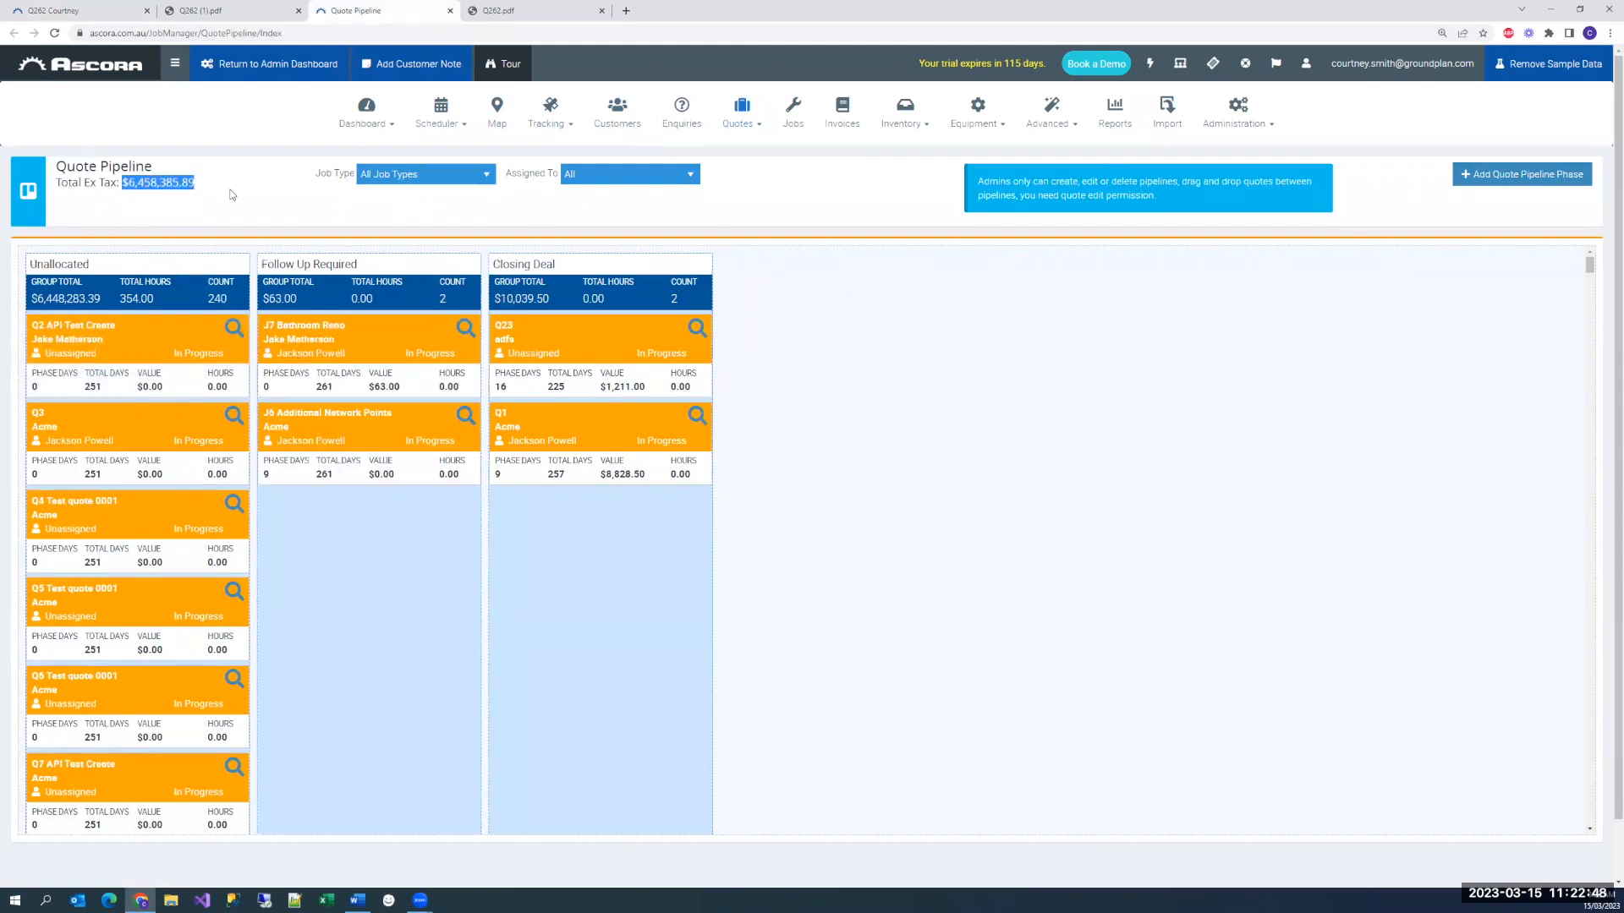
click(292, 224)
mouse_move(556, 349)
Close the Quote Pipeline and convert quote Q262 to a job
click(450, 12)
click(95, 13)
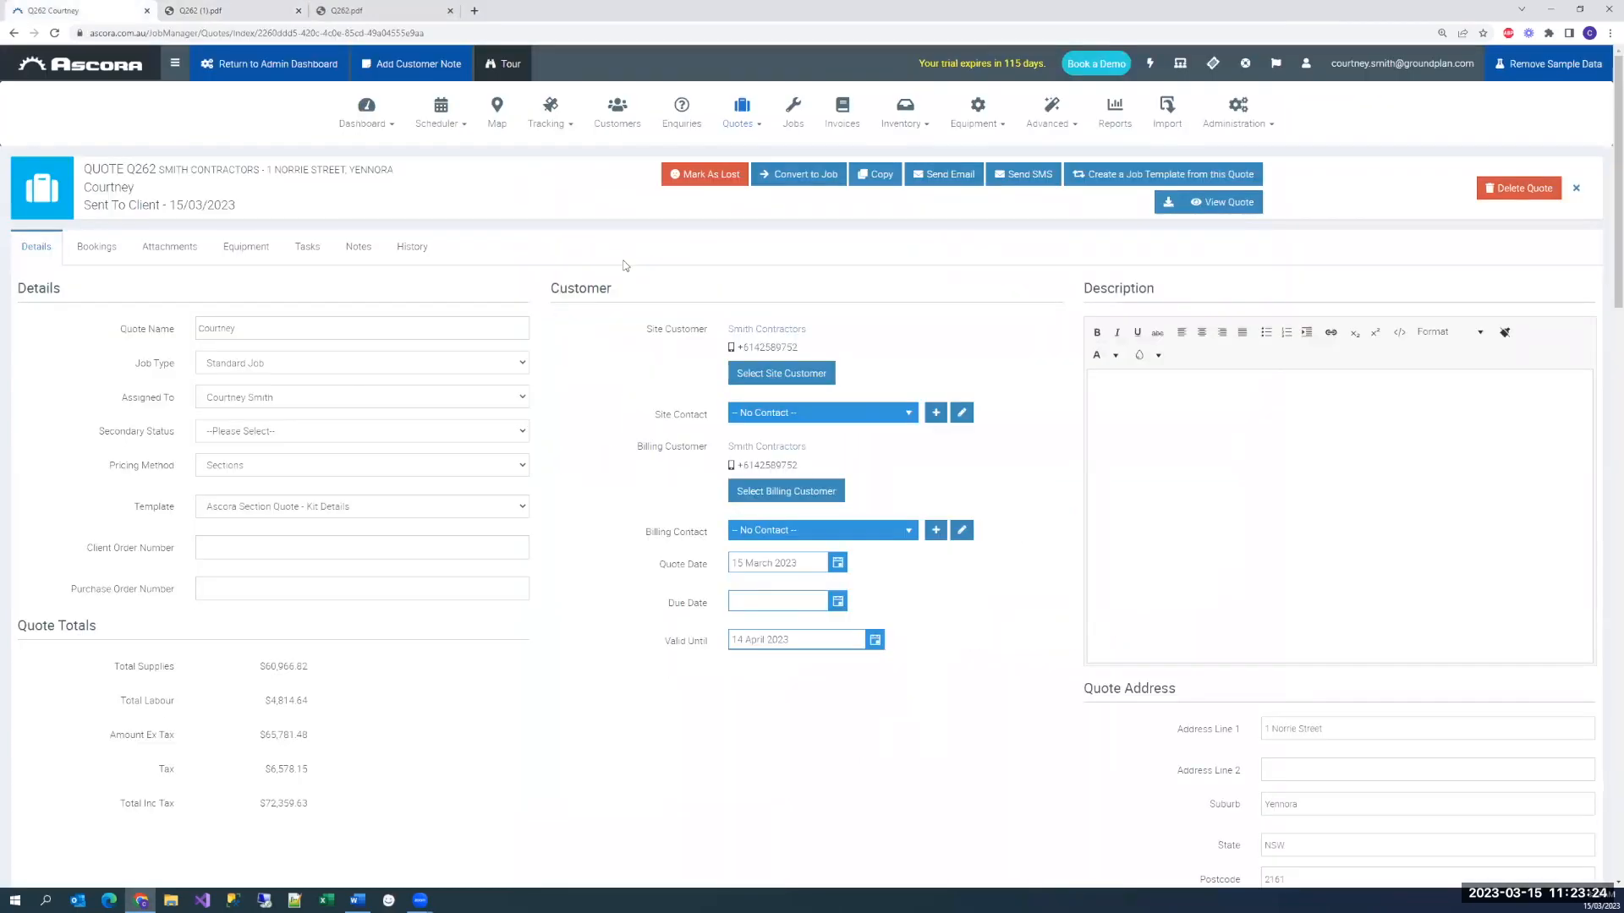
click(799, 176)
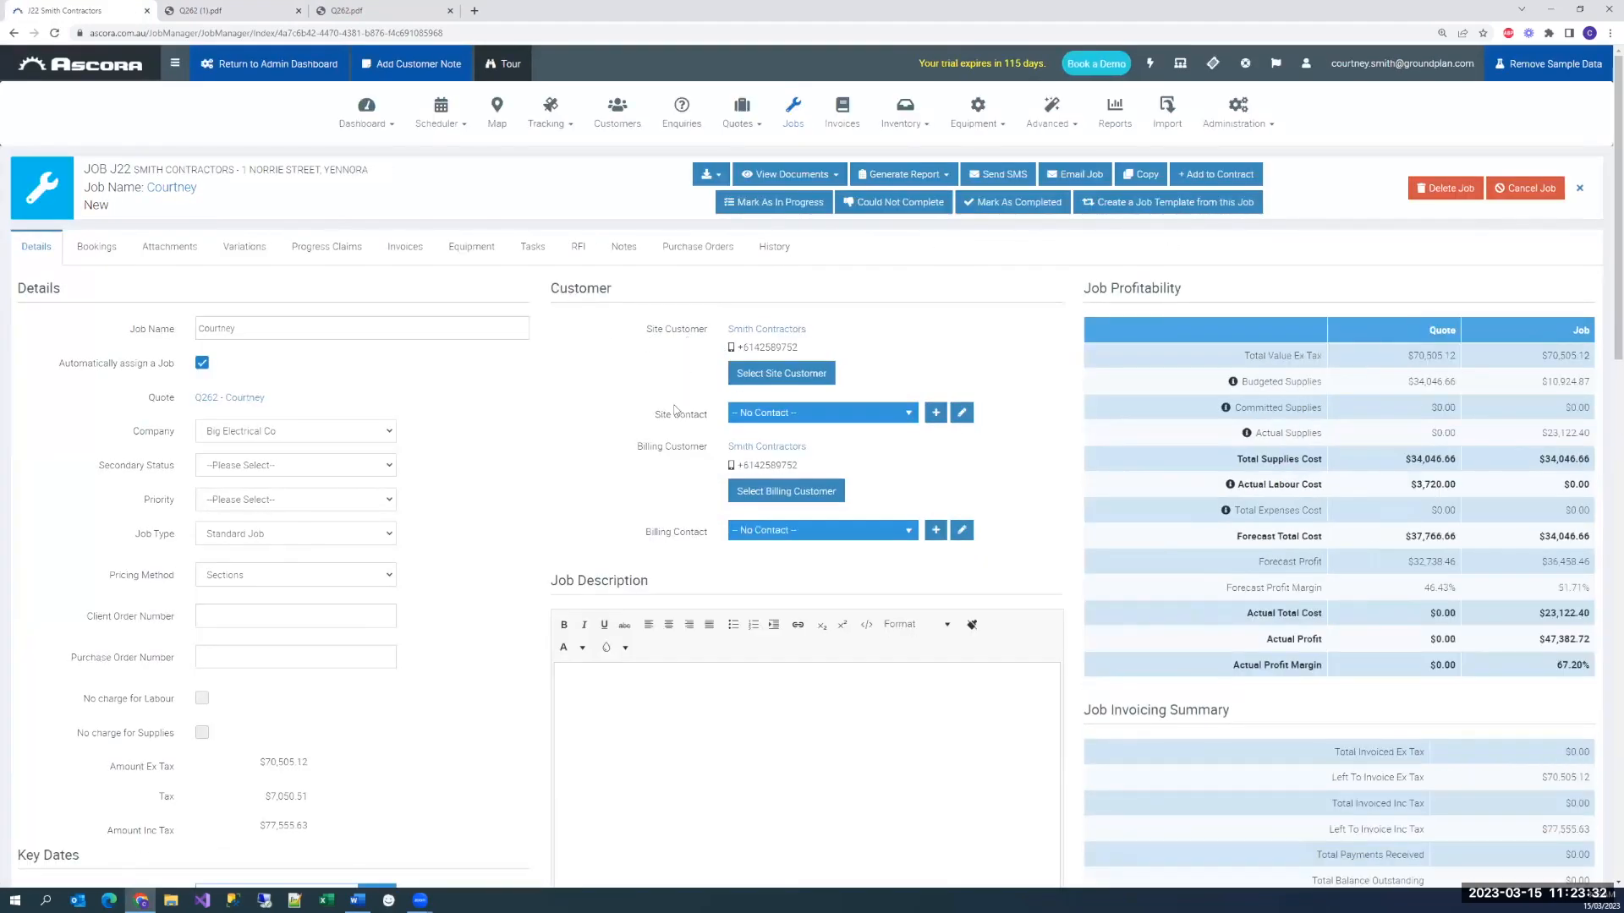
Examine the job's profitability table, including actual labour cost, along with its invoicing summary and labour breakdown
scroll(677, 411, down, 3)
scroll(677, 411, up, 2)
drag(1423, 270, 1586, 269)
double_click(1573, 268)
click(1302, 253)
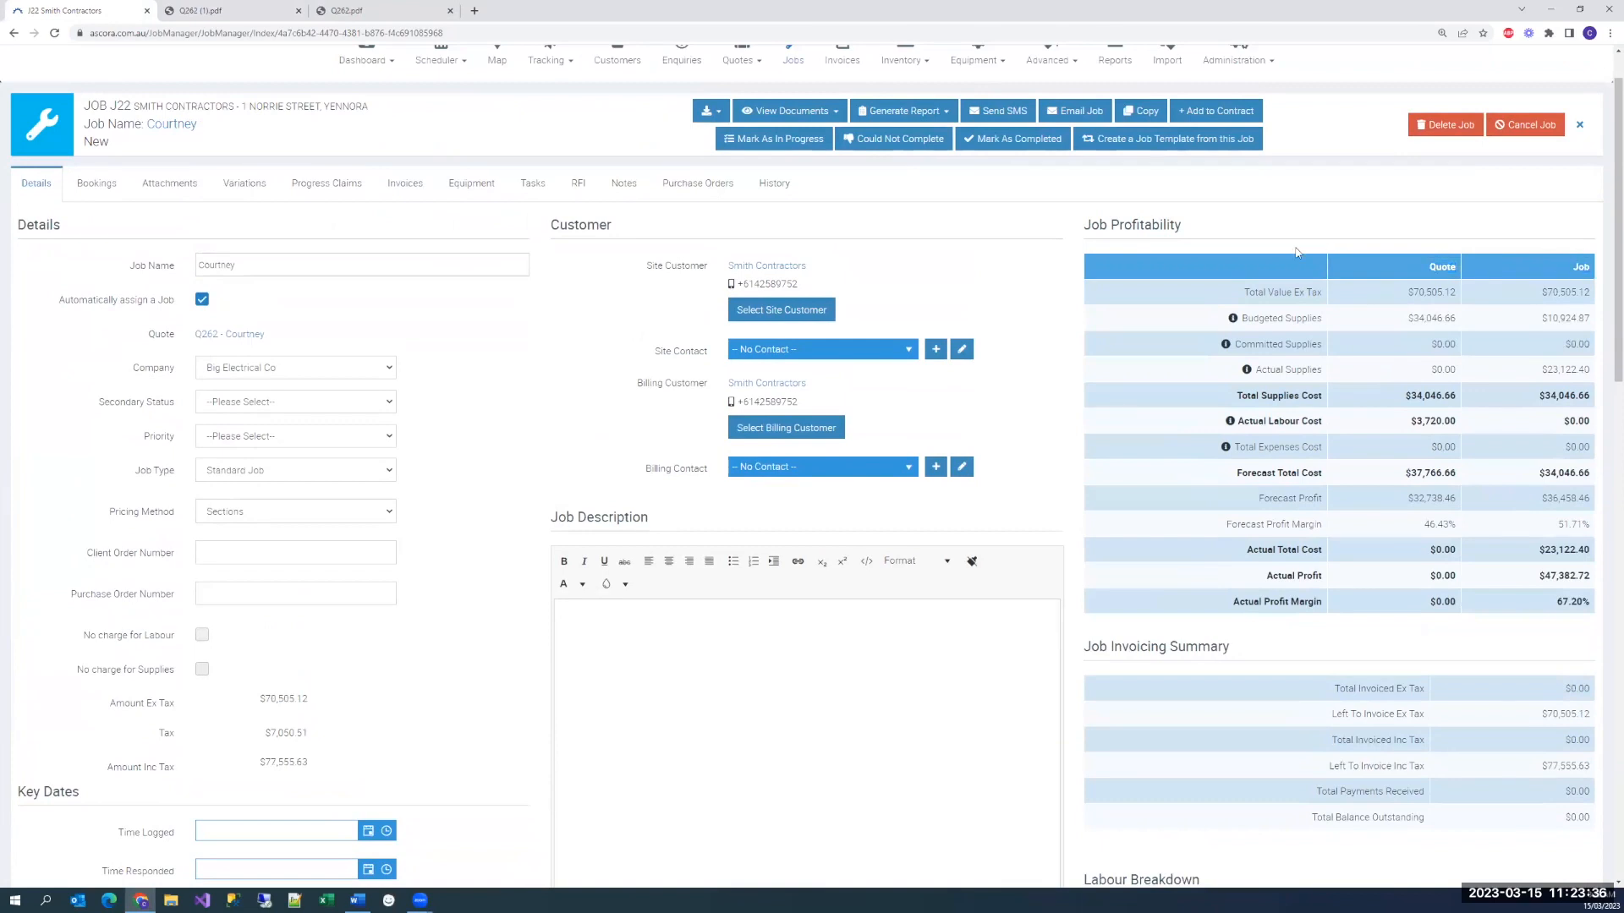
scroll(1296, 268, up, 1)
scroll(1307, 287, down, 1)
scroll(1315, 302, up, 1)
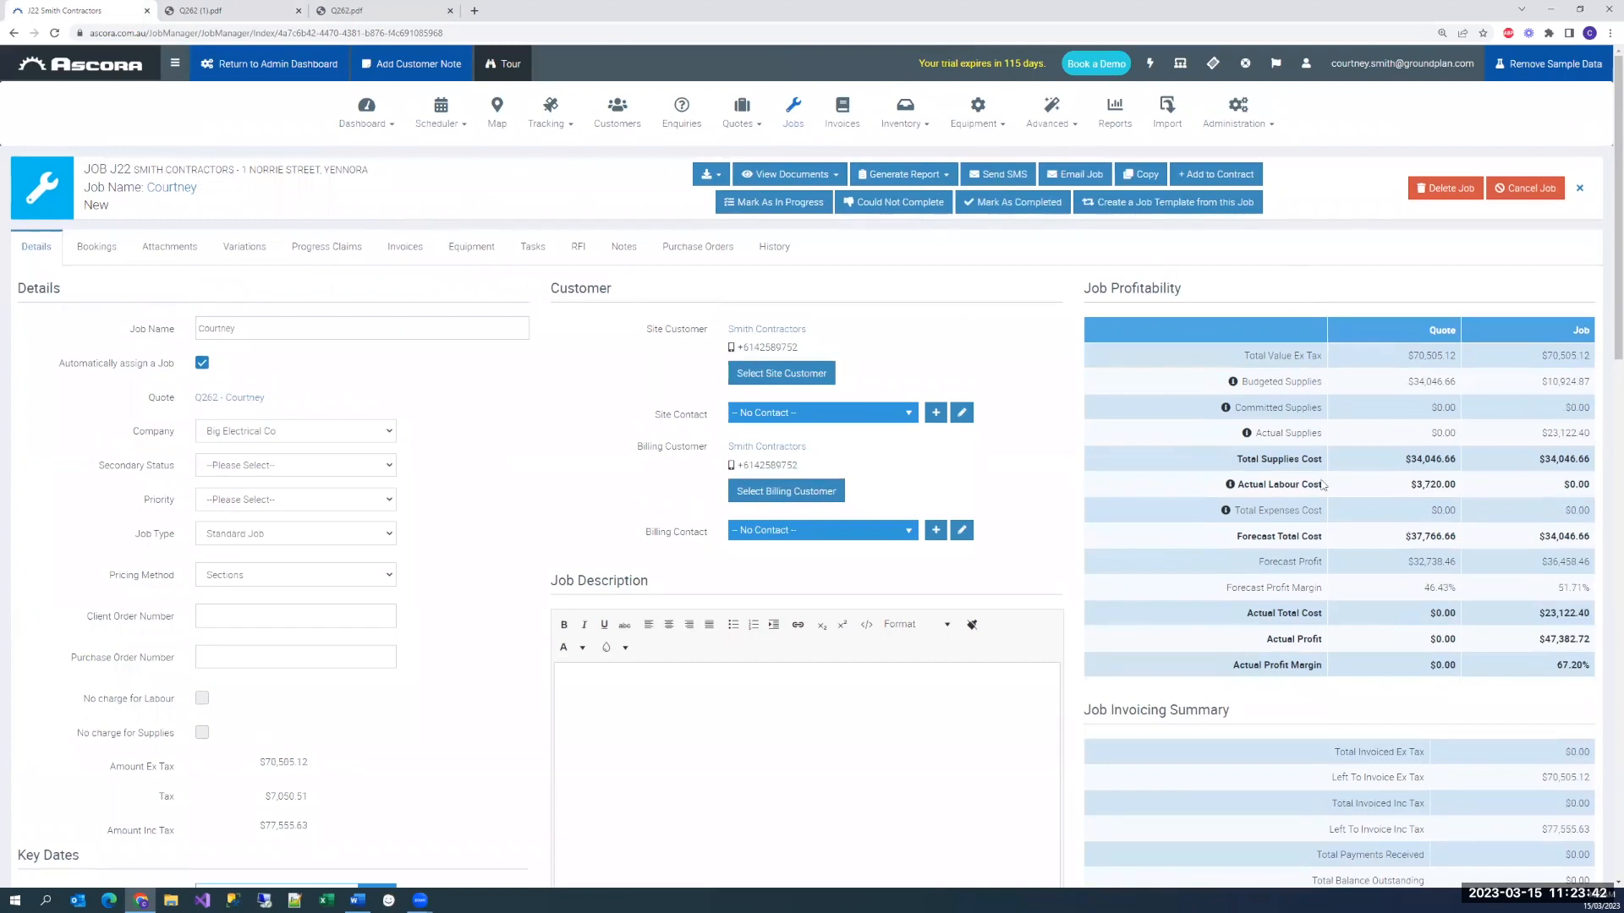
drag(1237, 483, 1463, 487)
click(1364, 484)
click(1528, 484)
scroll(1214, 504, down, 7)
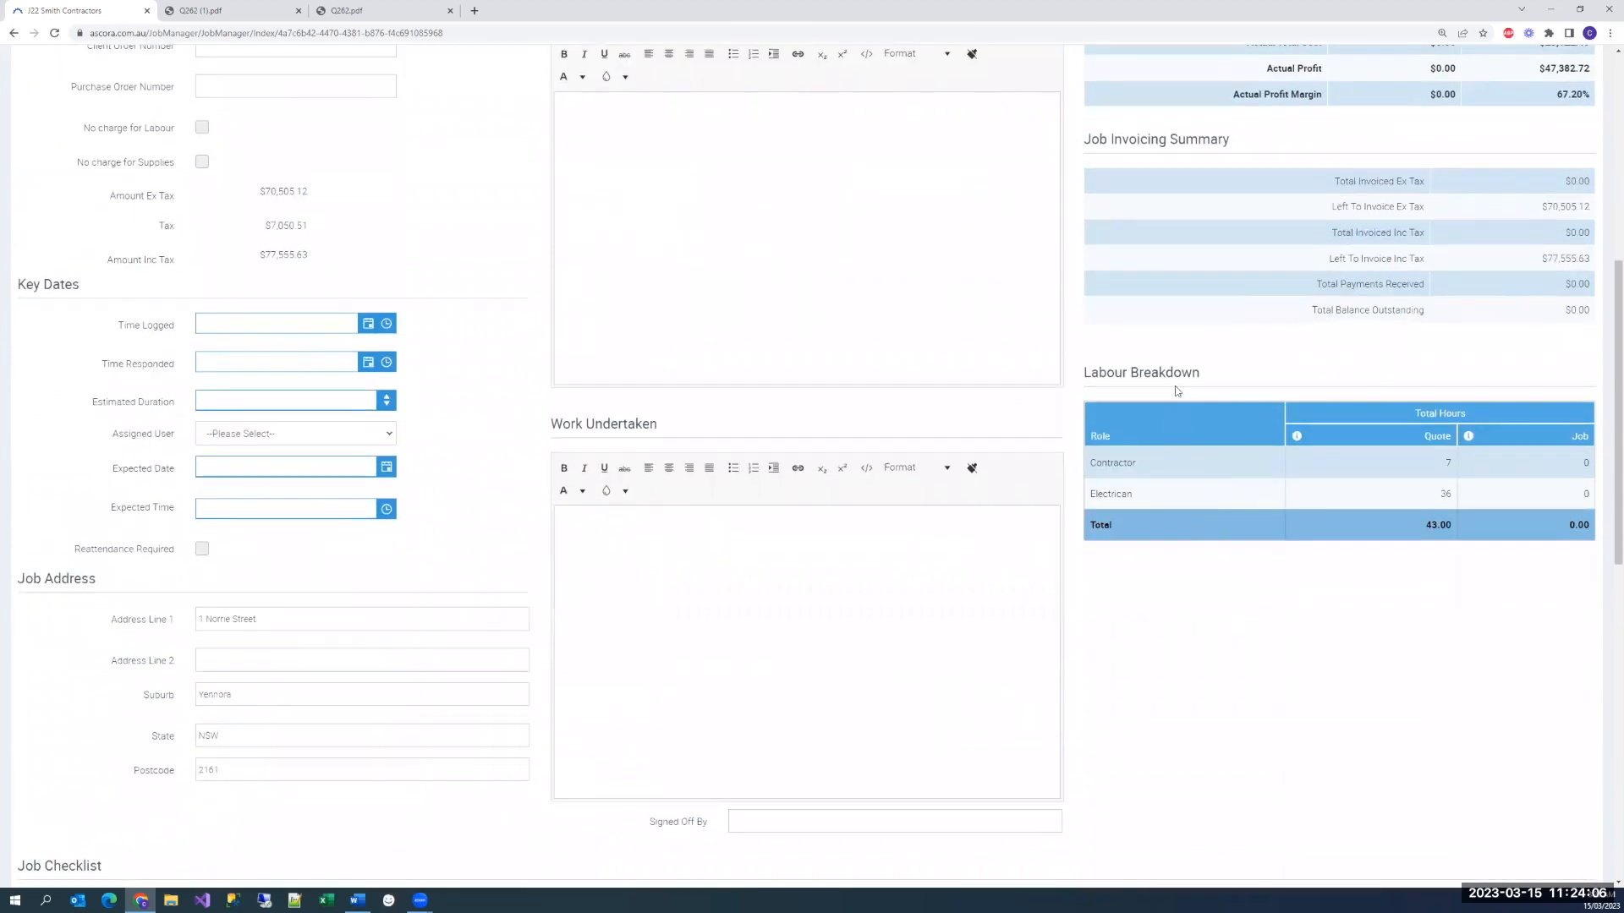
drag(1210, 377, 1086, 374)
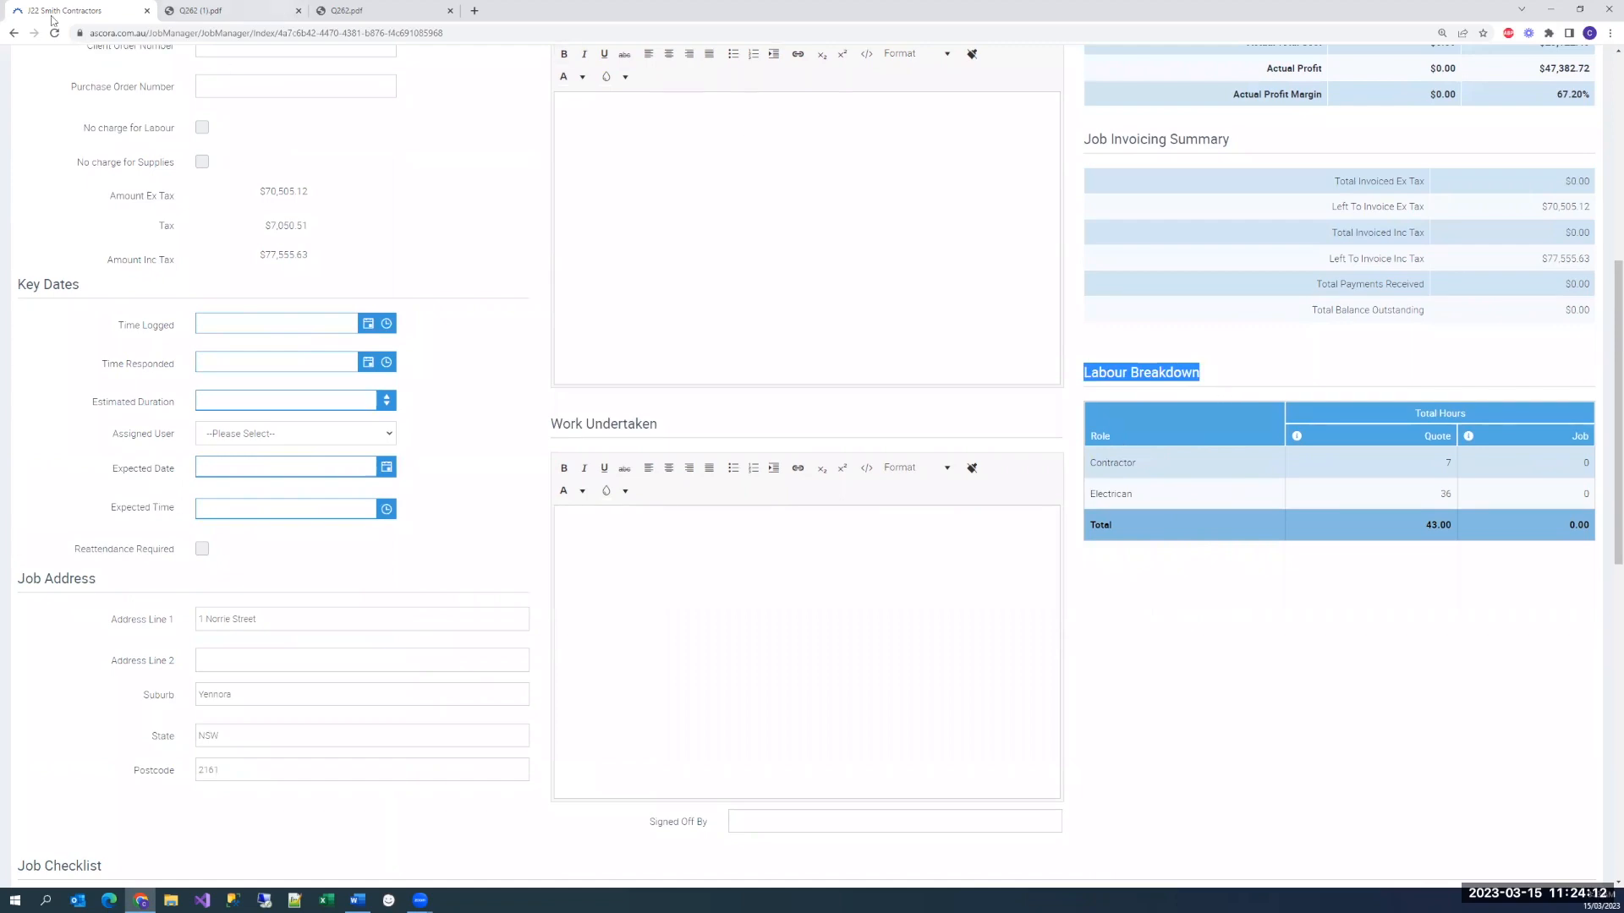
Open the job's Lighting section and examine its own job profitability
scroll(406, 398, down, 10)
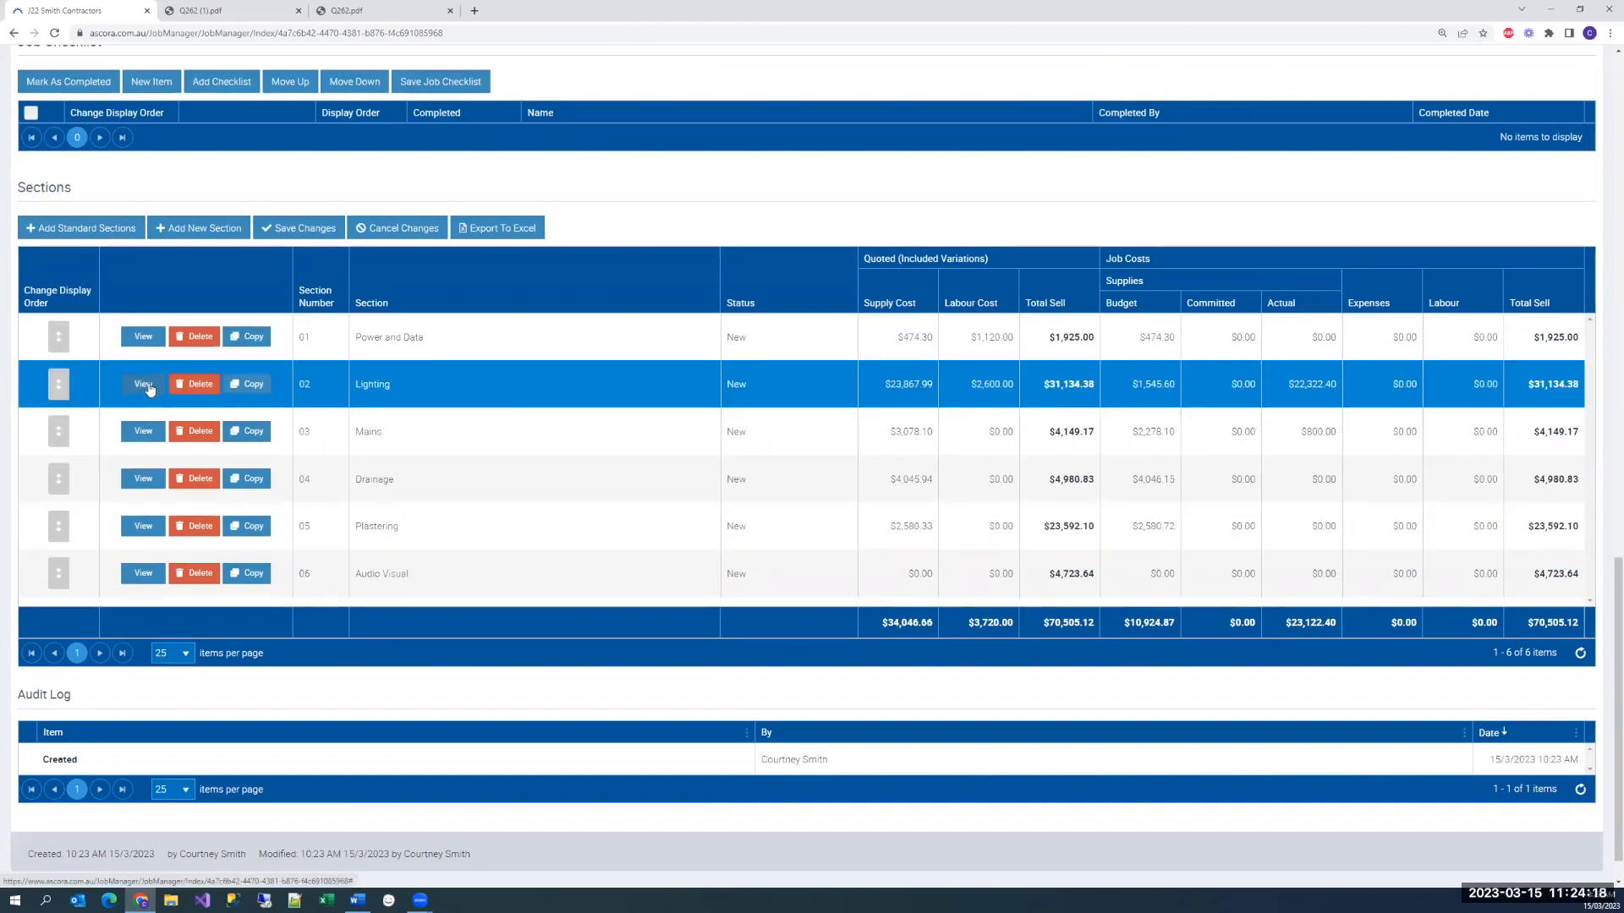
click(142, 384)
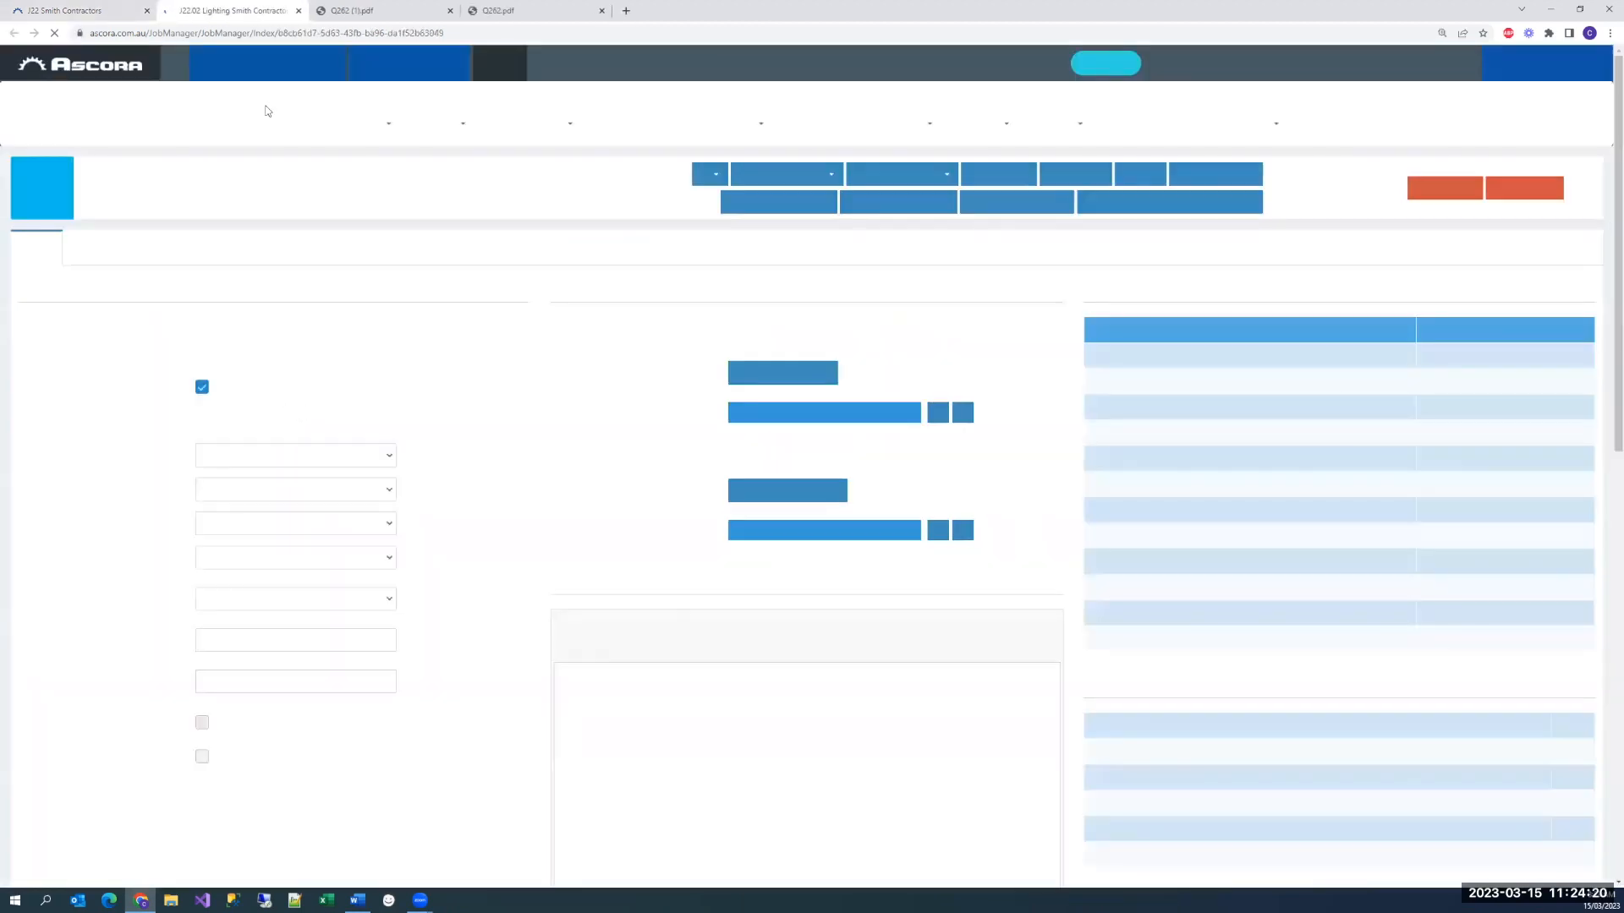
scroll(1100, 254, down, 1)
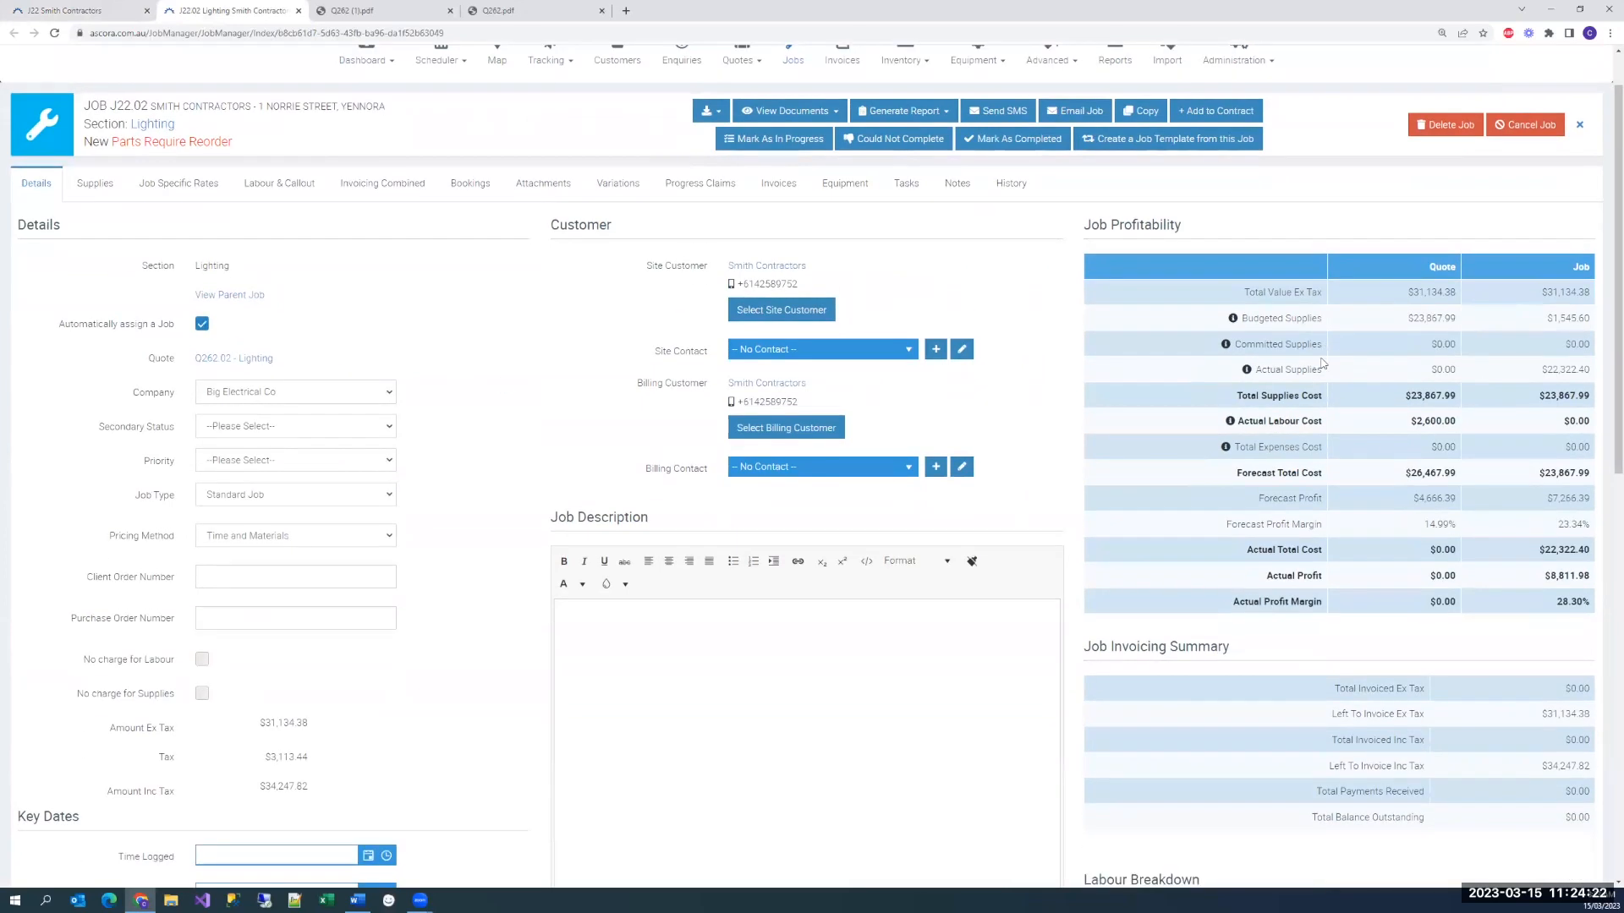
drag(1091, 225, 1167, 226)
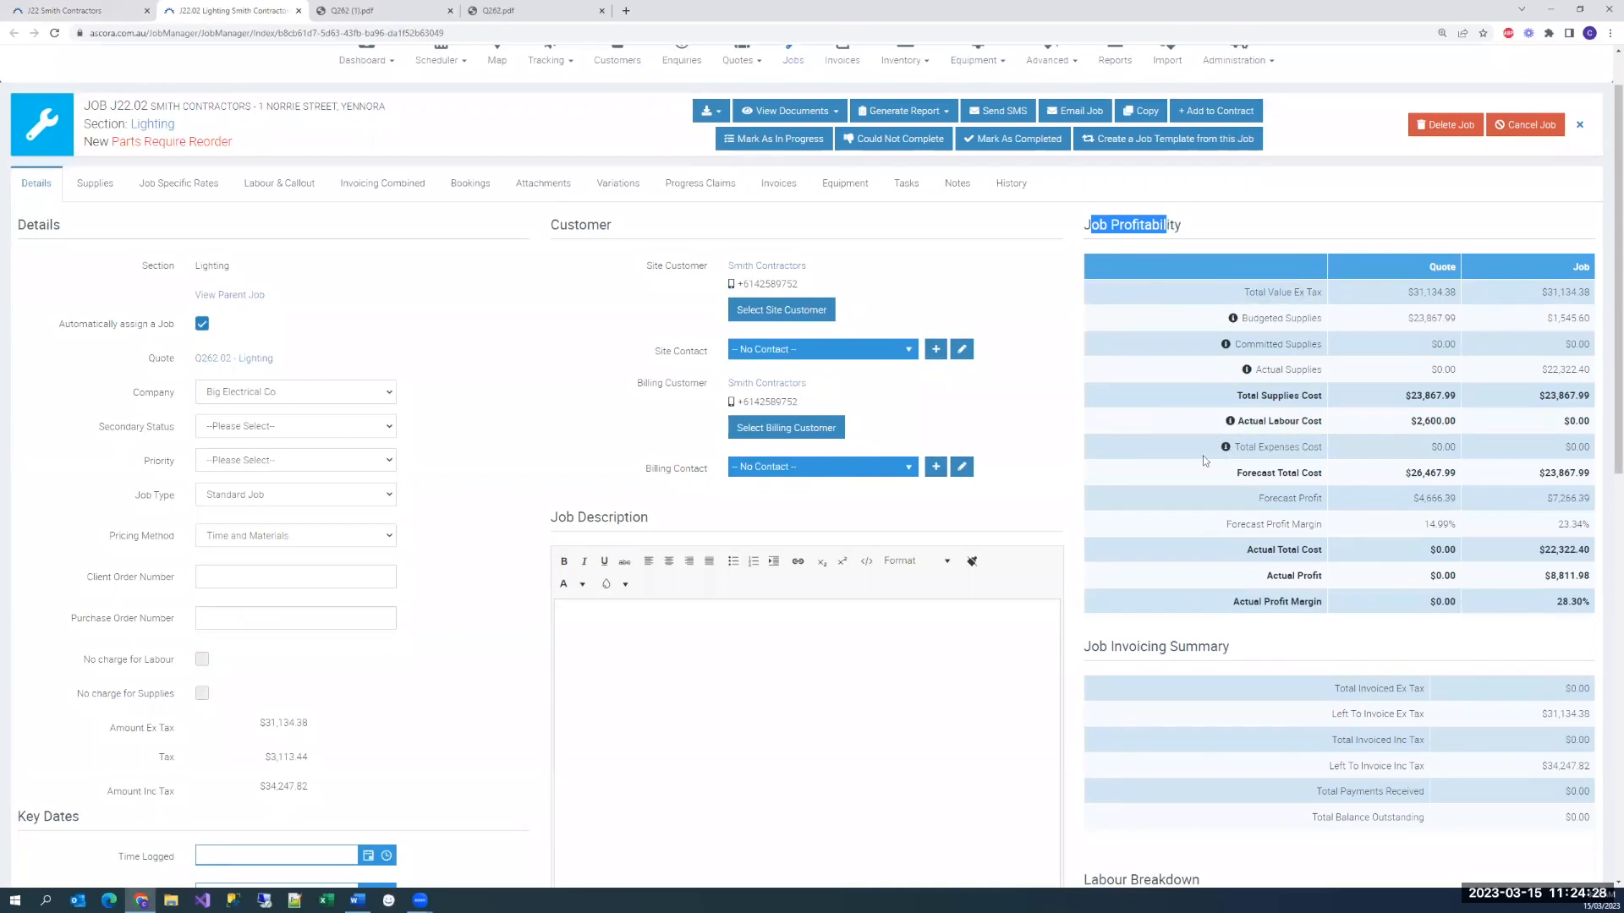
Return to the parent job J22 and start the purchase order wizard from its purchase orders
click(109, 16)
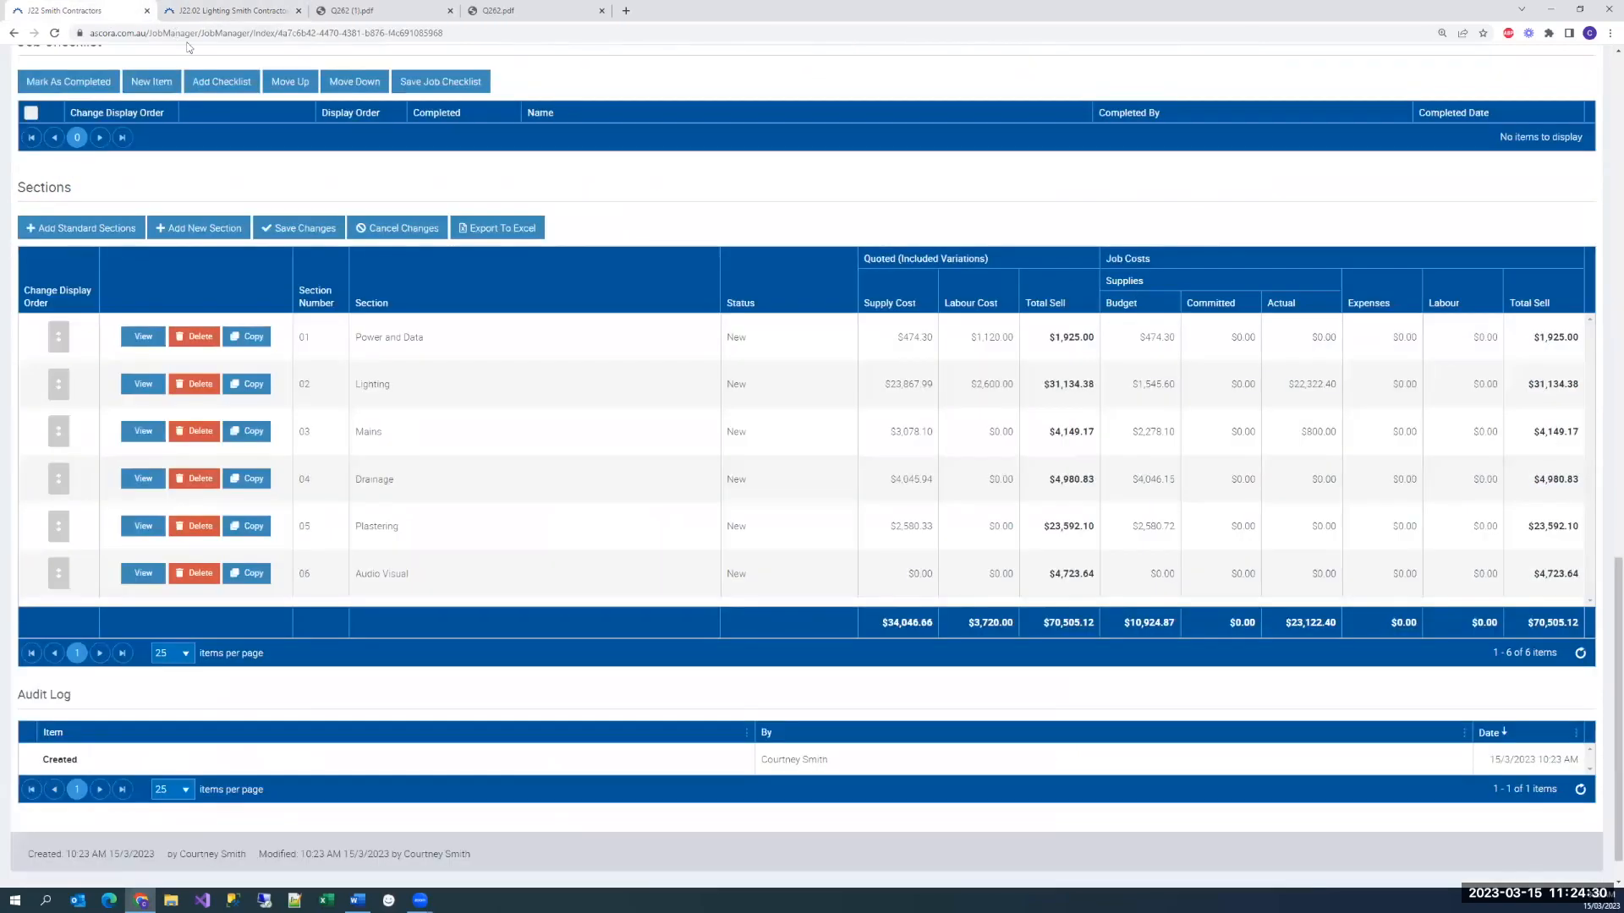
scroll(518, 309, up, 15)
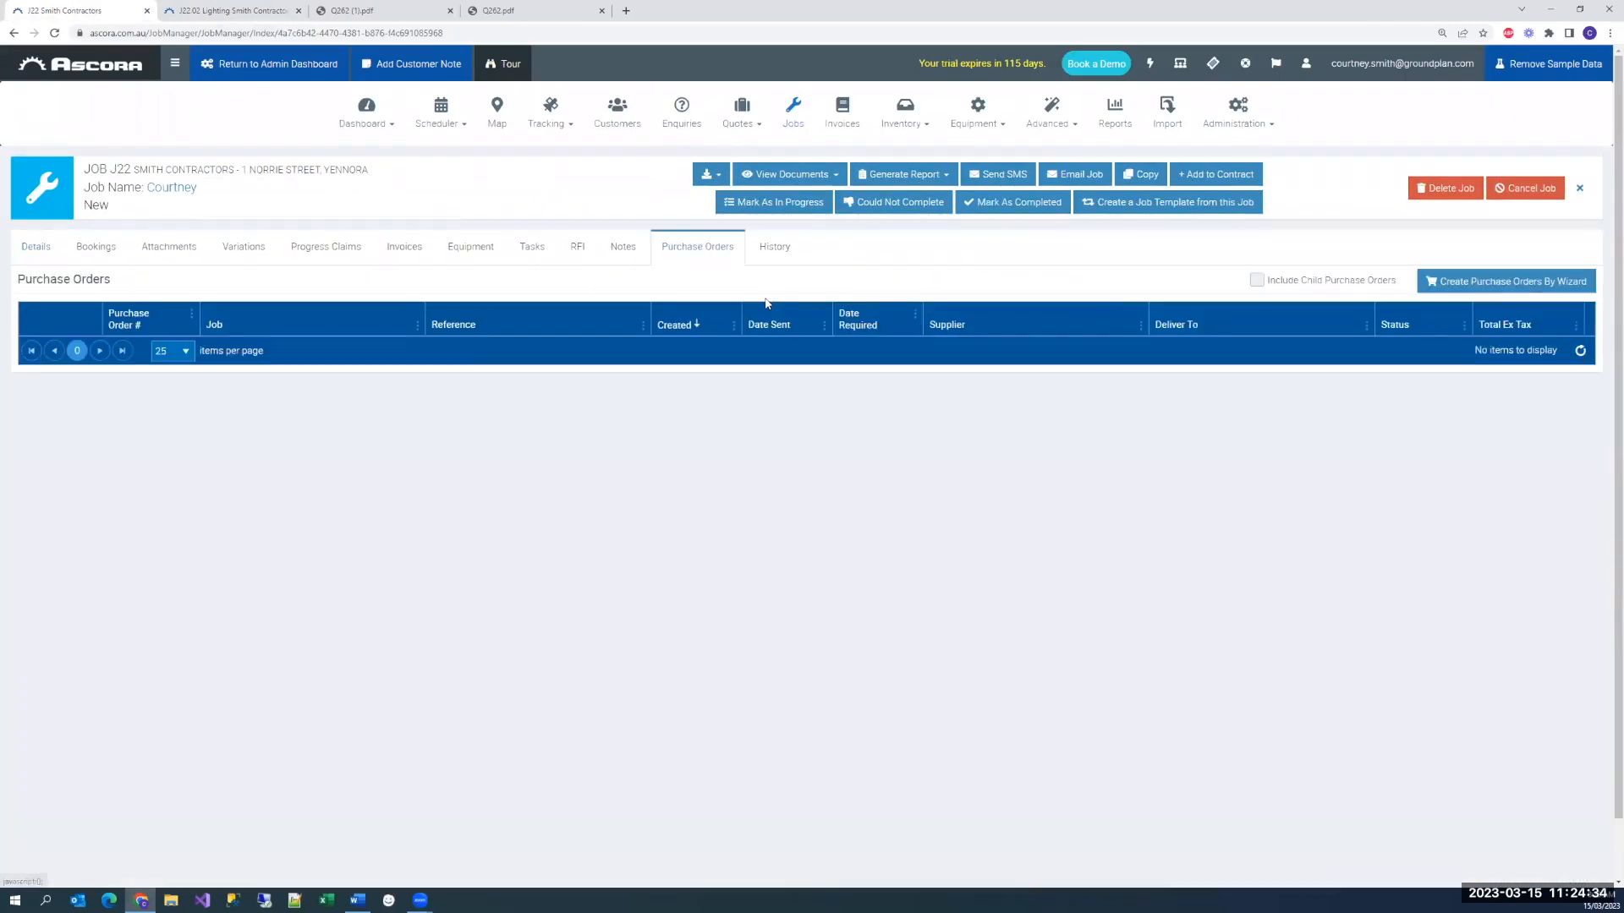
click(711, 249)
click(1470, 283)
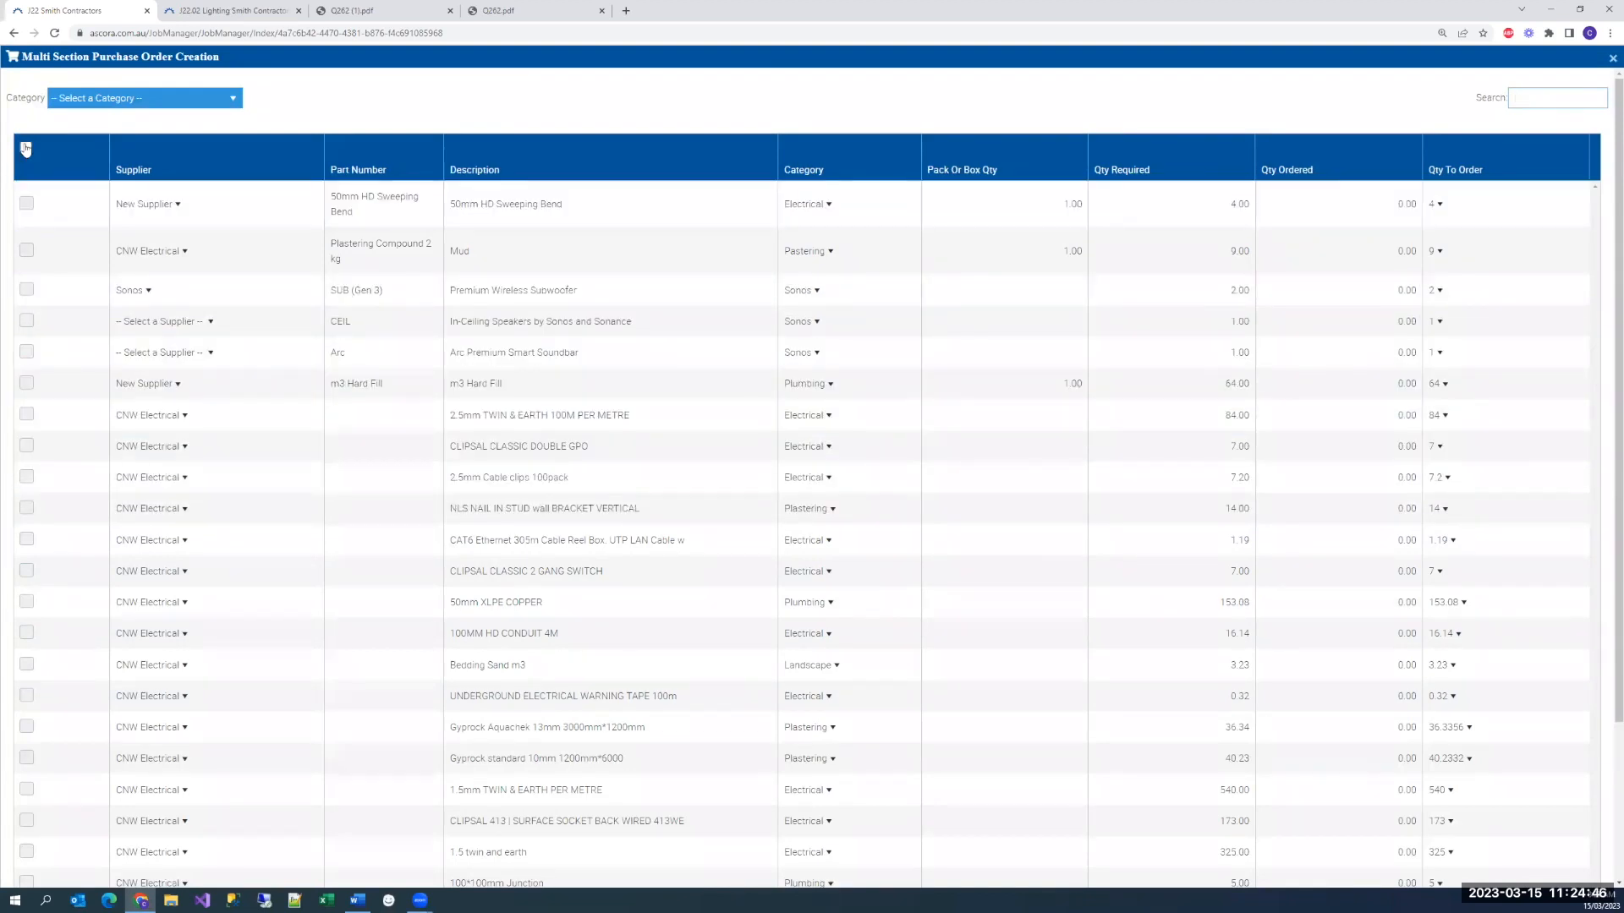
Select Premium Wireless Subwoofer, 2.5mm TWIN & EARTH 100M PER METRE and CLIPSAL CLASSIC DOUBLE GPO for the multi-section purchase order
click(26, 290)
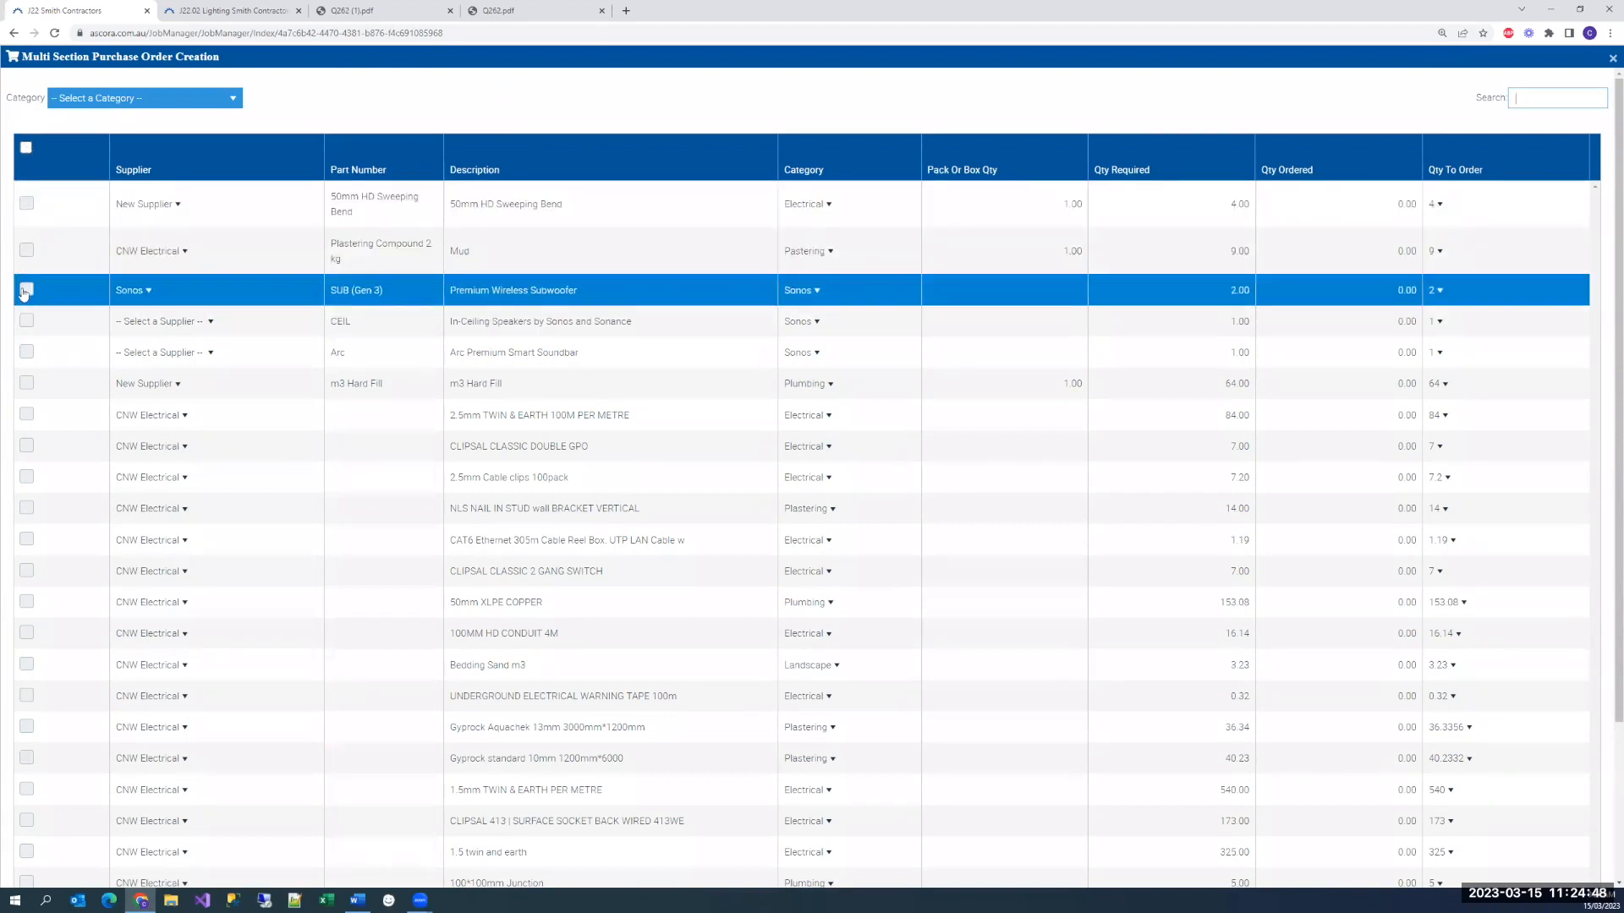
click(26, 414)
click(26, 446)
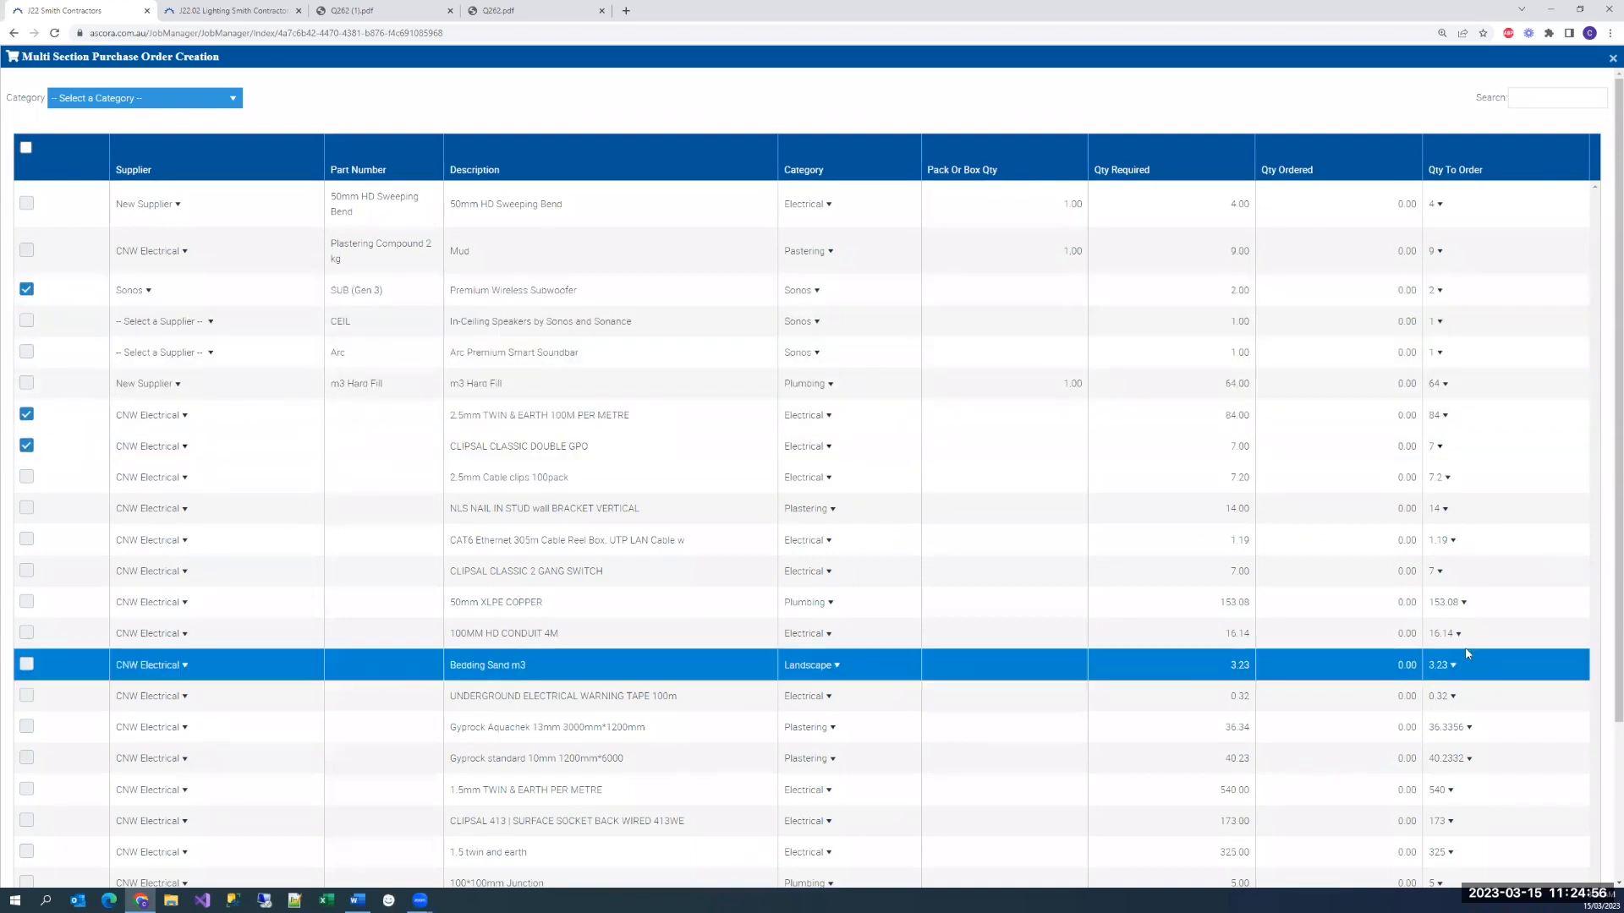
Generate the purchase orders for the selected supplies and check the resulting CNW Electrical and Sonos orders
scroll(629, 660, down, 3)
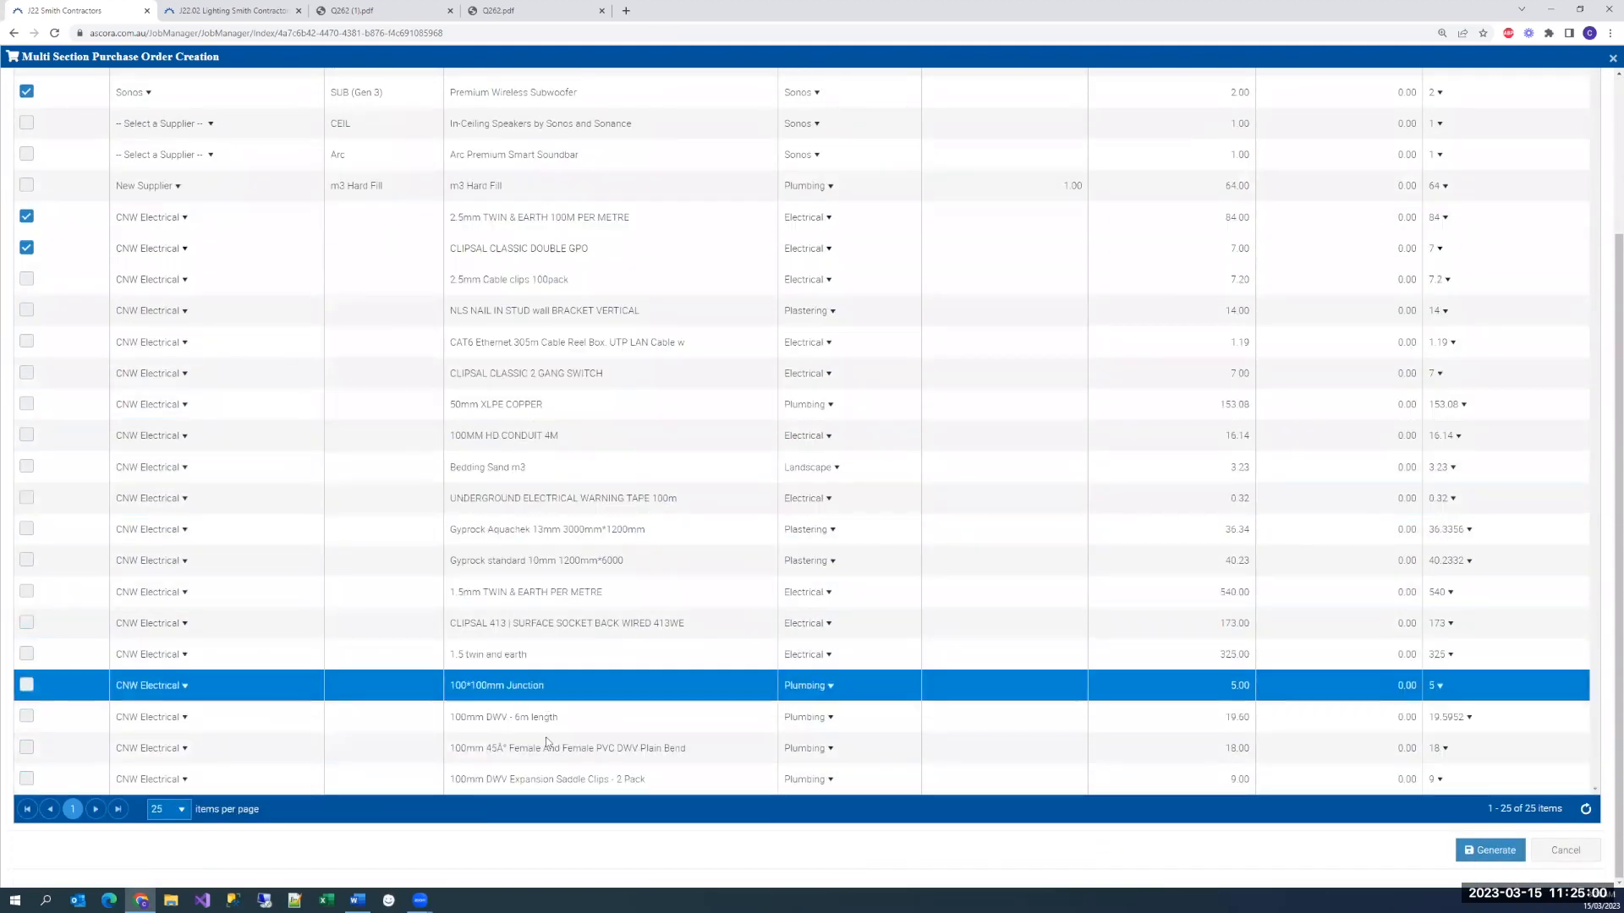
click(1487, 854)
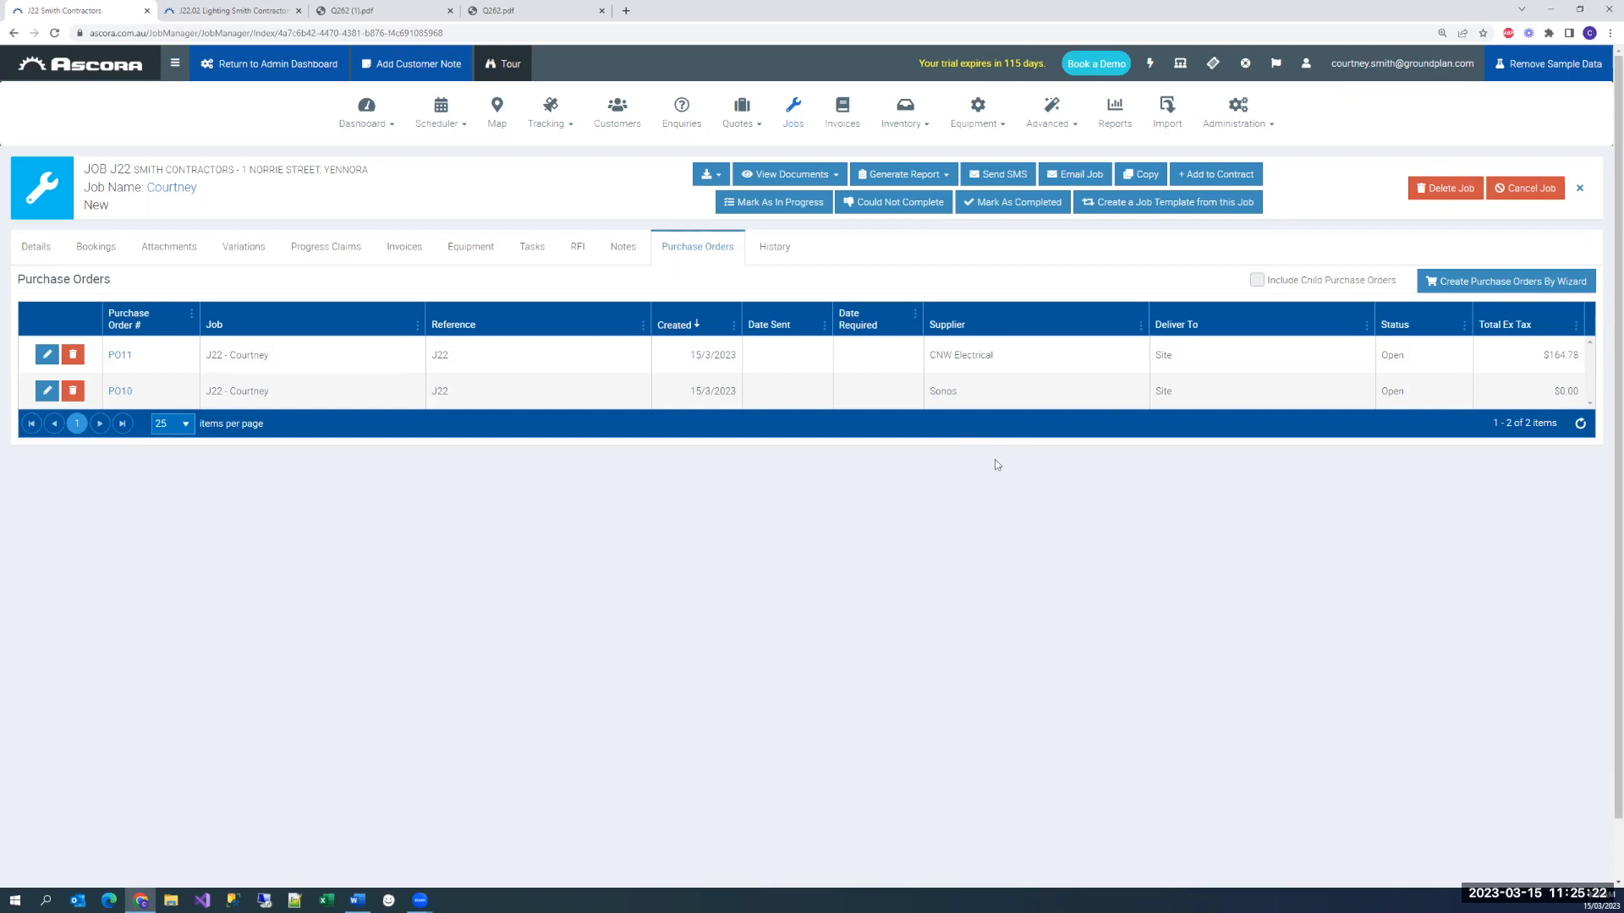
click(965, 358)
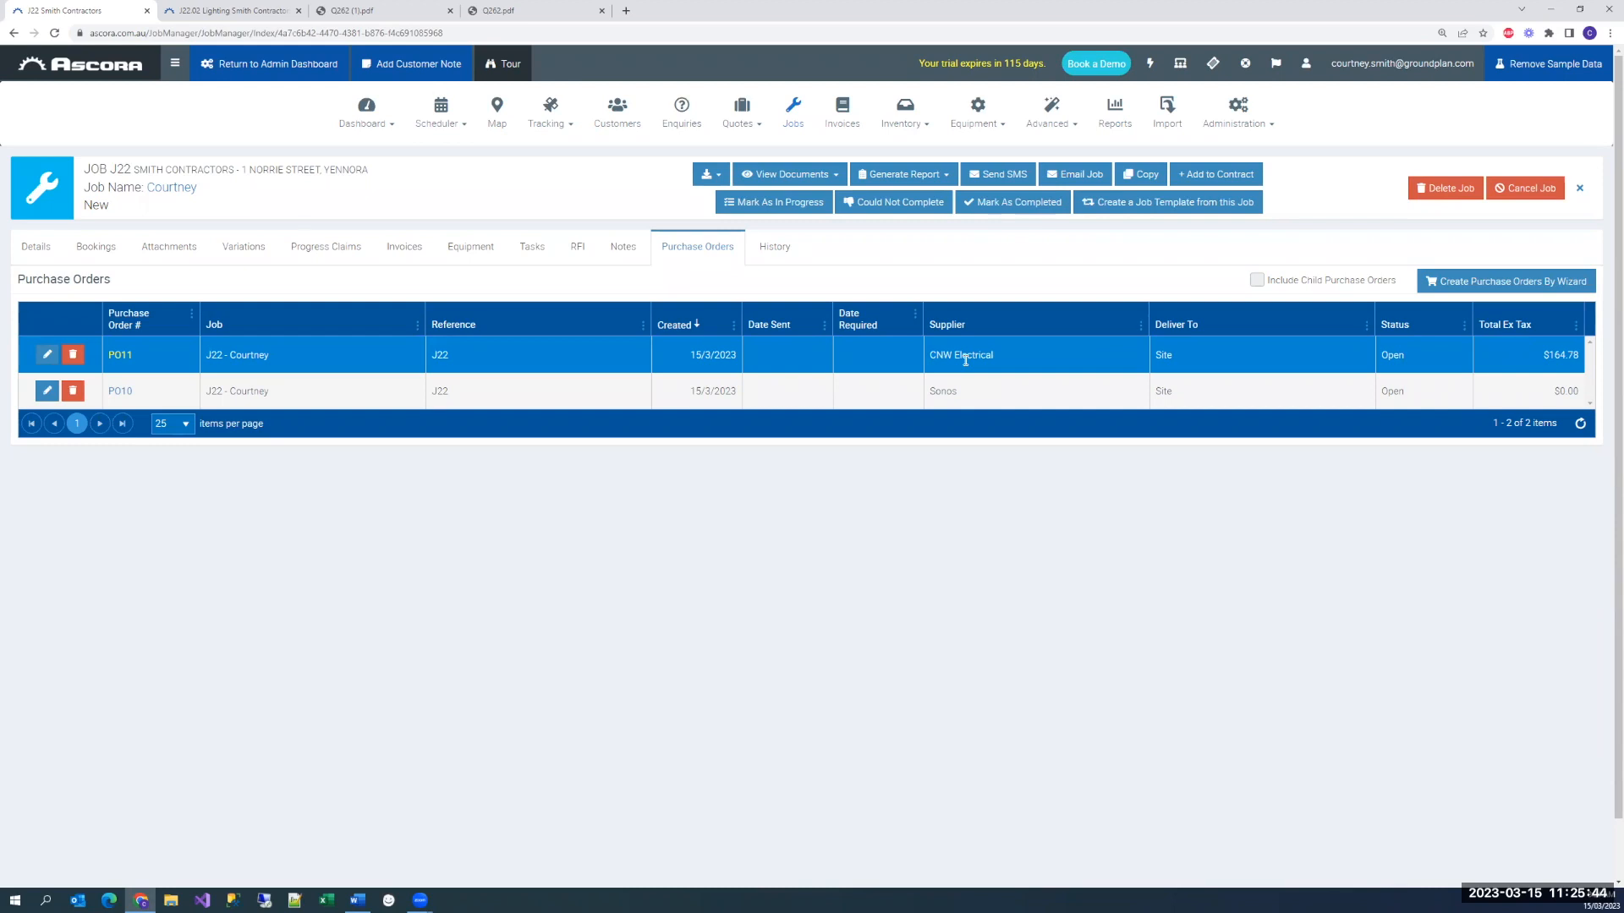
click(929, 394)
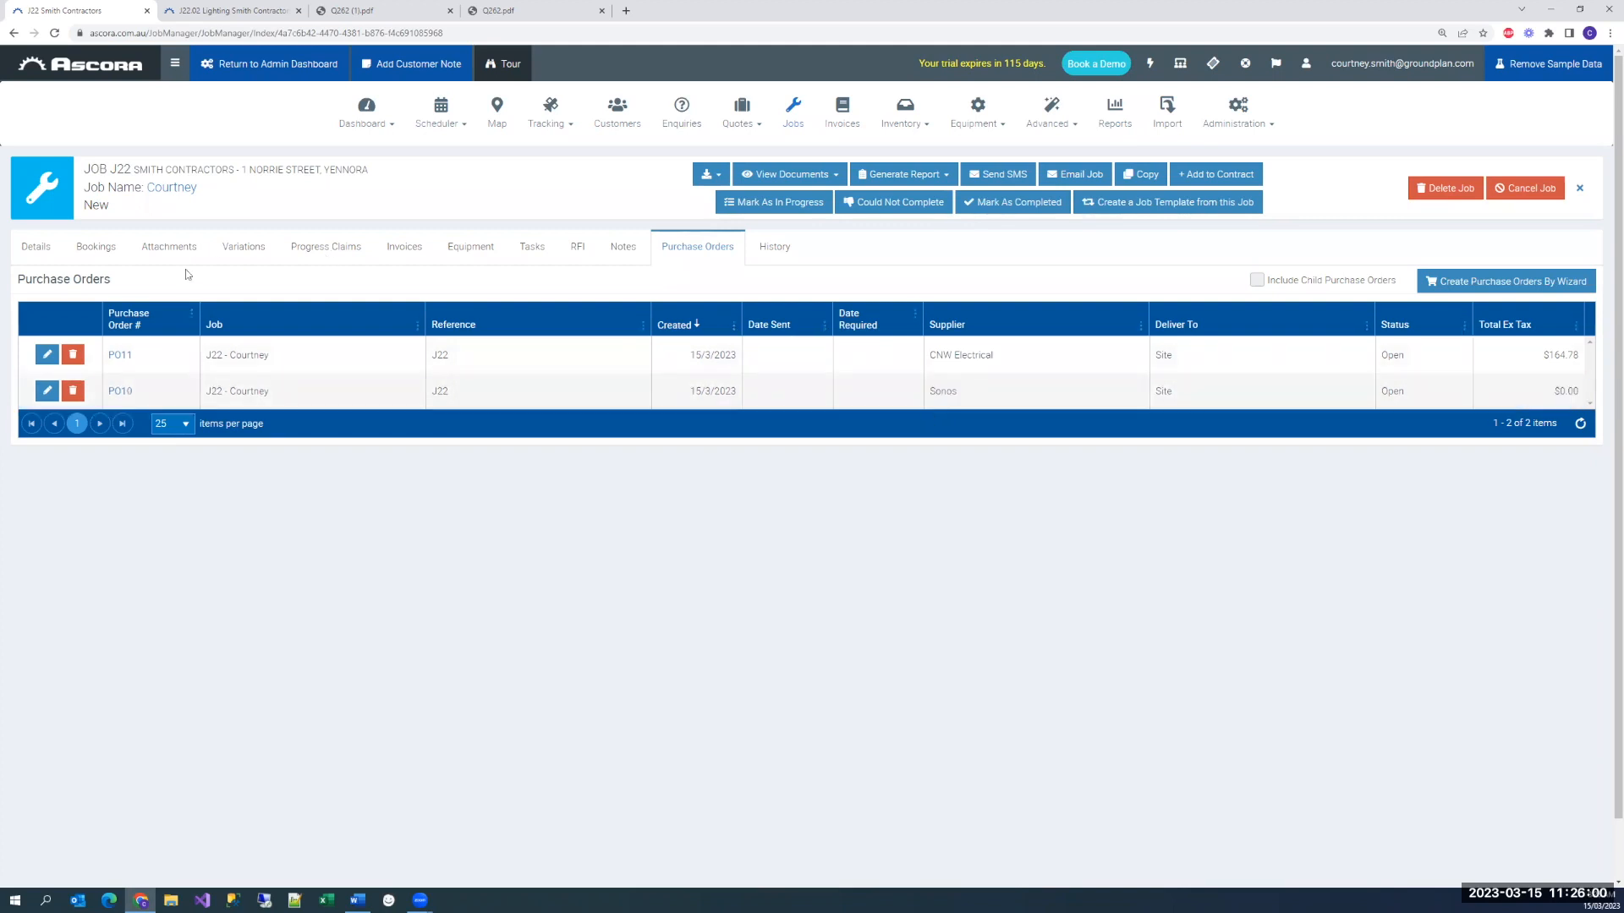
Add all the job sections, from Power and Data to Audio Visual, to job J22's progress claim sections
click(34, 248)
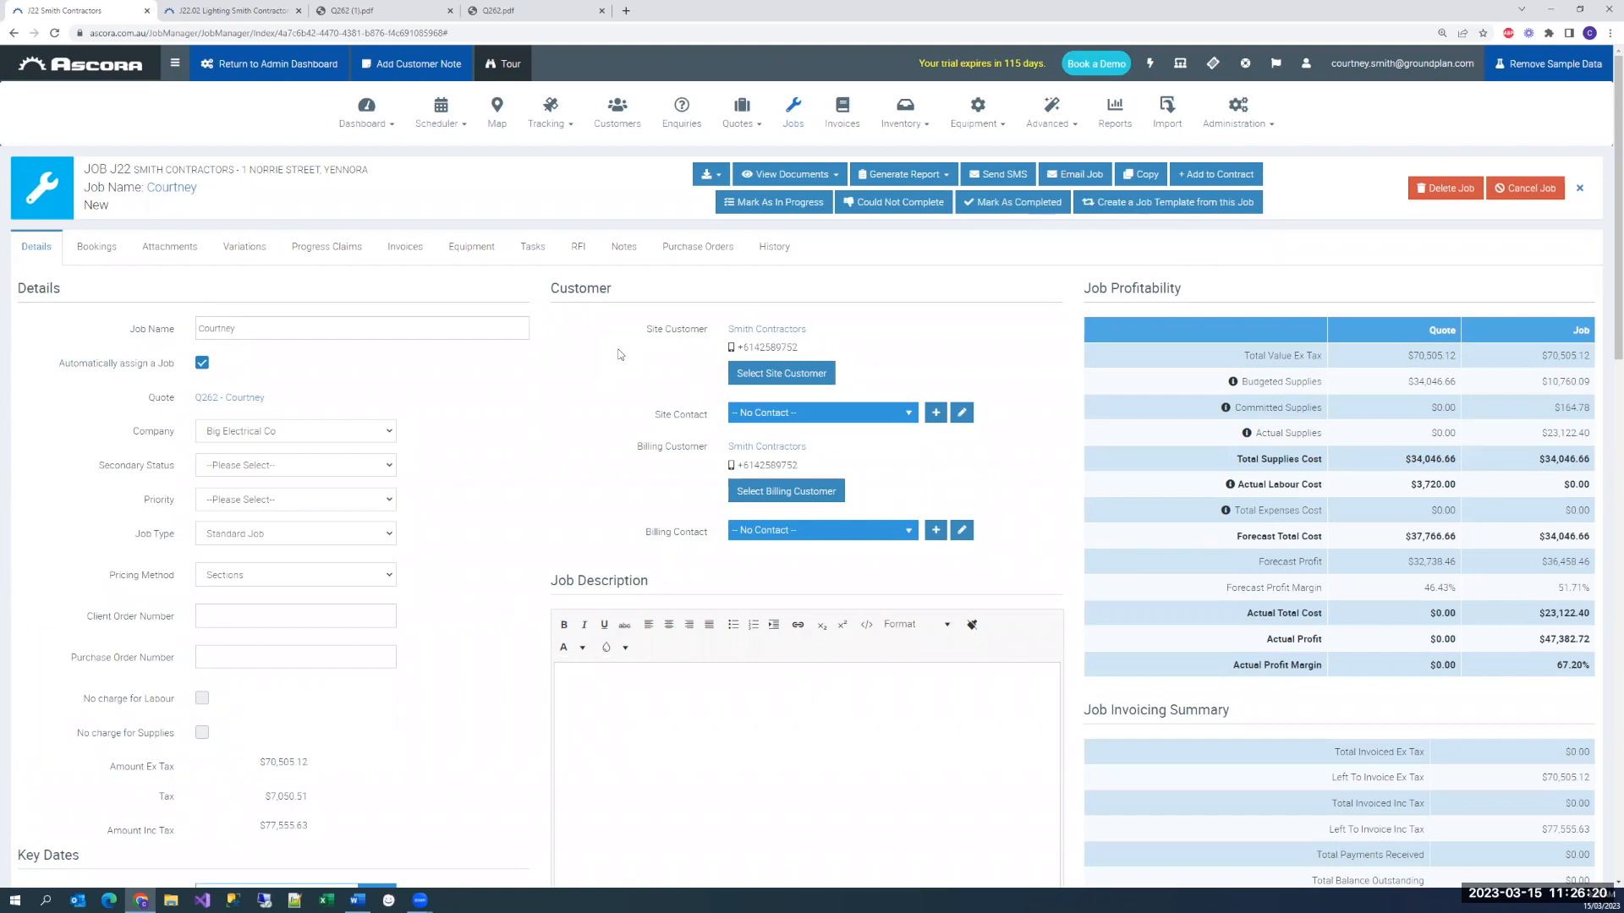
click(327, 253)
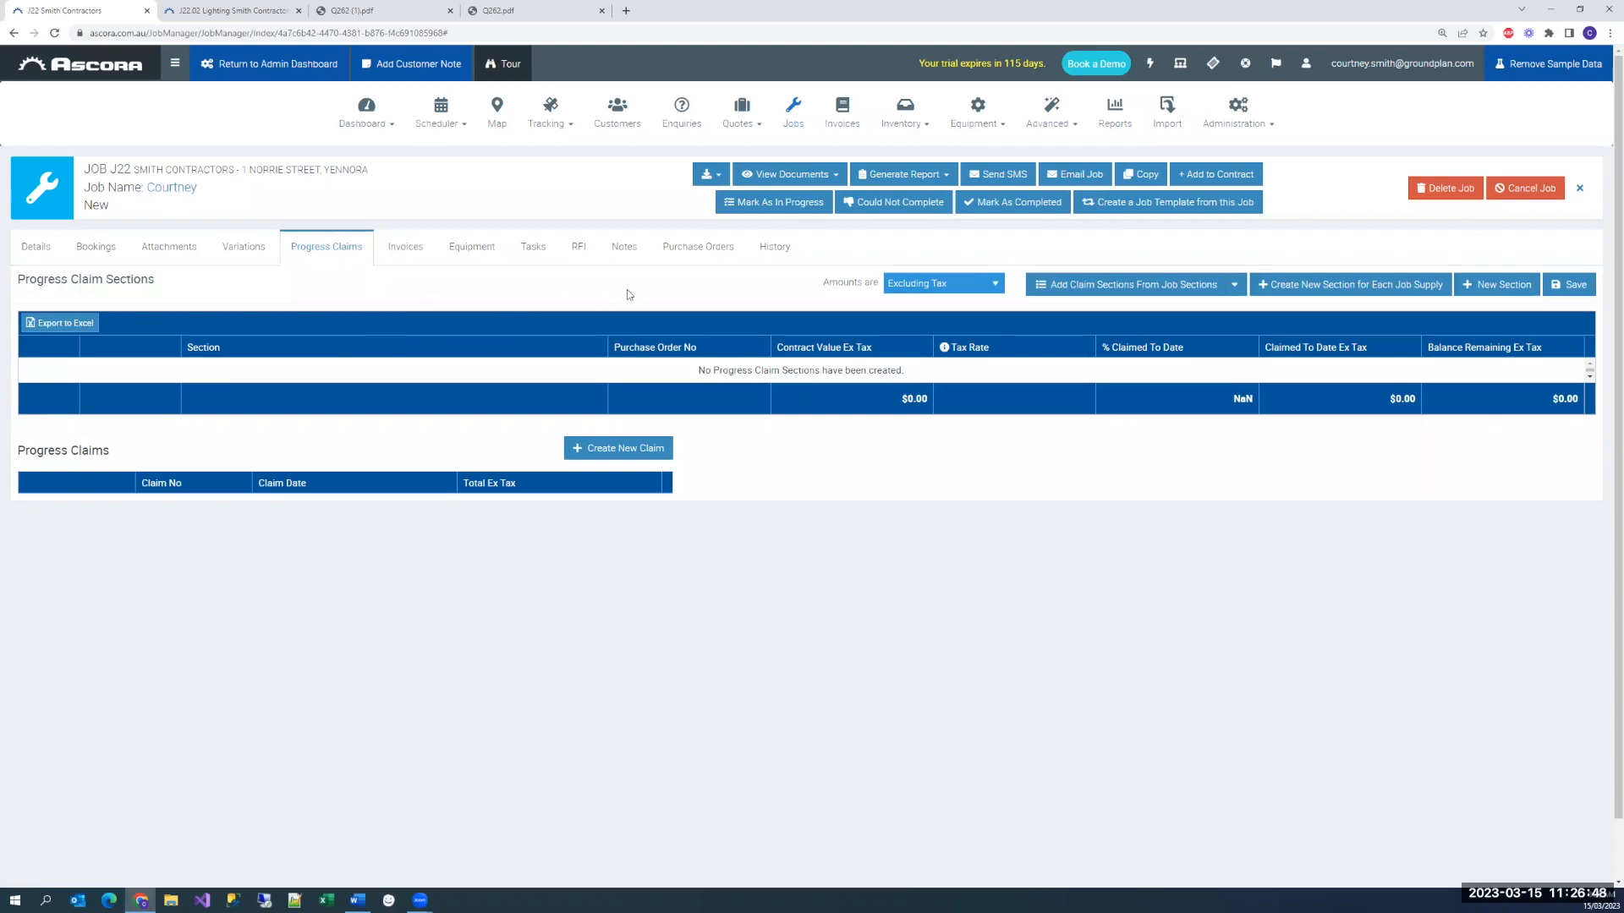
click(1235, 285)
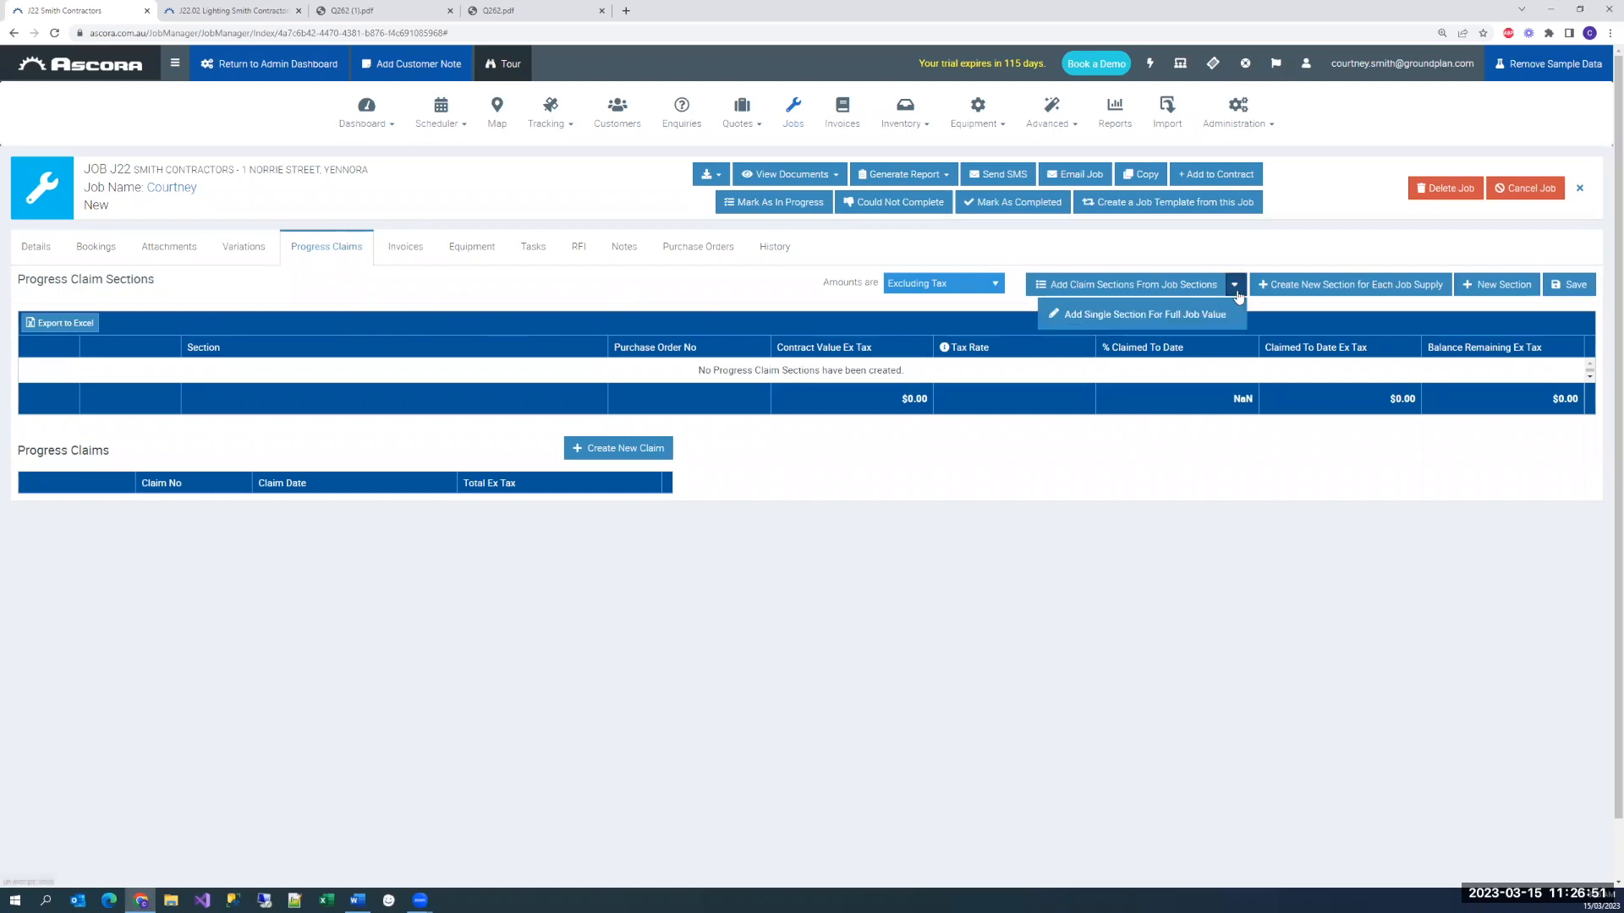
click(1099, 288)
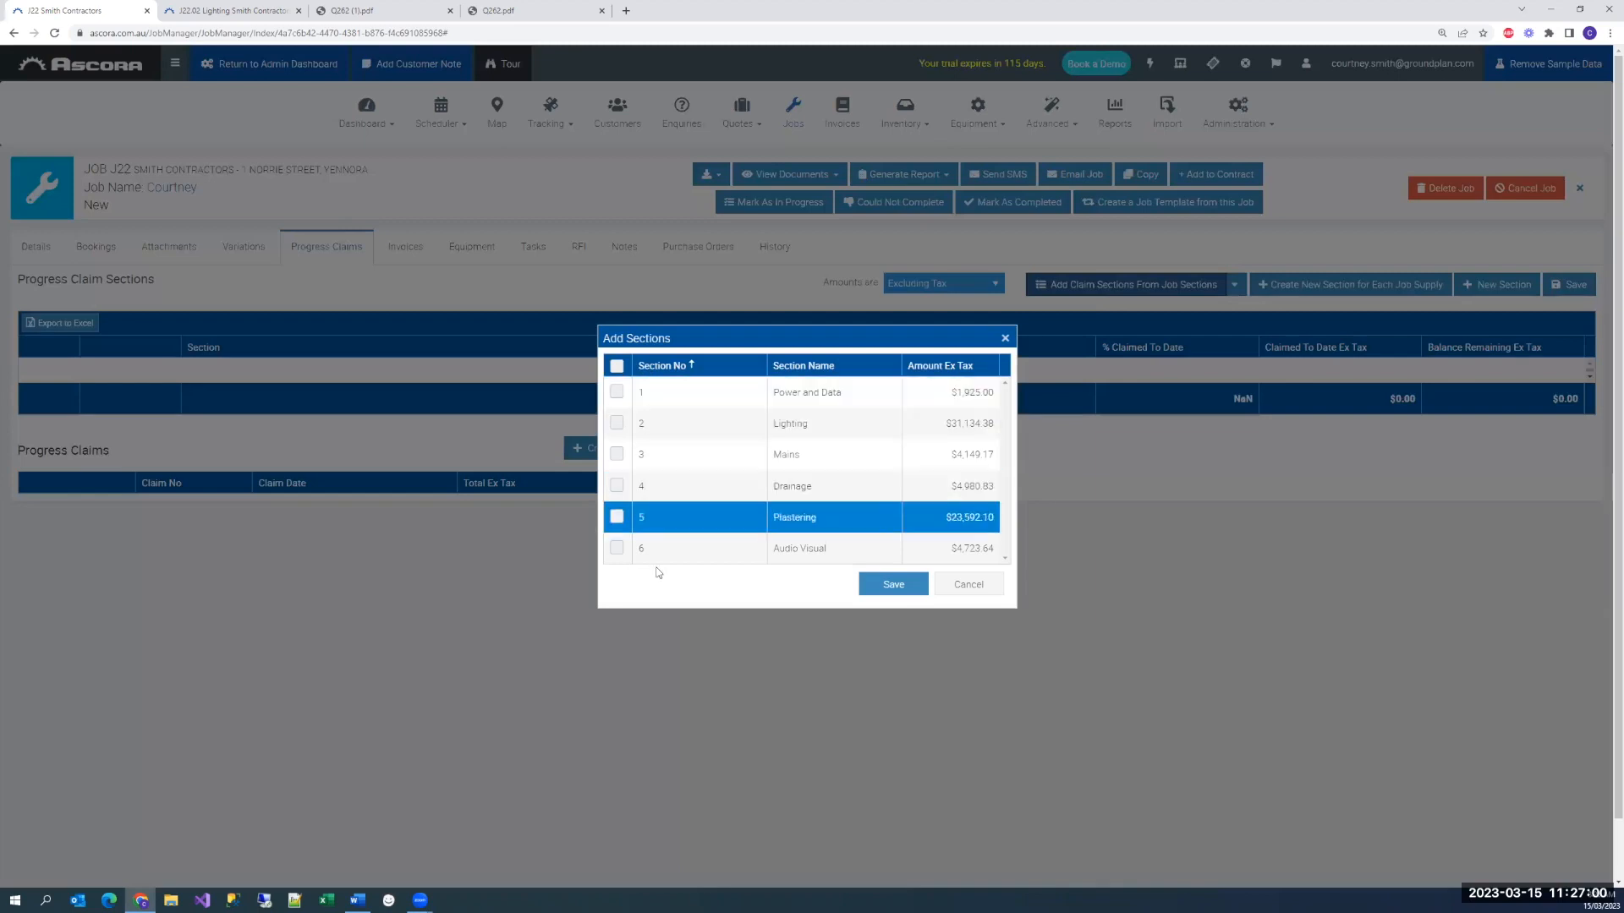
scroll(685, 428, down, 1)
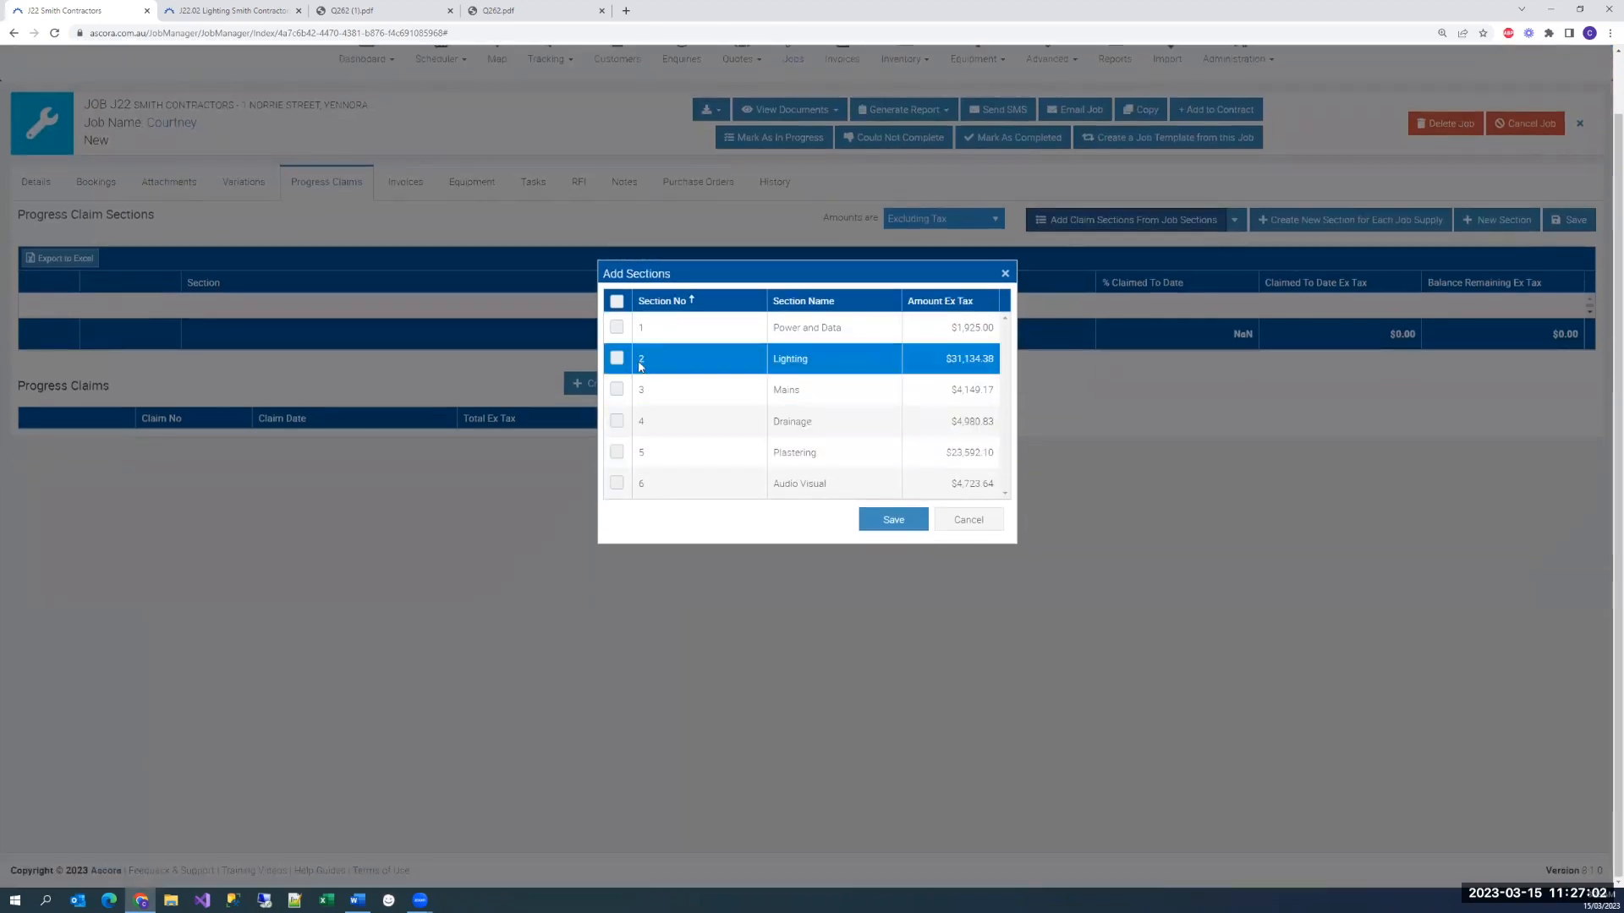
click(616, 301)
click(893, 519)
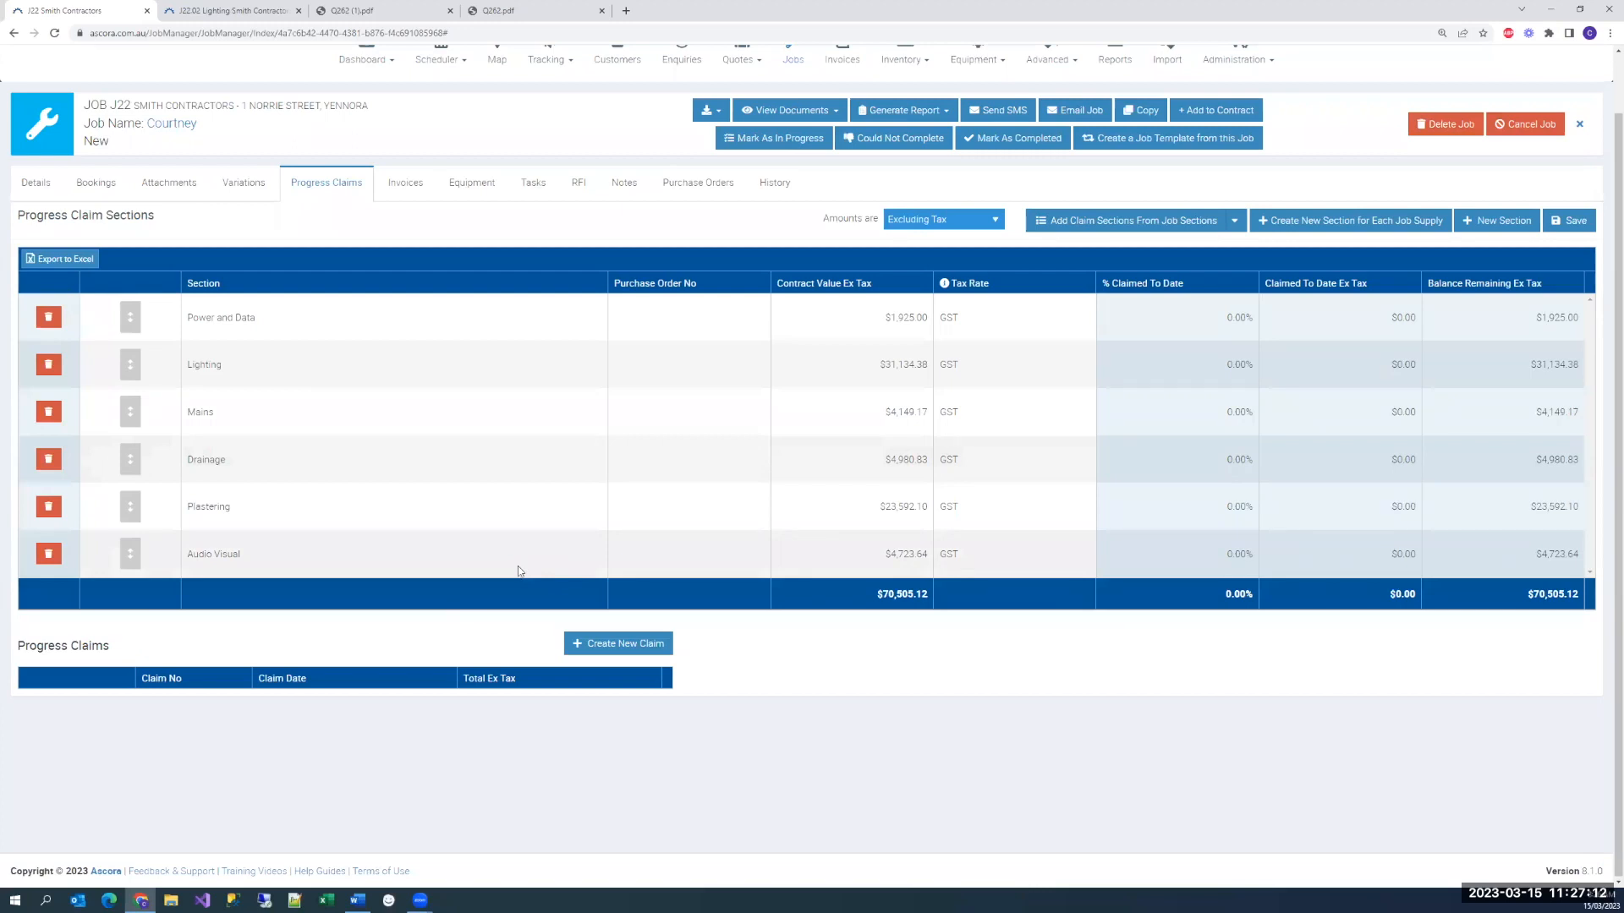
Create a new progress claim, claiming 30% of Power and Data and $10,000 ex tax of Lighting
click(645, 642)
scroll(804, 665, down, 4)
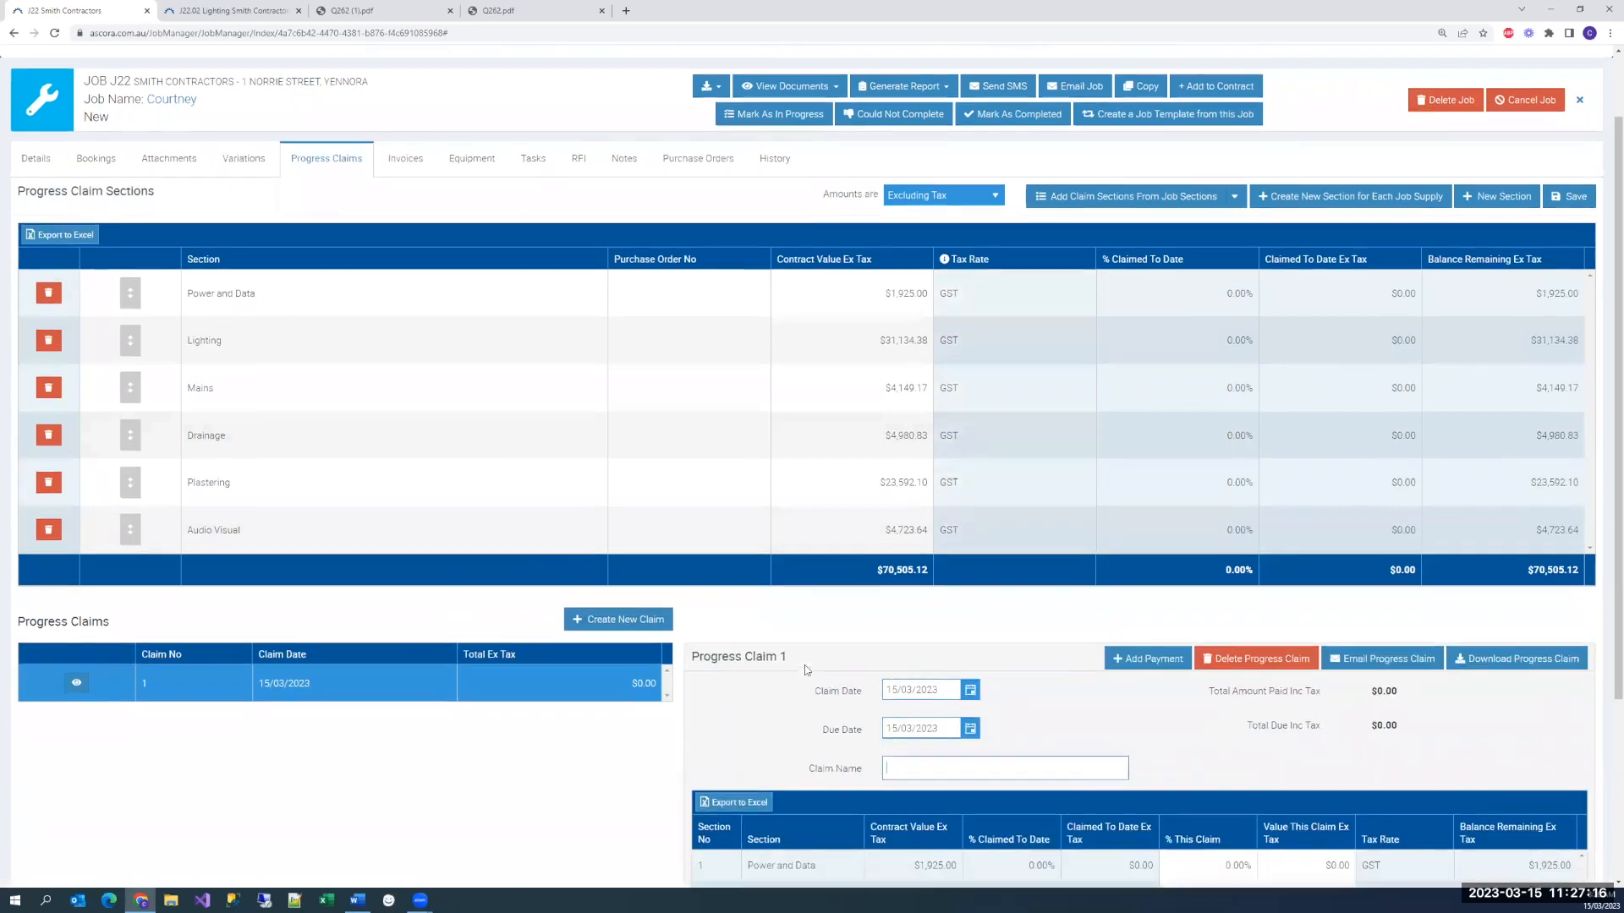
click(1188, 611)
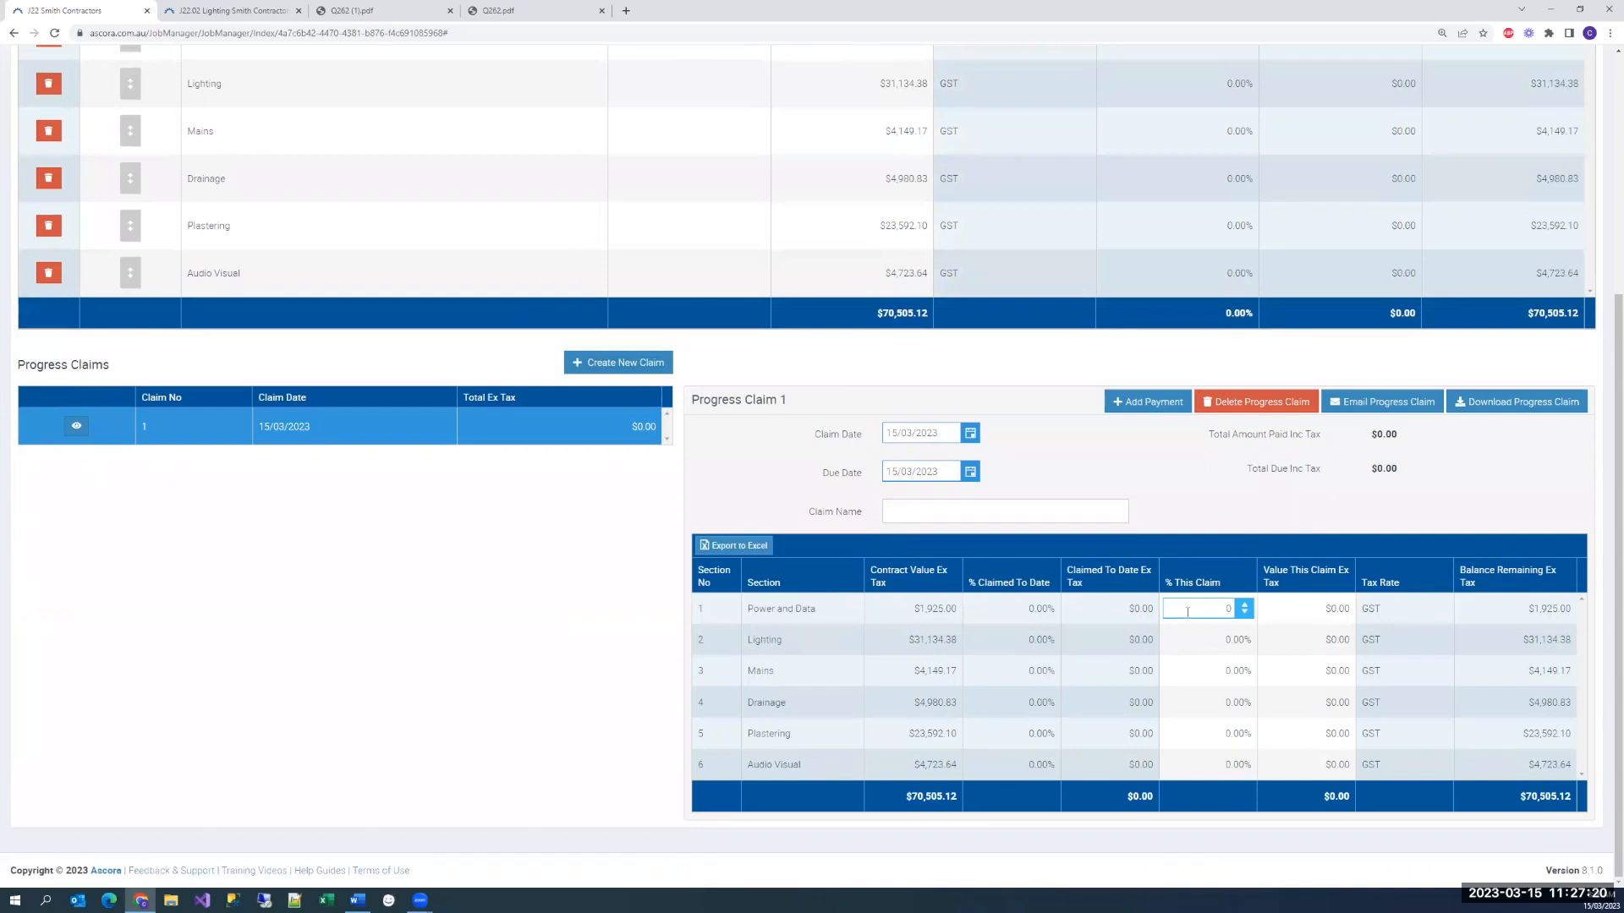
text(30)
click(1292, 637)
text(10,000)
click(1278, 530)
Download Progress Claim 1 with the Progress Claim (Blue) template, examine the invoice's This Claim and Claim to Date columns, and return to the claim
click(1482, 406)
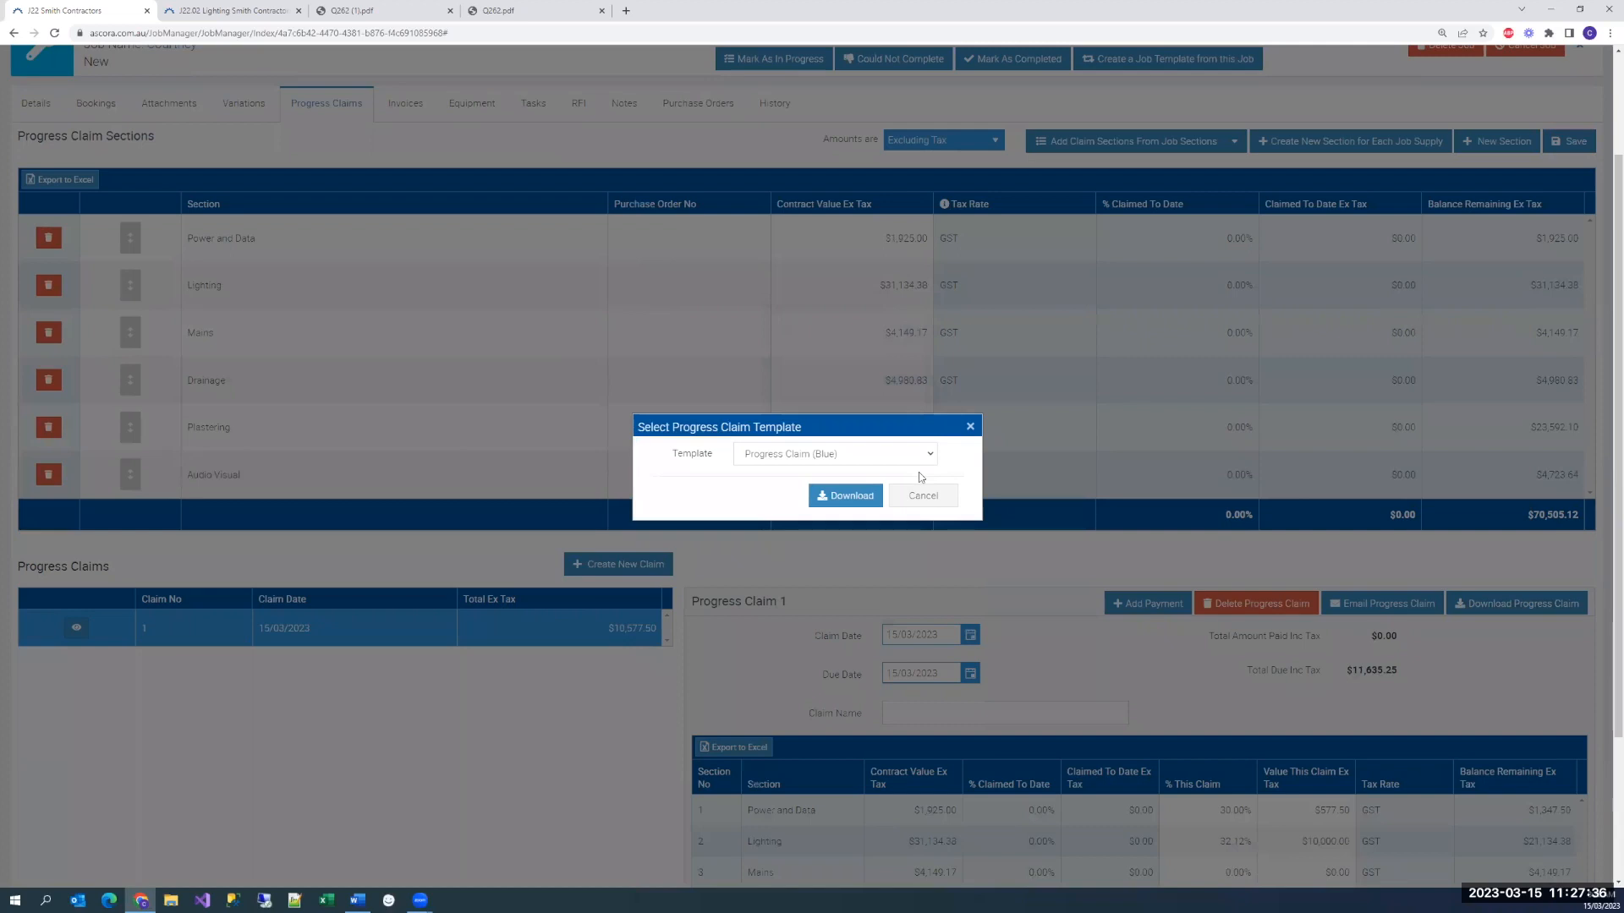
click(836, 501)
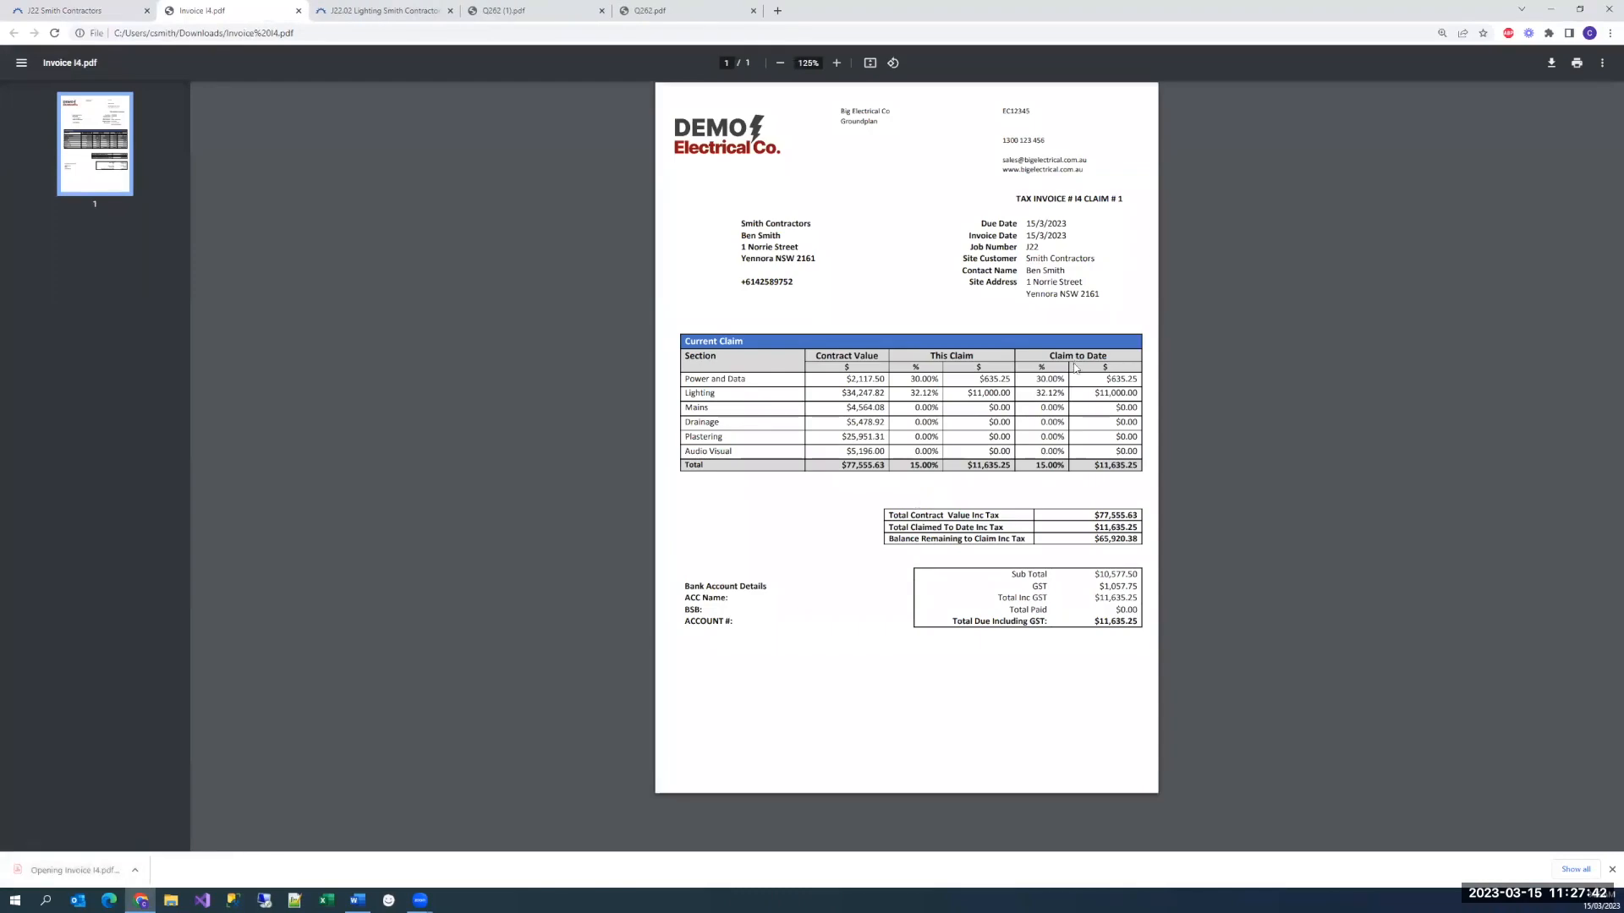
scroll(913, 360, up, 5)
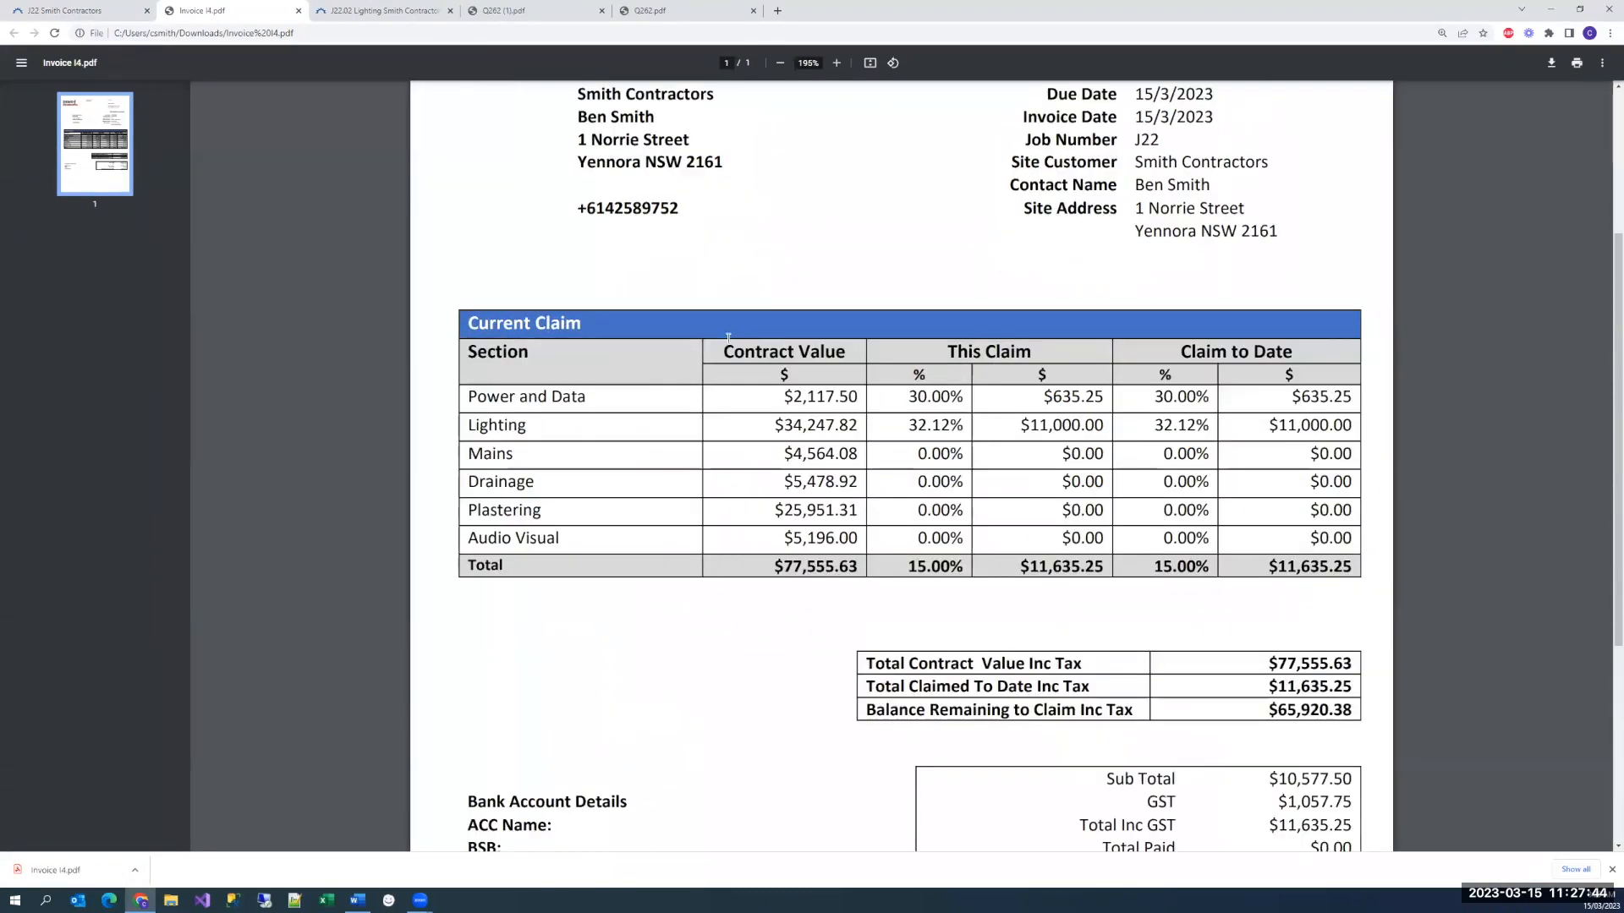
drag(948, 351, 1040, 350)
drag(1179, 351, 1292, 351)
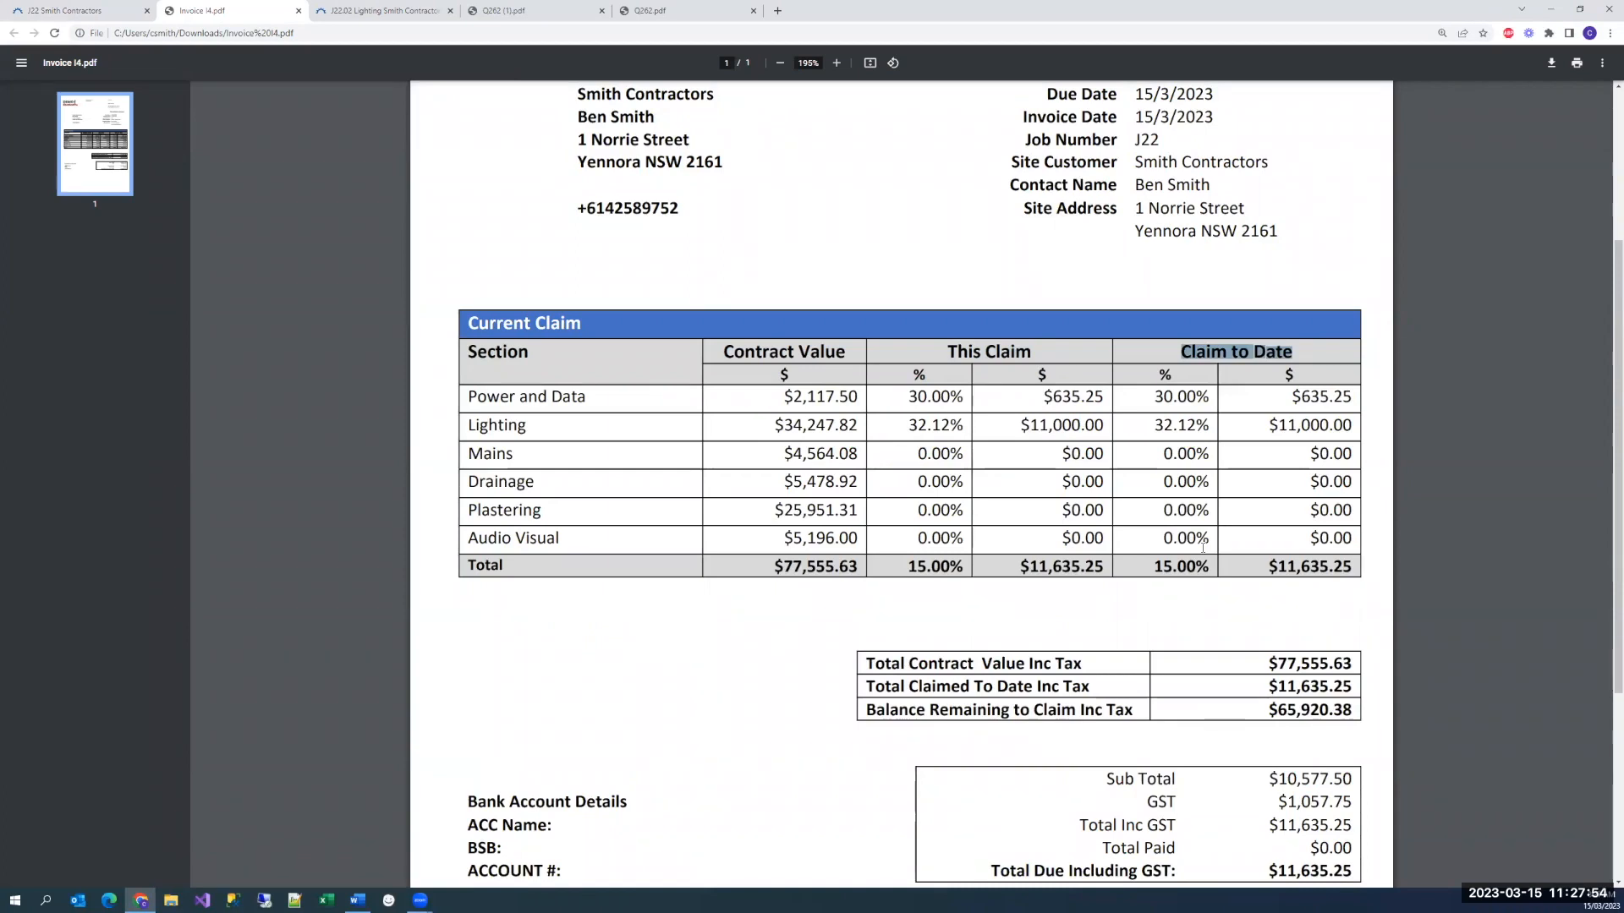
scroll(921, 508, down, 2)
scroll(921, 511, up, 2)
key(ctrl+w)
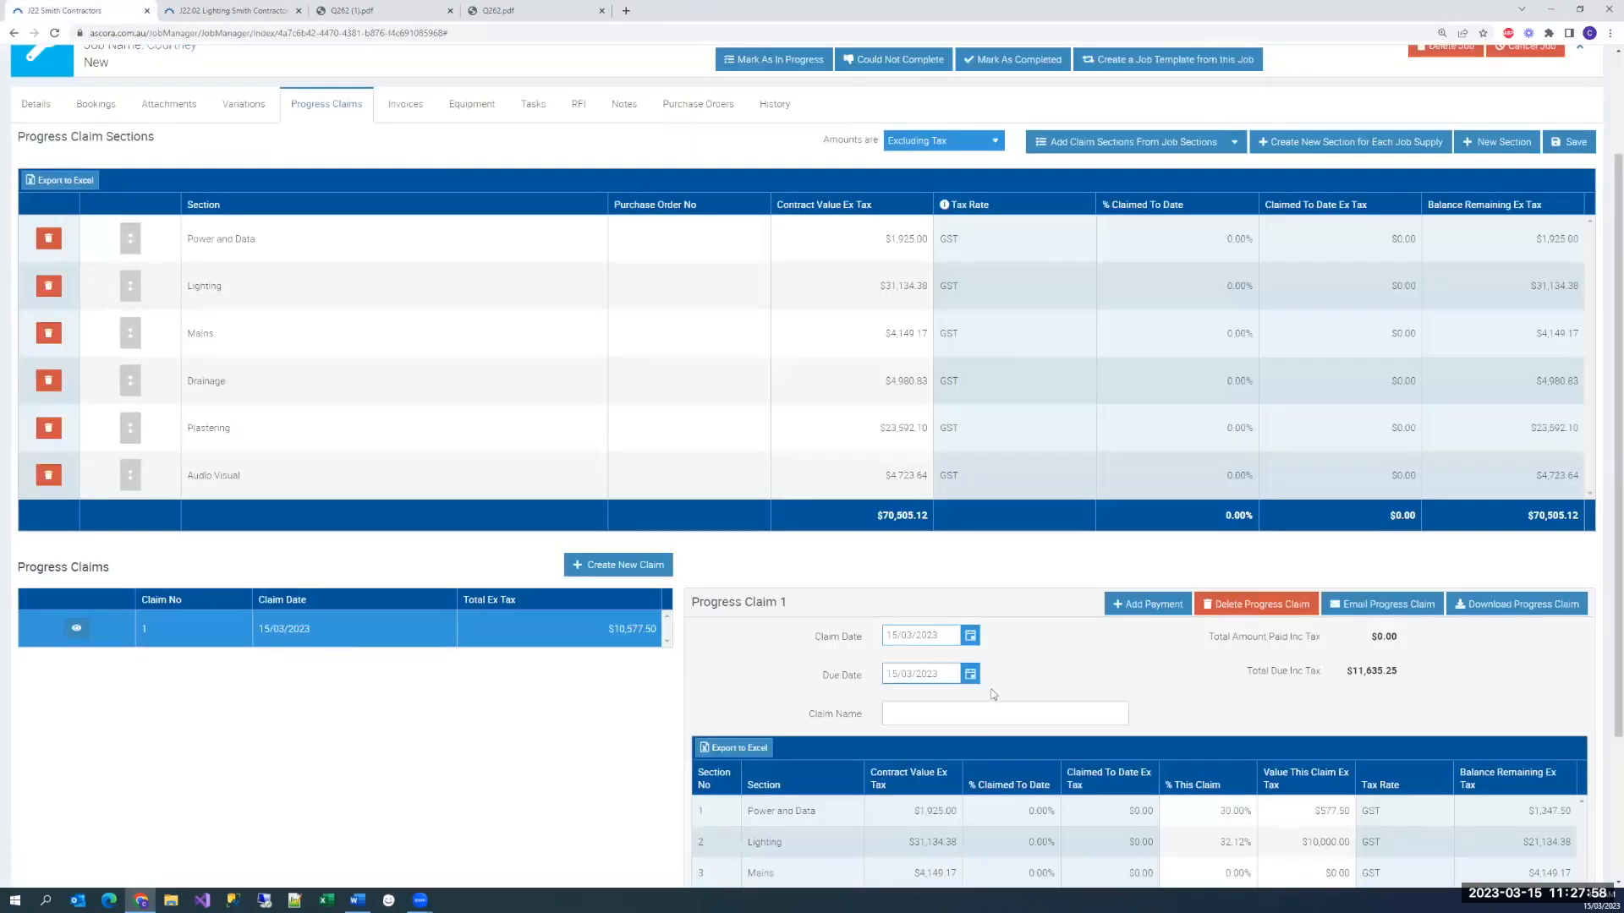
scroll(797, 688, down, 1)
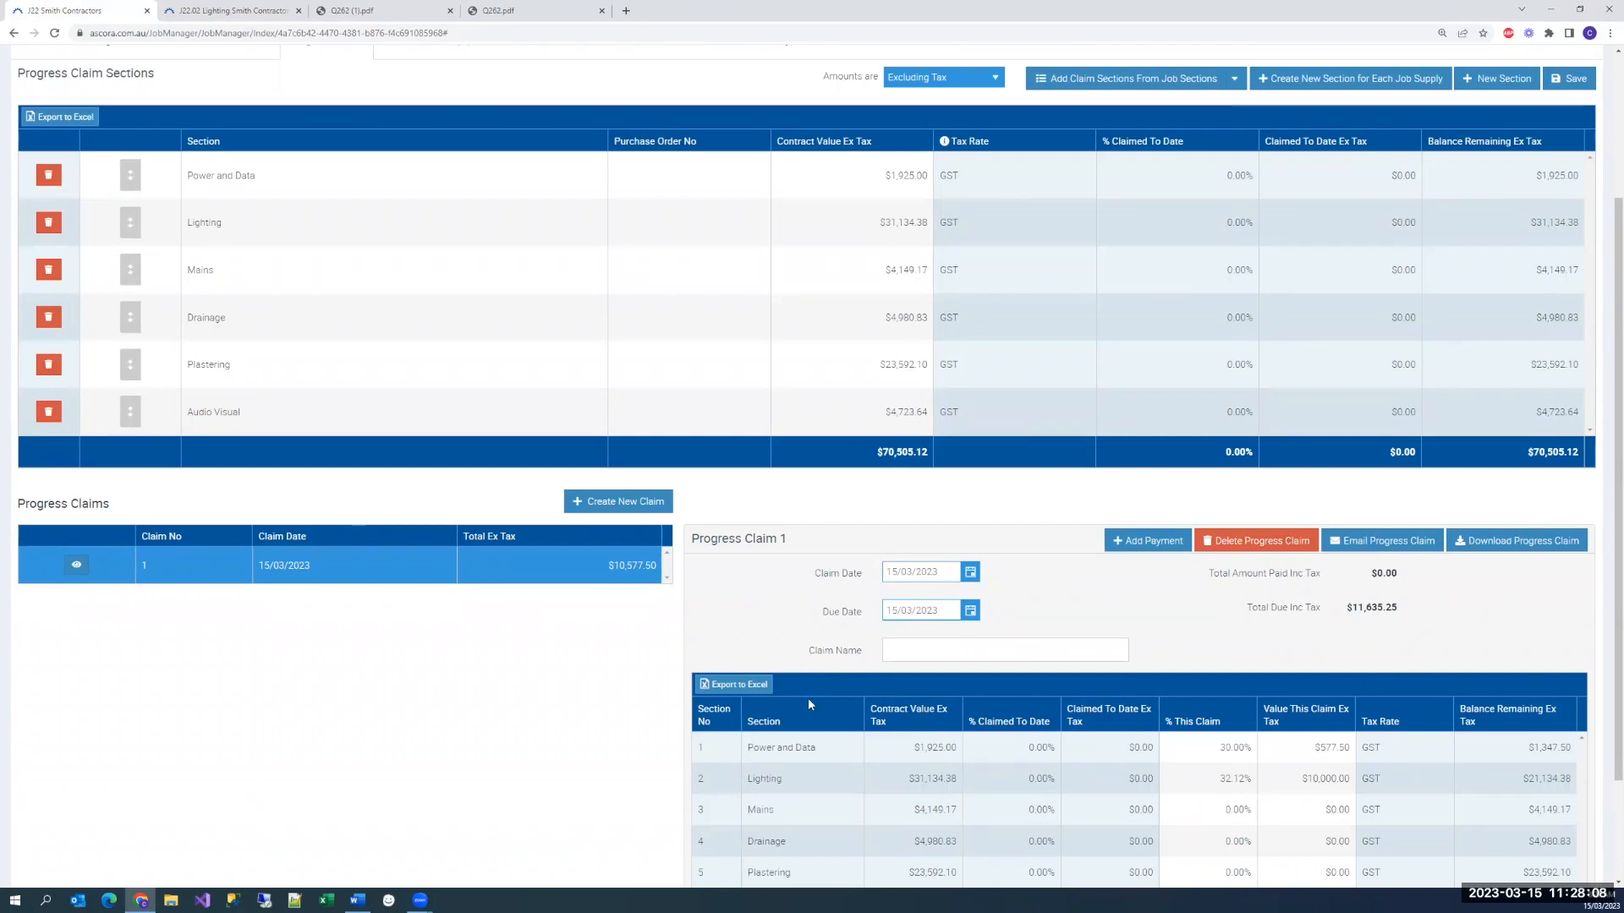
scroll(845, 614, down, 1)
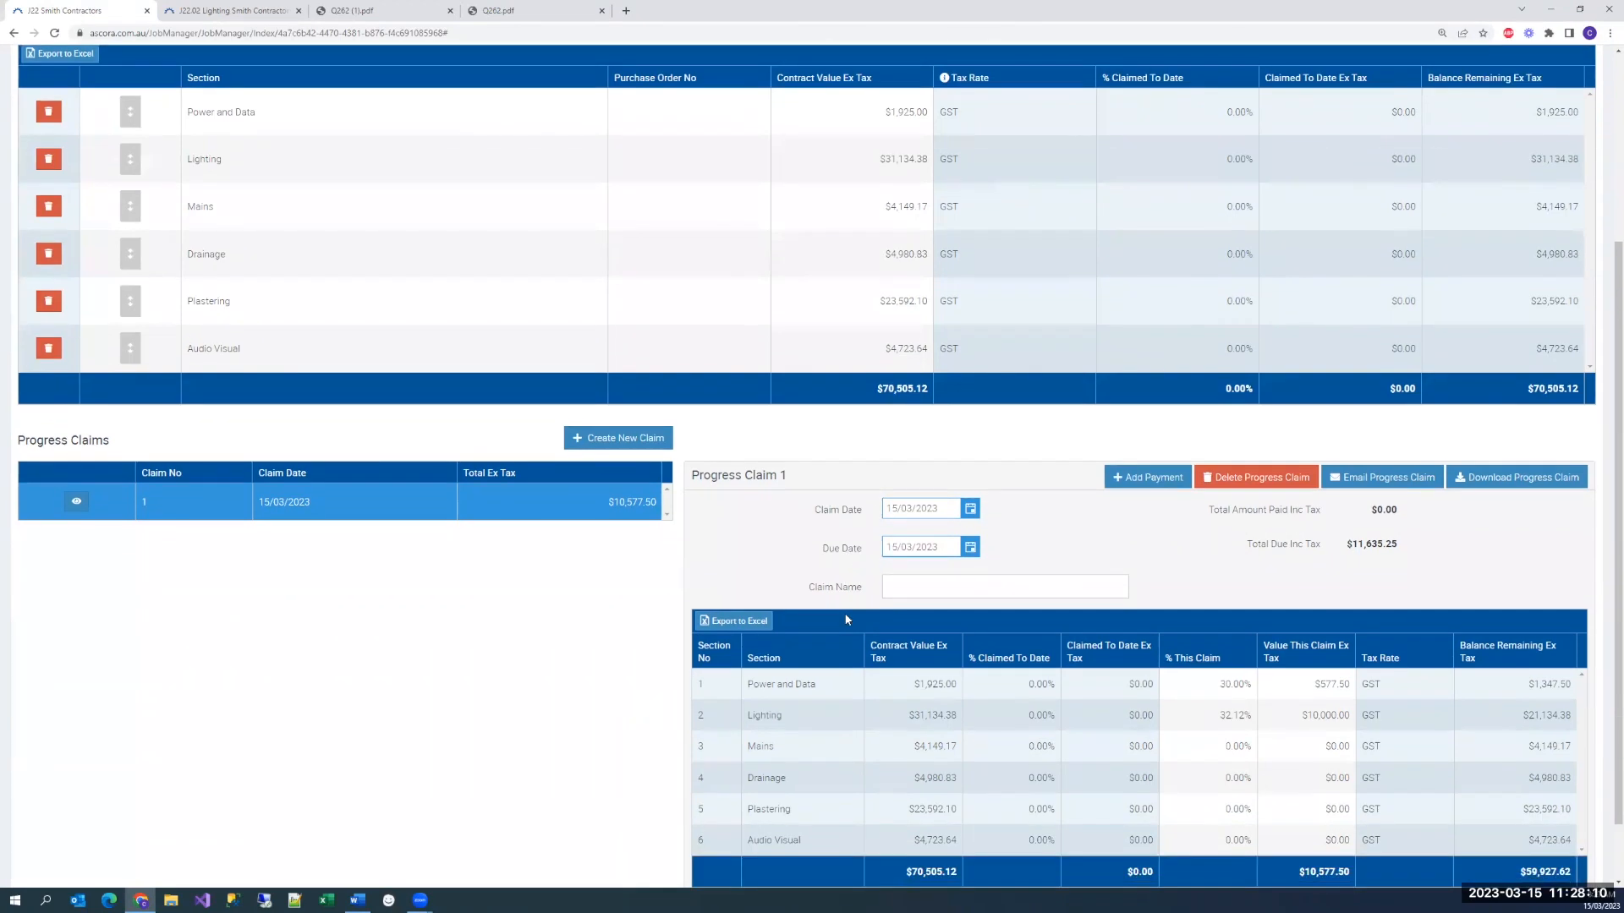